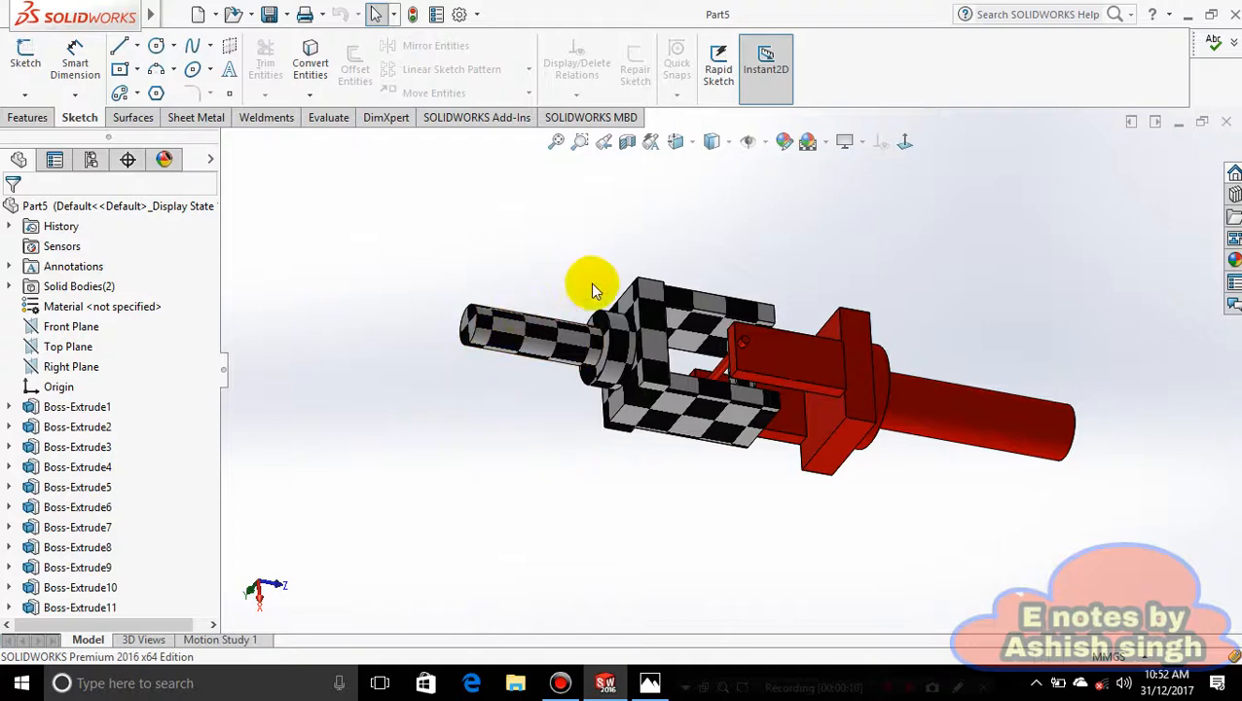
# Review the dimensioned reference drawing 10.jpg in Photos, return to SOLIDWORKS and close the open Part5 document.
pyautogui.click(649, 682)
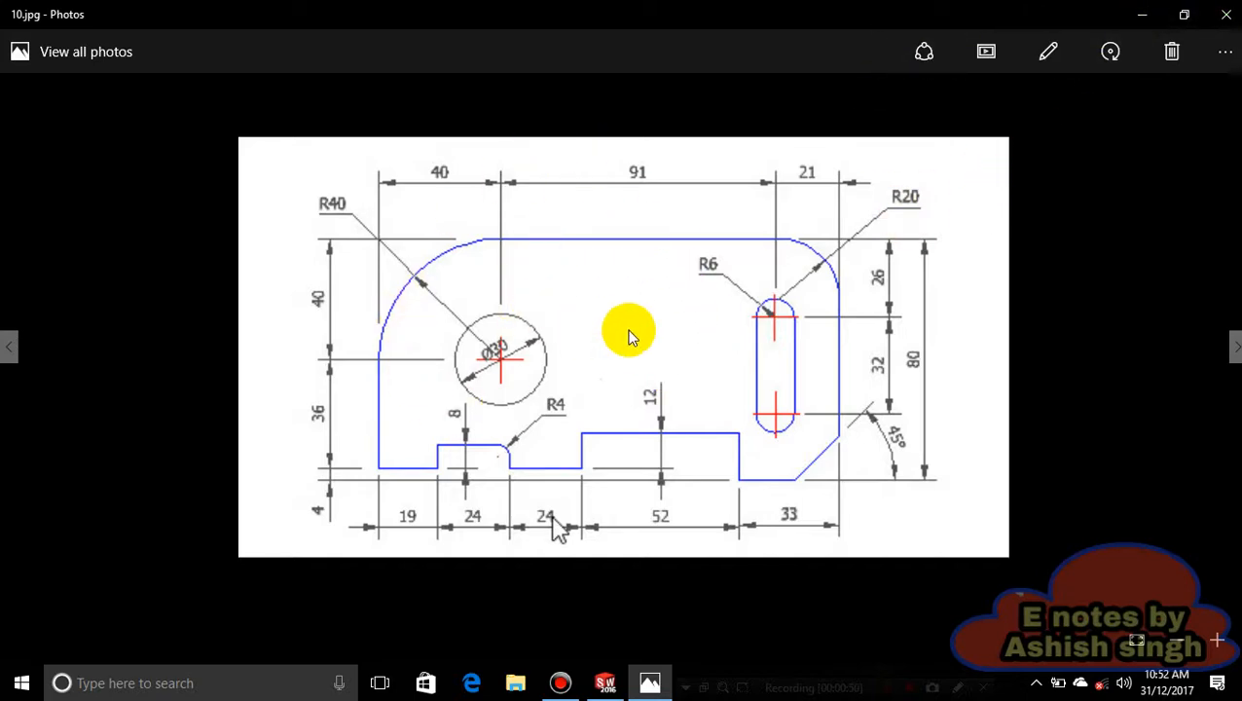
pyautogui.click(1146, 17)
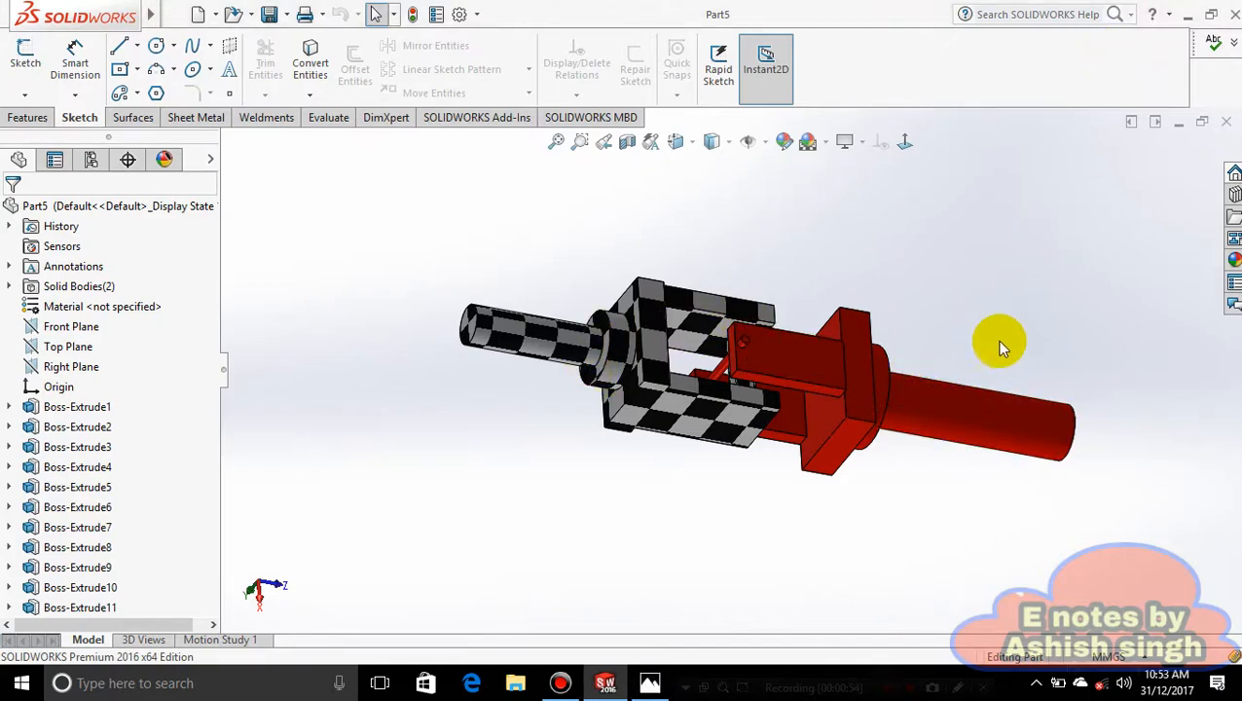
pyautogui.moveTo(1000, 343); pyautogui.dragTo(683, 552, button='middle')
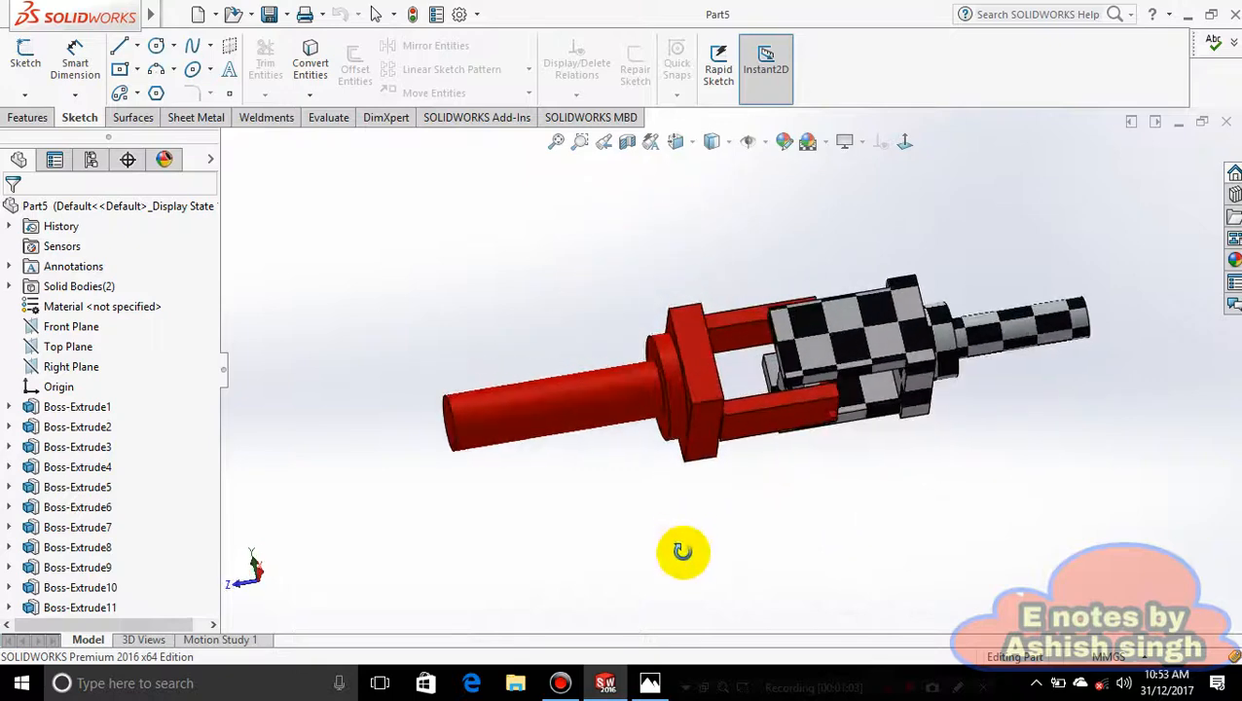
pyautogui.click(1225, 121)
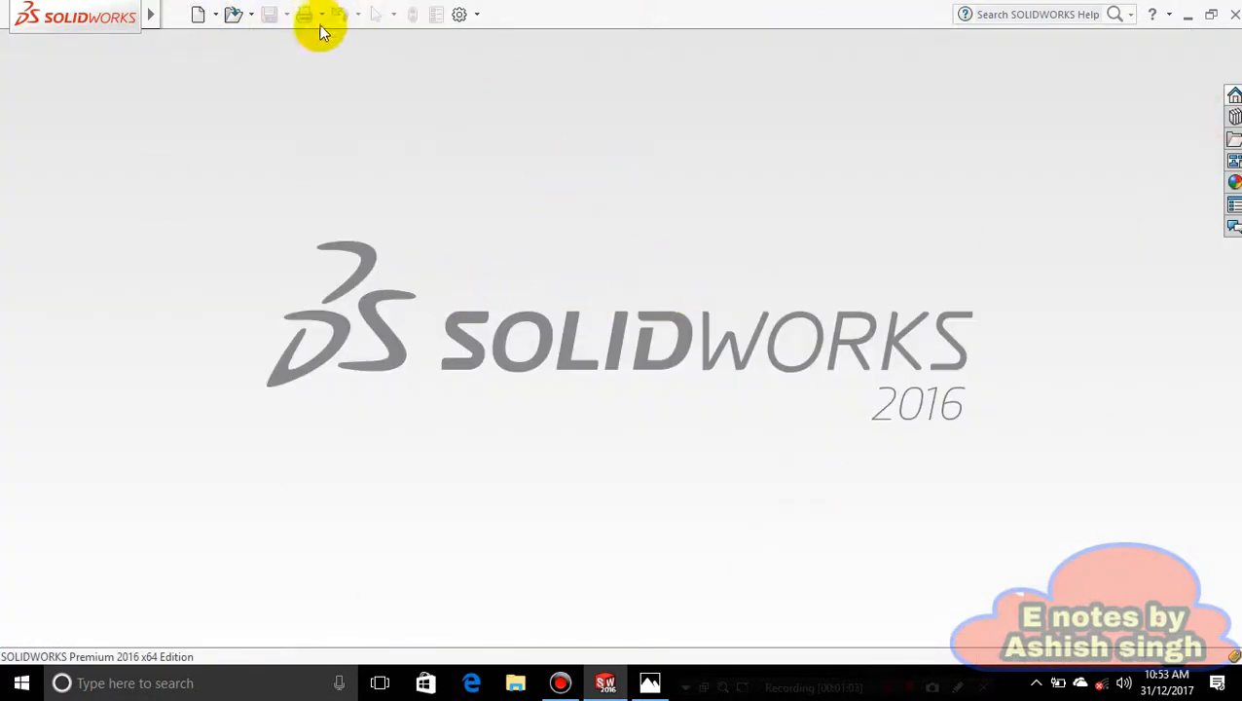
pyautogui.click(215, 14)
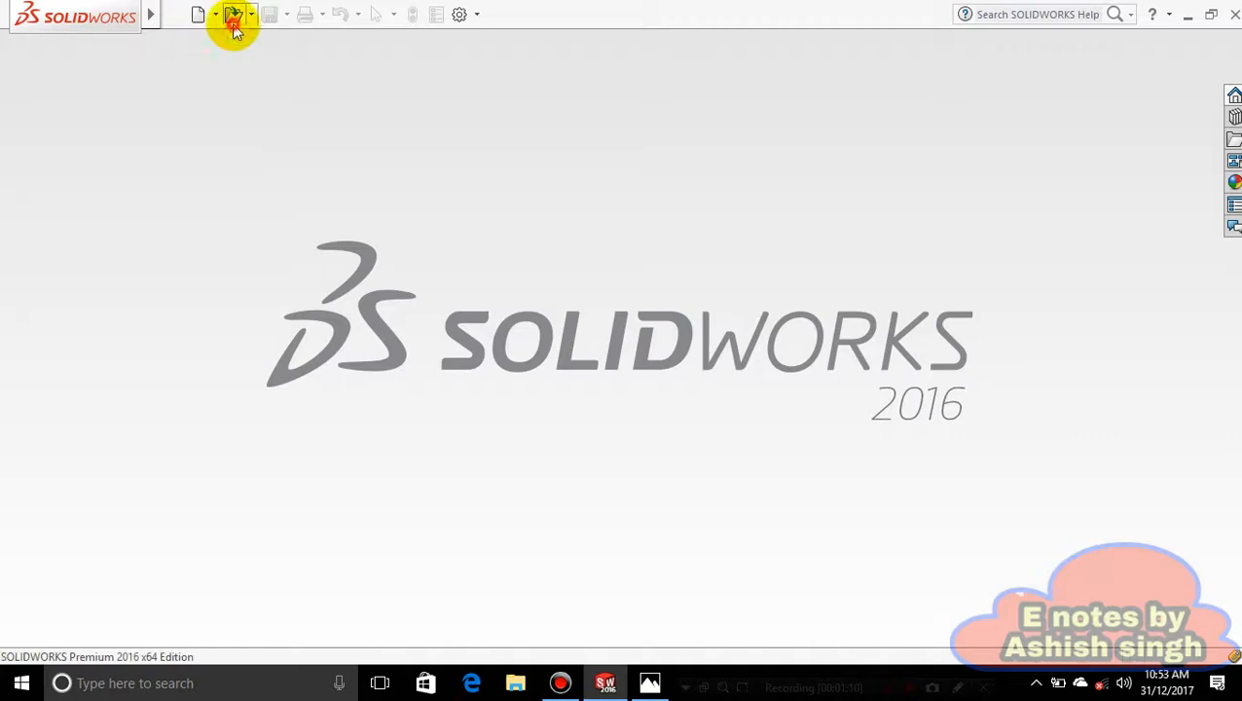
pyautogui.click(234, 15)
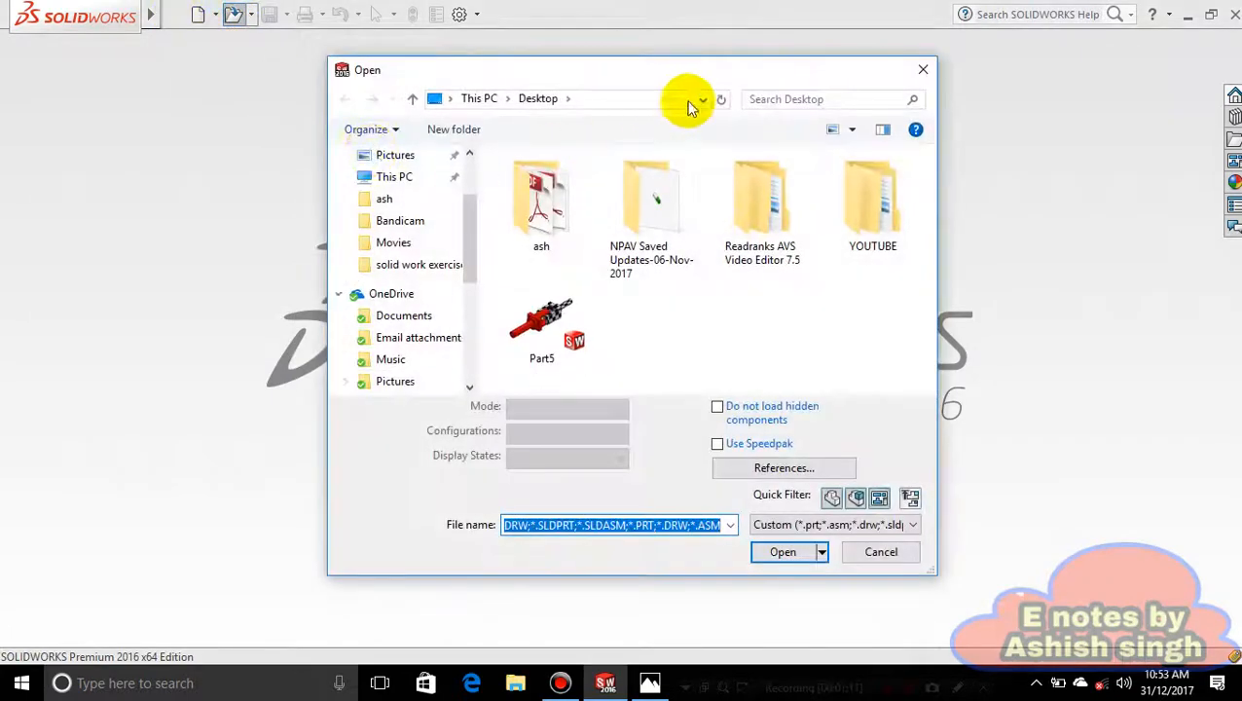
pyautogui.click(923, 70)
# Create a new part document and start a sketch on the Front Plane.
pyautogui.click(175, 15)
pyautogui.click(203, 42)
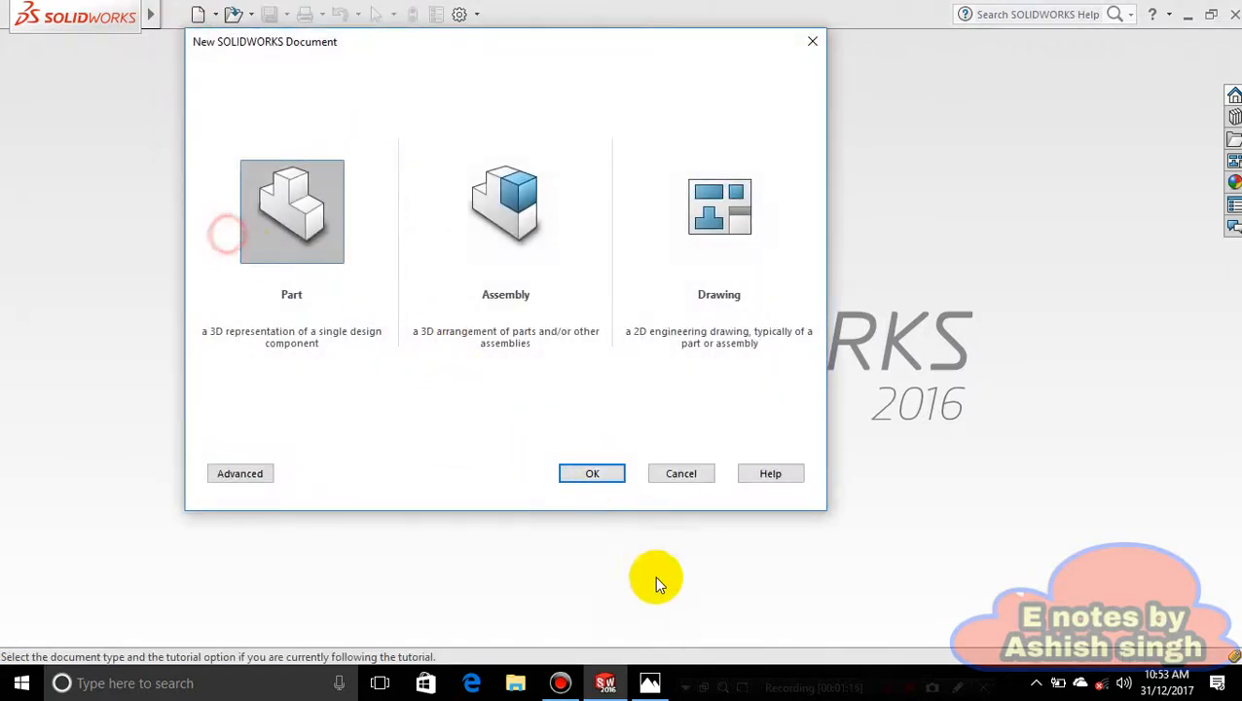
pyautogui.click(592, 474)
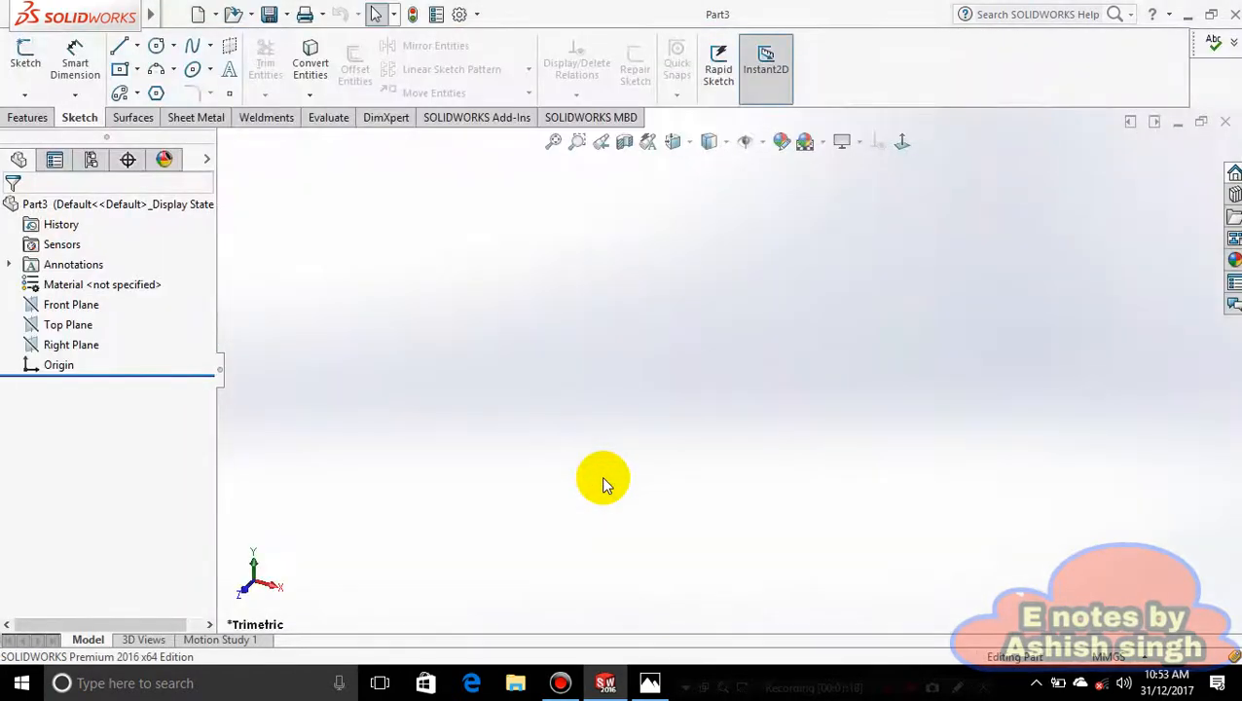
pyautogui.click(73, 305)
pyautogui.rightClick(73, 304)
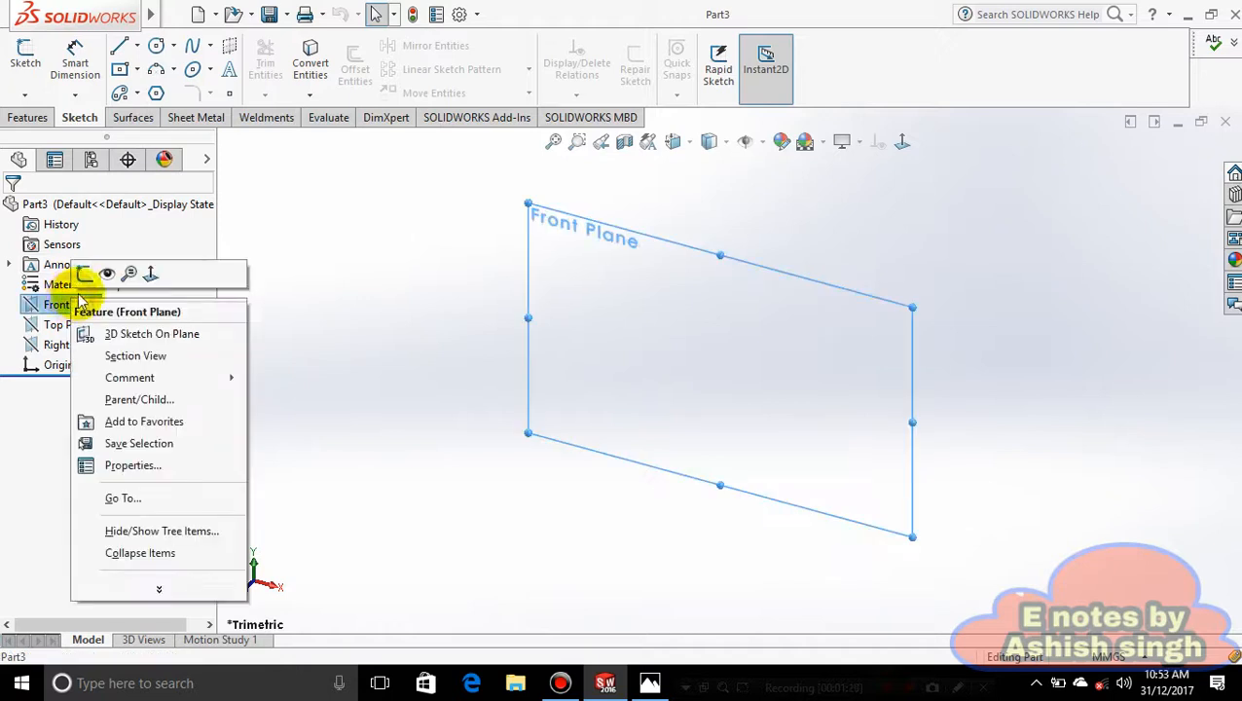
pyautogui.click(85, 271)
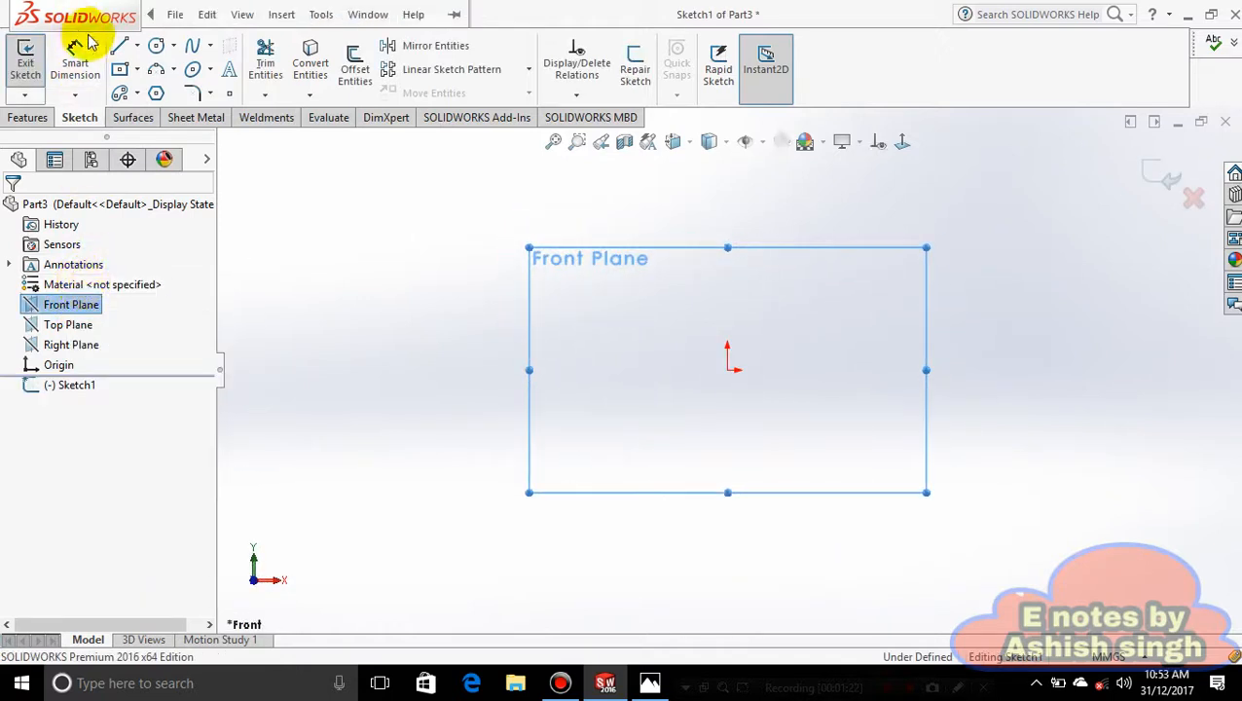
# Sketch infinite vertical and horizontal construction lines through the origin.
pyautogui.click(136, 45)
pyautogui.click(146, 101)
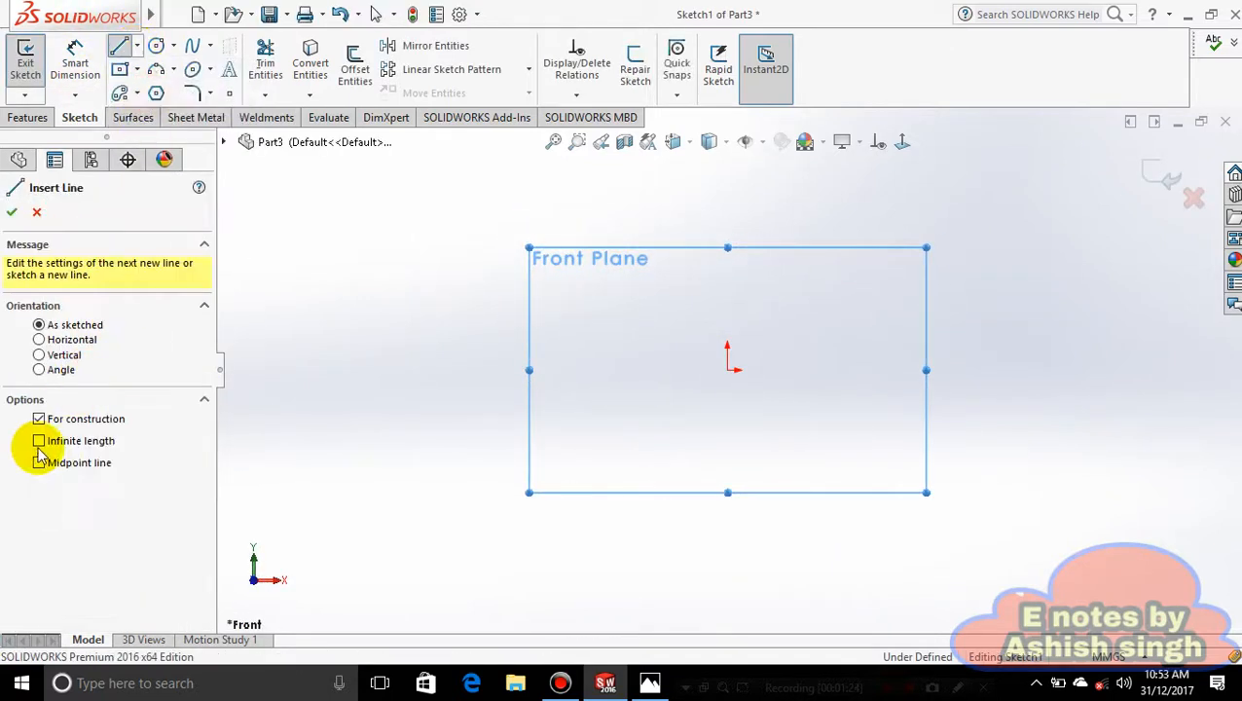
pyautogui.click(39, 441)
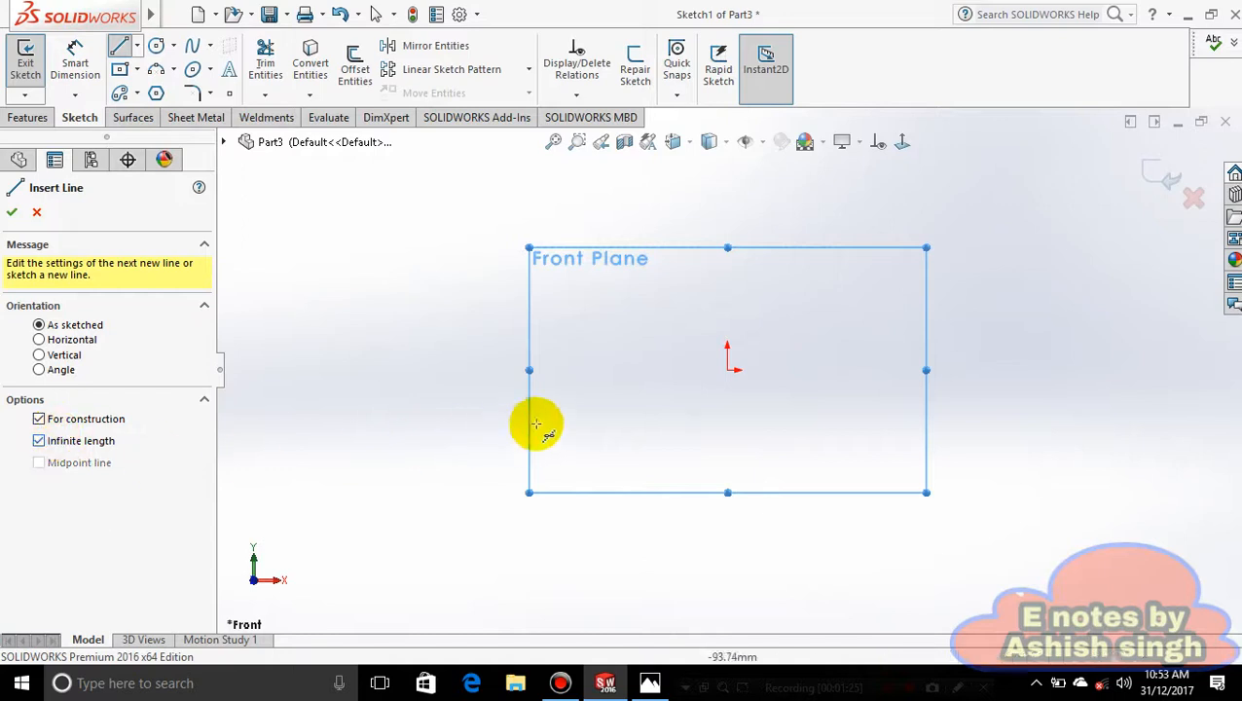
pyautogui.click(727, 371)
pyautogui.click(727, 330)
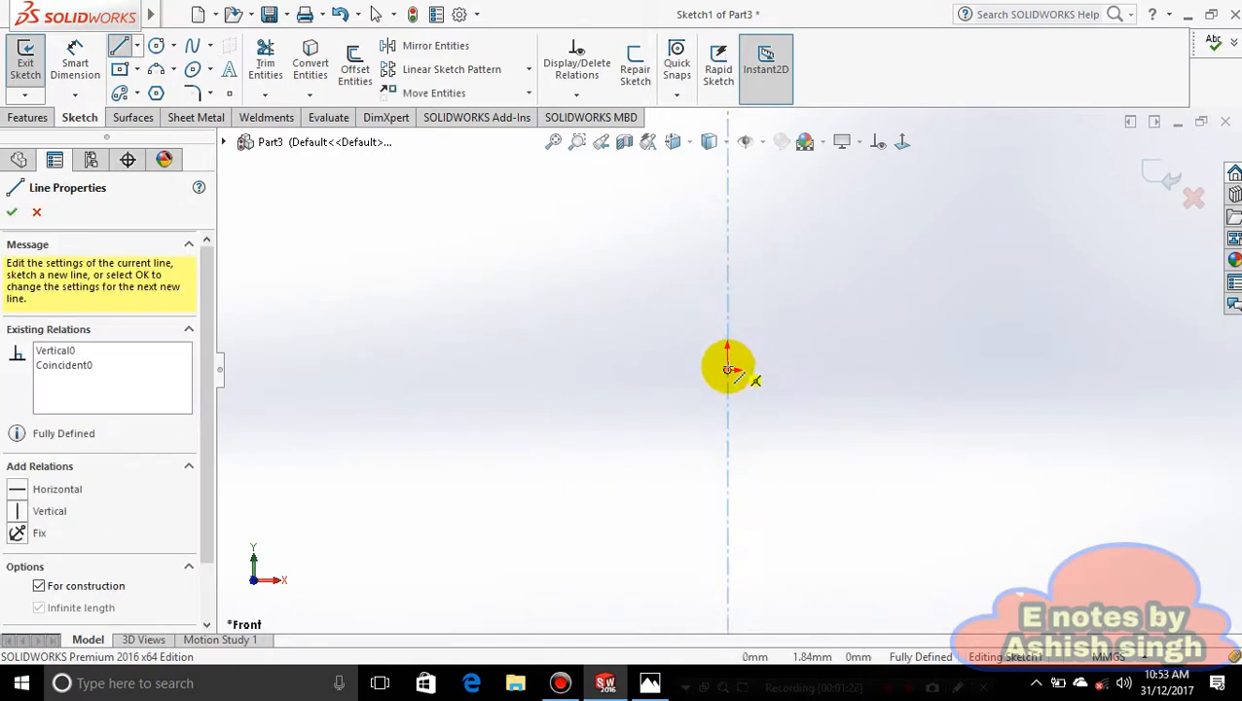
pyautogui.click(727, 370)
pyautogui.click(743, 370)
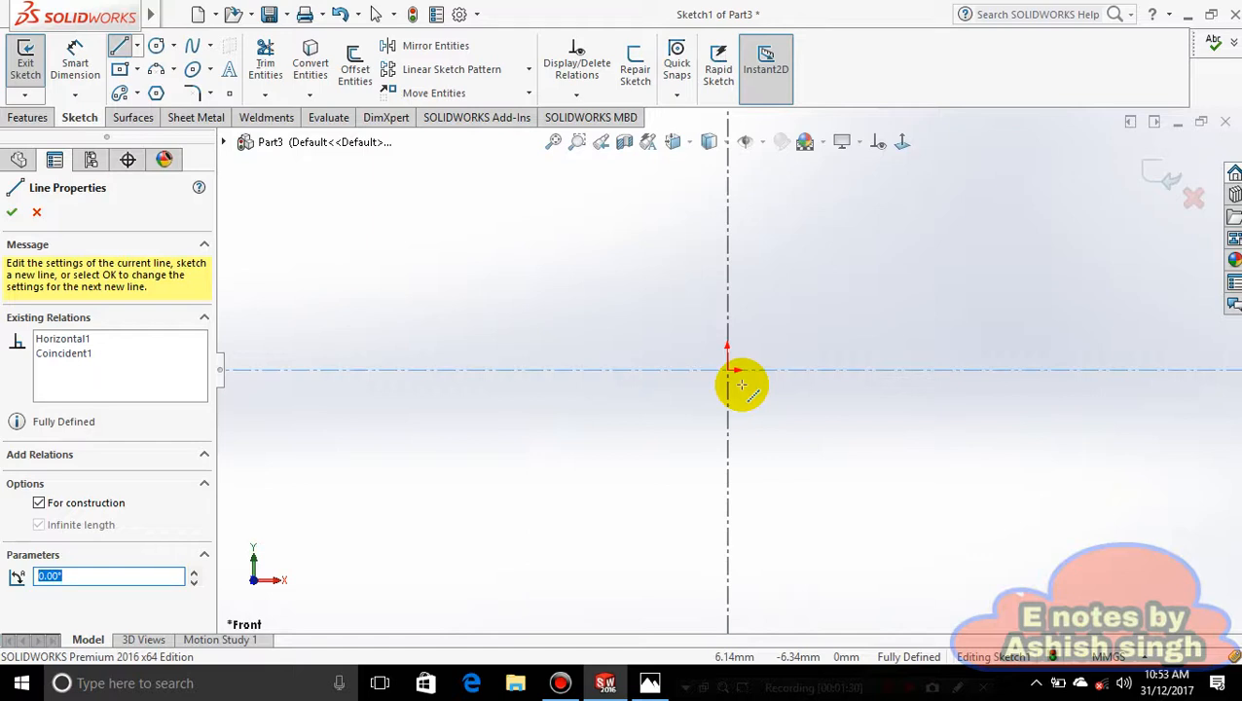
pyautogui.press('Escape')
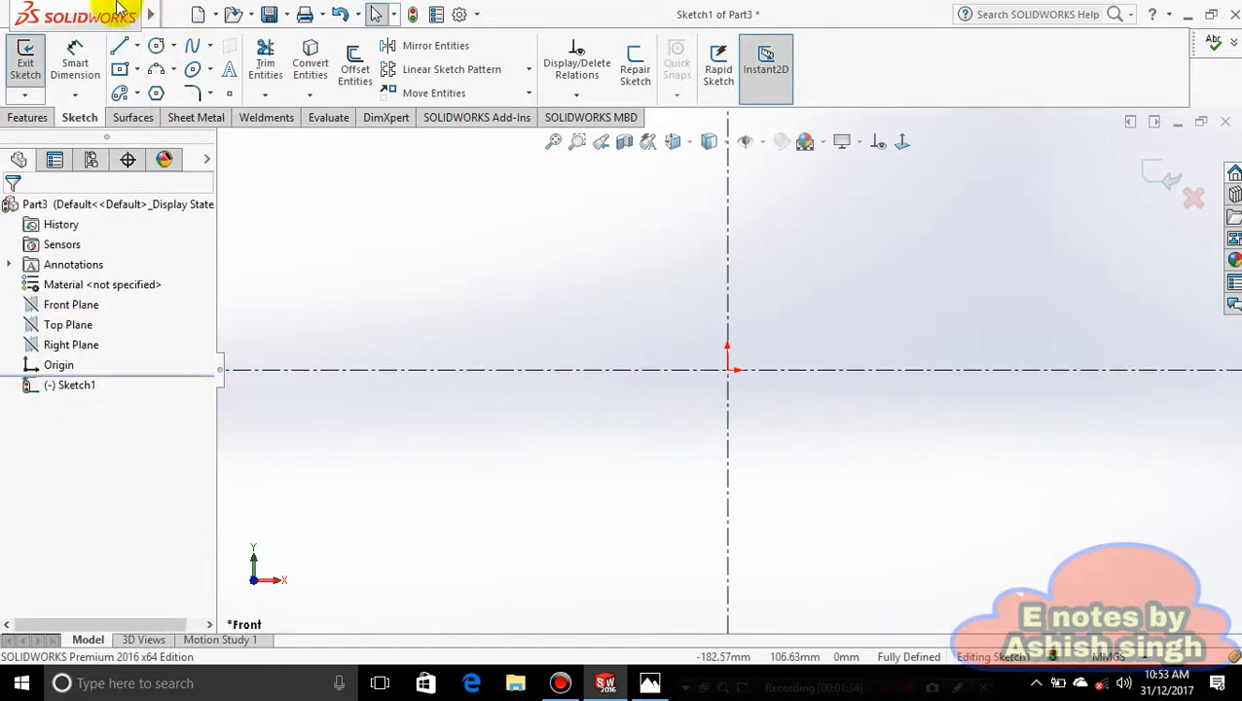
# Following 10.jpg, sketch connected lines for the profile's lower-left edge with a notch about 18 mm high, ending with a rise along the vertical centreline.
pyautogui.click(649, 683)
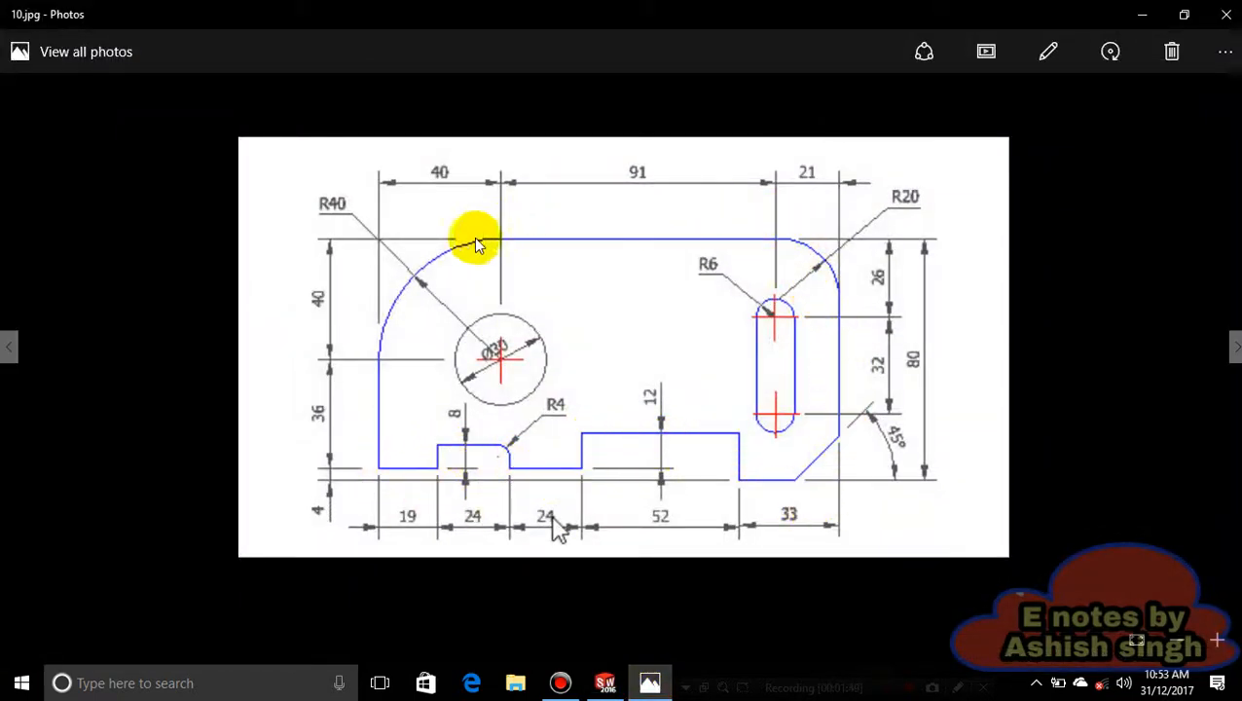
pyautogui.click(649, 683)
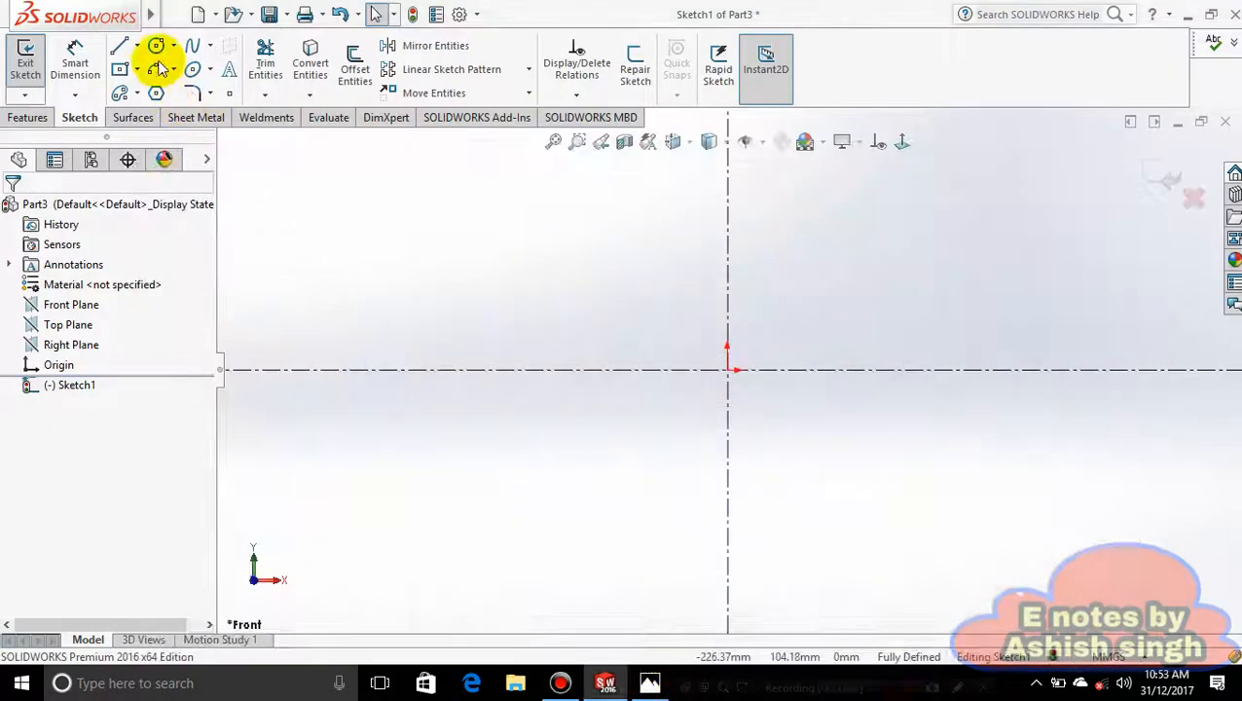
pyautogui.click(138, 46)
pyautogui.click(138, 69)
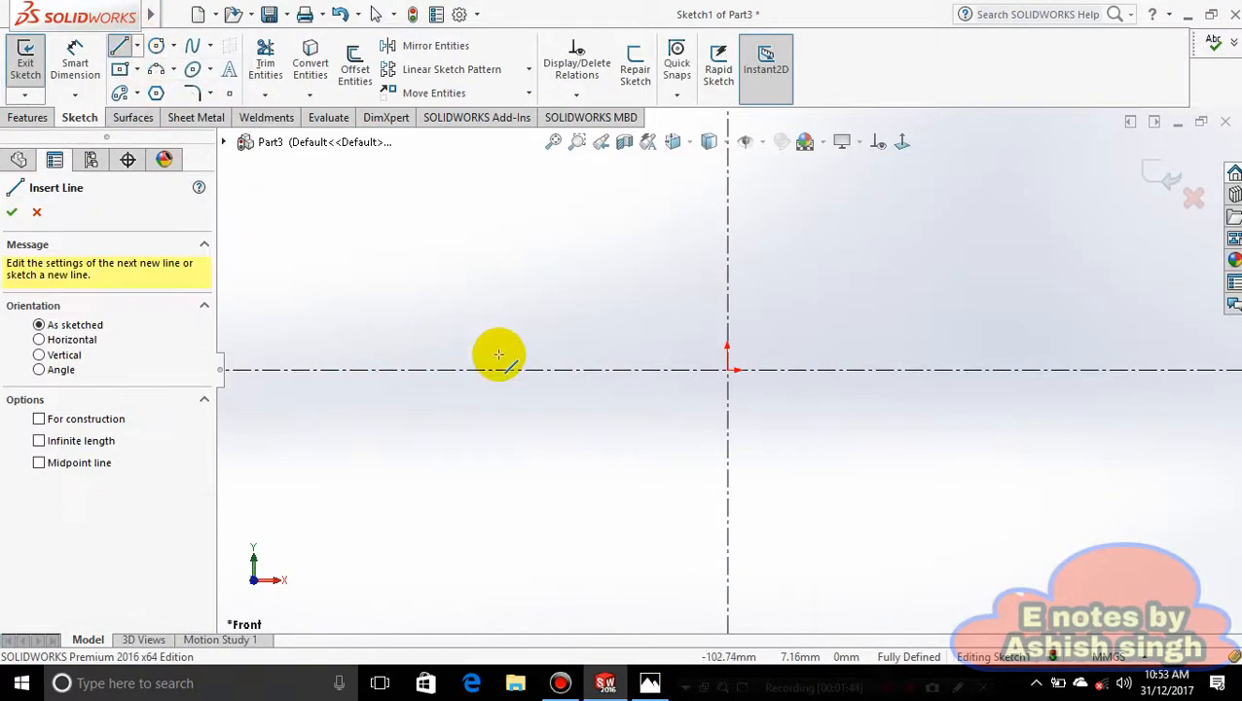
pyautogui.click(650, 683)
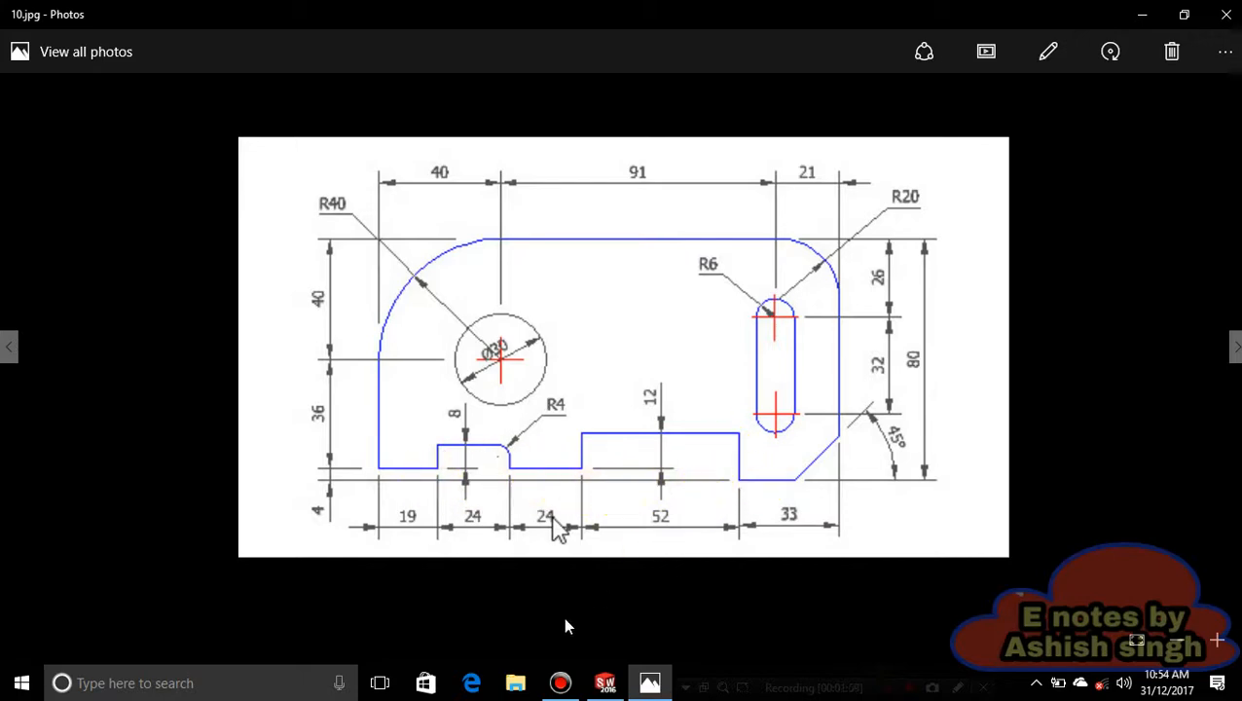
pyautogui.hotkey('alt', 'Tab')
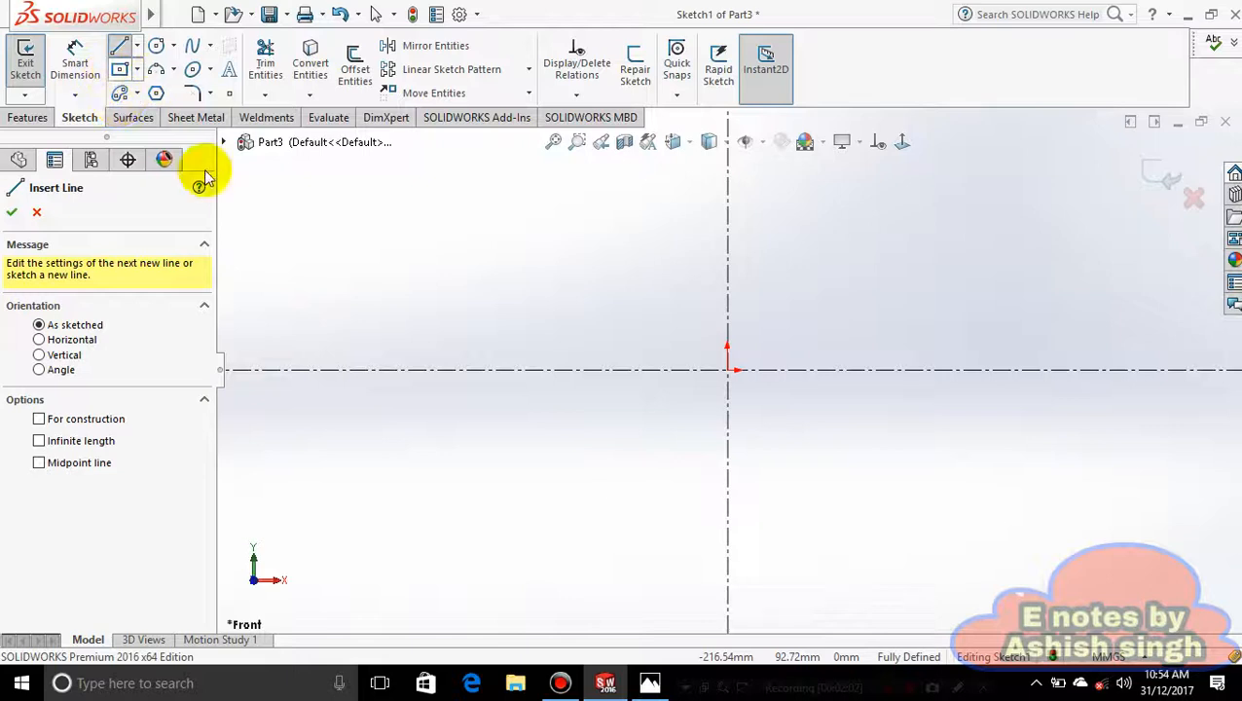
pyautogui.click(375, 348)
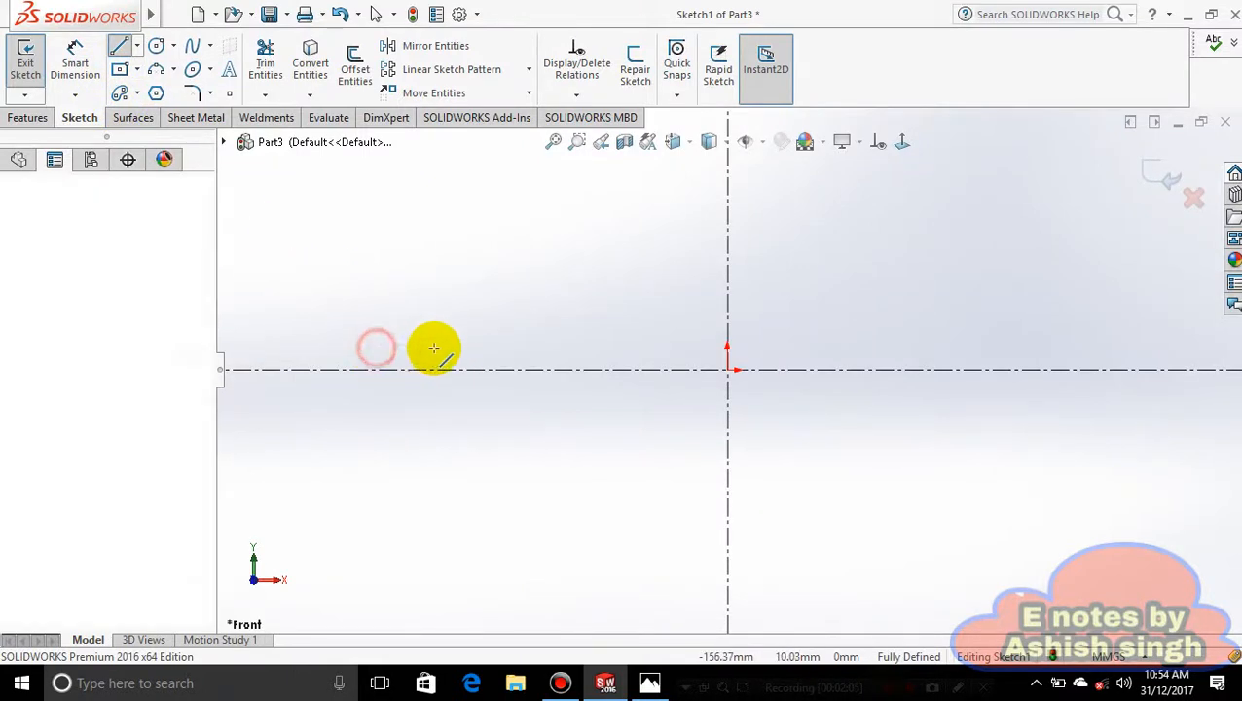
pyautogui.click(495, 347)
pyautogui.click(494, 308)
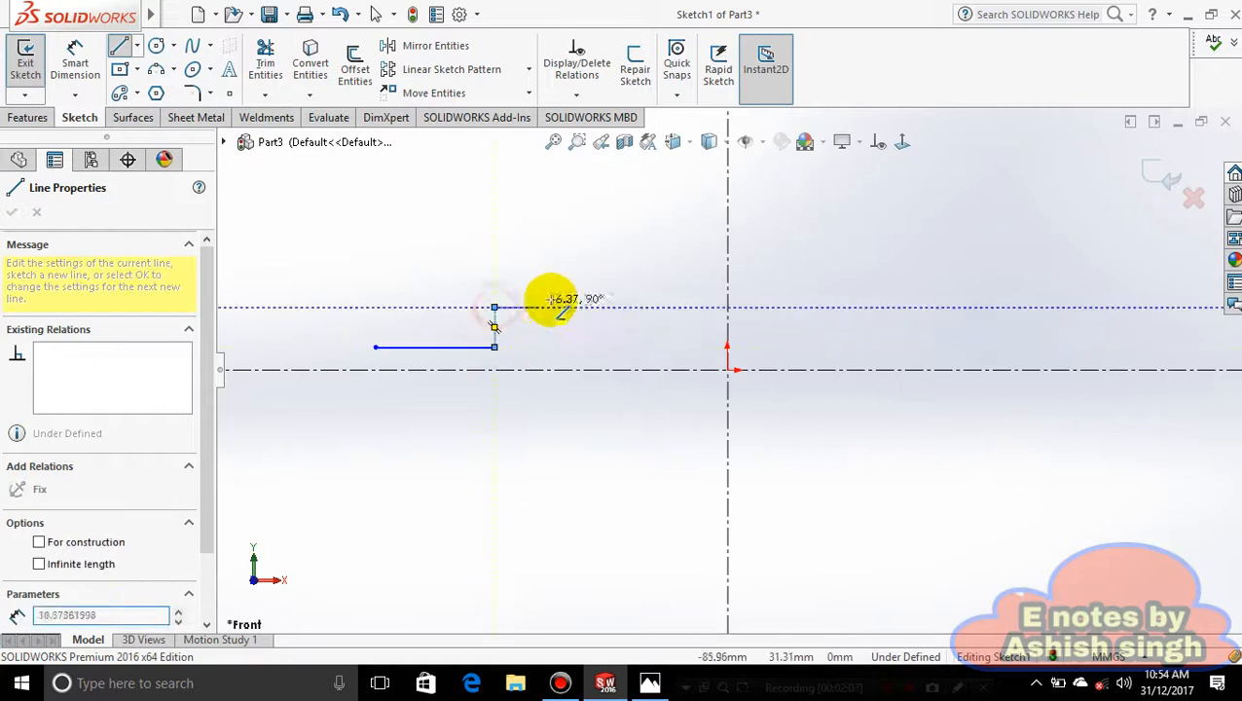
pyautogui.click(629, 307)
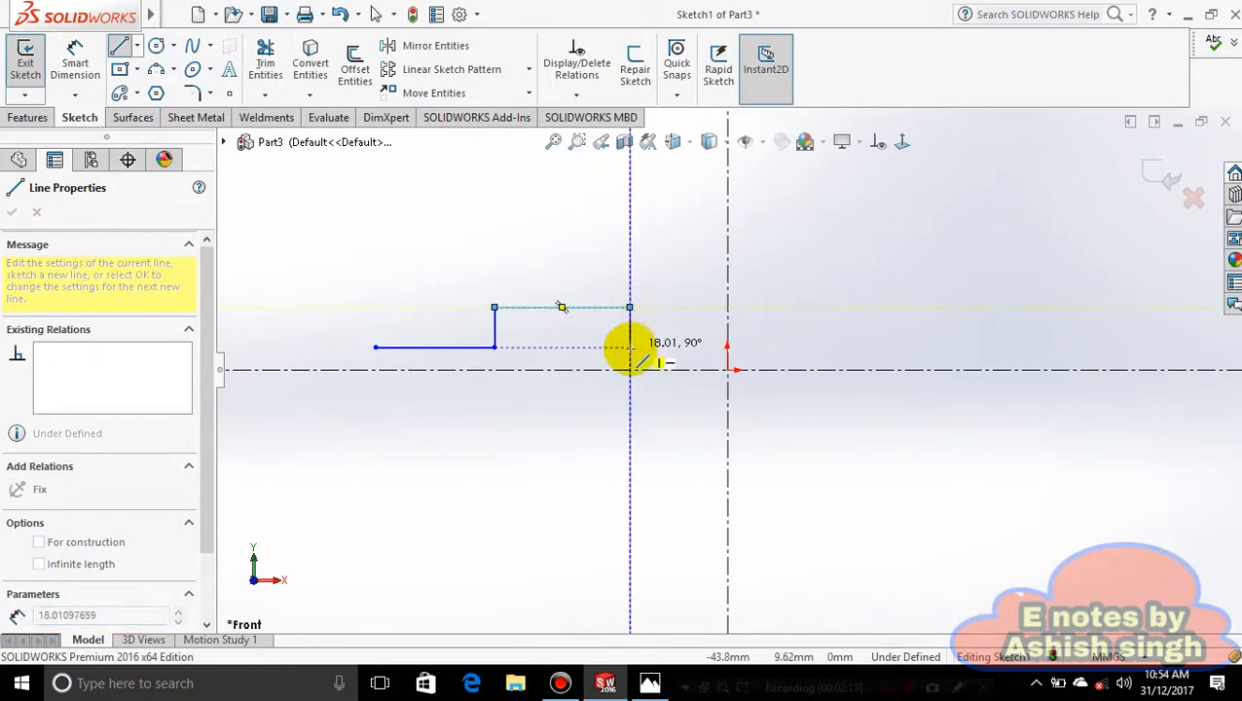
pyautogui.click(629, 348)
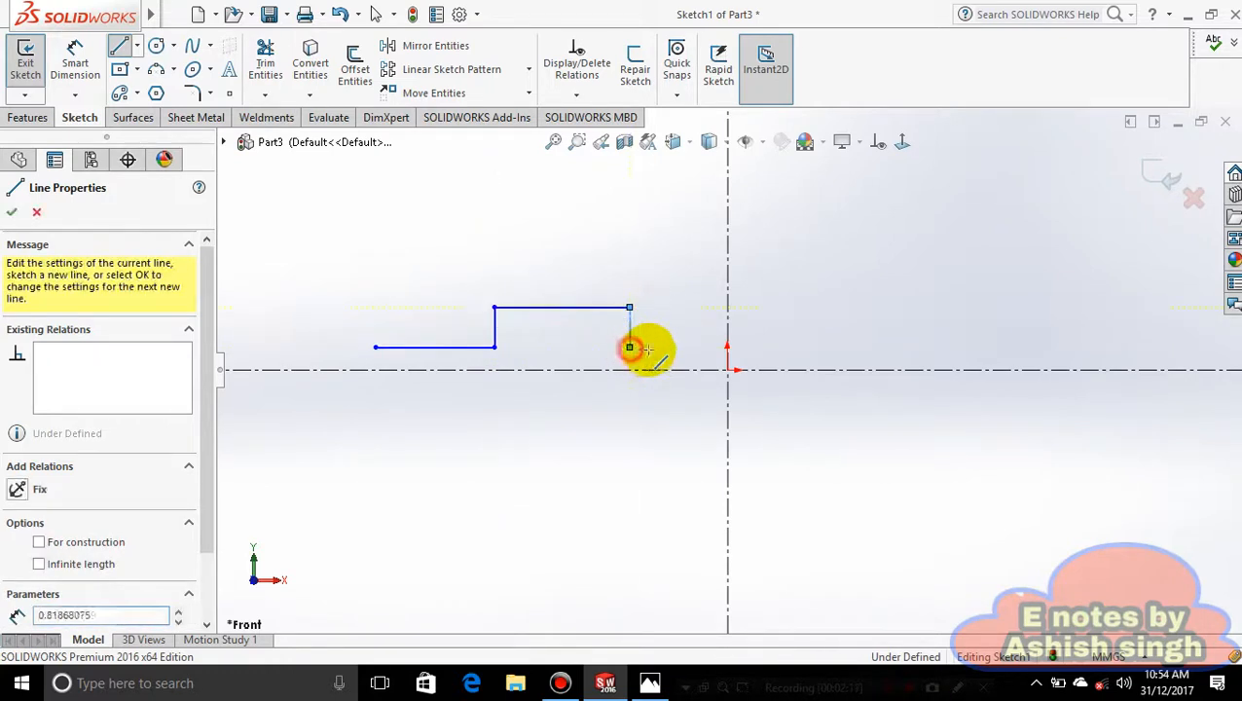
pyautogui.click(727, 348)
pyautogui.click(727, 274)
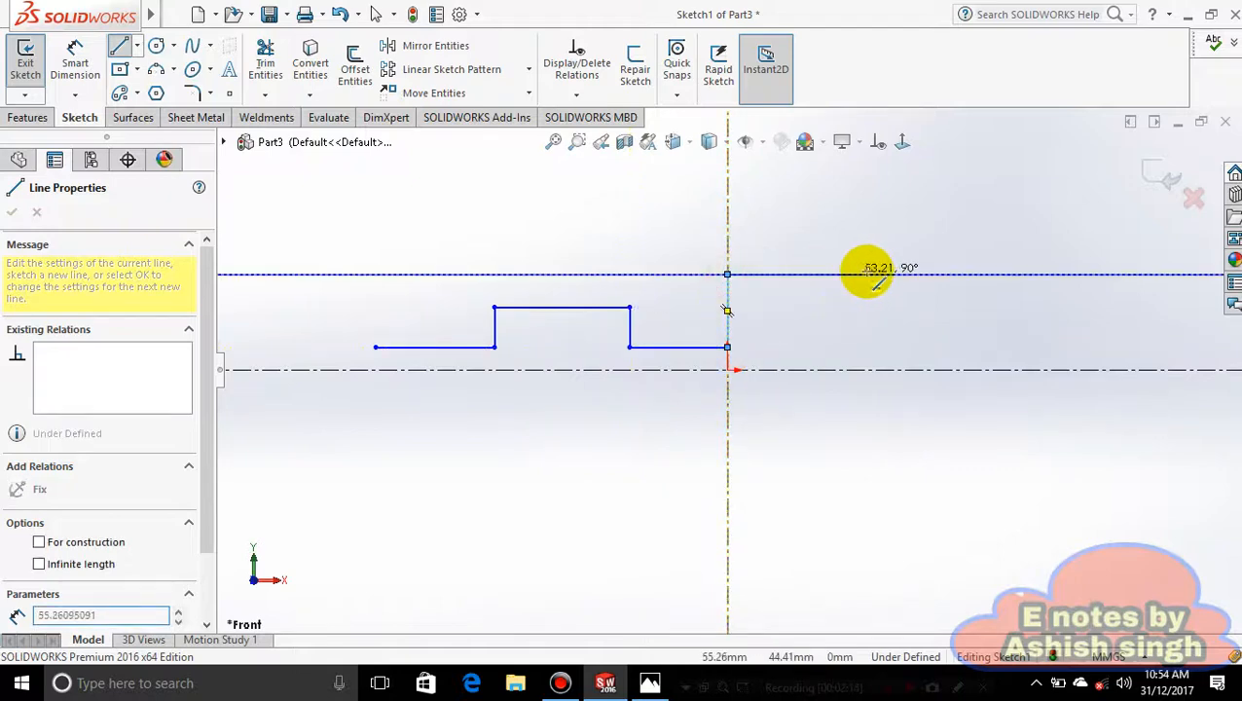
pyautogui.click(871, 274)
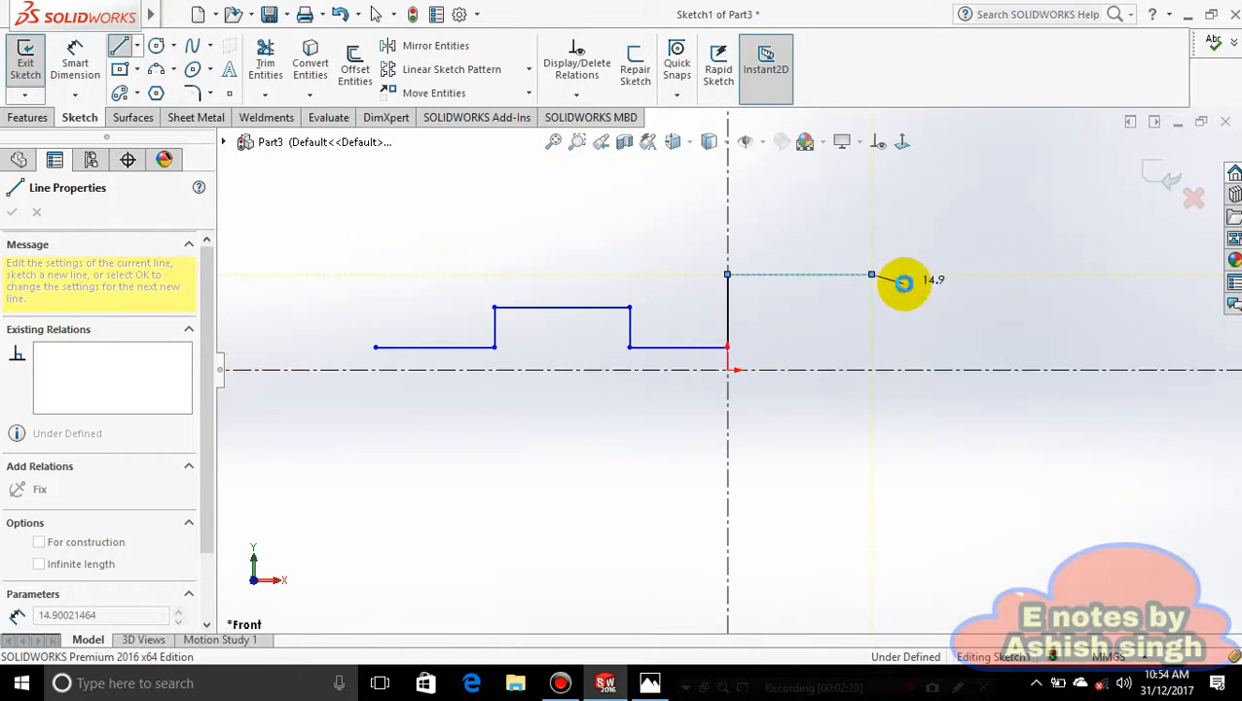
pyautogui.press('Escape')
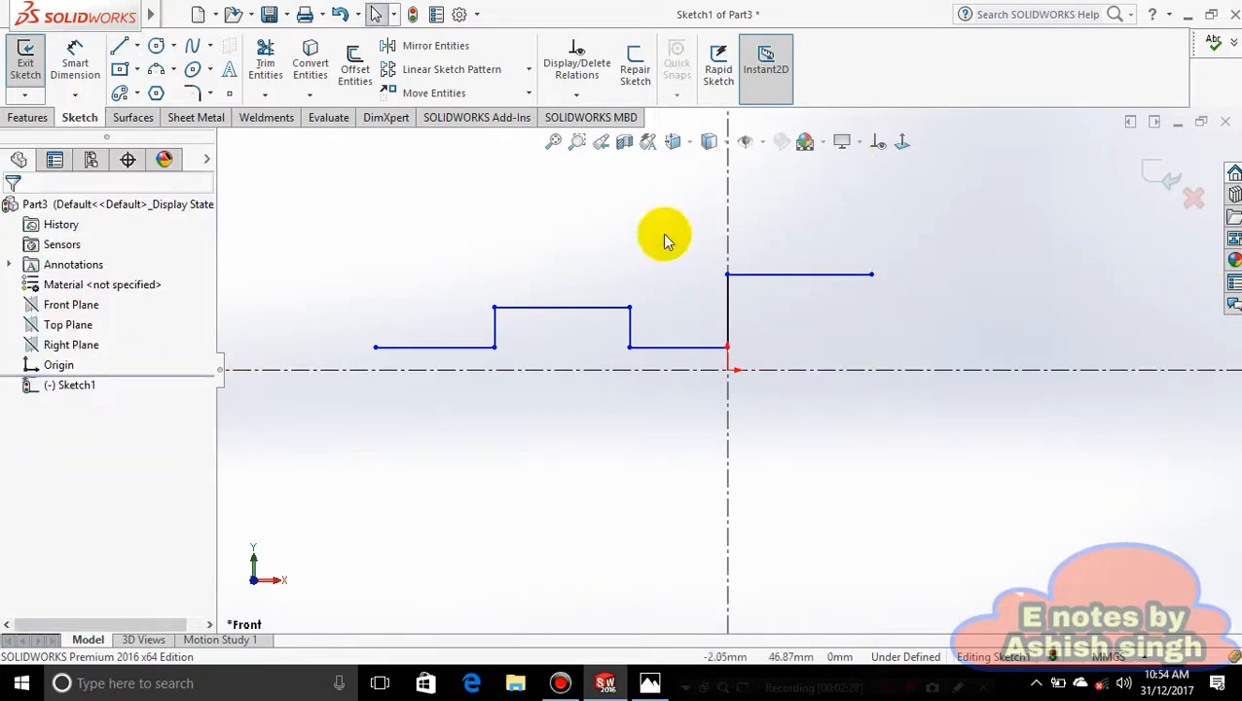
pyautogui.click(776, 276)
pyautogui.press('Delete')
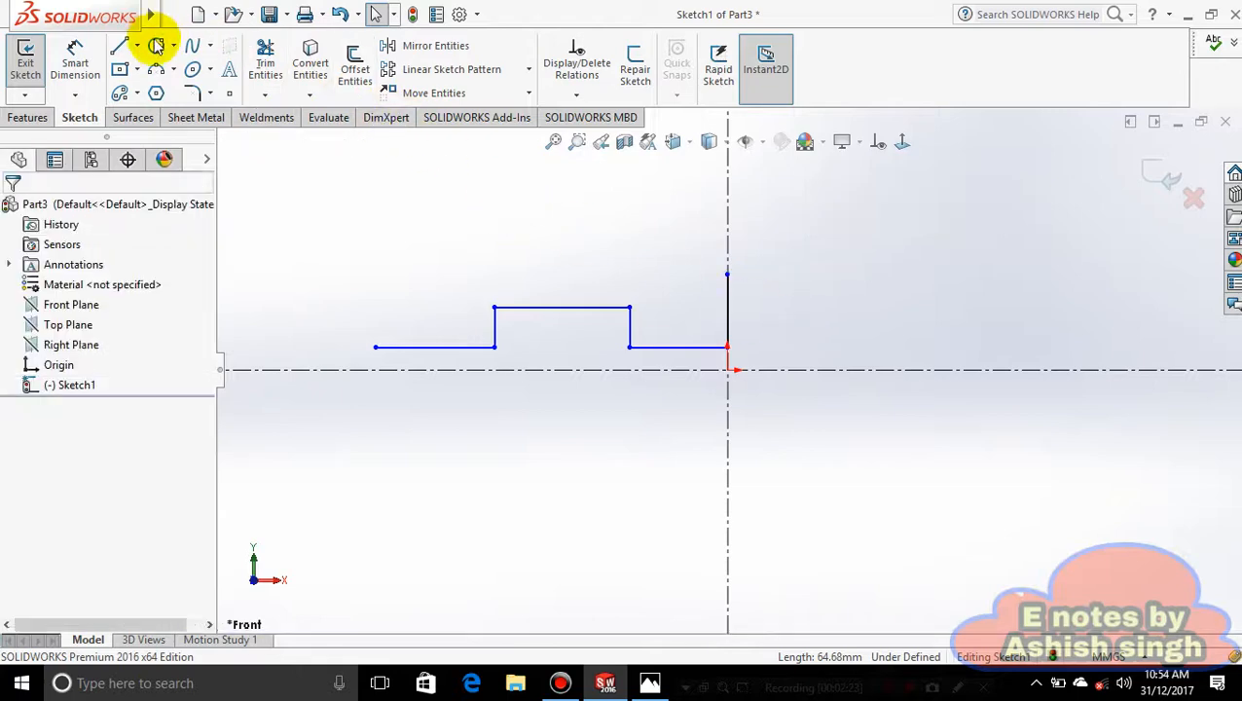
# Sketch the wide recess from the rise's upper end, dropping about 43 mm to the horizontal centreline, and continue about 33 mm along it.
pyautogui.click(137, 46)
pyautogui.click(146, 66)
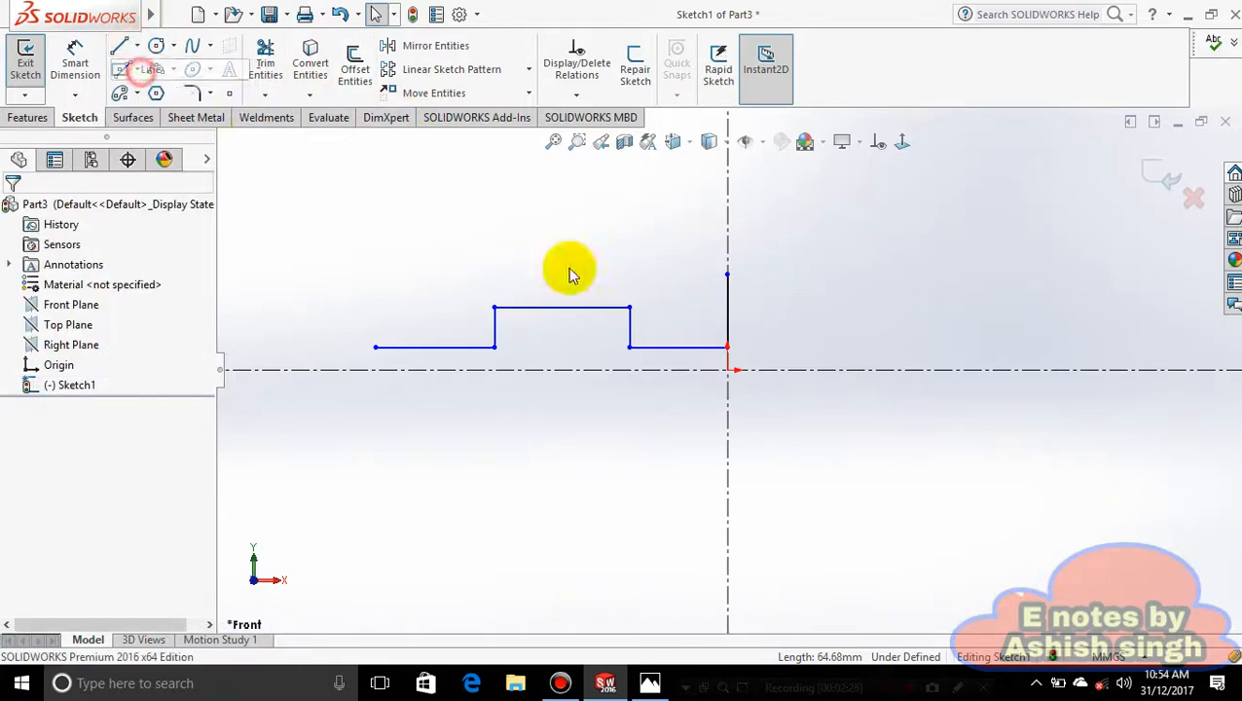
pyautogui.click(726, 276)
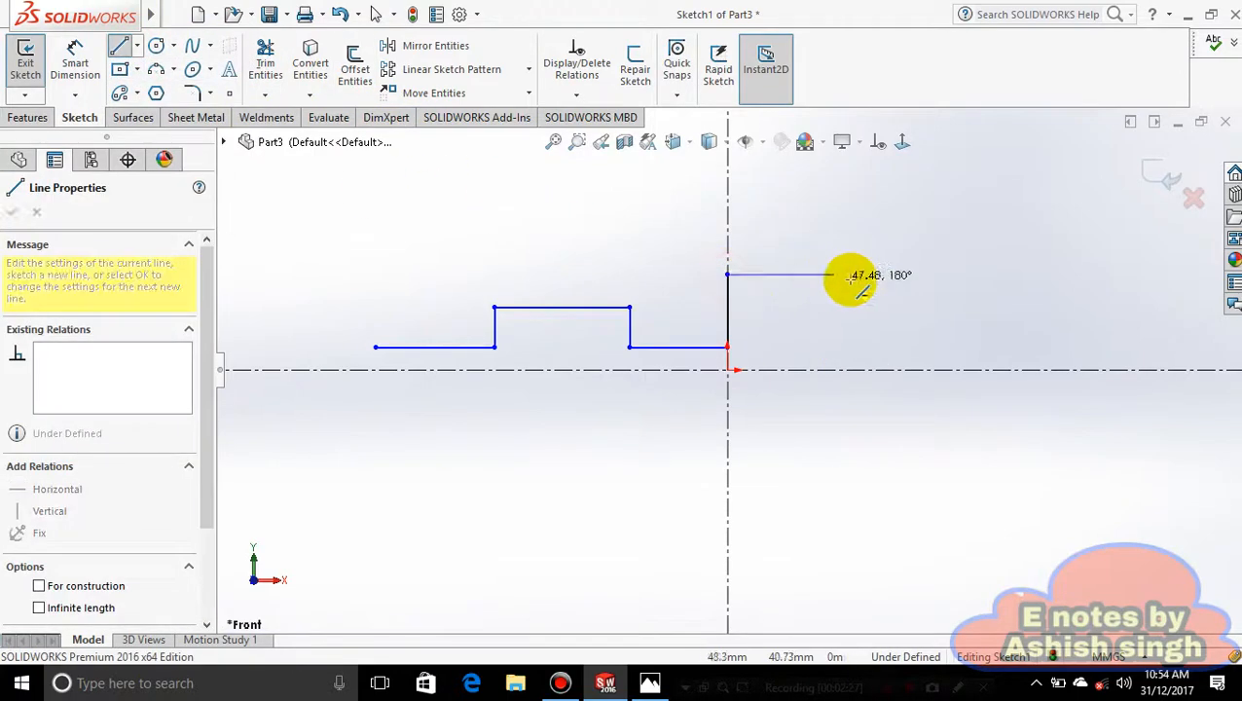
pyautogui.click(916, 276)
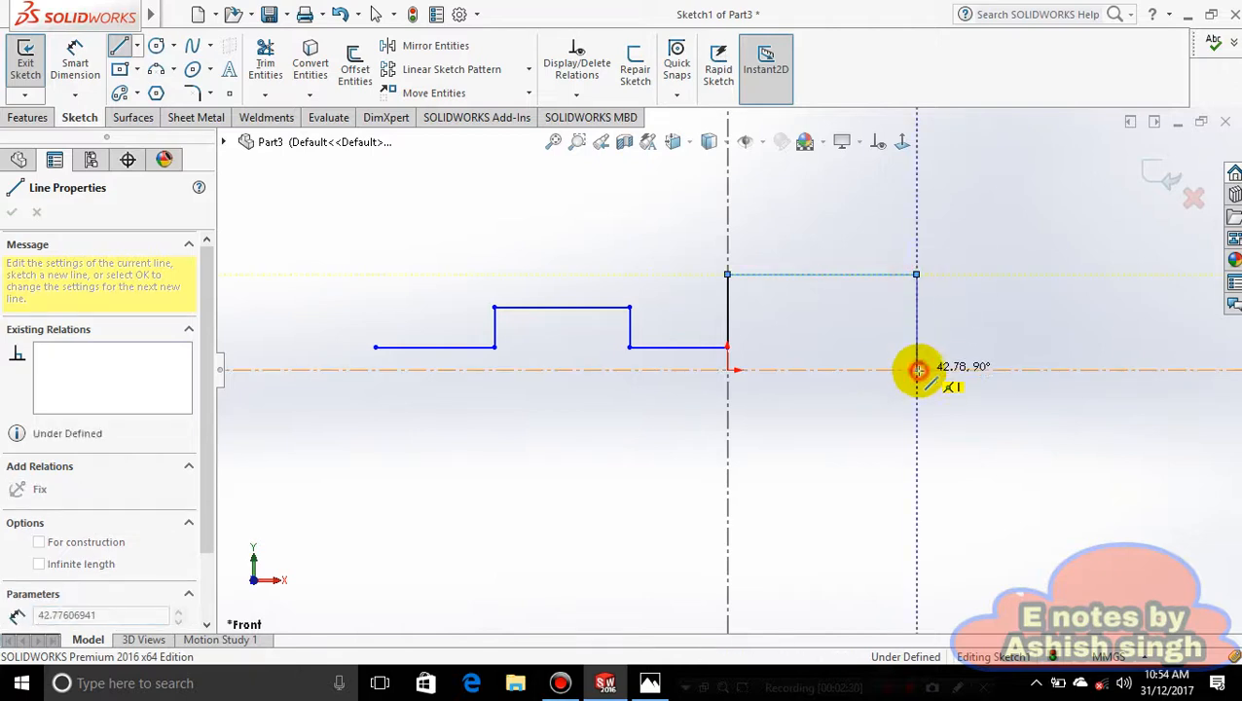
pyautogui.click(918, 369)
pyautogui.click(991, 369)
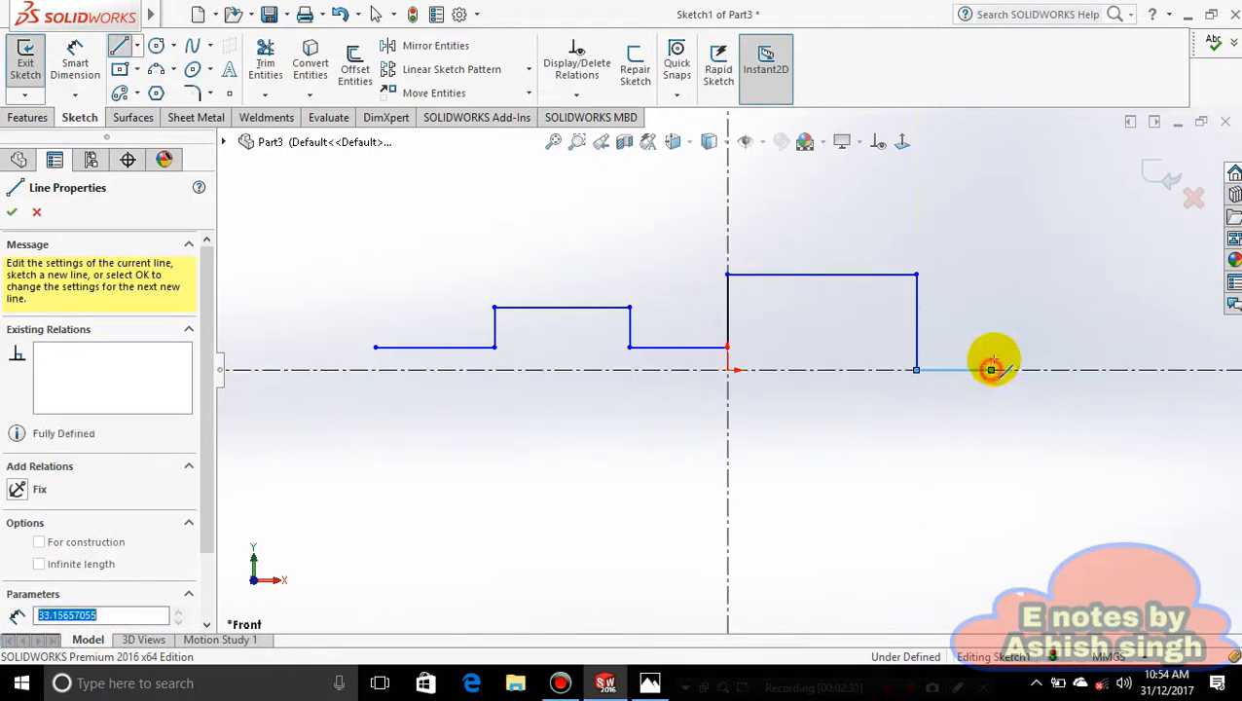
# Close the outline with a diagonal lower-right corner, a vertical right edge, a top edge about 297 mm long and a left edge about 147 mm high.
pyautogui.click(1040, 323)
pyautogui.scroll(4, 1032, 285)
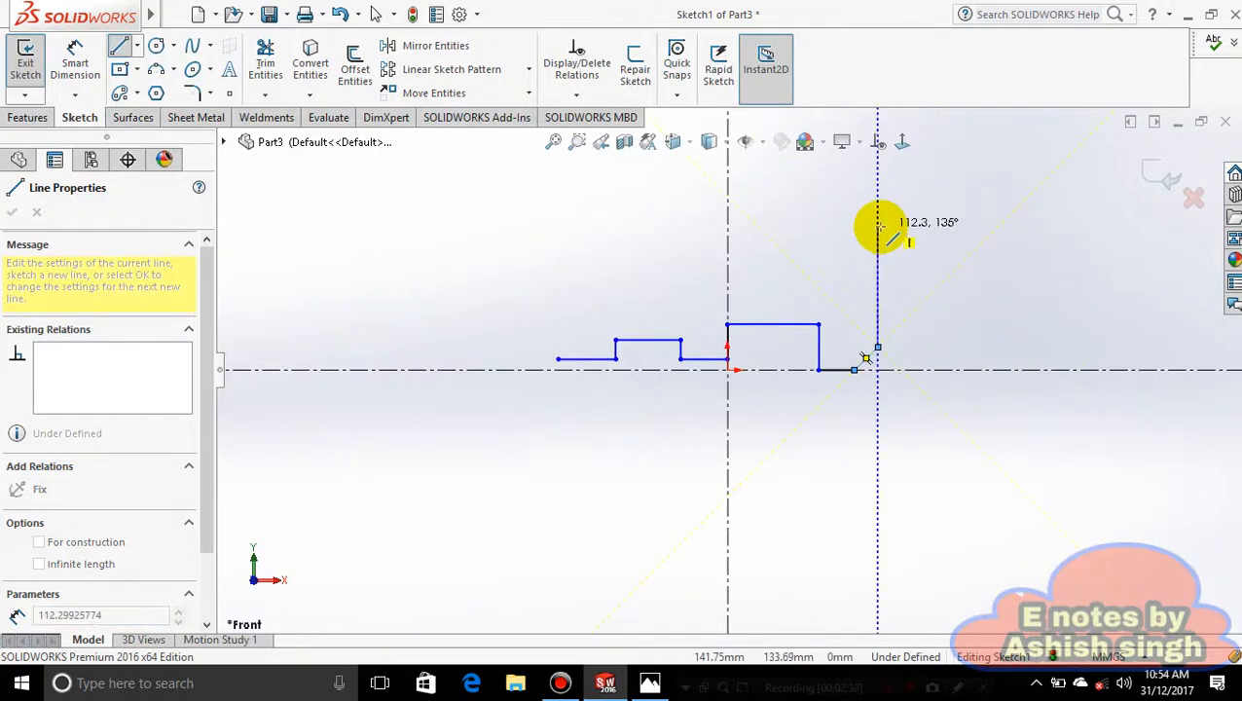
pyautogui.click(877, 201)
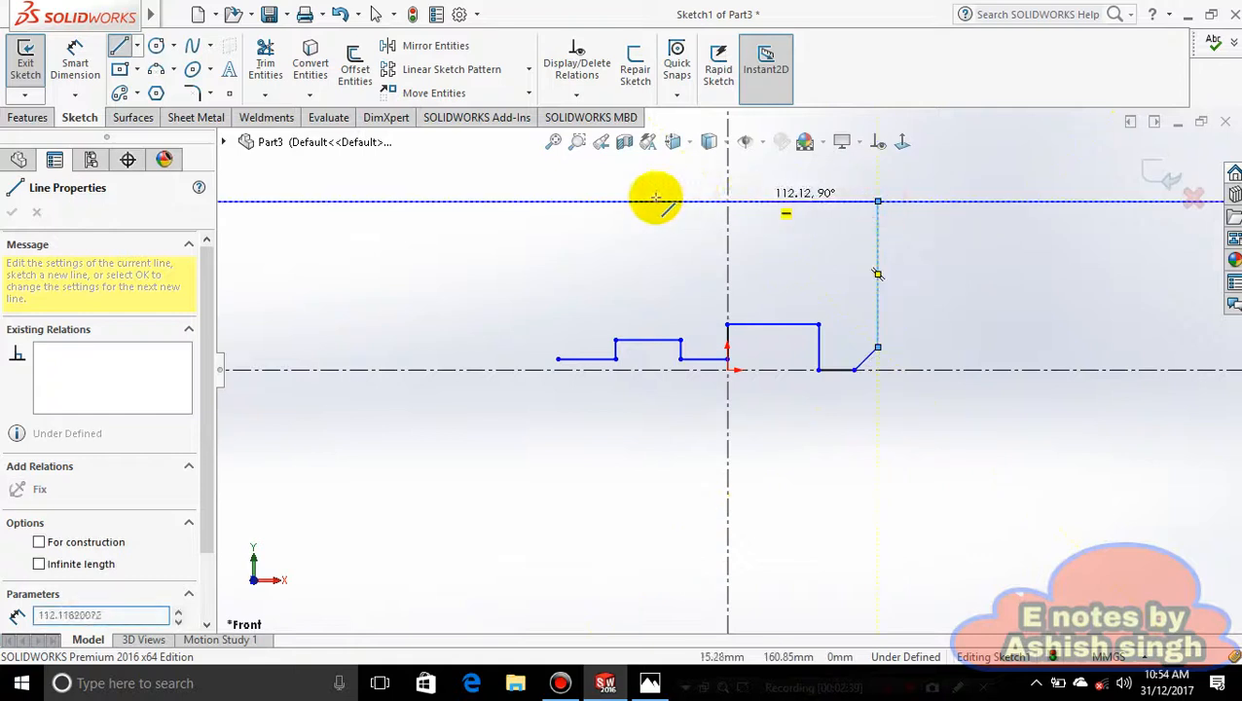
pyautogui.click(558, 202)
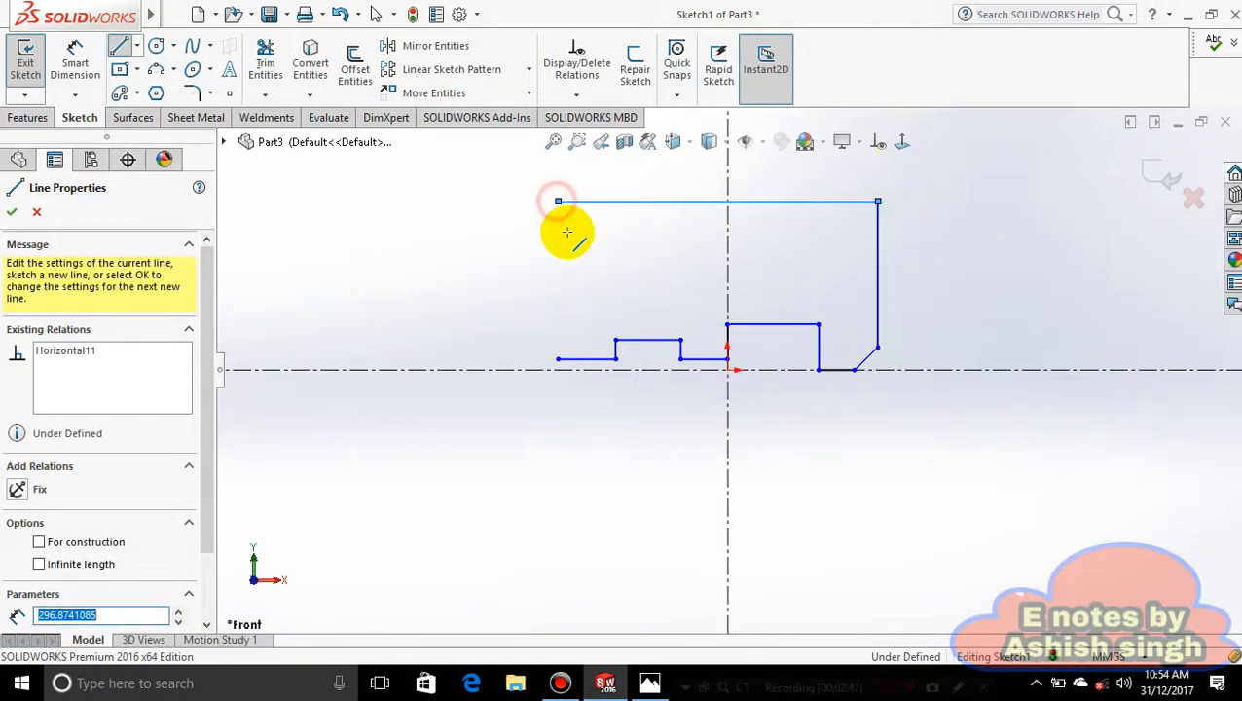
pyautogui.click(559, 359)
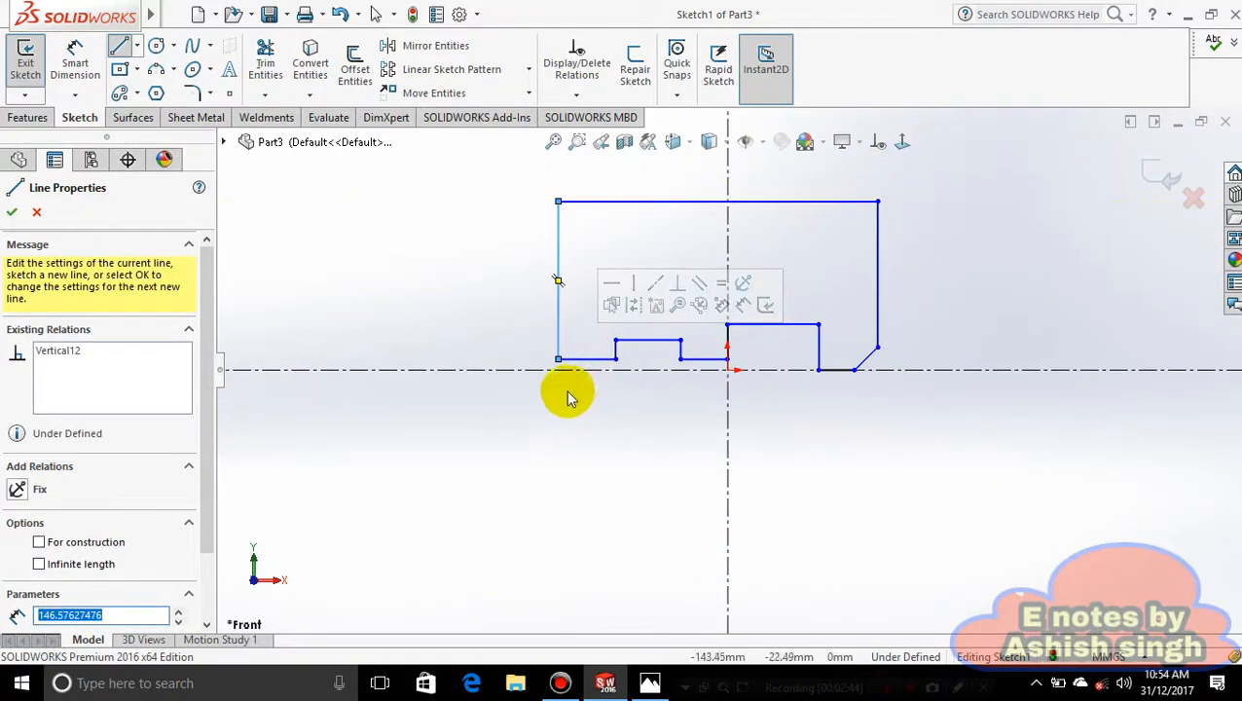
pyautogui.press('Escape')
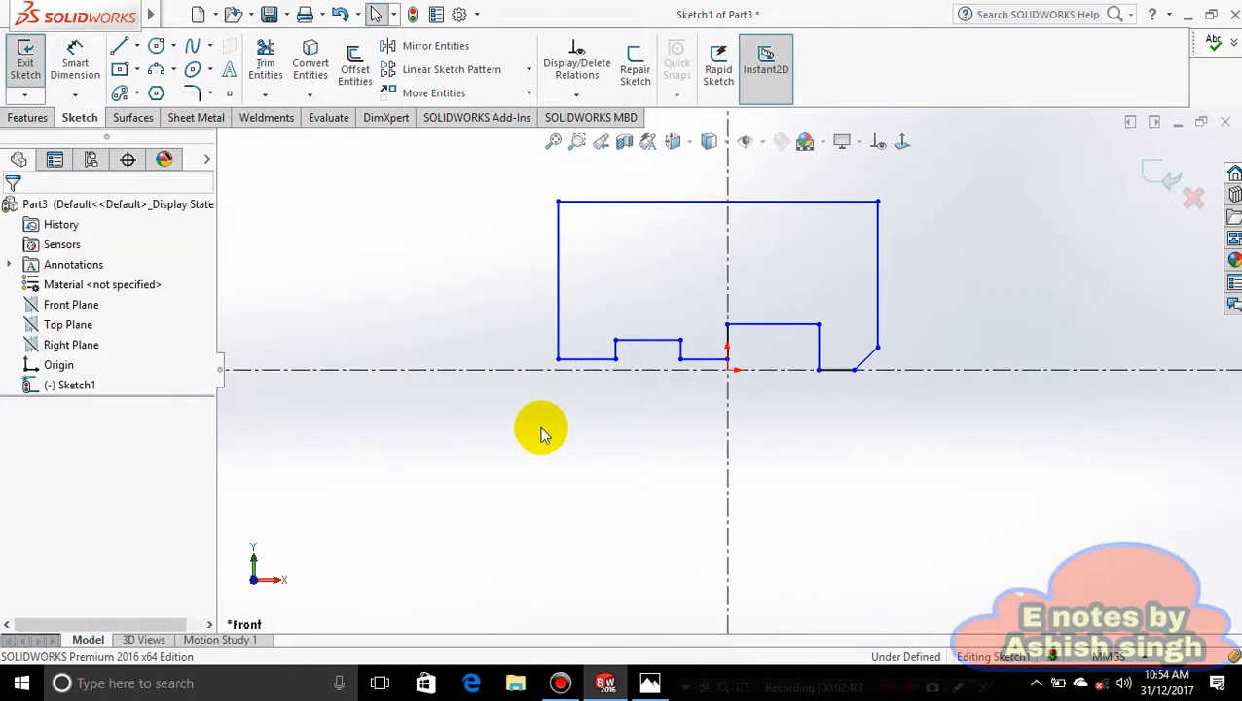
# Check the lower-edge widths in 10.jpg and dimension the profile's lower-left horizontal segment as 19 mm.
pyautogui.scroll(-2, 628, 265)
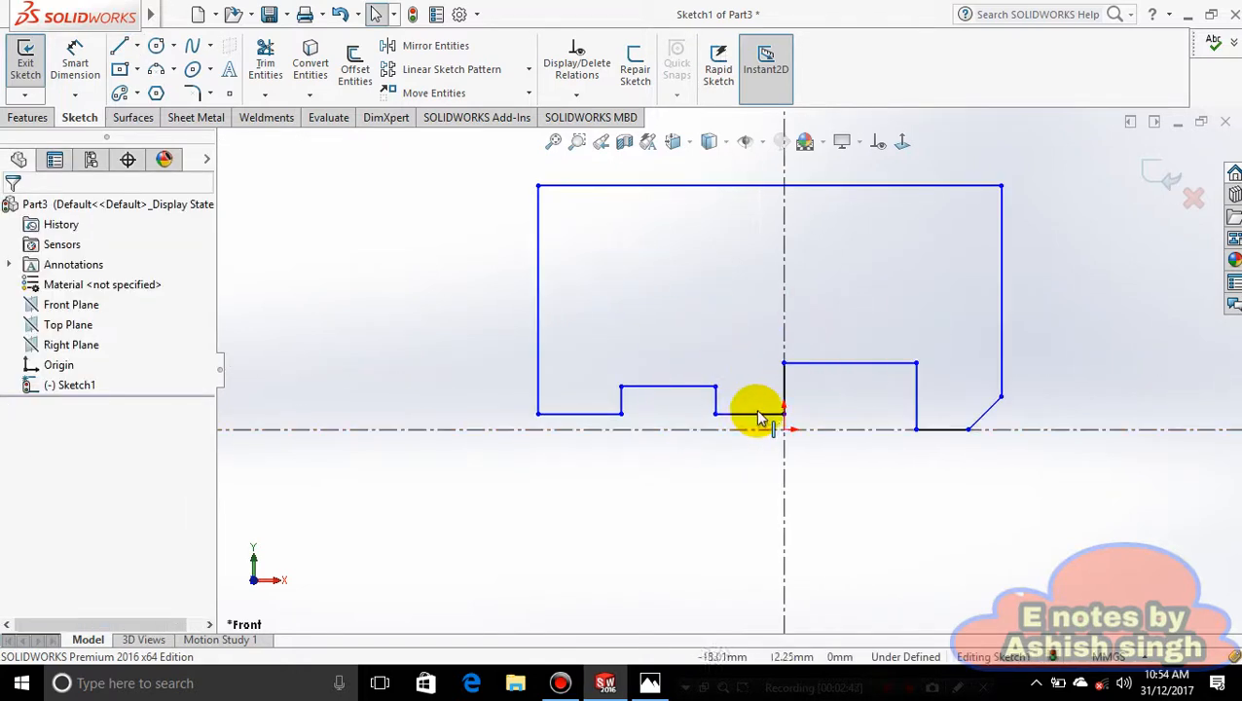
pyautogui.click(646, 681)
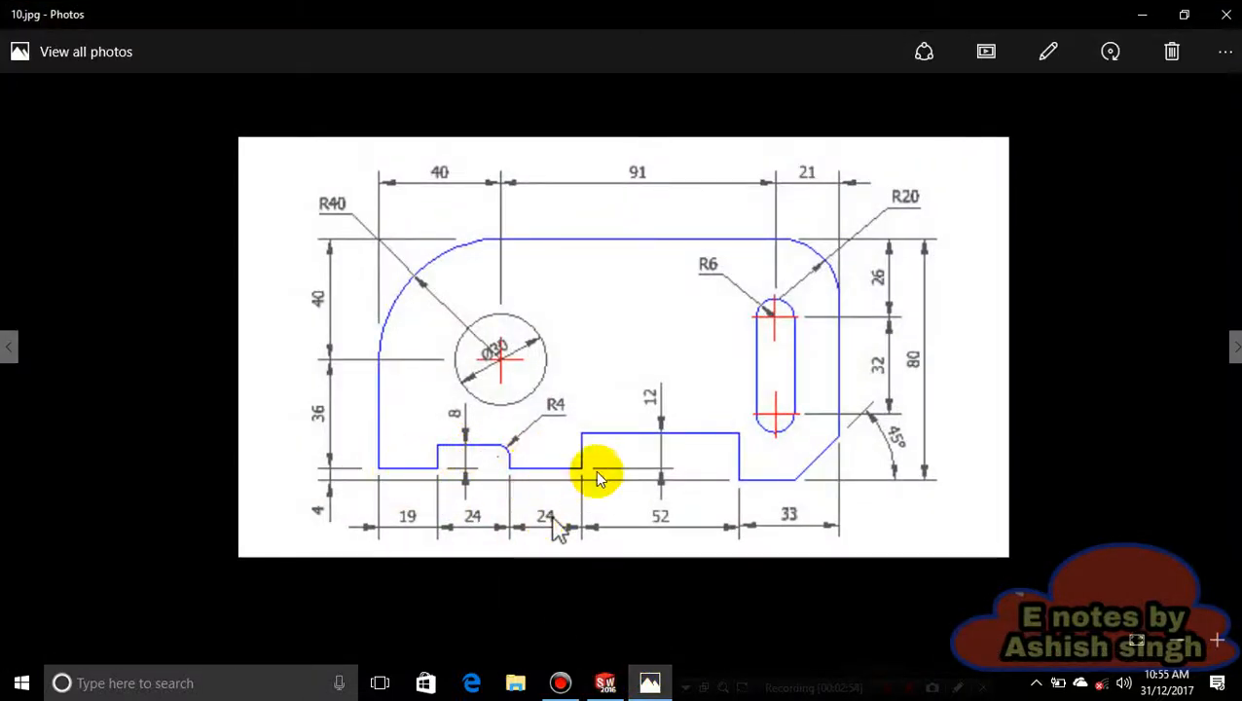
pyautogui.click(649, 683)
pyautogui.click(78, 63)
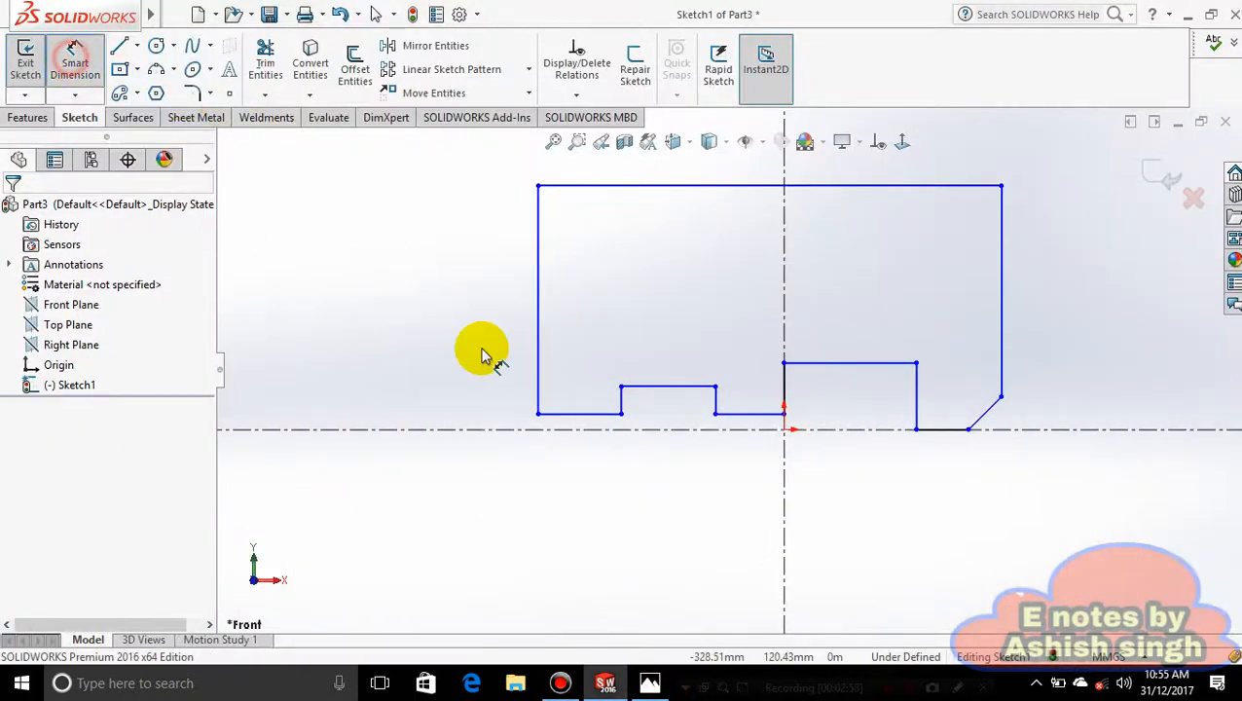
pyautogui.click(576, 414)
pyautogui.click(571, 475)
pyautogui.write('19')
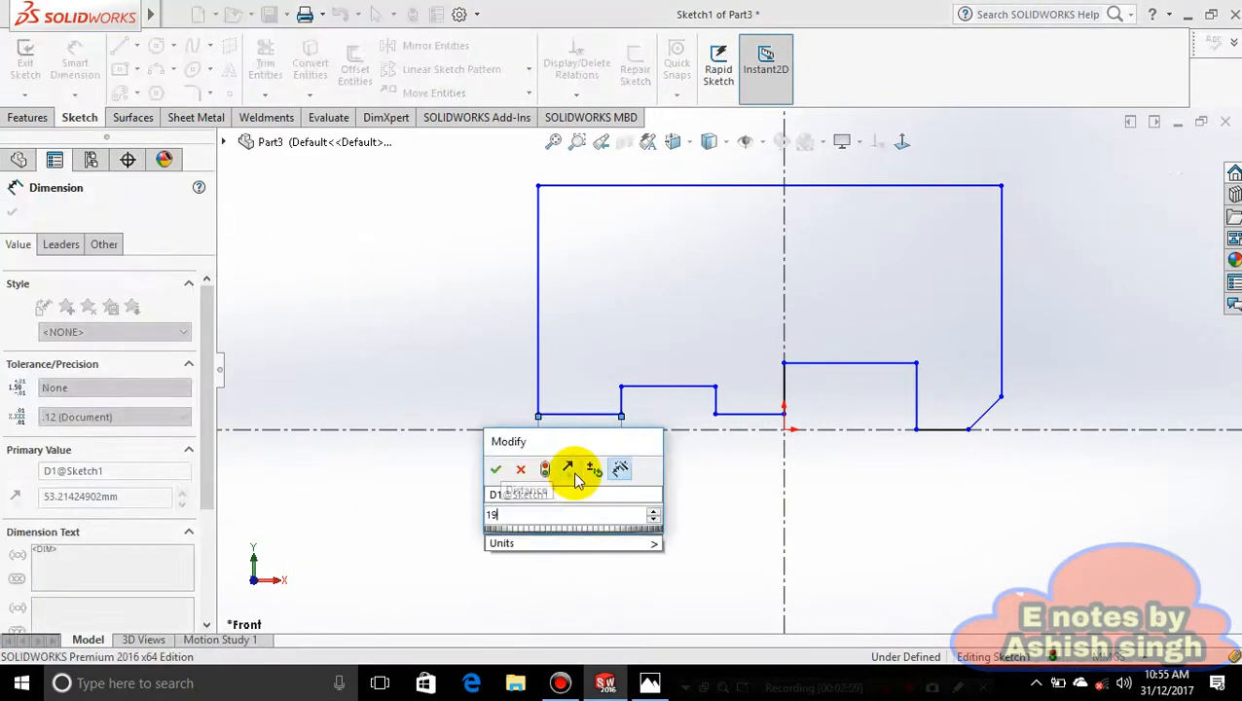
pyautogui.press('Return')
# Dimension the notch width as 24 mm and the horizontal segment between the notch and the vertical centreline as 24 mm.
pyautogui.click(660, 387)
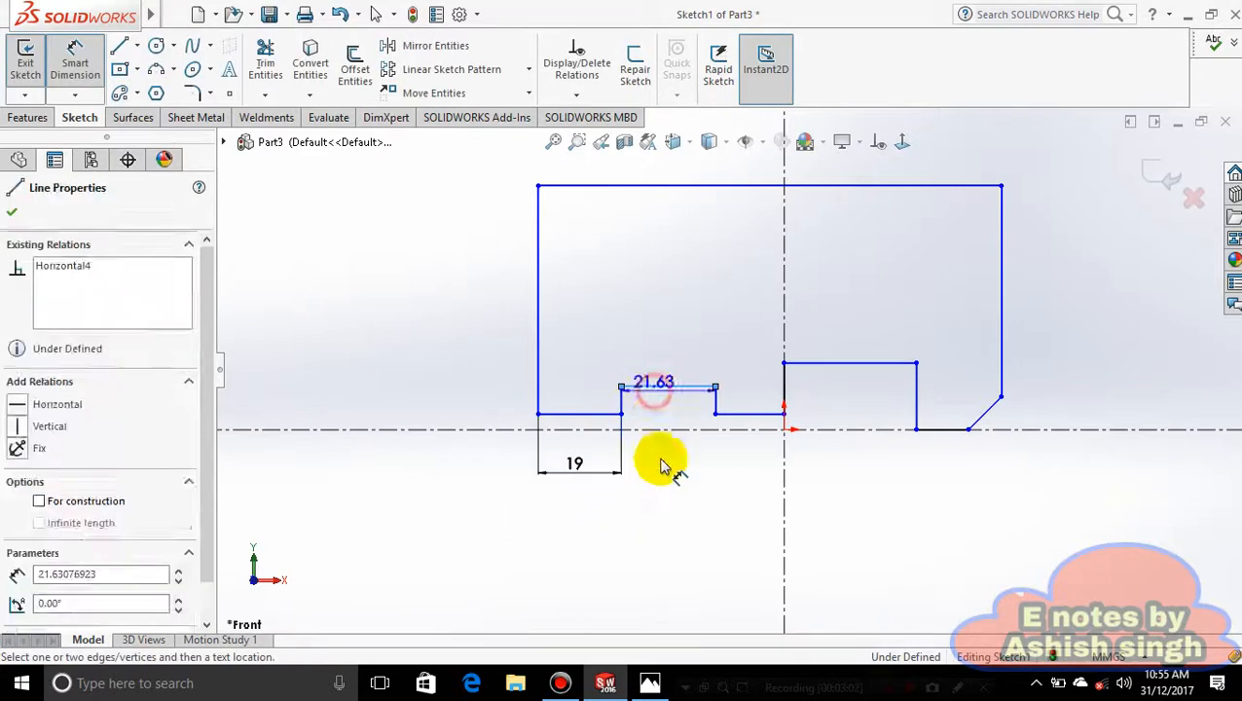
pyautogui.click(665, 477)
pyautogui.write('24')
pyautogui.press('Return')
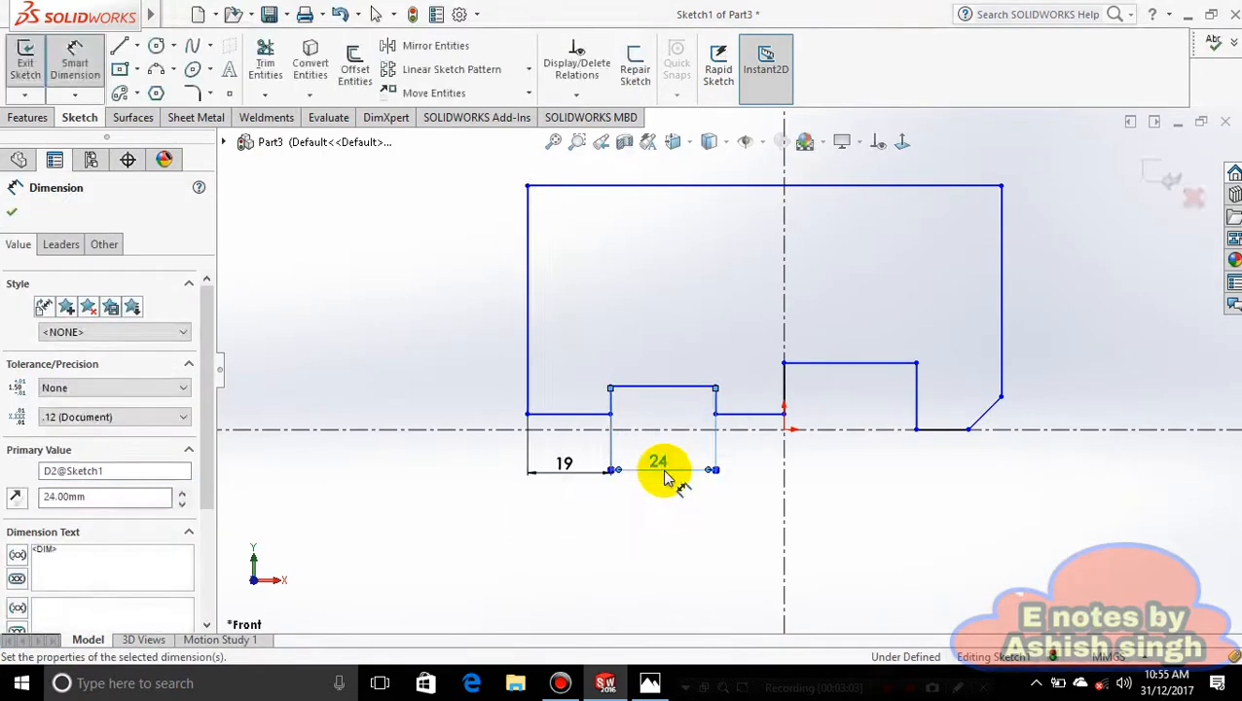
pyautogui.click(755, 415)
pyautogui.click(745, 499)
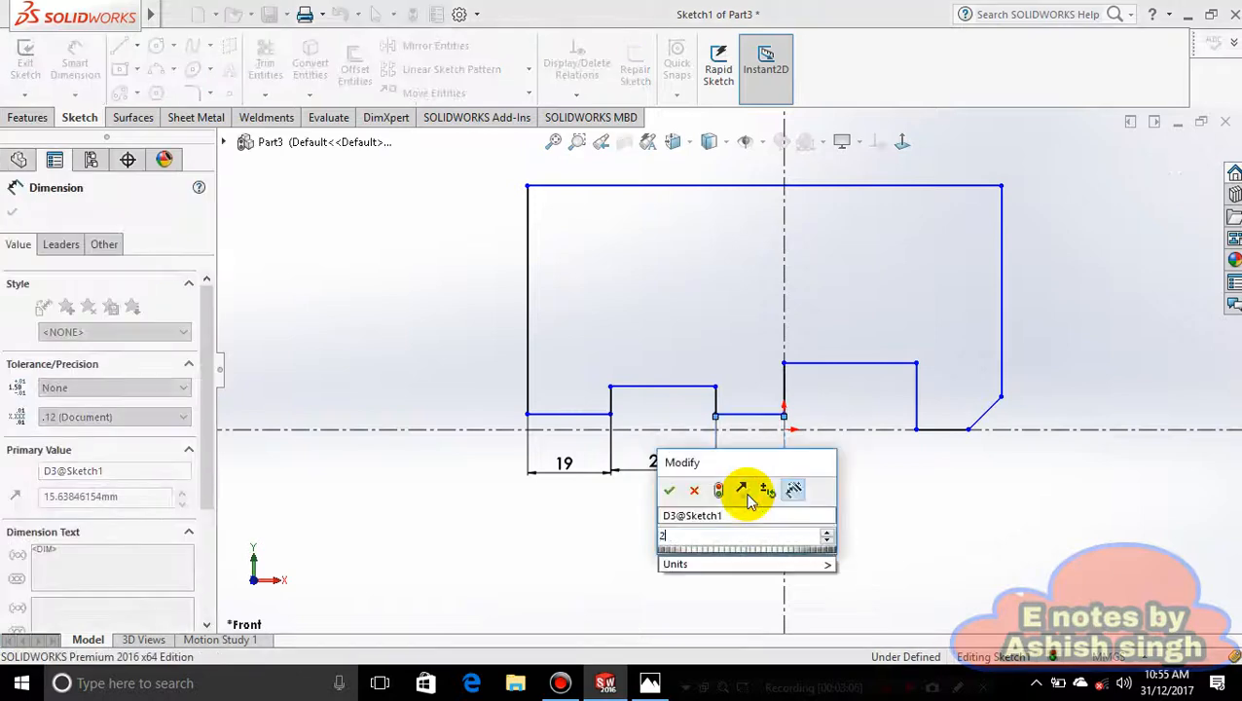
pyautogui.write('24')
pyautogui.press('Return')
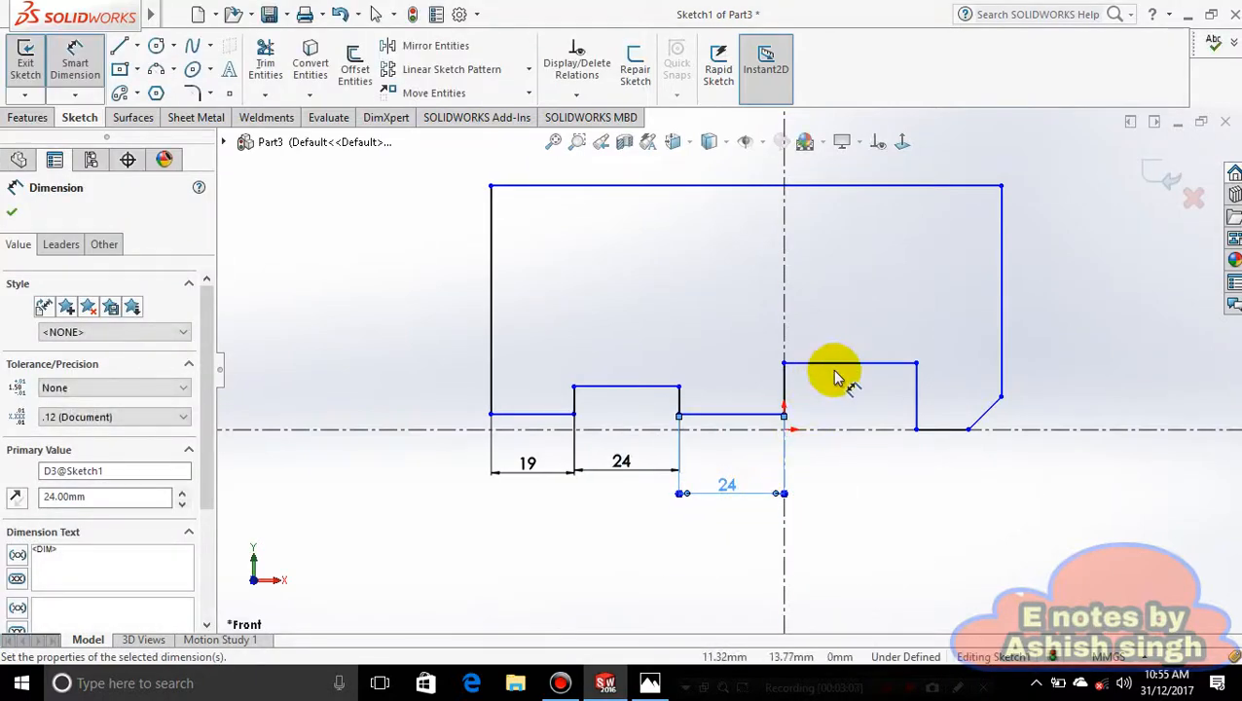
# Dimension the upper edge of the wide recess beside the vertical centreline as 52 mm.
pyautogui.click(834, 366)
pyautogui.click(841, 525)
pyautogui.write('52')
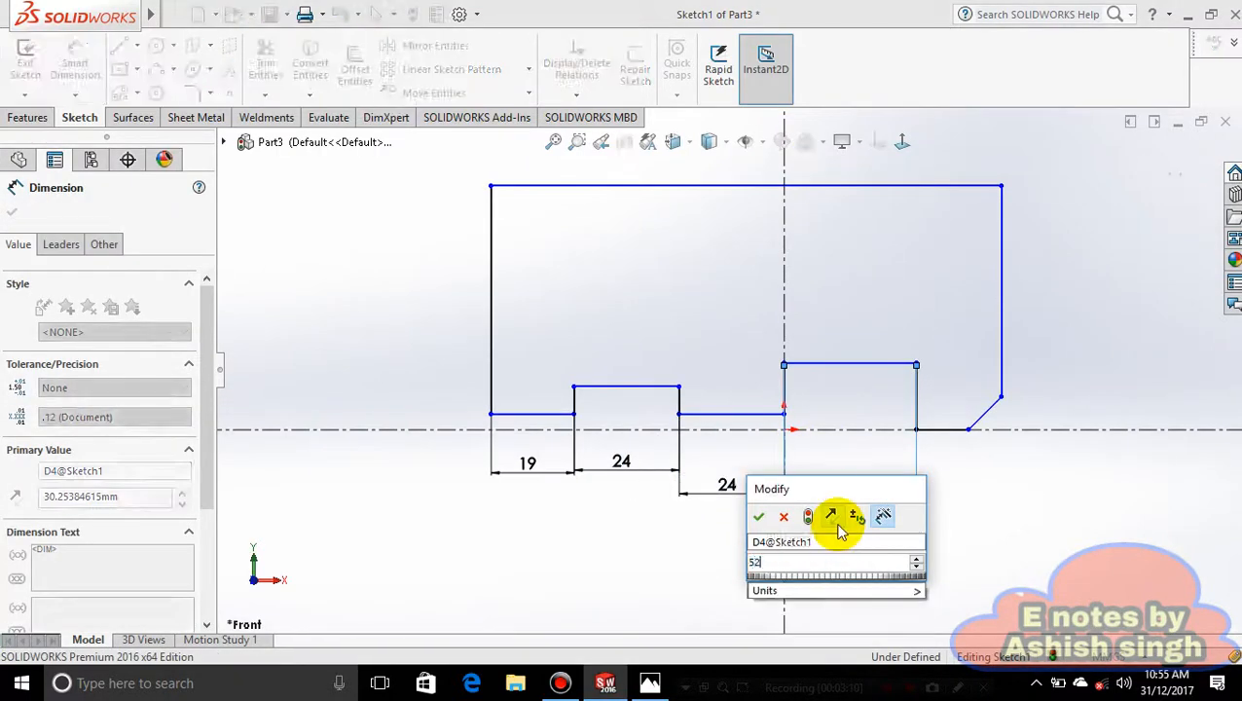
pyautogui.press('Return')
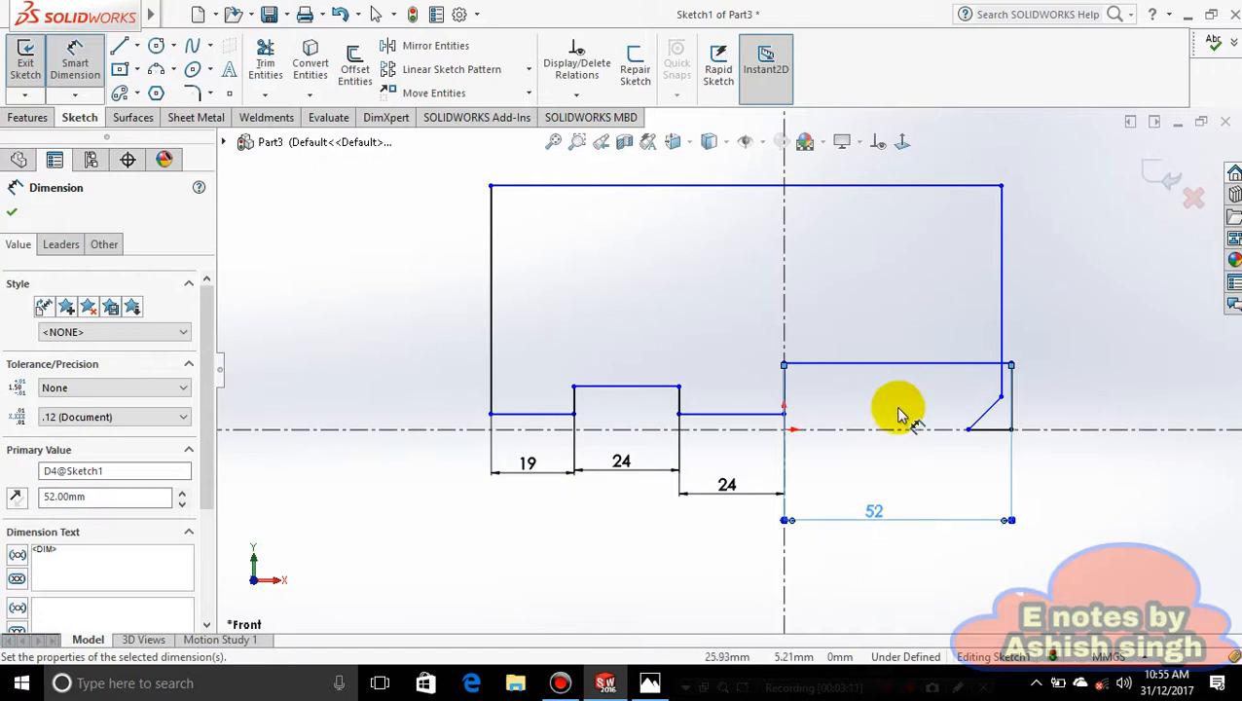
# Trim away the diagonal corner line, the short line along the horizontal centreline beside it, and the profile's right vertical edge.
pyautogui.scroll(1, 897, 409)
pyautogui.scroll(-1, 781, 330)
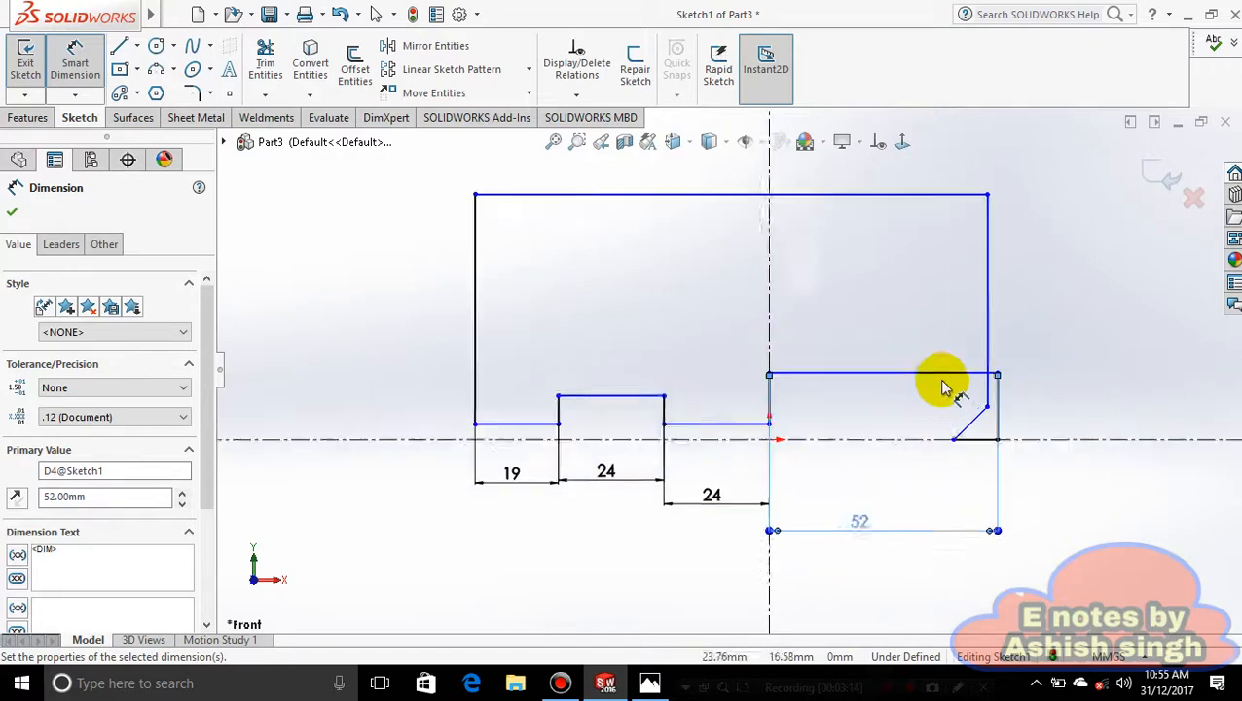
pyautogui.scroll(-1, 942, 380)
pyautogui.scroll(-1, 1178, 492)
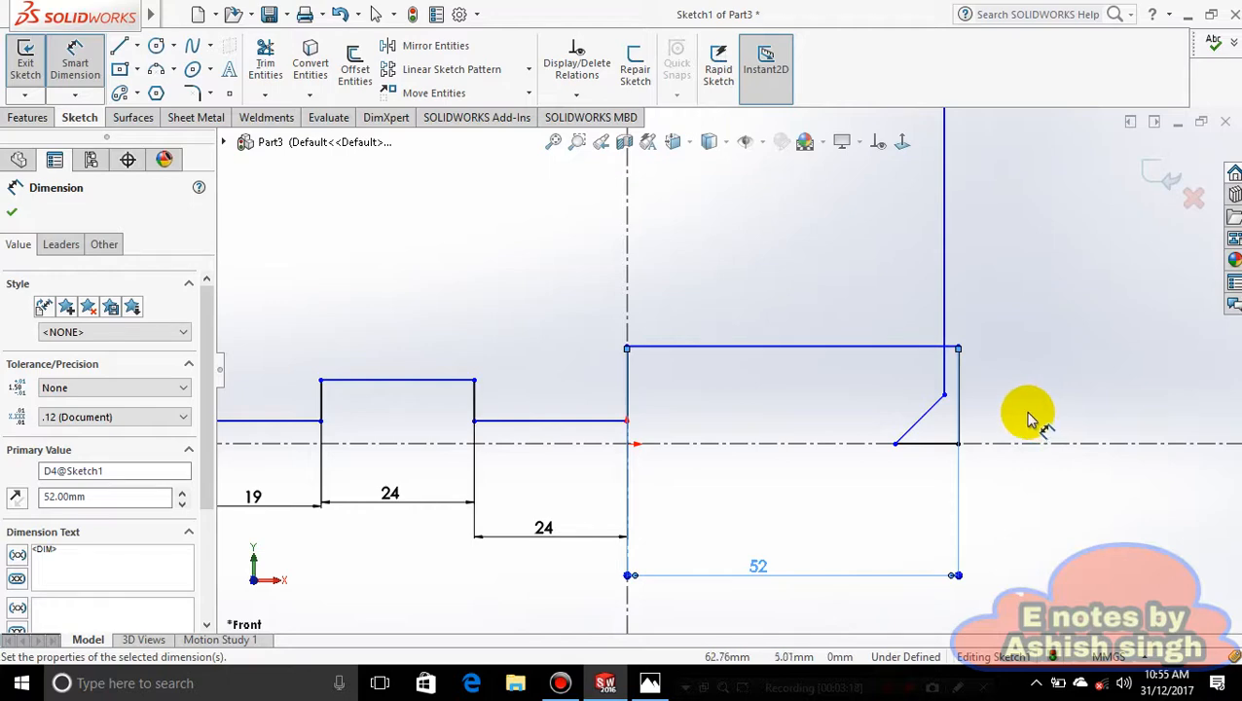
pyautogui.scroll(1, 1028, 416)
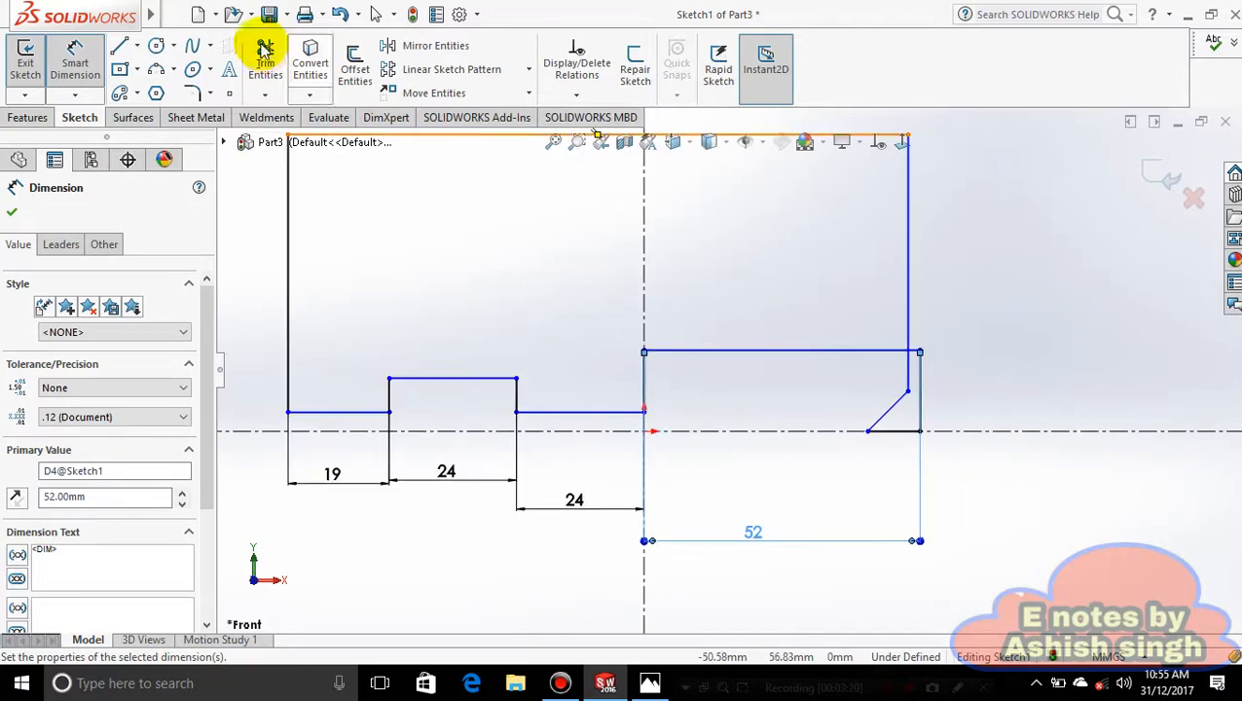
pyautogui.click(265, 63)
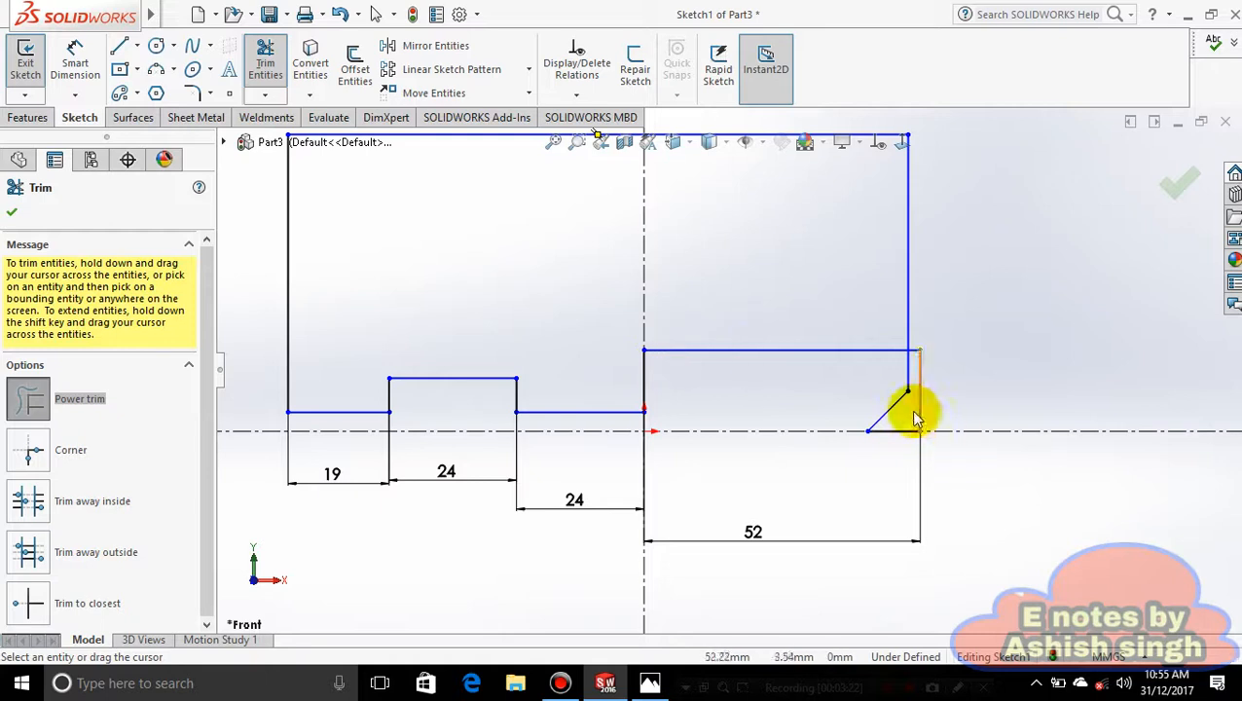
pyautogui.click(883, 419)
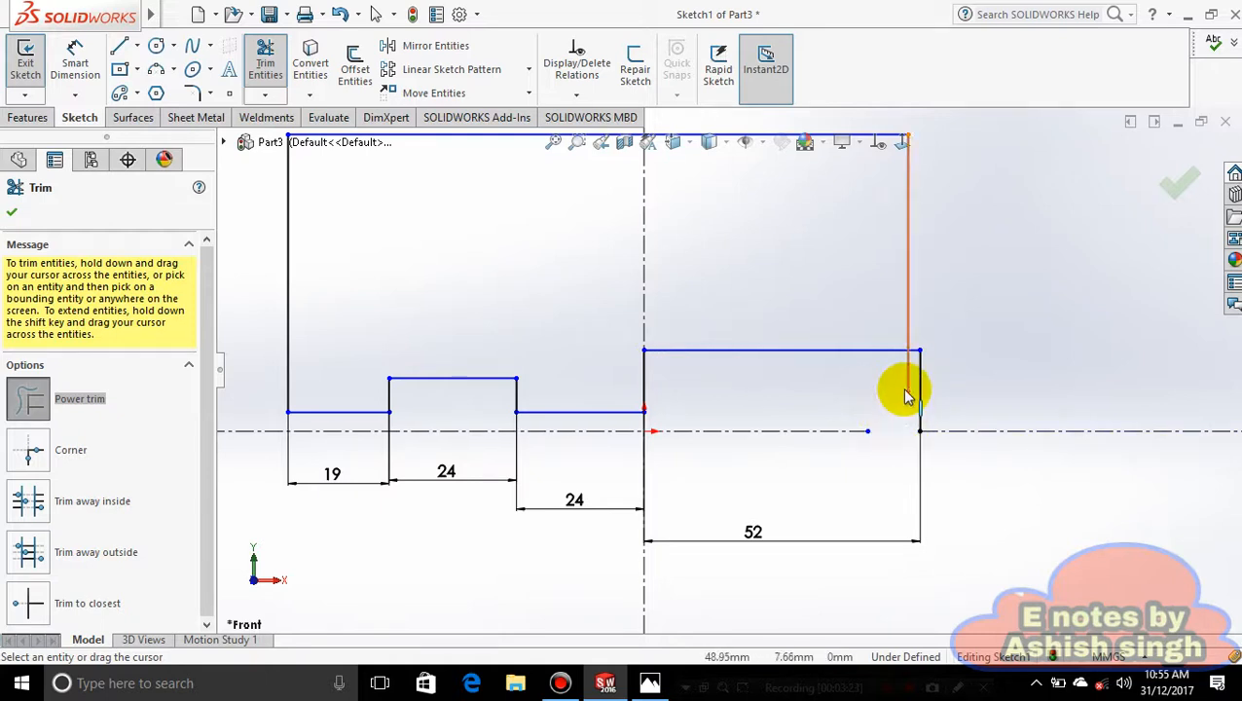
pyautogui.click(905, 393)
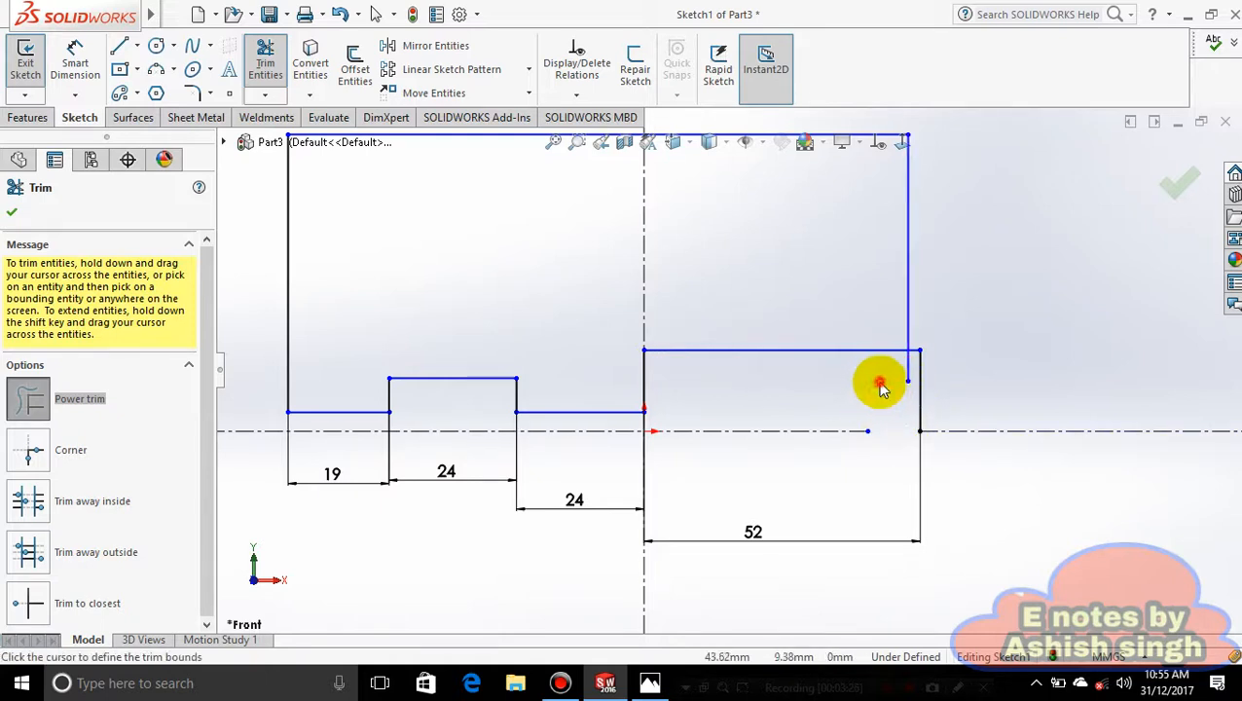
pyautogui.click(911, 373)
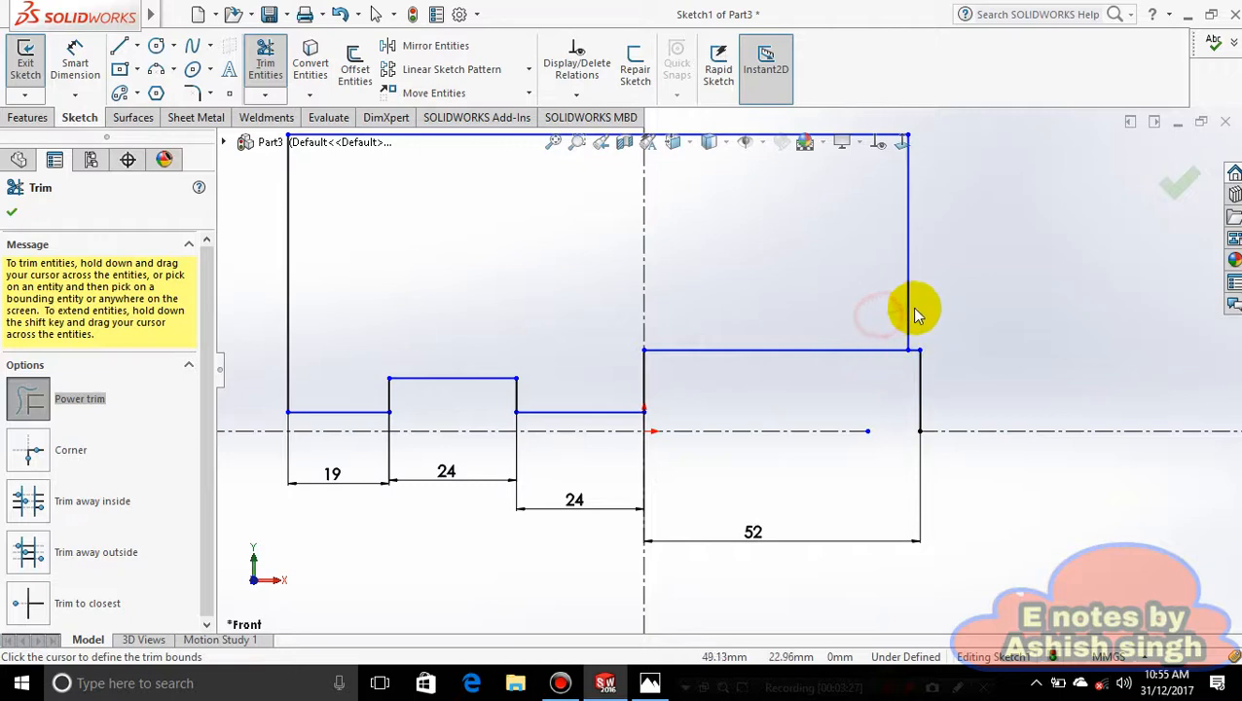
# Merge the leftover point on the horizontal centreline with the lower-right endpoint of the wide recess.
pyautogui.scroll(2, 975, 403)
pyautogui.scroll(-2, 896, 429)
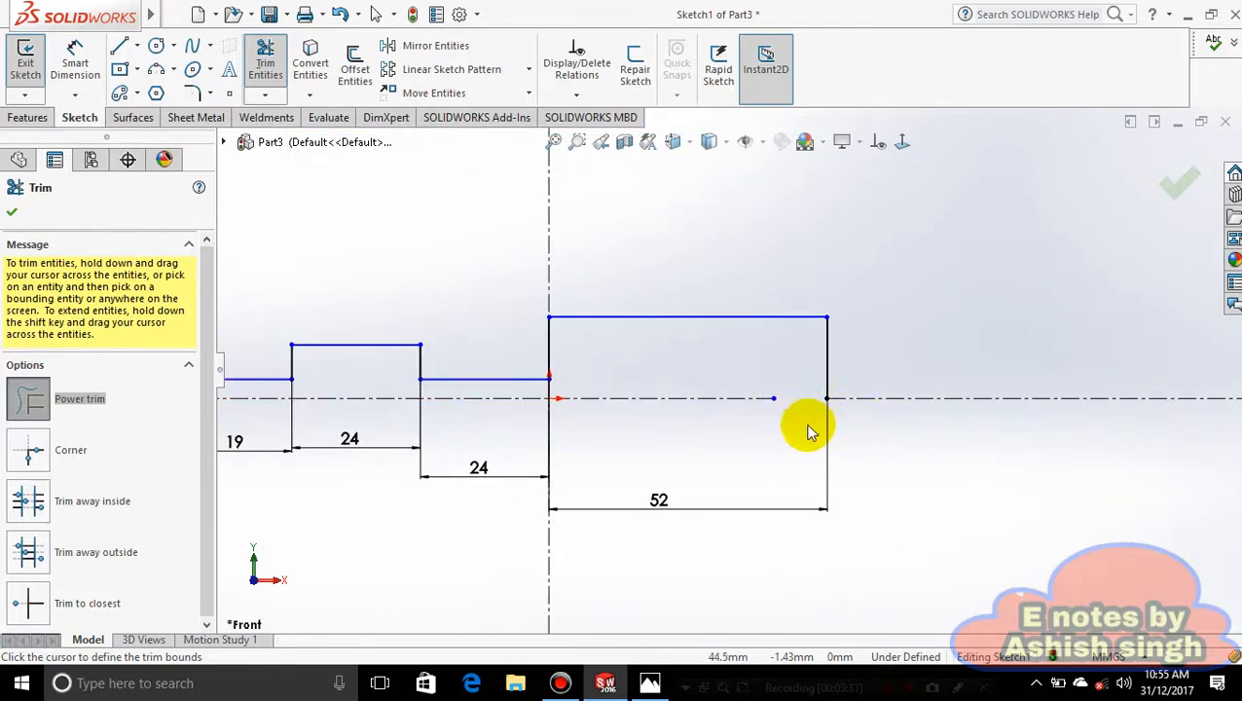
pyautogui.press('Escape')
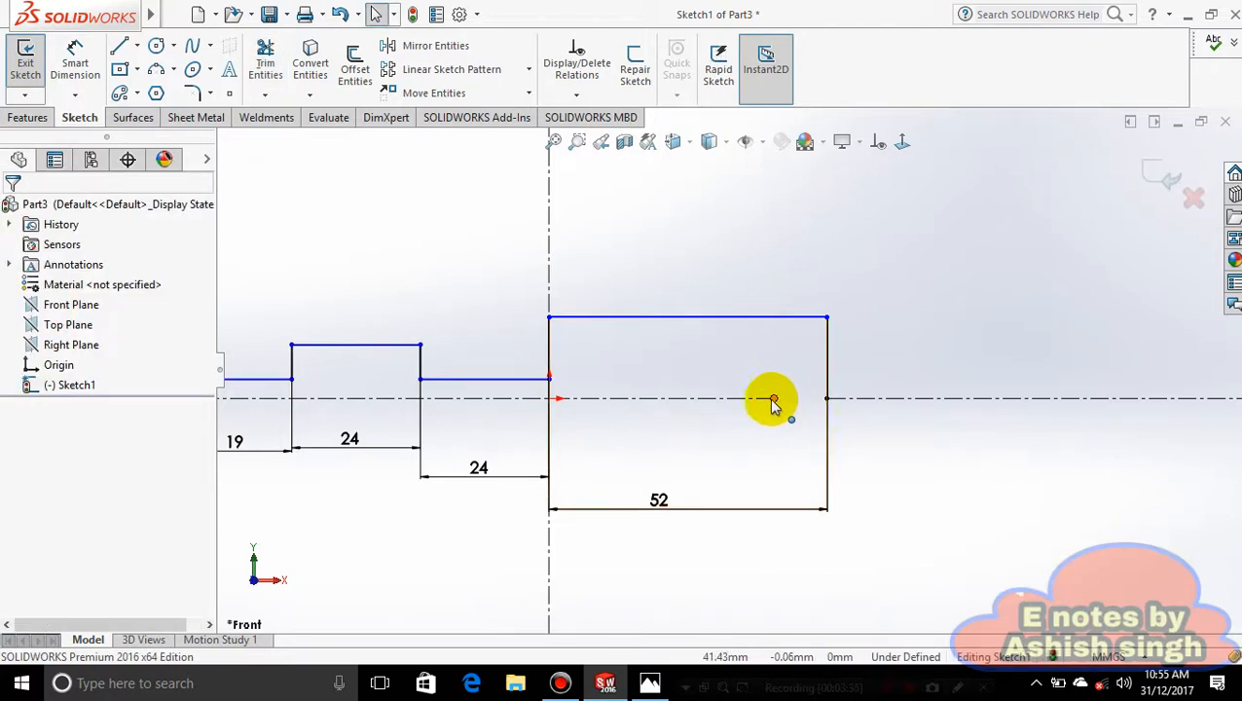
pyautogui.click(774, 399)
pyautogui.keyDown('ctrl'); pyautogui.click(828, 399); pyautogui.keyUp('ctrl')
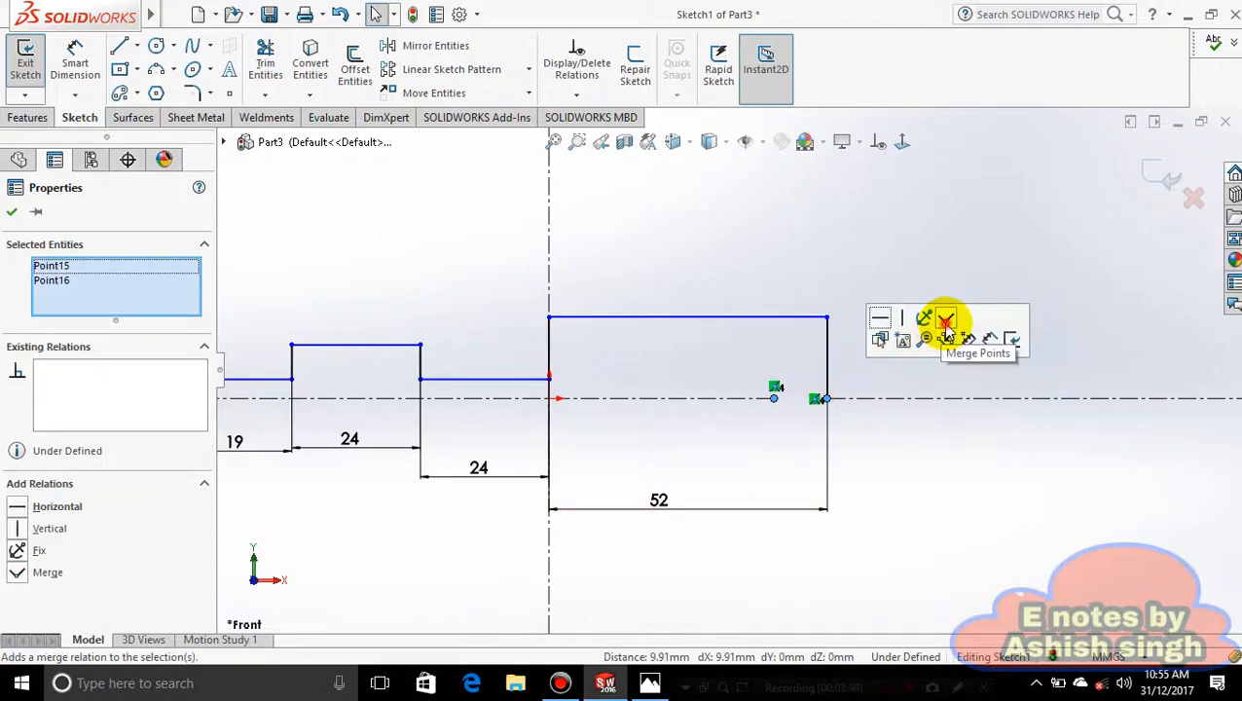
pyautogui.click(876, 367)
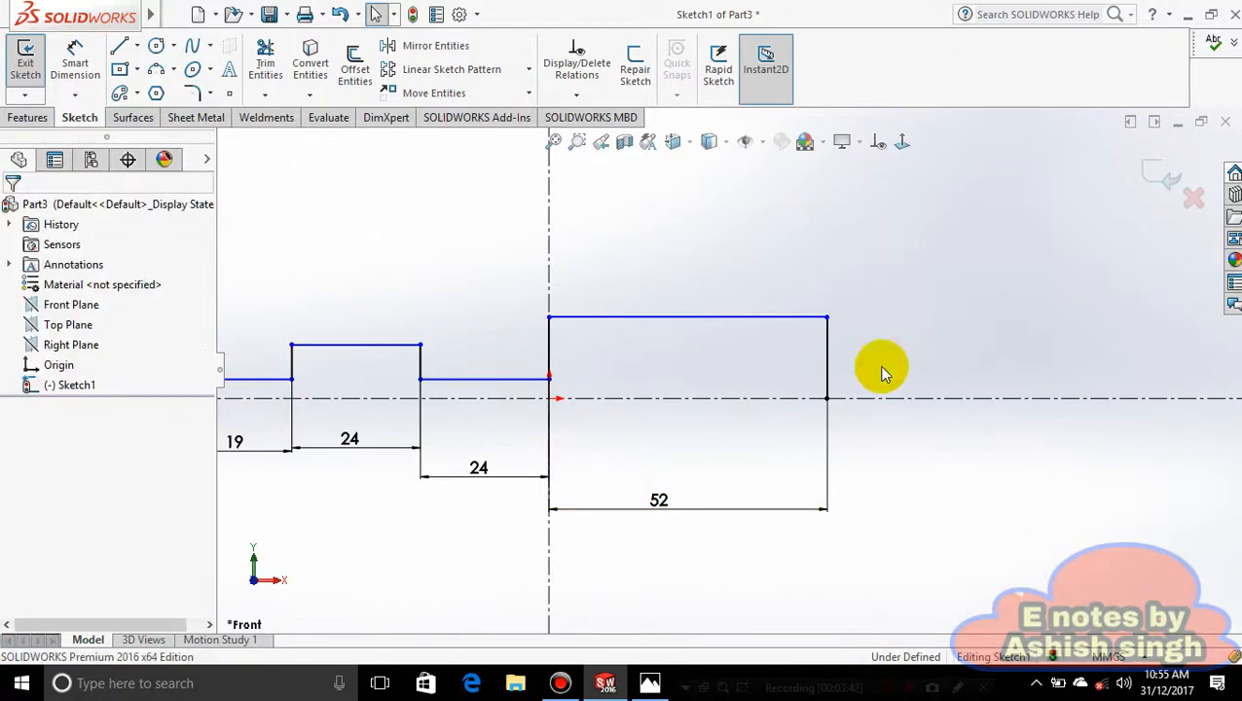
# Delete the profile's long top horizontal line.
pyautogui.scroll(2, 749, 413)
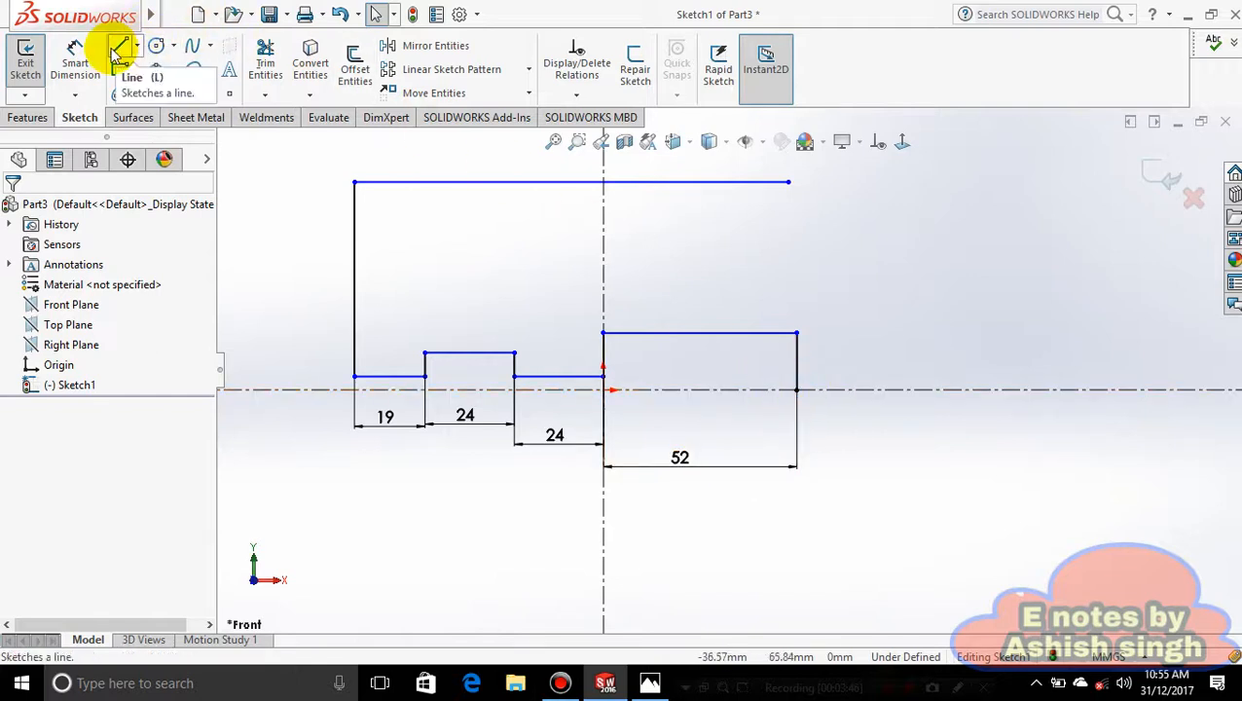
pyautogui.click(487, 183)
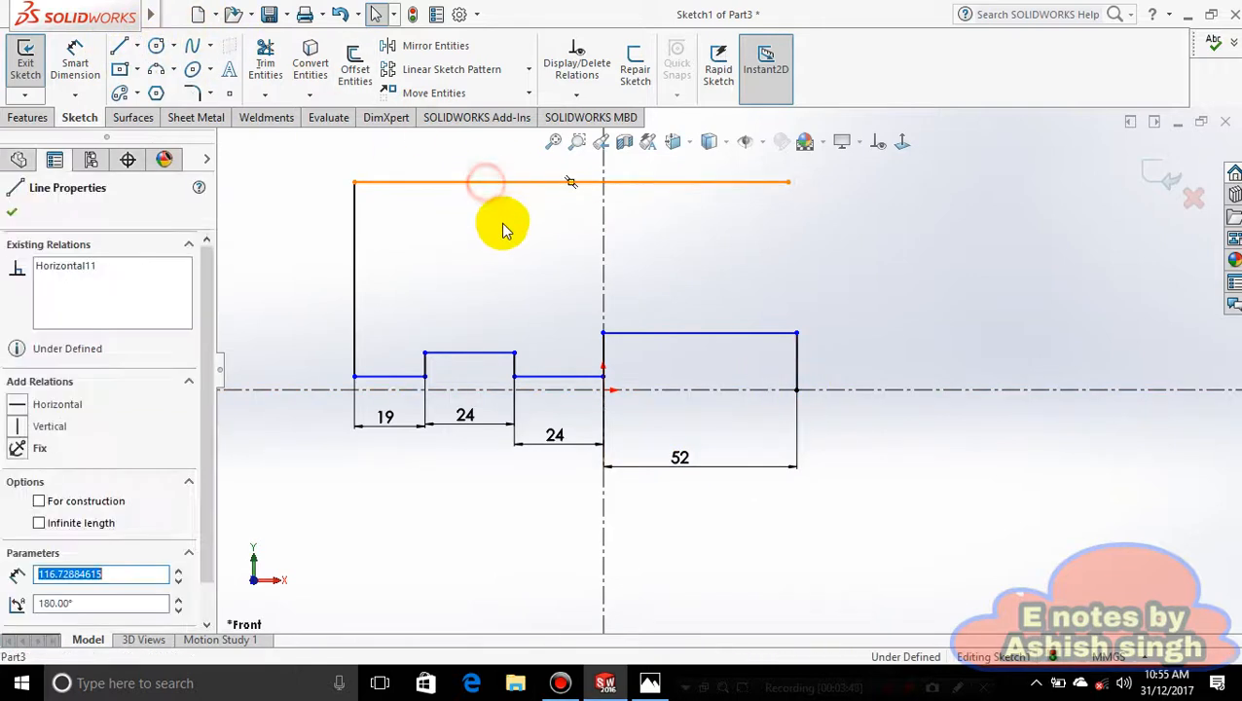
pyautogui.press('Delete')
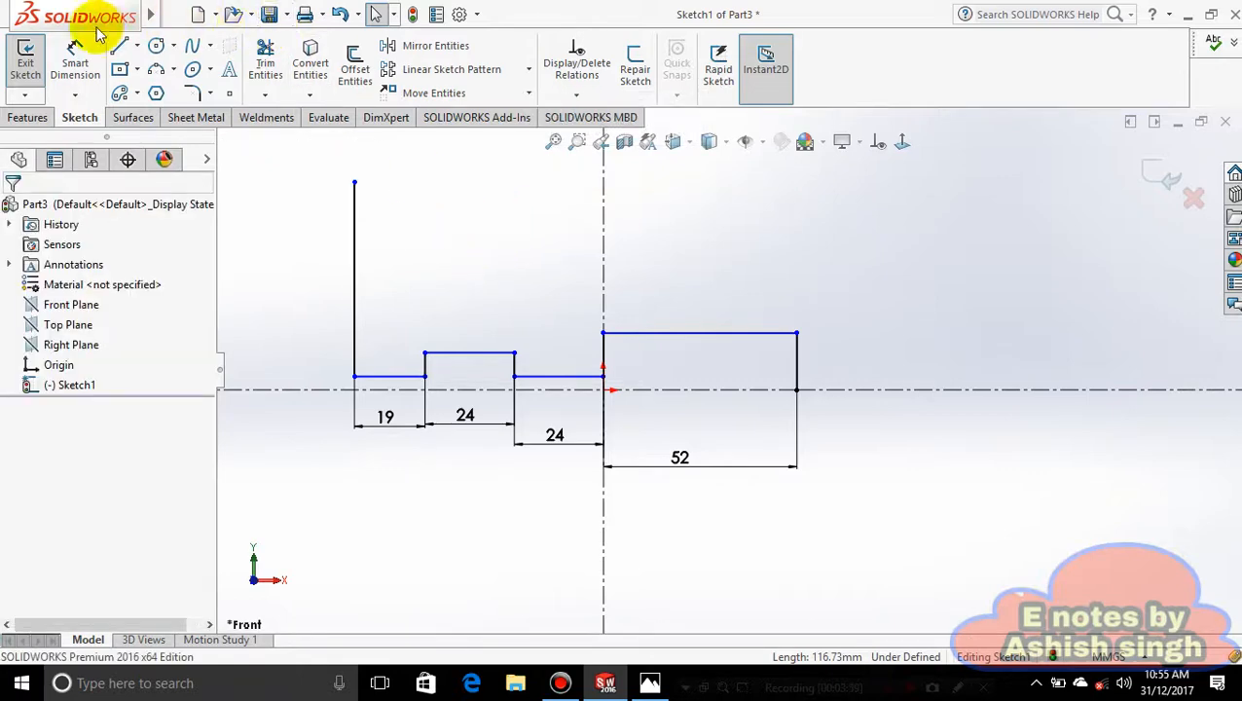
pyautogui.click(27, 61)
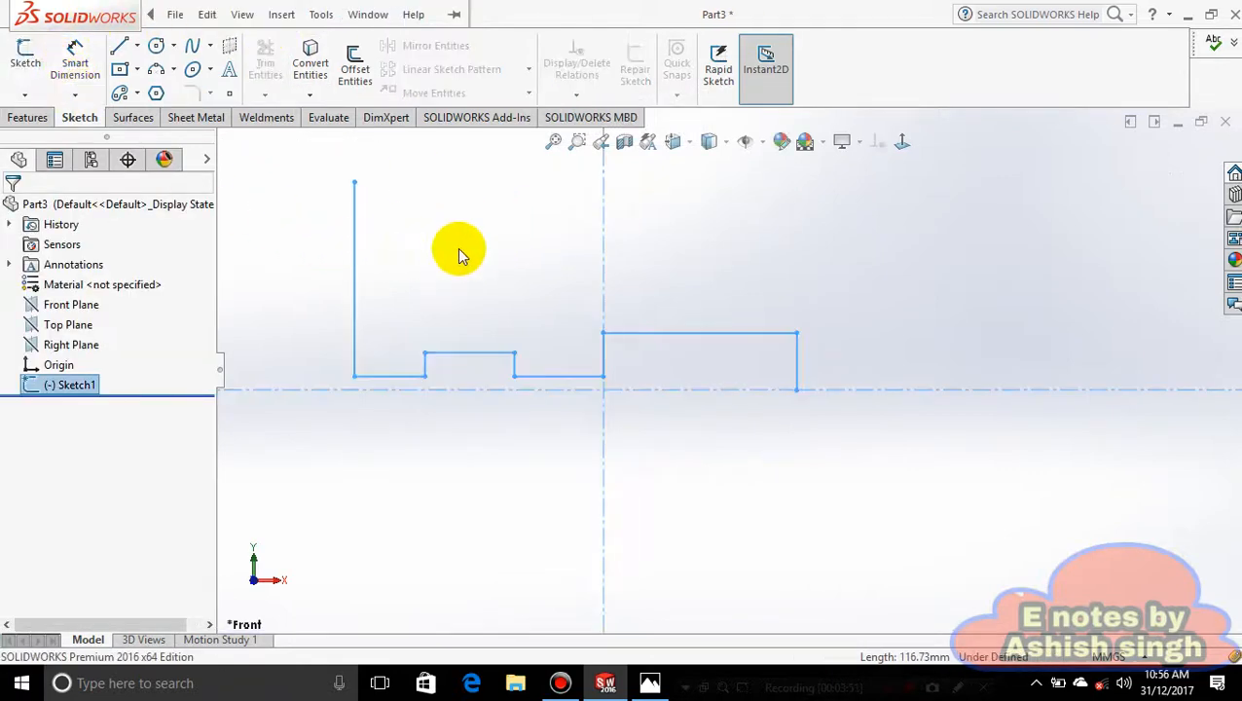
pyautogui.scroll(3, 436, 366)
pyautogui.click(462, 338)
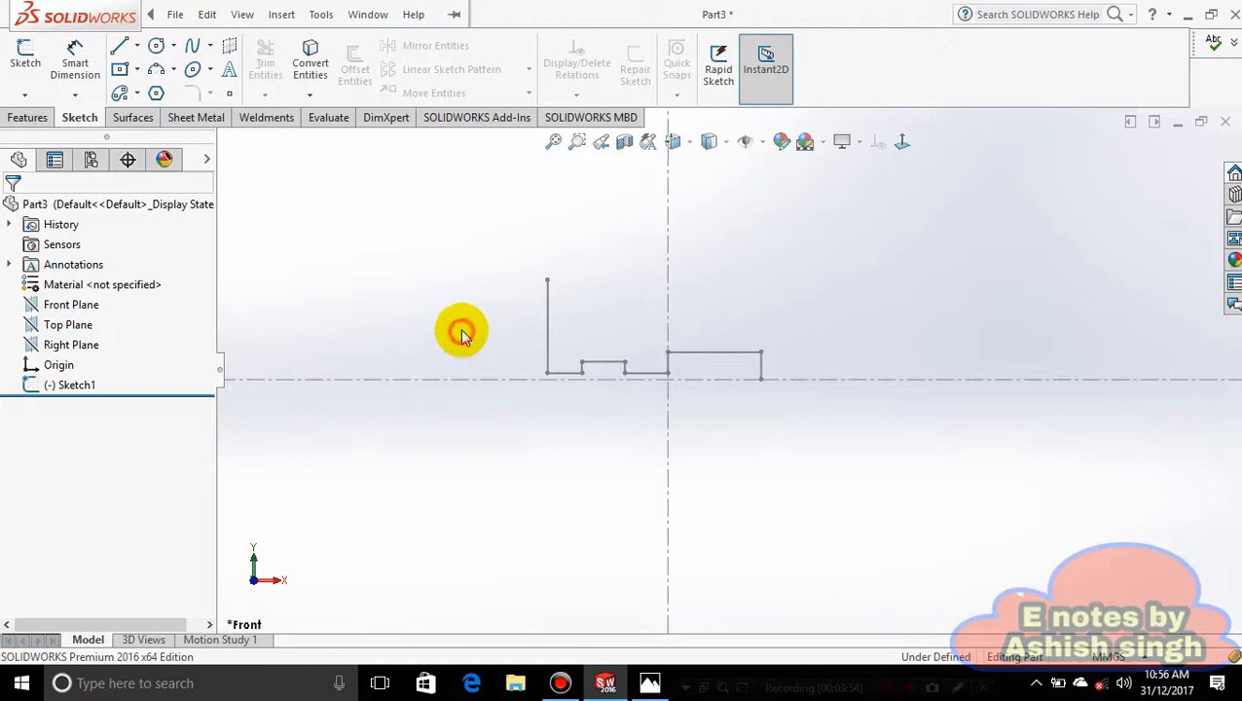
pyautogui.hotkey('ctrl', 'z')
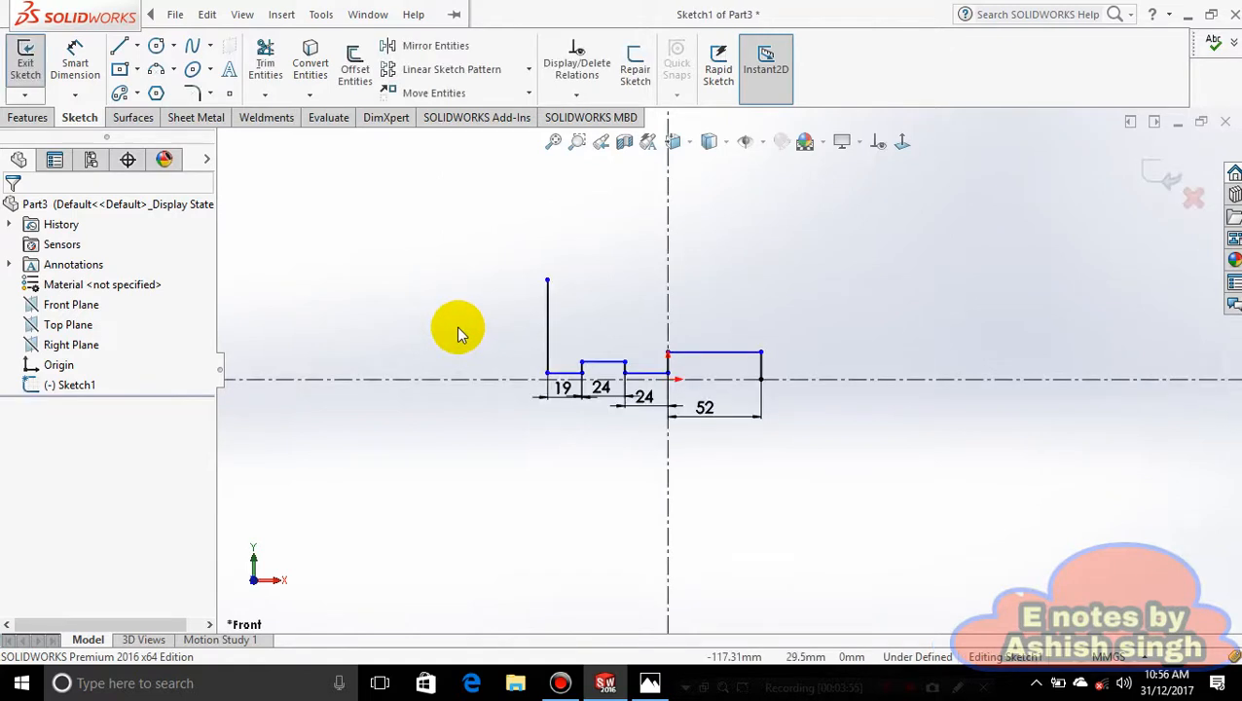
# Draw connected lines from the wide recess's lower-right corner along the centreline, diagonally up, up about 41 mm, and back about 169 mm to the left edge's top.
pyautogui.scroll(-4, 666, 269)
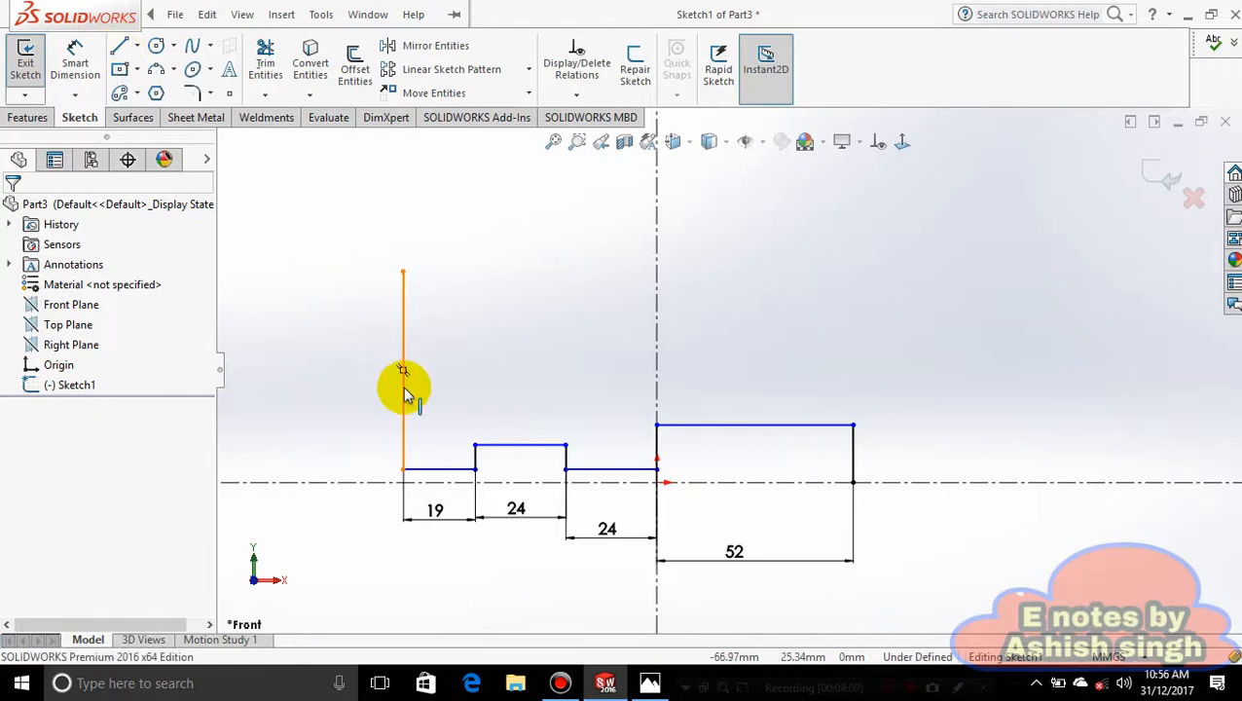
pyautogui.press('z')
pyautogui.scroll(-2, 560, 447)
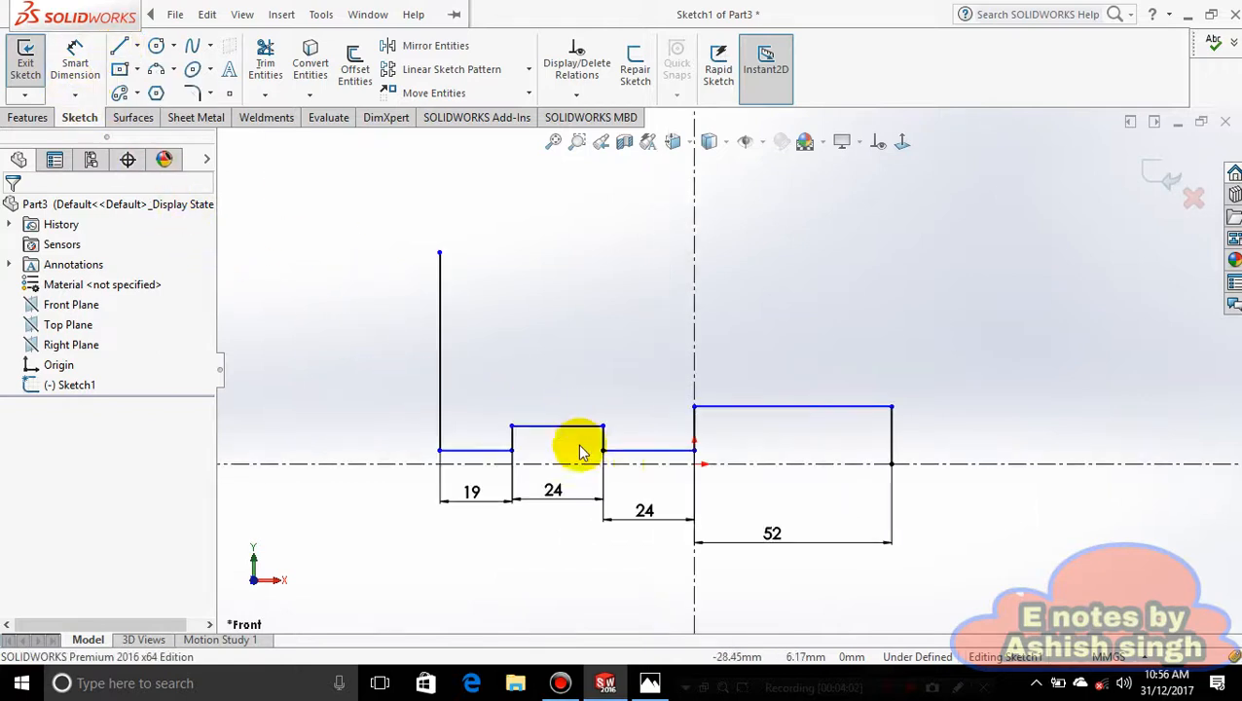
pyautogui.click(135, 48)
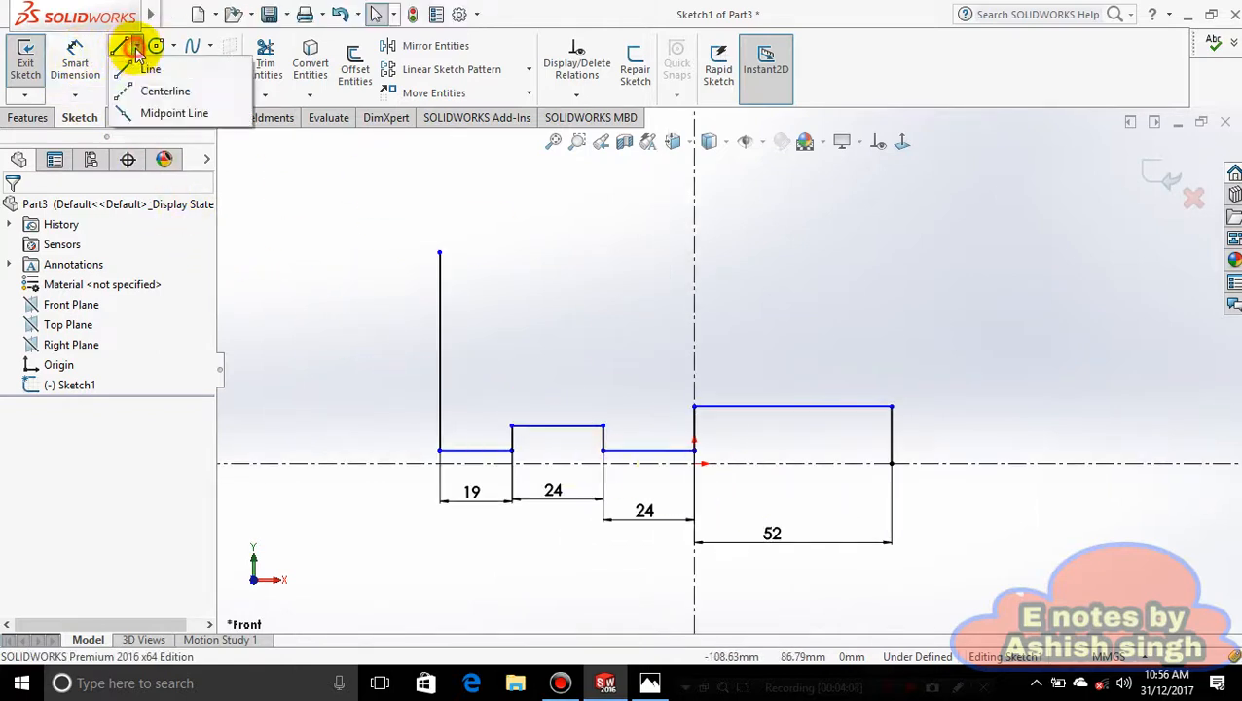
pyautogui.click(146, 69)
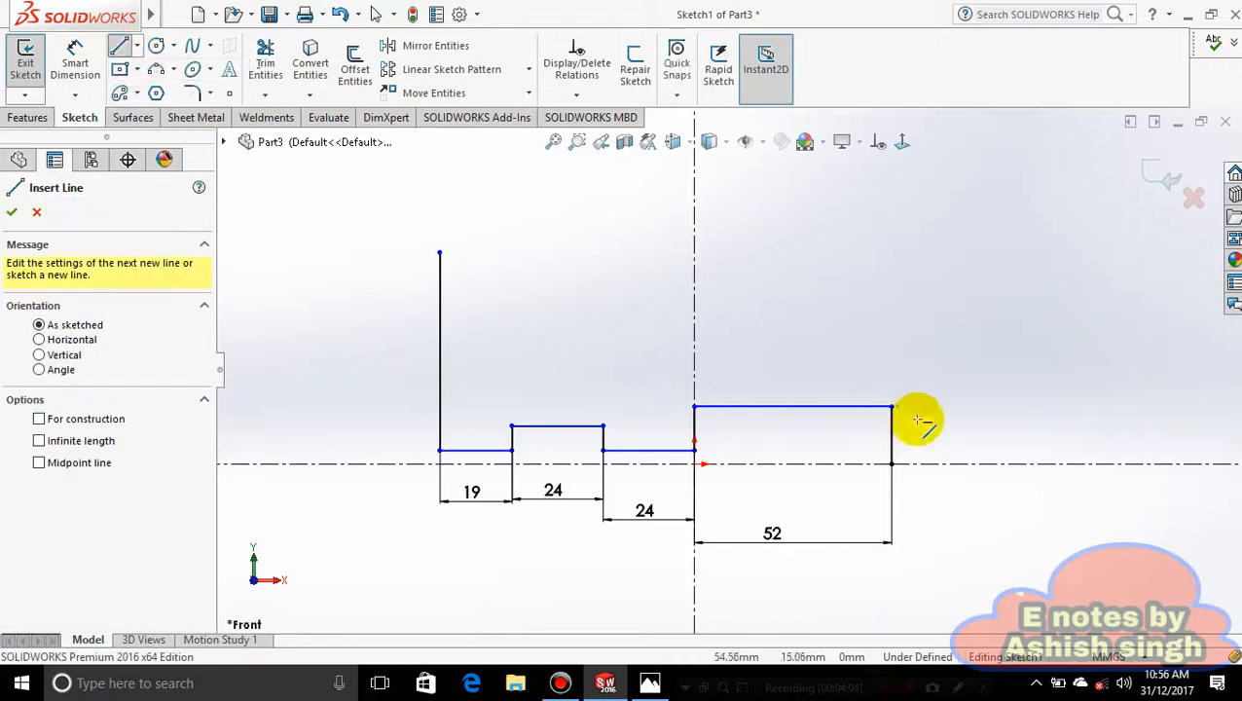
pyautogui.click(893, 465)
pyautogui.click(984, 465)
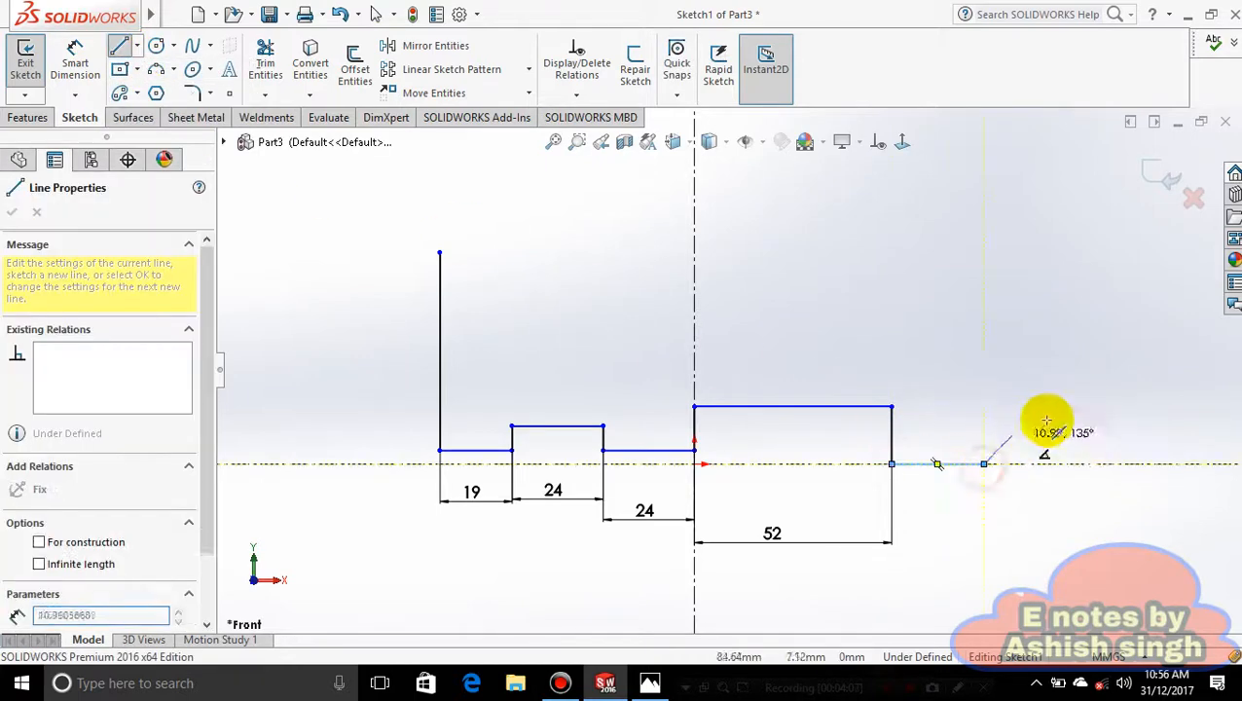
pyautogui.click(1074, 406)
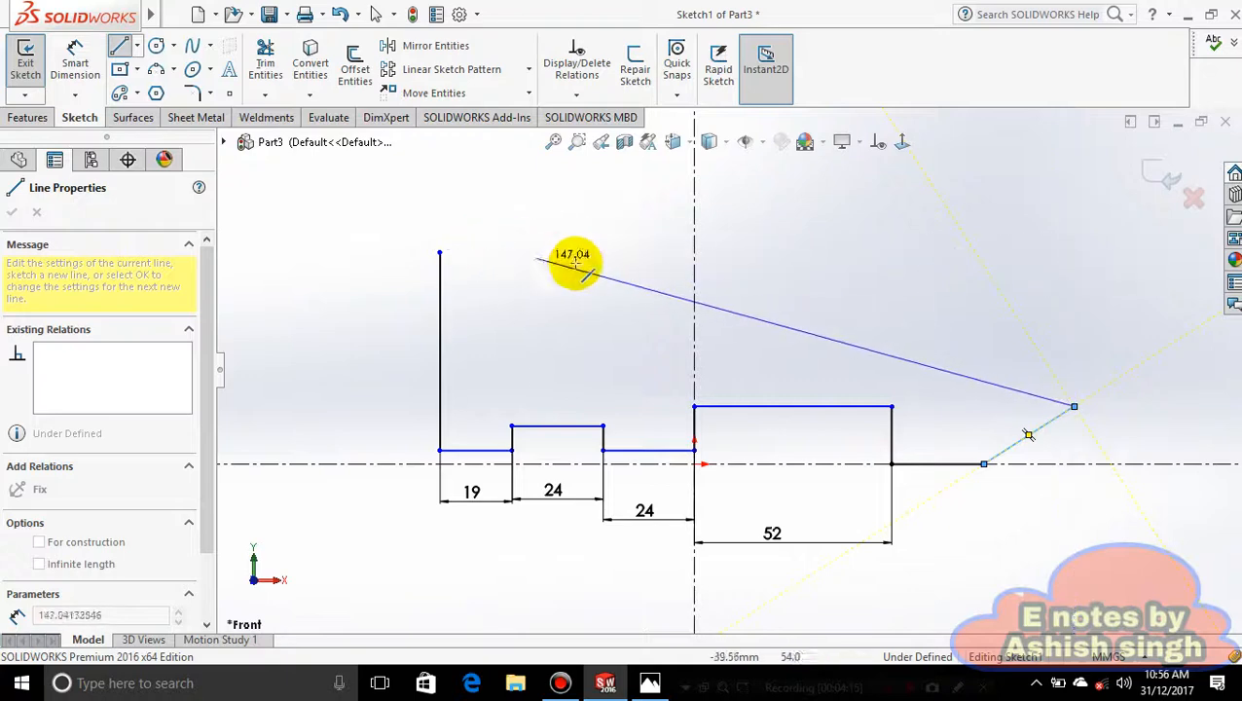
pyautogui.click(1080, 252)
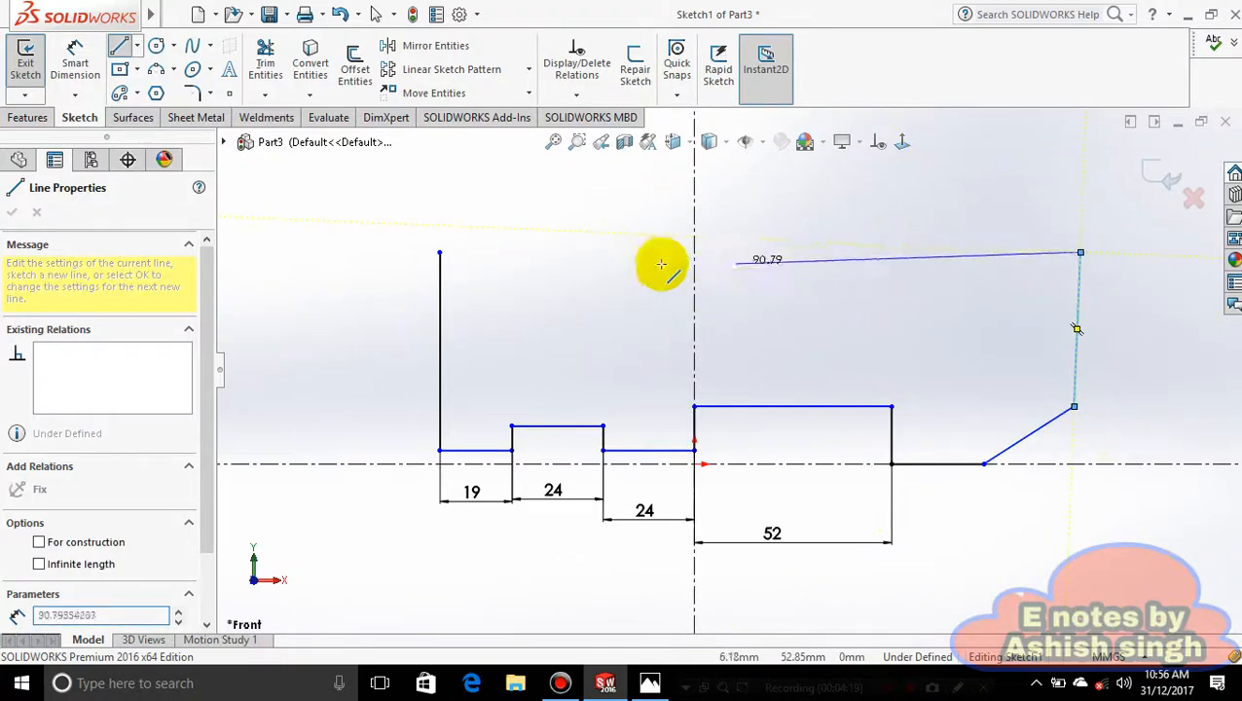
pyautogui.click(440, 252)
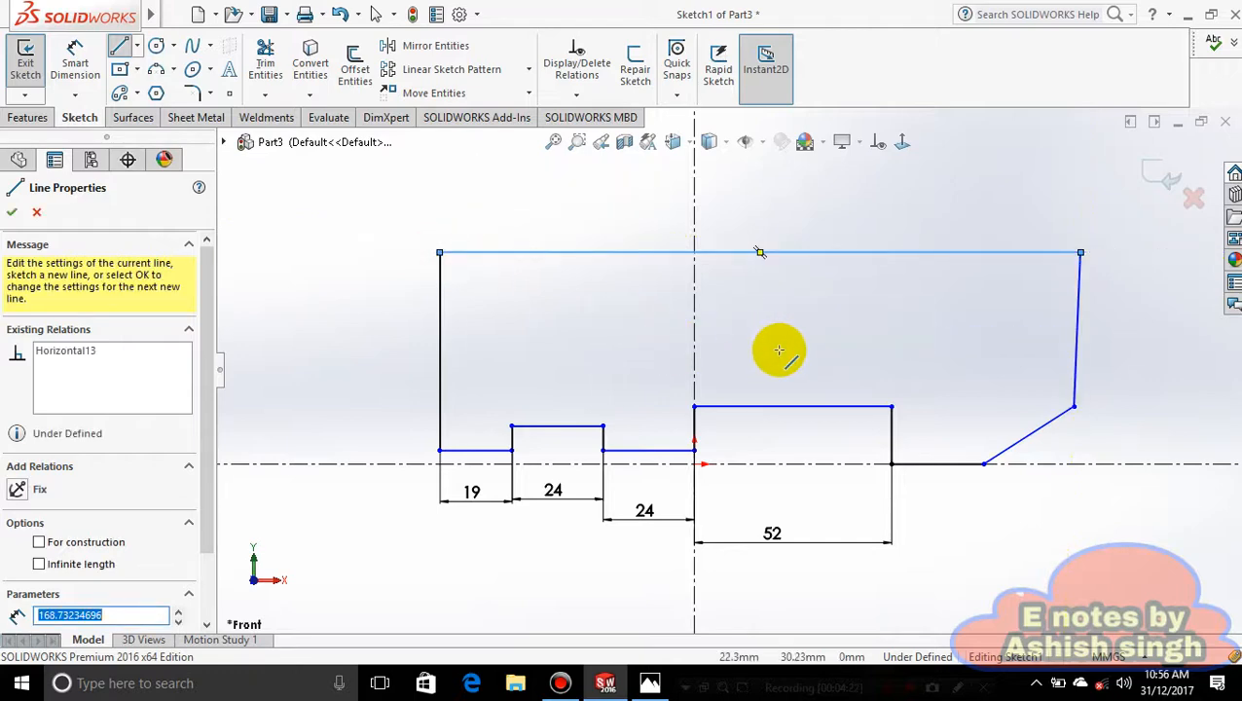
pyautogui.press('Escape')
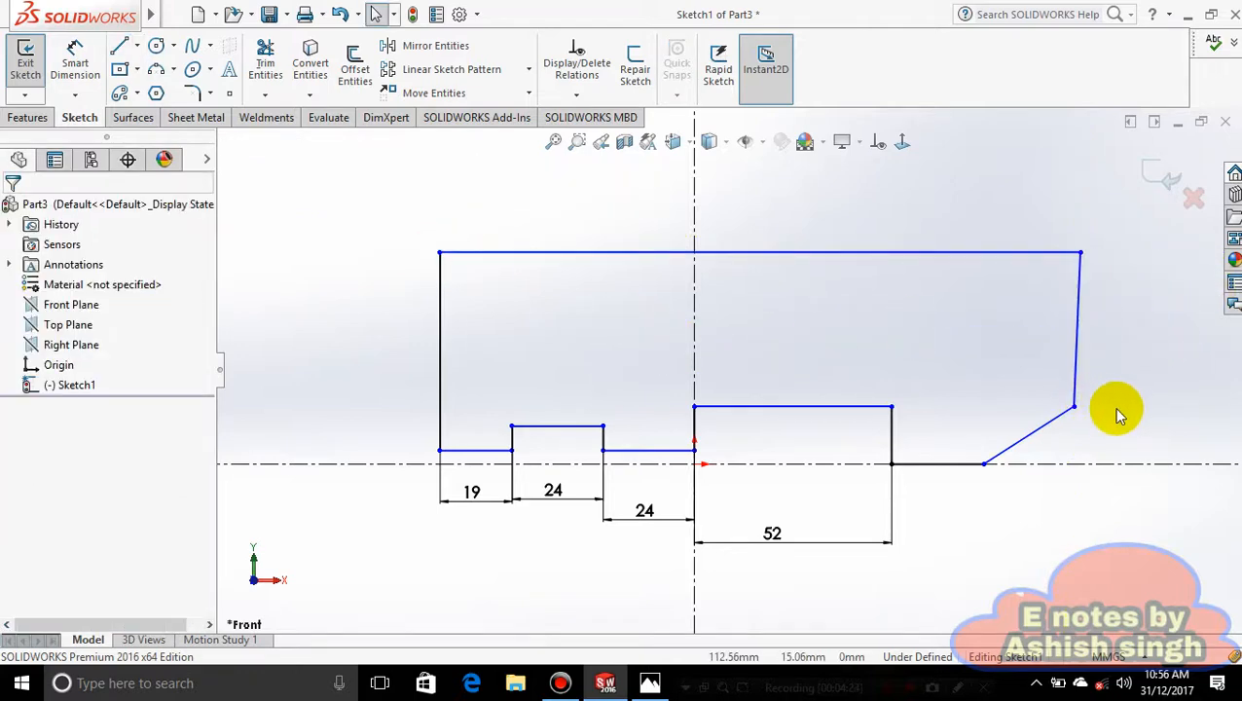
# Make the profile's slightly slanted right edge vertical.
pyautogui.click(1081, 385)
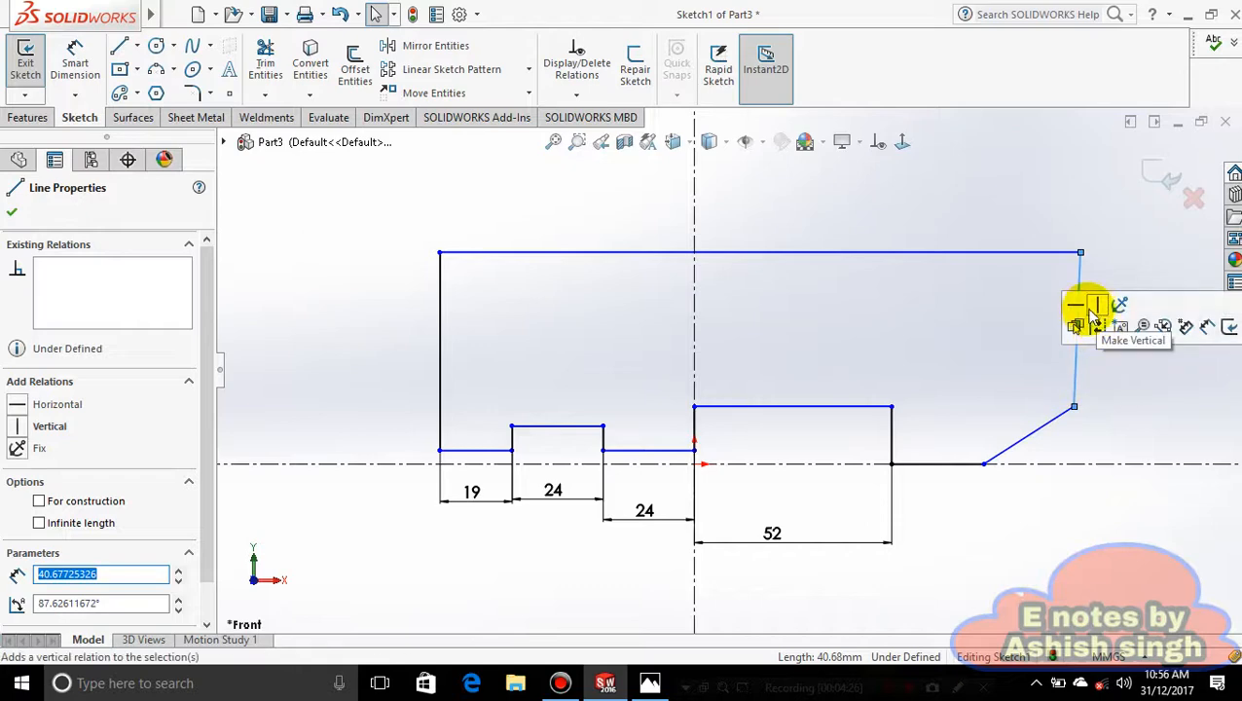
pyautogui.click(1097, 309)
pyautogui.click(1120, 368)
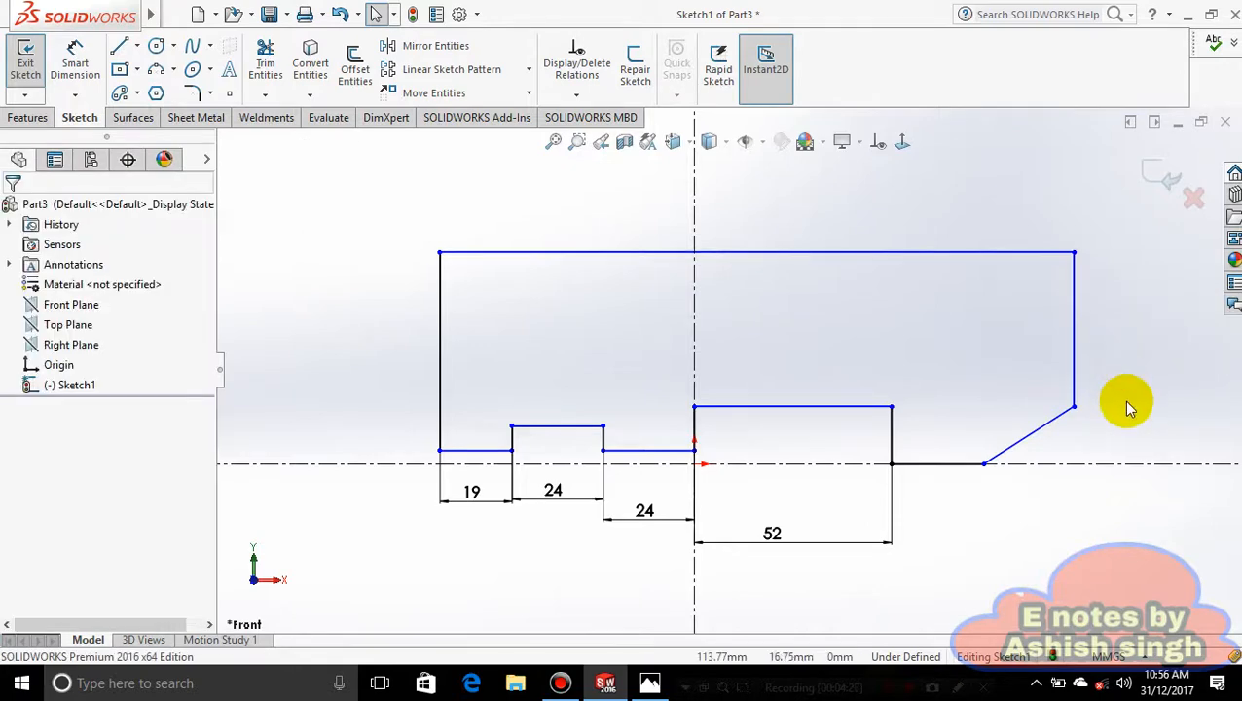
# Check 10.jpg and dimension the horizontal distance from the wide recess's lower-right corner to the right edge's lower endpoint as 33 mm.
pyautogui.click(650, 682)
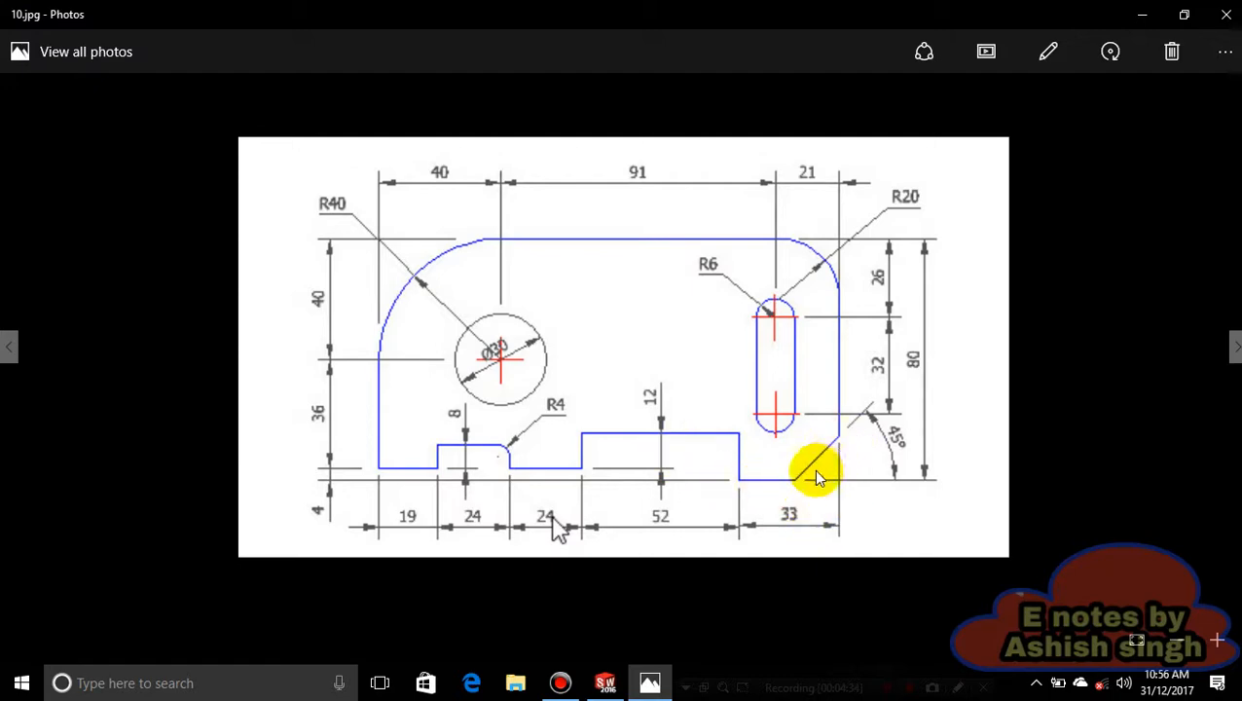
pyautogui.click(655, 683)
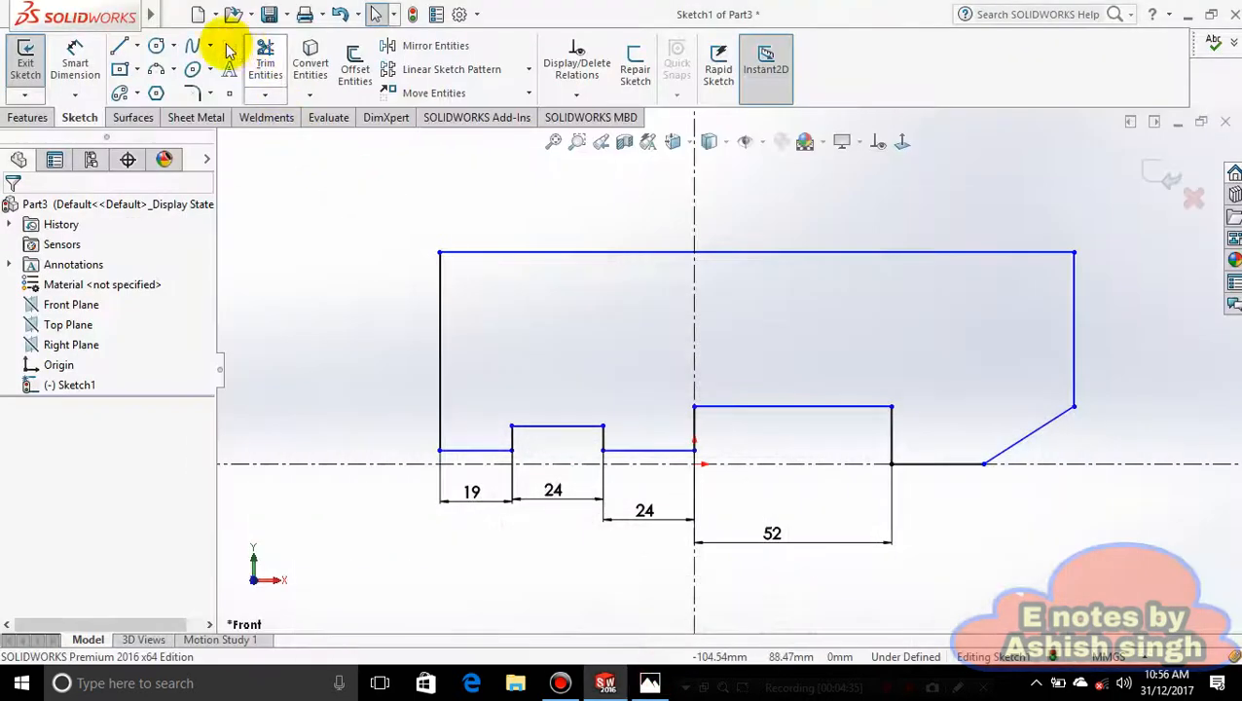
pyautogui.click(74, 61)
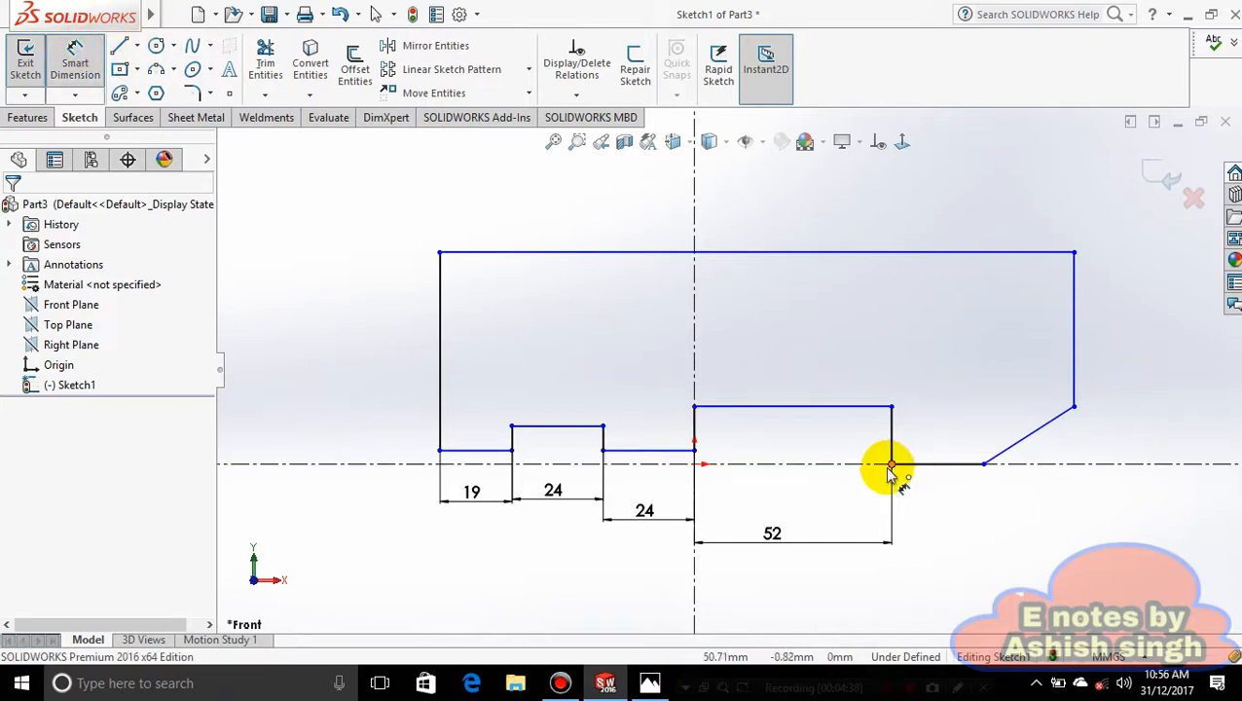
pyautogui.click(892, 465)
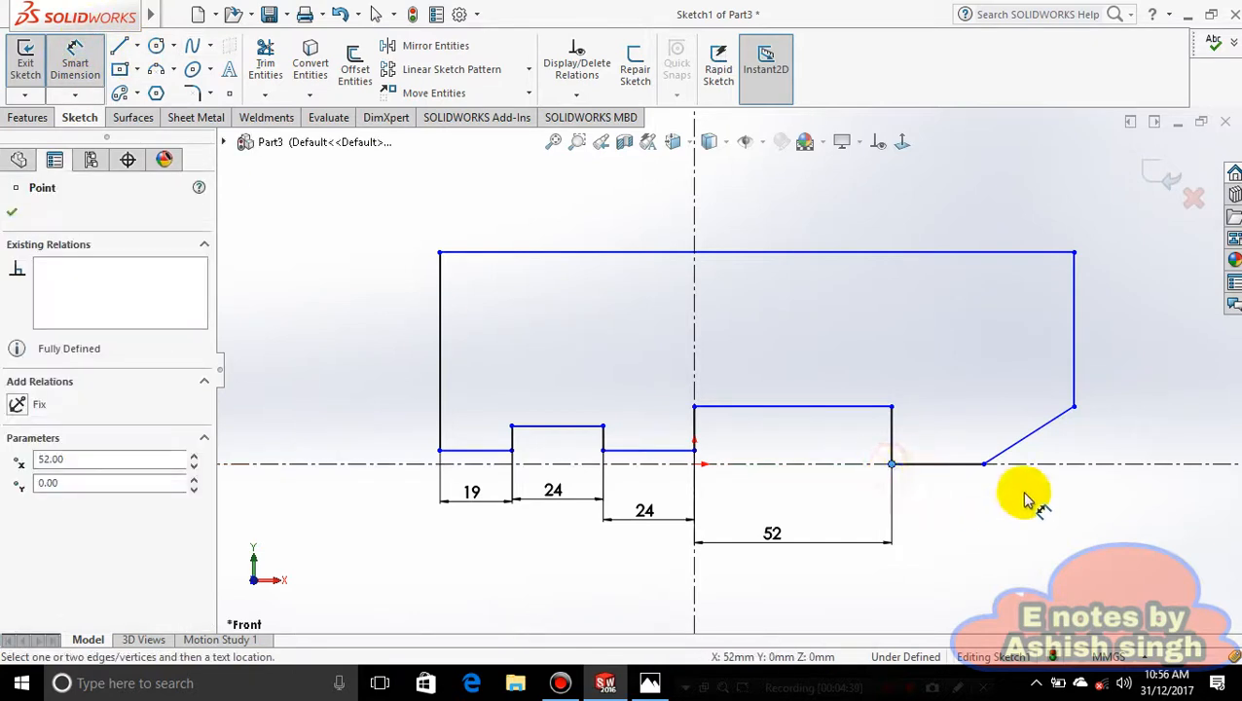
pyautogui.click(1074, 410)
pyautogui.click(998, 541)
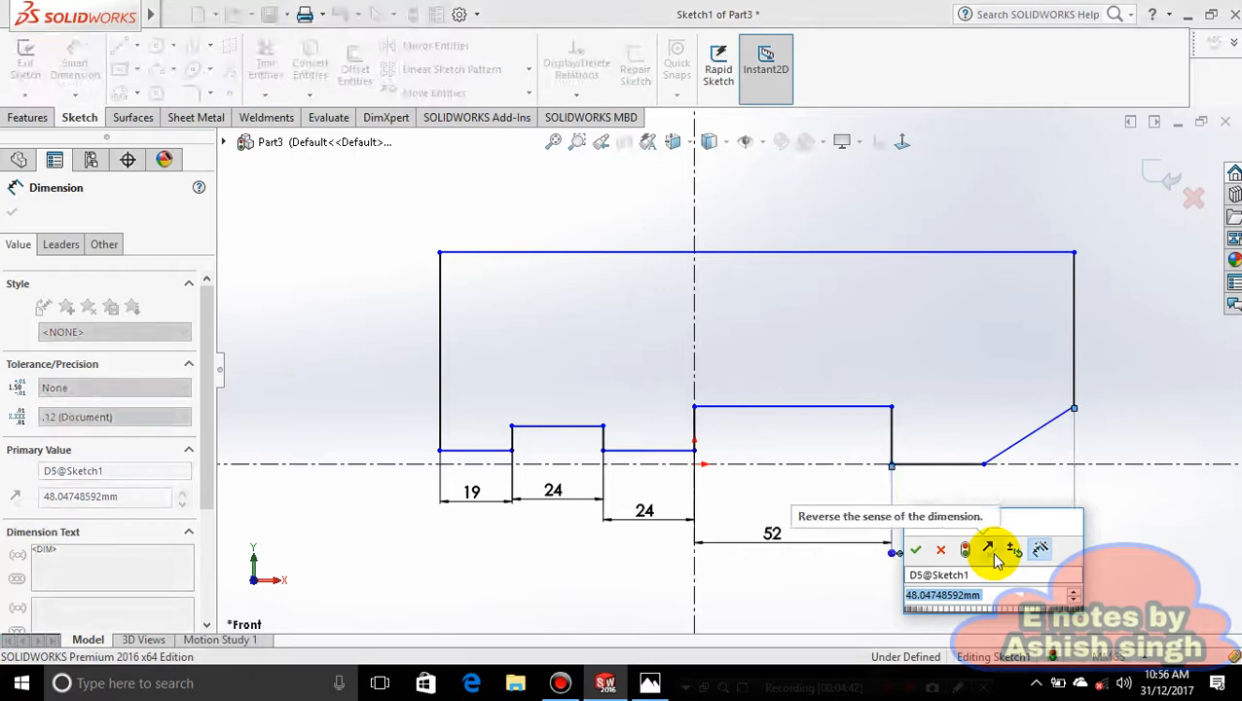
pyautogui.write('33')
pyautogui.press('Return')
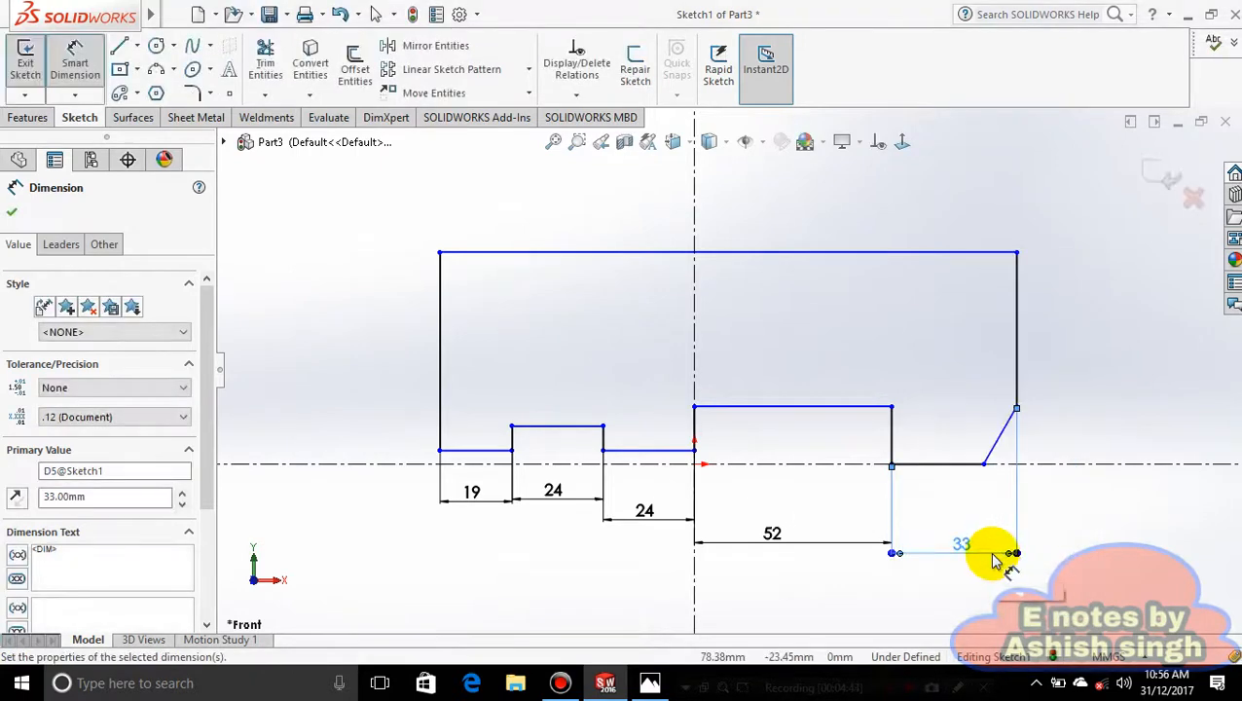
# Dimension the angle between the lower-right diagonal line and the horizontal centreline as 45°.
pyautogui.click(998, 450)
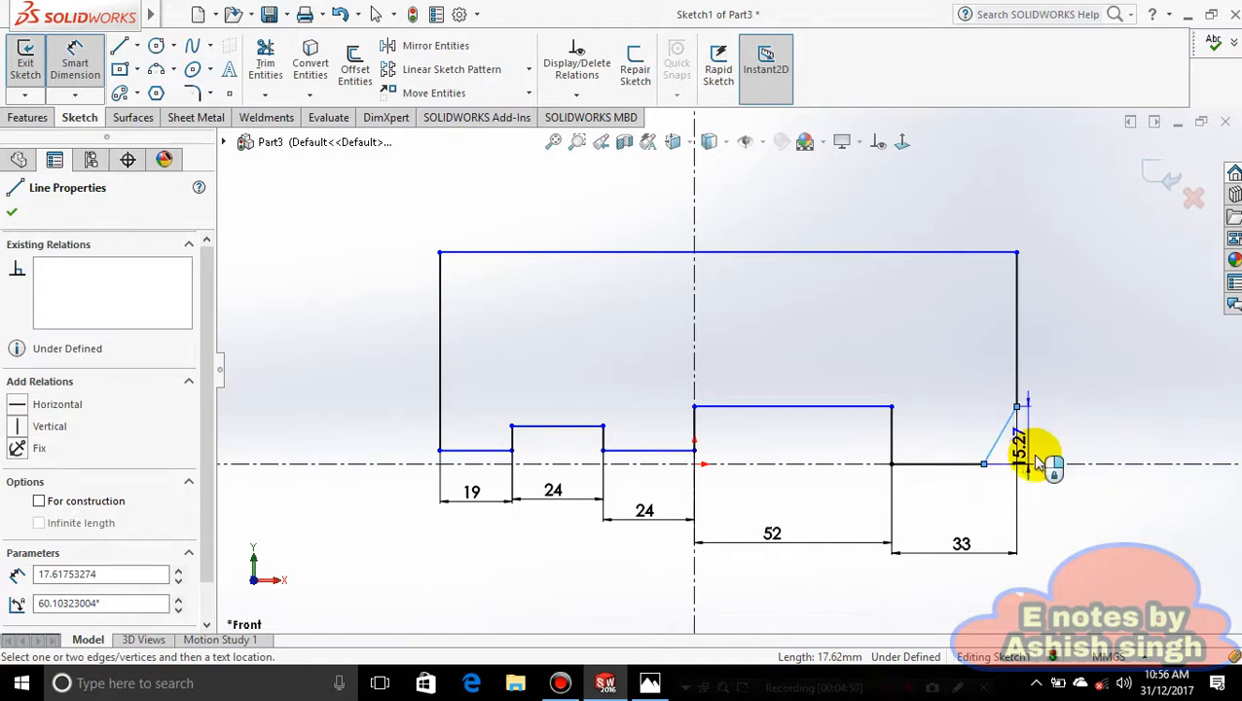
pyautogui.click(1049, 465)
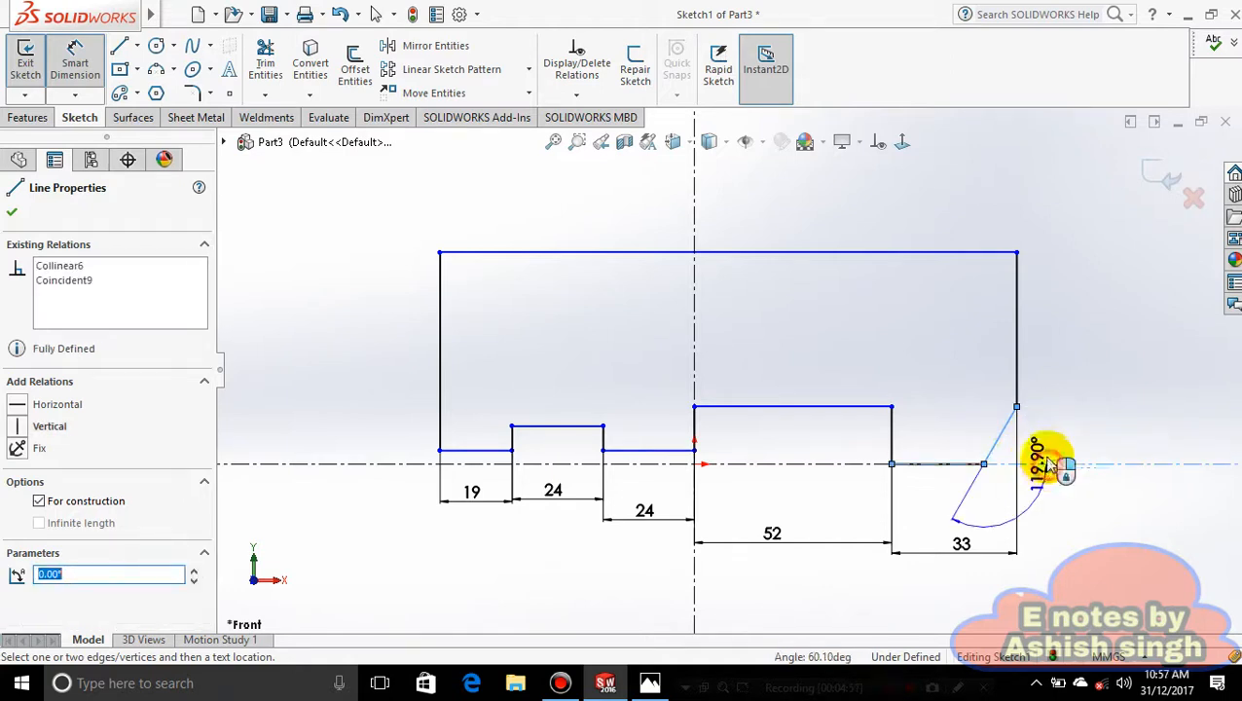
pyautogui.click(1061, 452)
pyautogui.write('45')
pyautogui.press('Return')
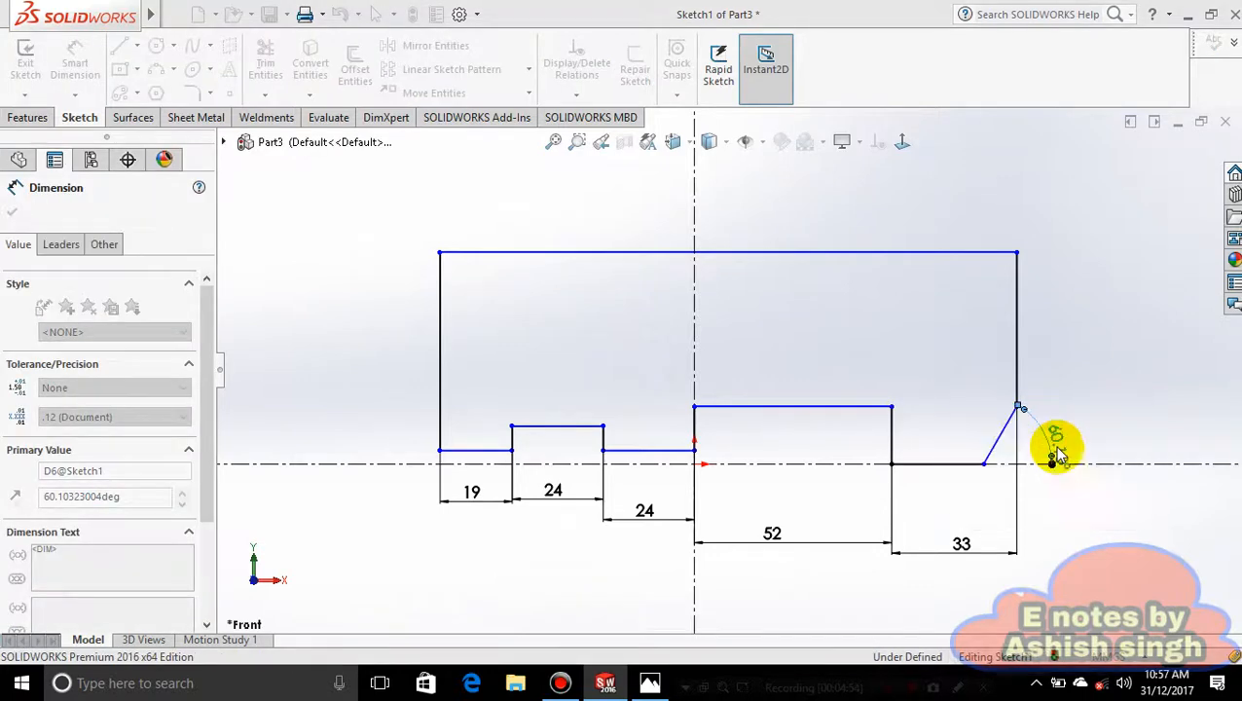
pyautogui.click(1063, 431)
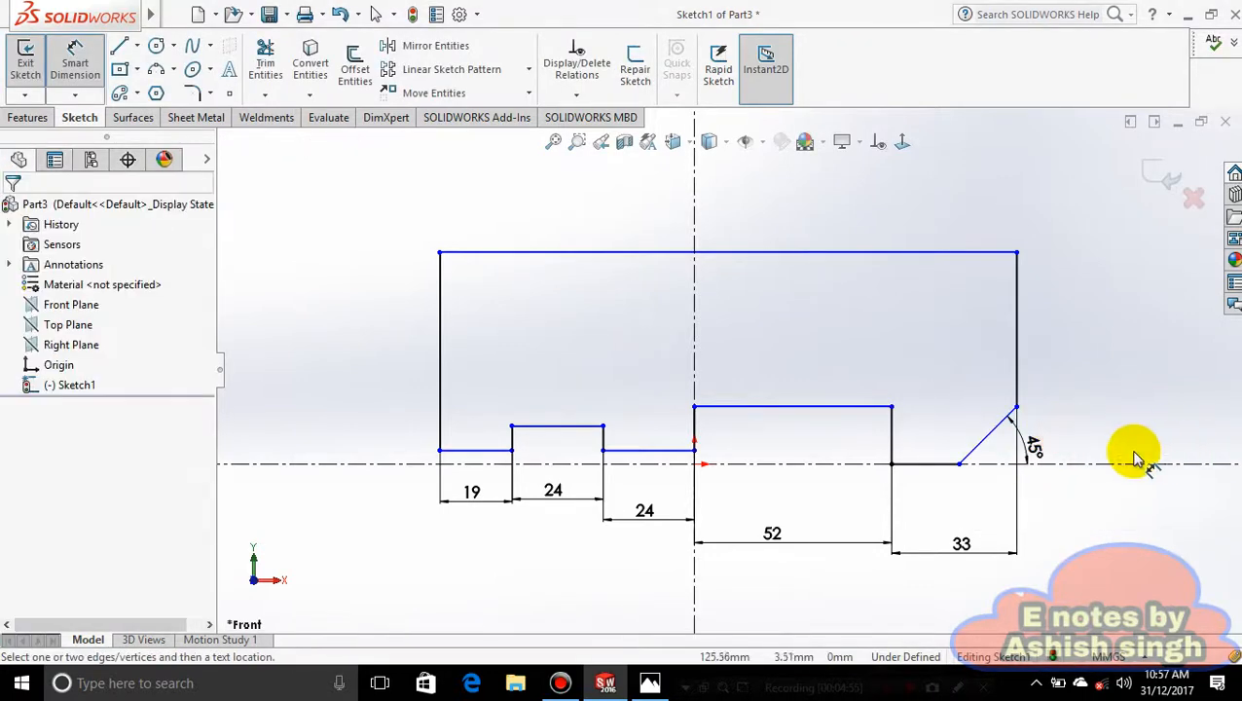
# Check 10.jpg and dimension the profile's overall height from the diagonal's lower endpoint to the upper-right corner as 80 mm.
pyautogui.click(665, 685)
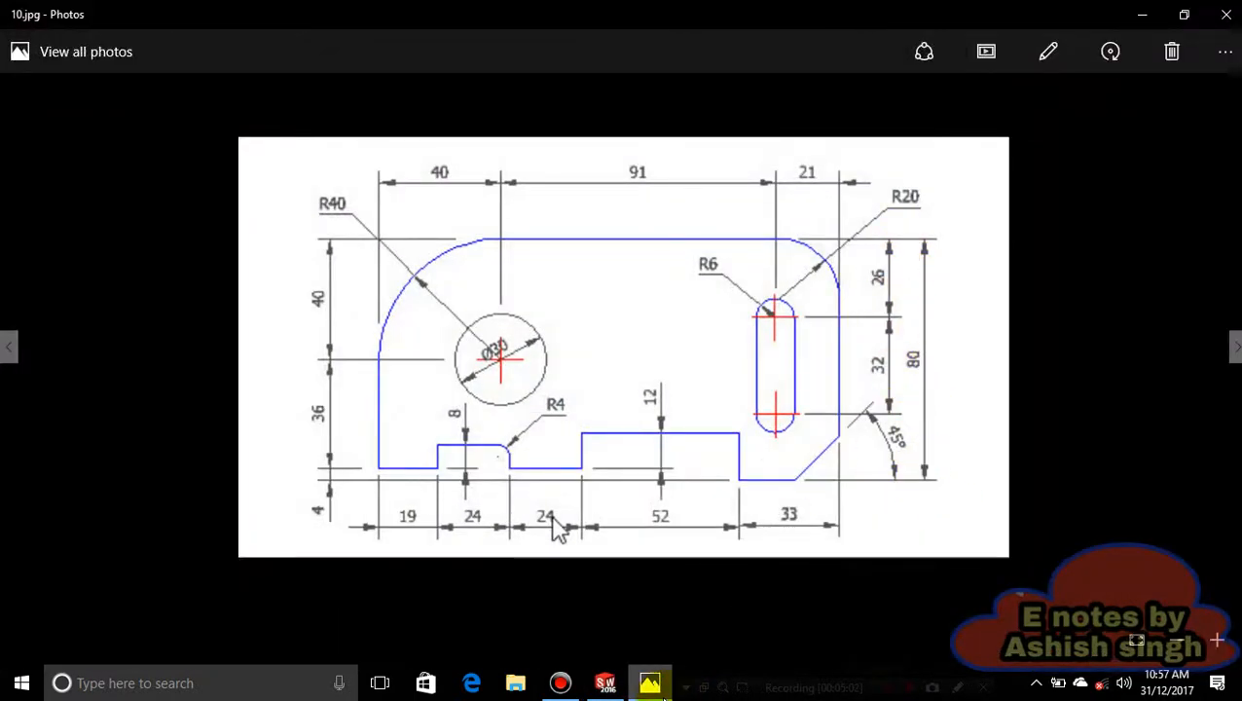
pyautogui.click(647, 684)
pyautogui.click(961, 464)
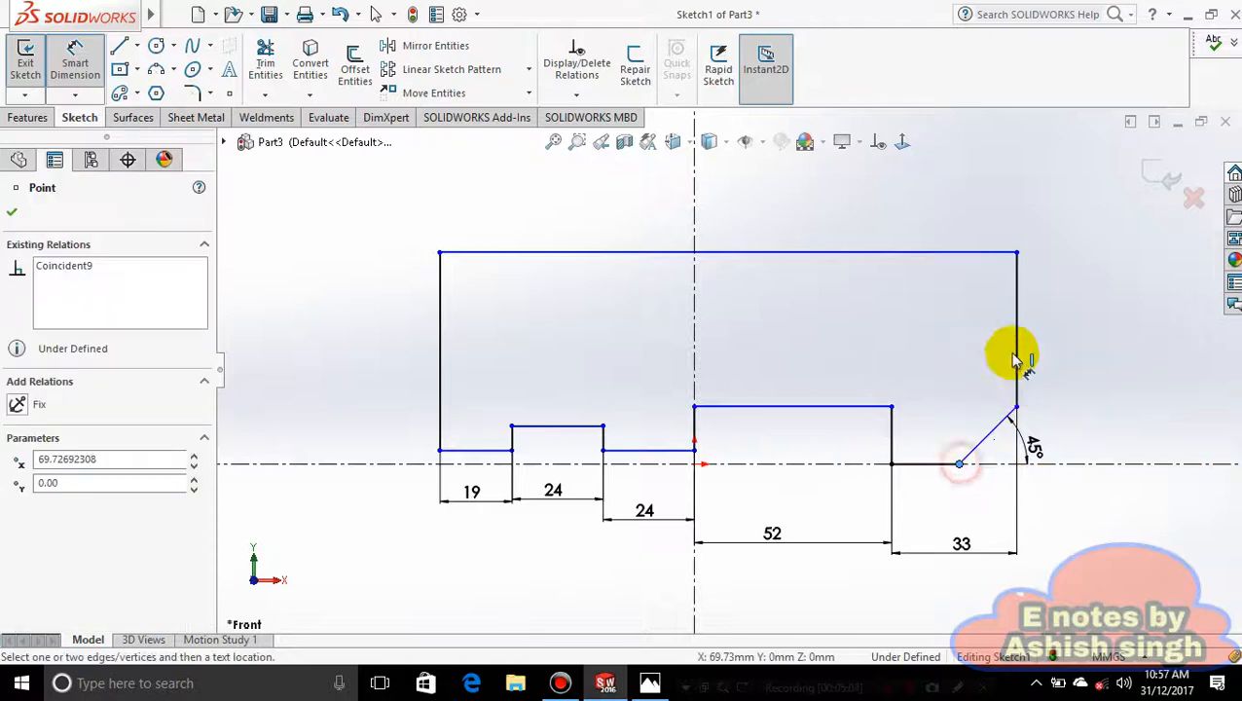
pyautogui.click(1017, 255)
pyautogui.click(1108, 310)
pyautogui.write('80')
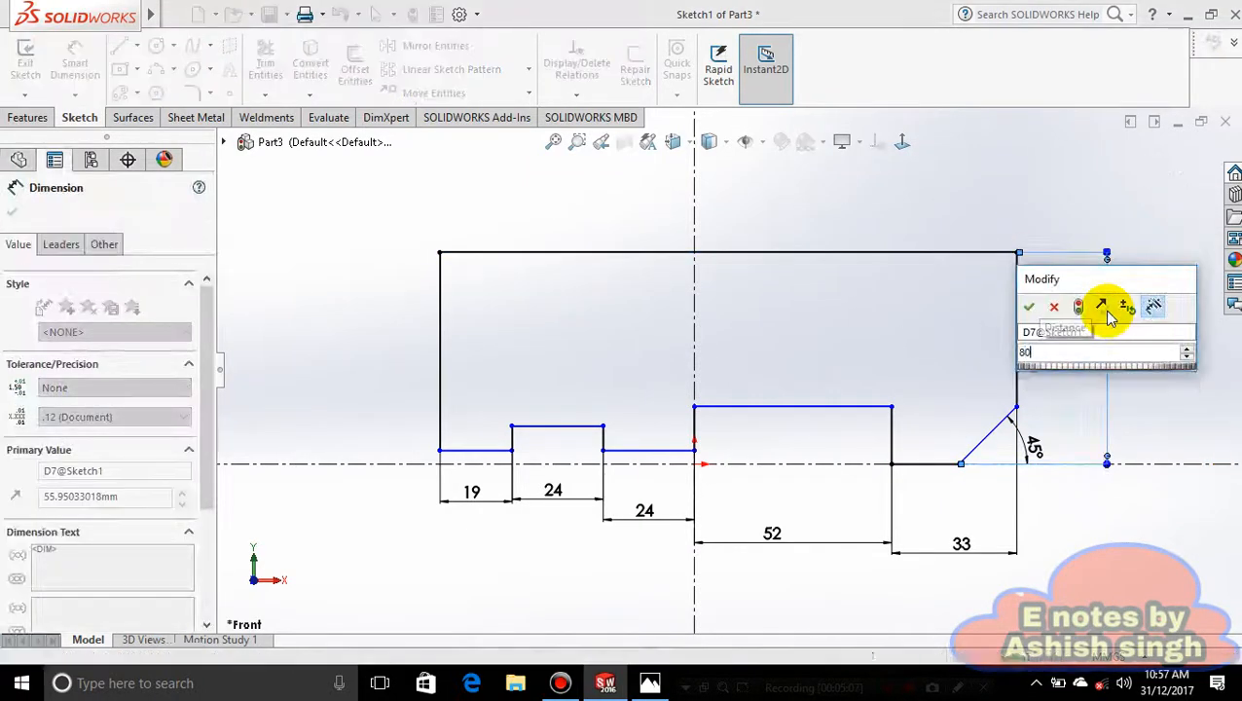
pyautogui.press('Return')
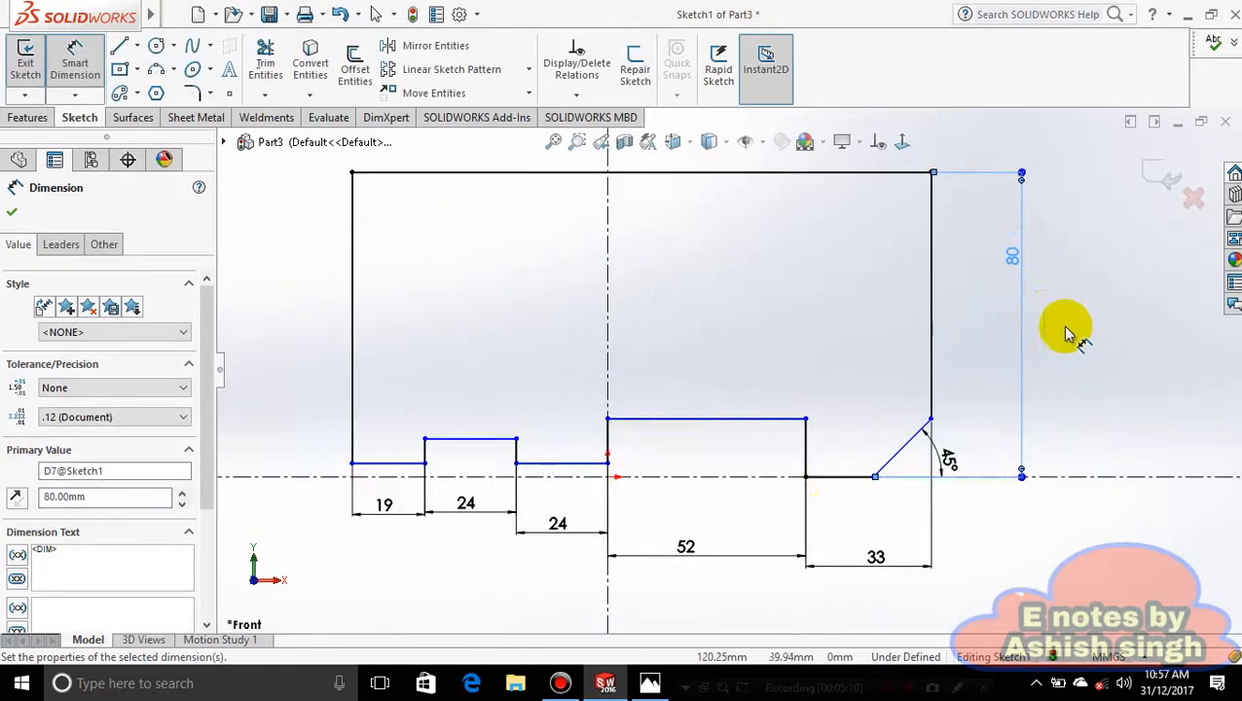
# Check the corner rounding in 10.jpg and draw a 3 Point Arc across the upper-right corner, from the top edge to the right edge.
pyautogui.click(650, 682)
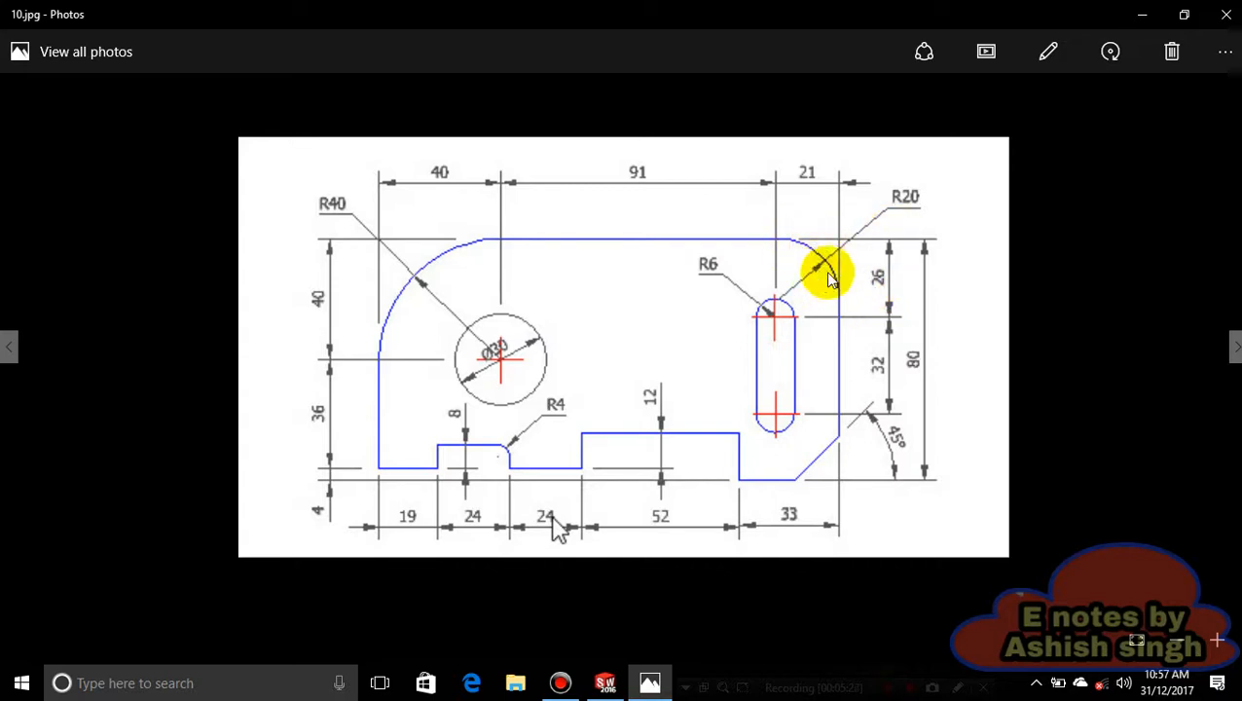
pyautogui.click(648, 686)
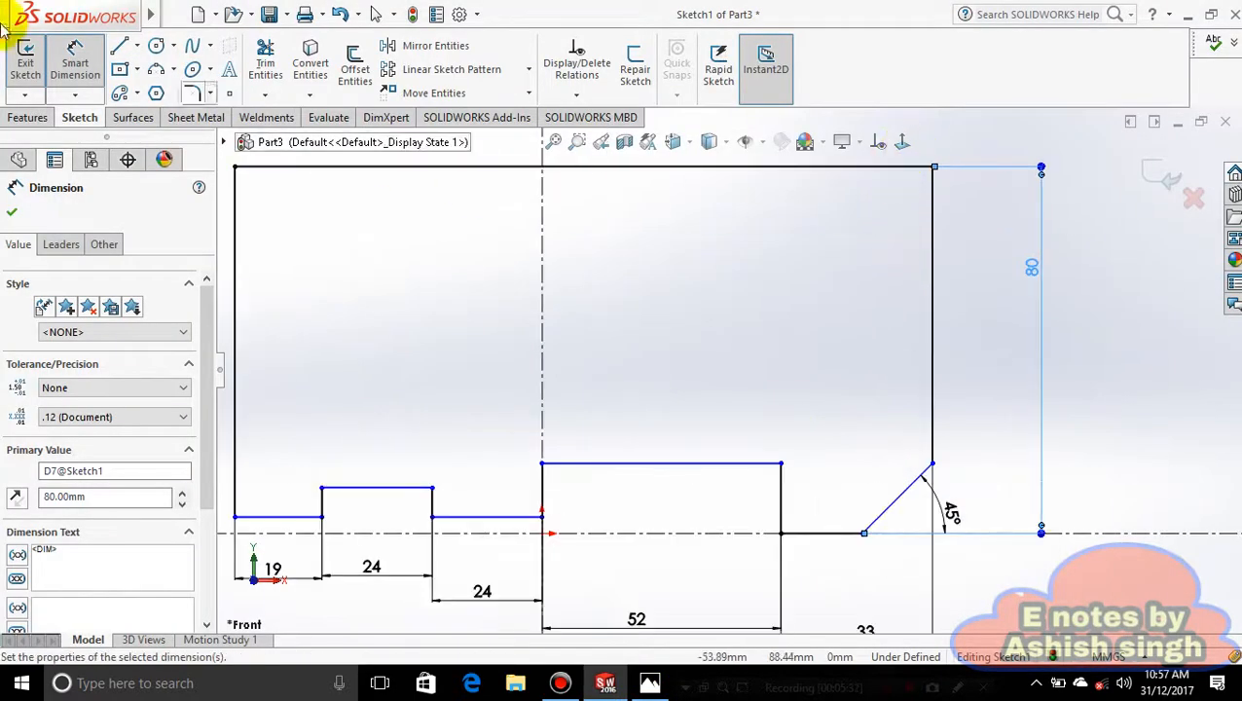
pyautogui.click(170, 69)
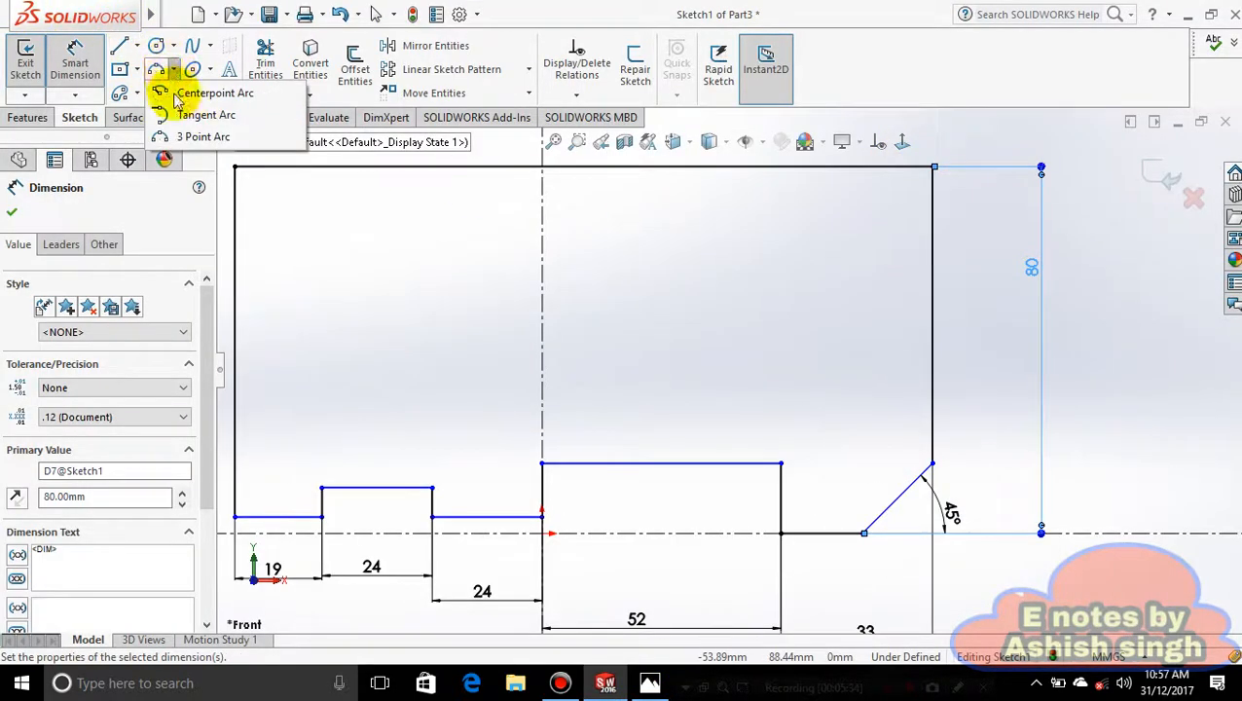
pyautogui.click(203, 136)
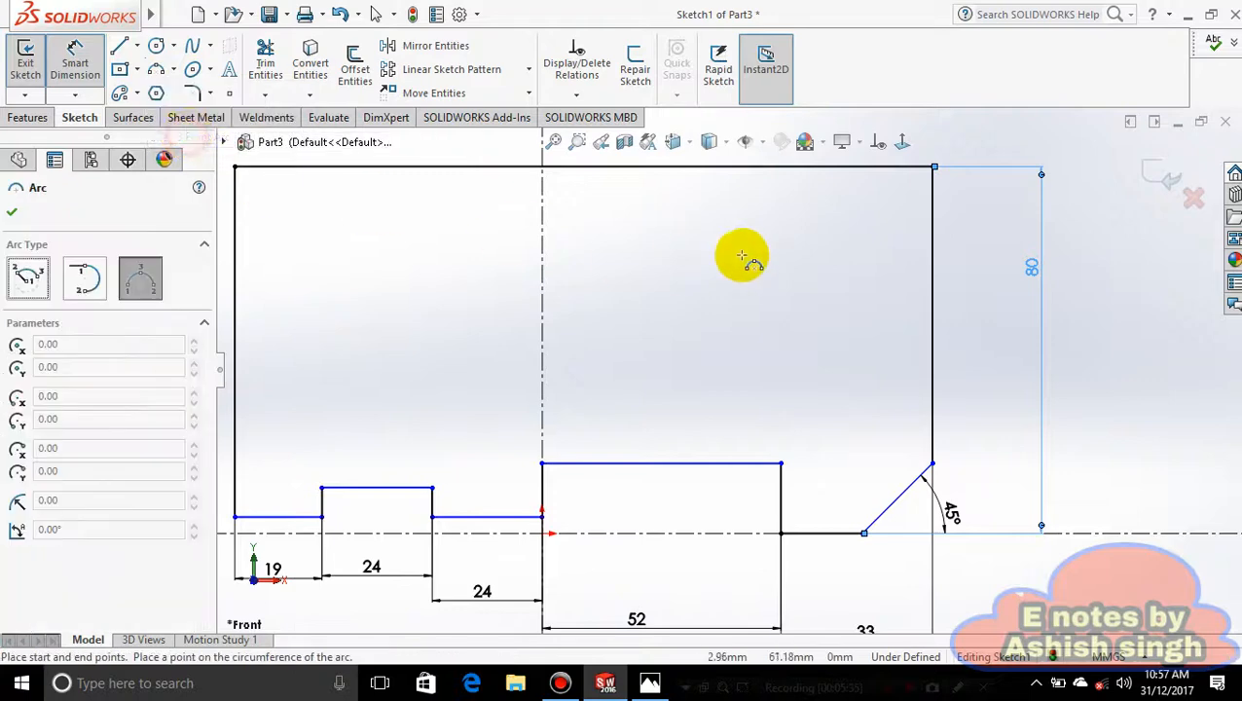
pyautogui.click(873, 170)
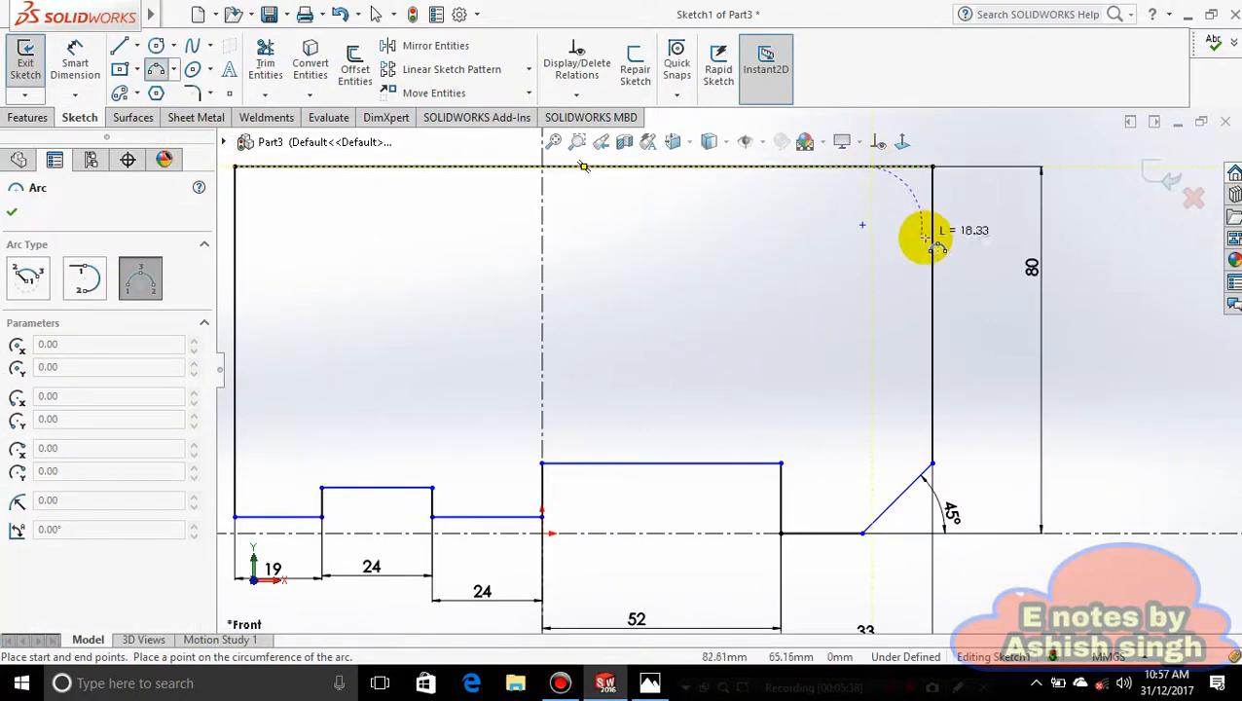
pyautogui.click(932, 237)
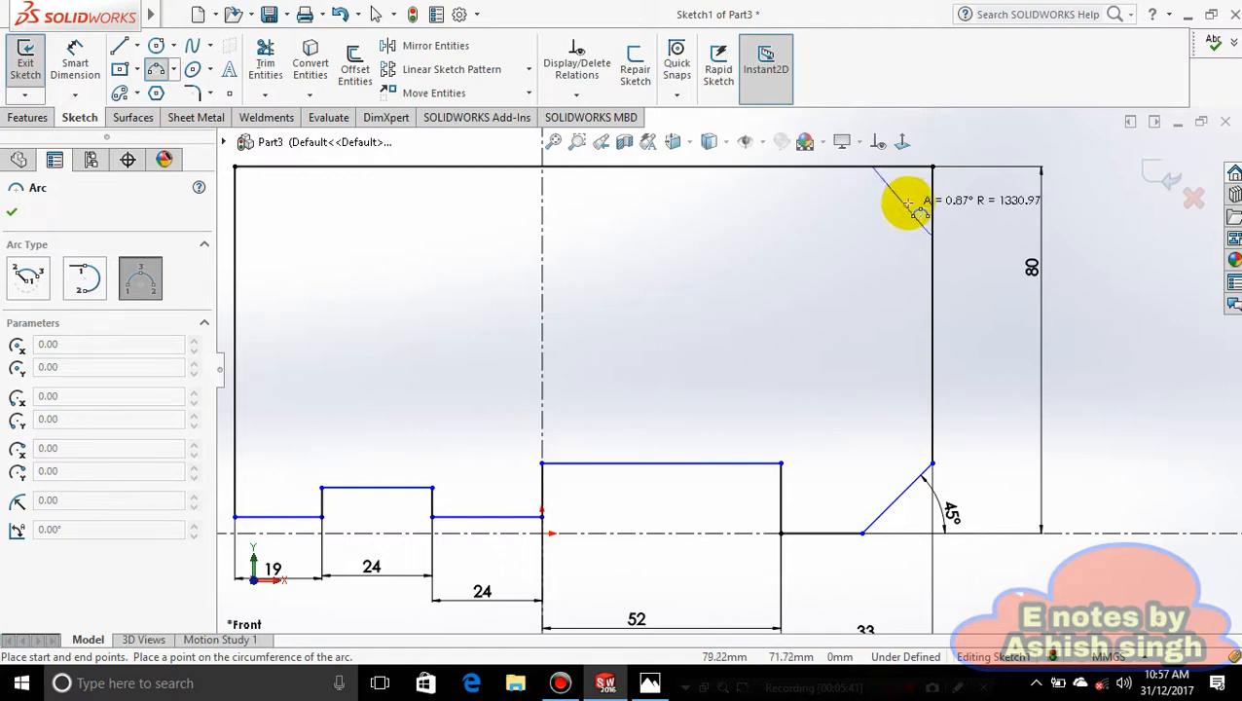
pyautogui.click(917, 188)
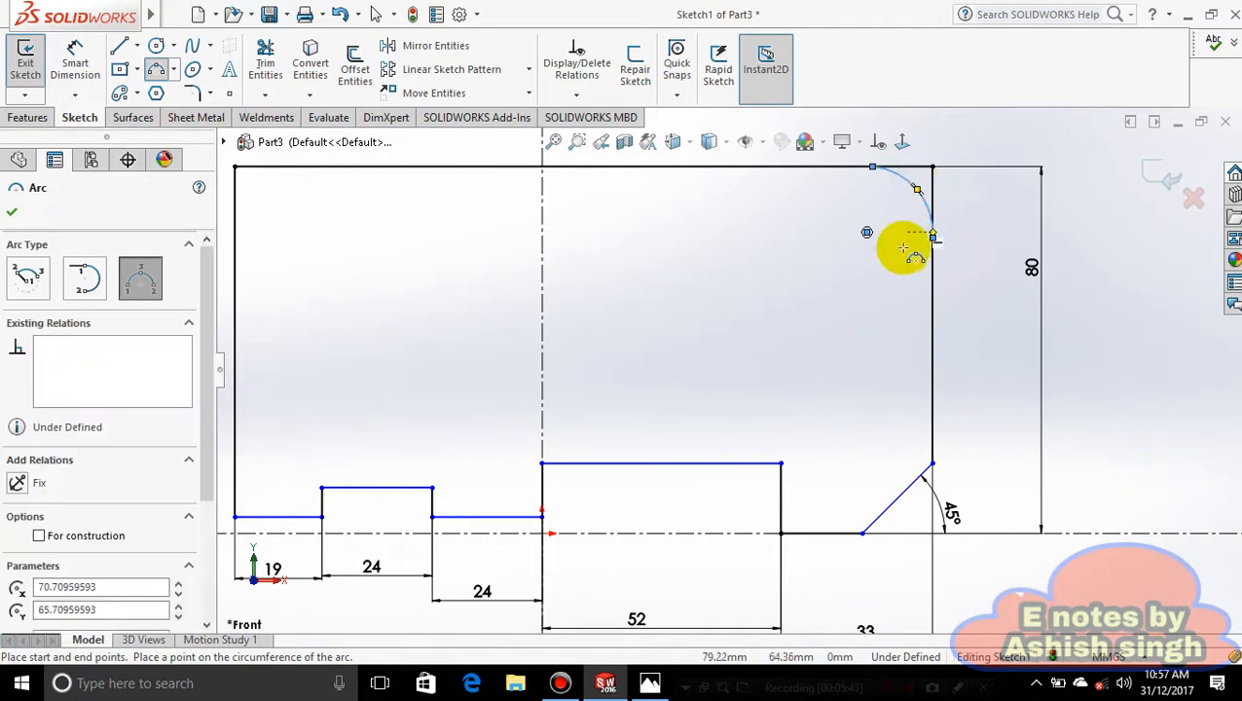
pyautogui.press('Escape')
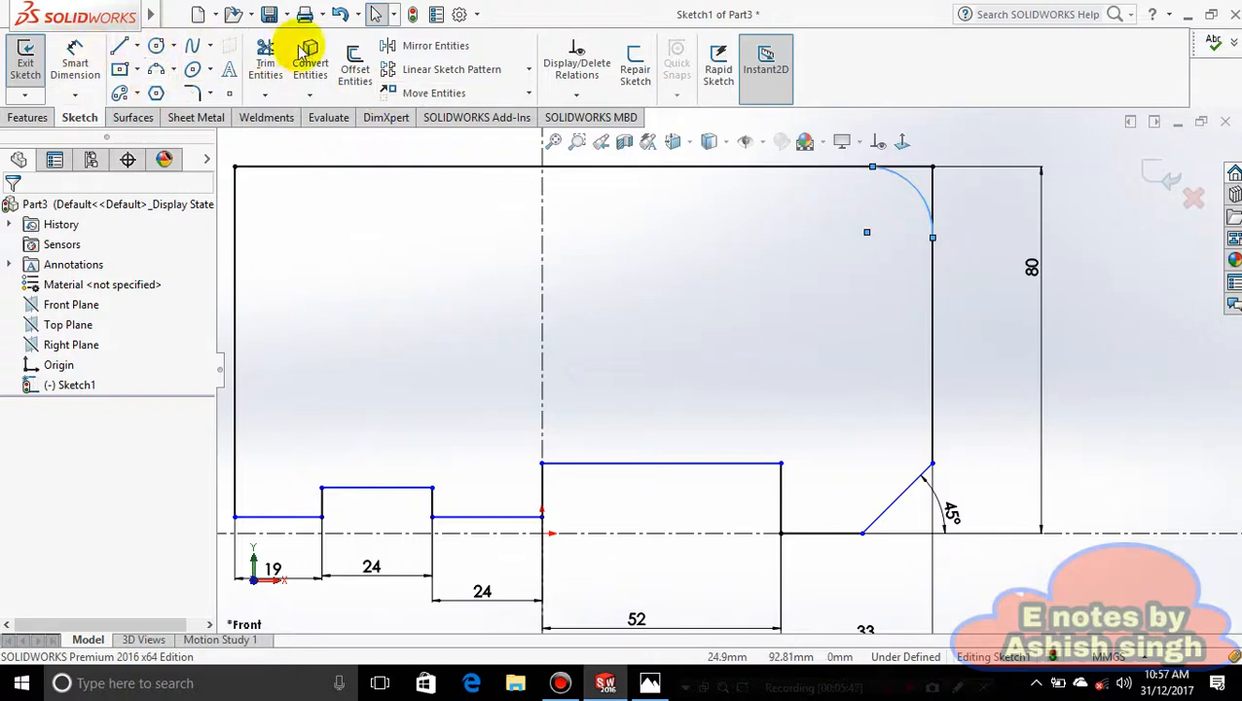
# Trim away the sharp upper-right corner lines outside the new arc with Power trim.
pyautogui.click(265, 60)
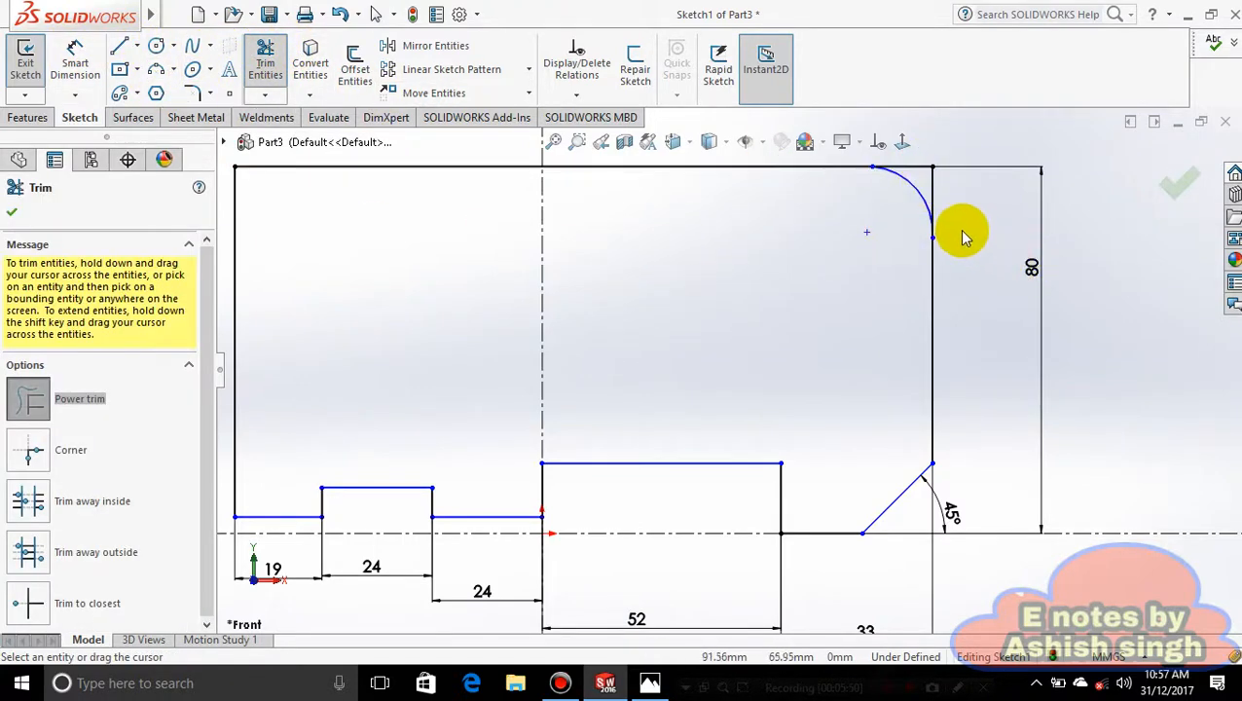
pyautogui.scroll(2, 954, 226)
pyautogui.moveTo(870, 240); pyautogui.dragTo(878, 249)
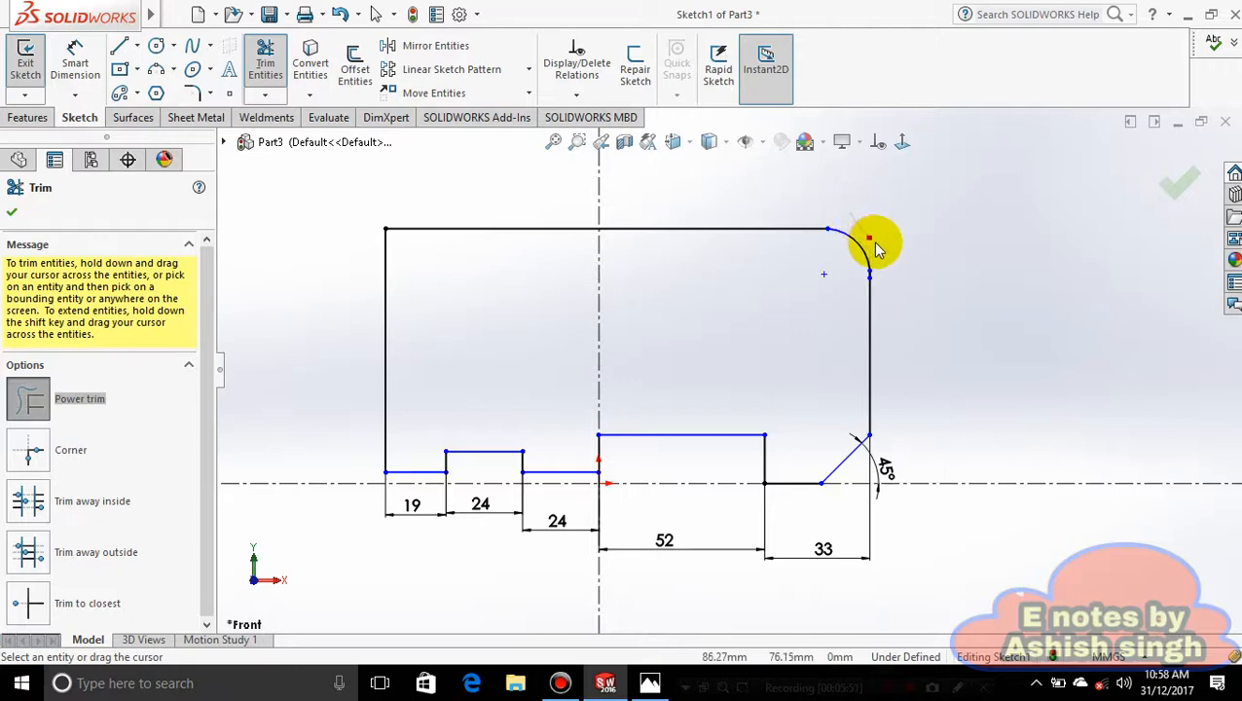
# Try to delete the extra endpoints where the upper-right corner arc meets the right edge.
pyautogui.scroll(-5, 882, 258)
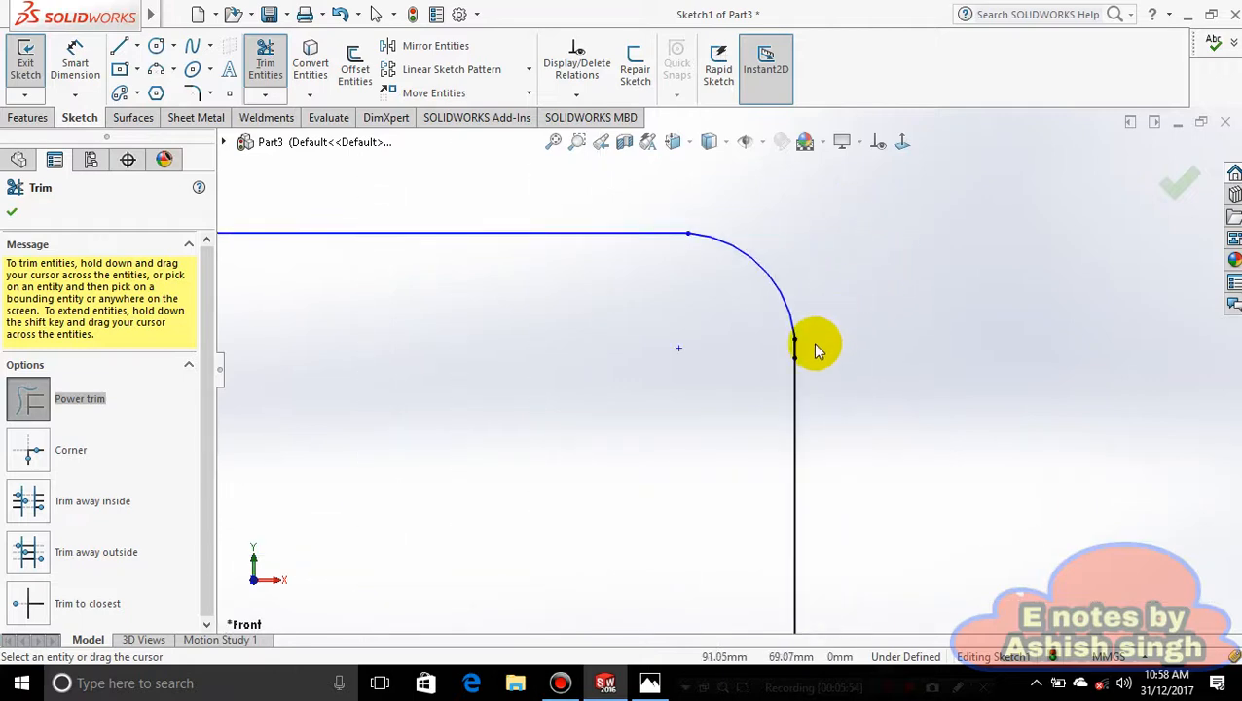
pyautogui.scroll(-2, 808, 357)
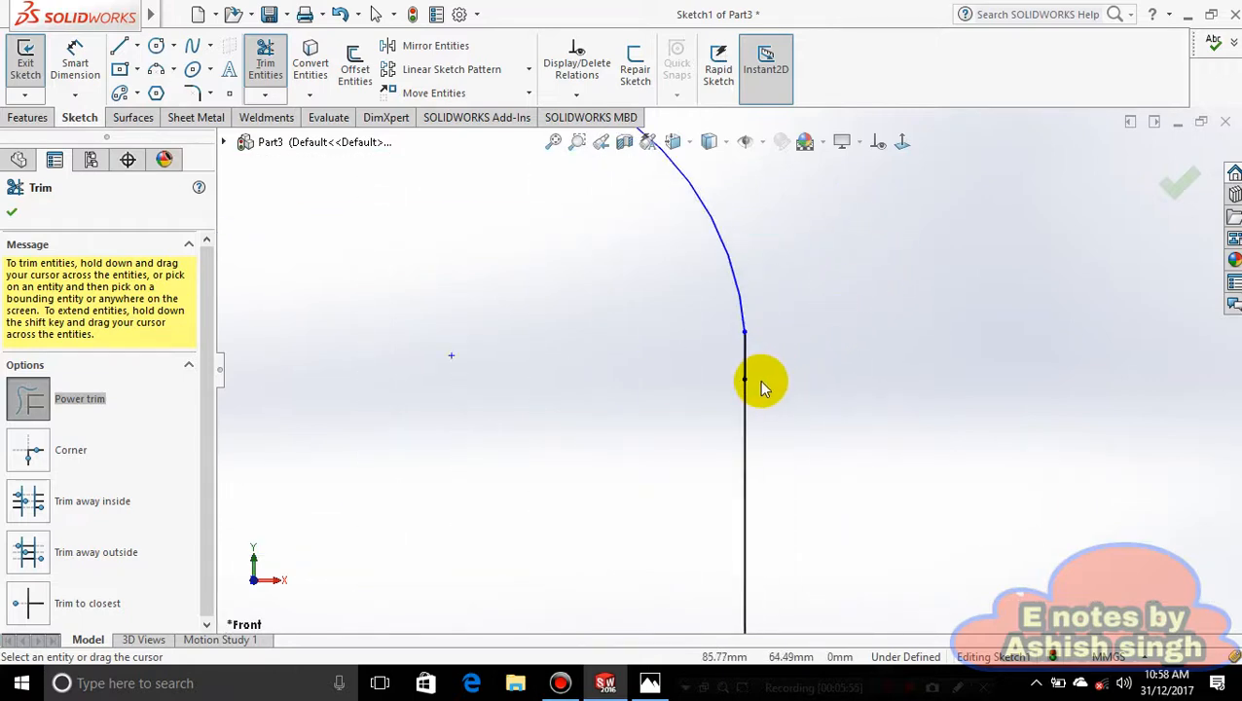
pyautogui.press('Escape')
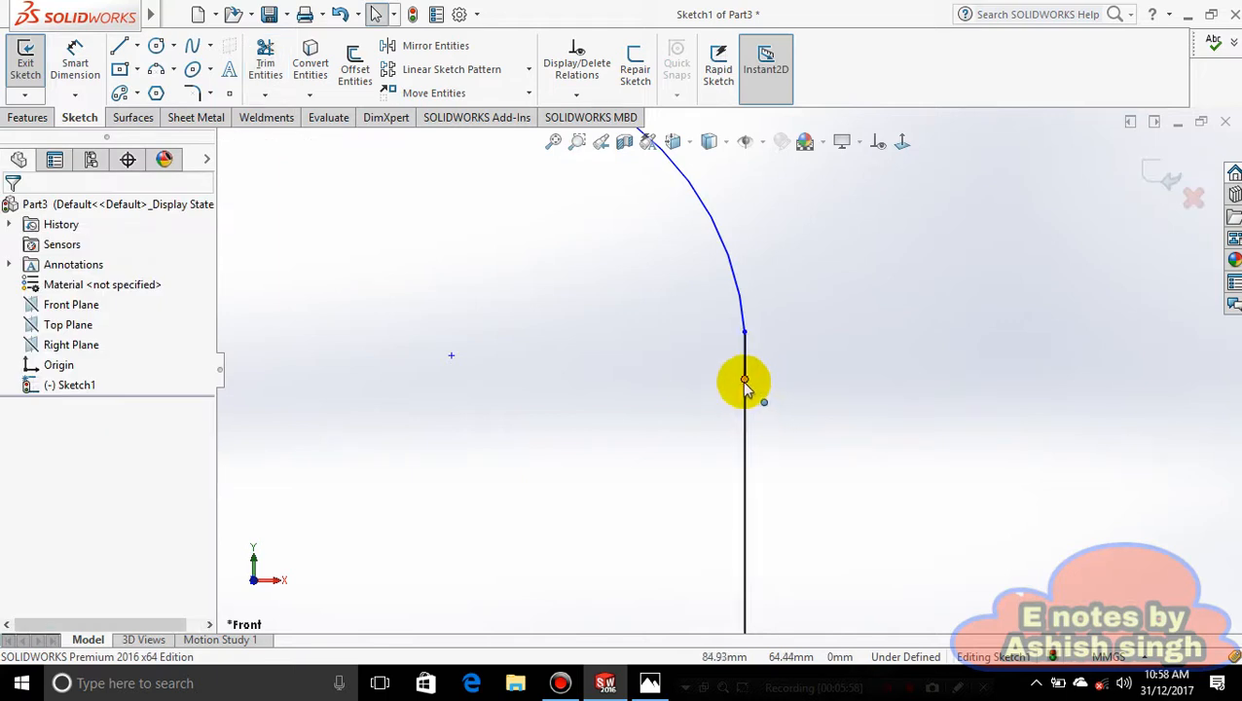
pyautogui.click(743, 381)
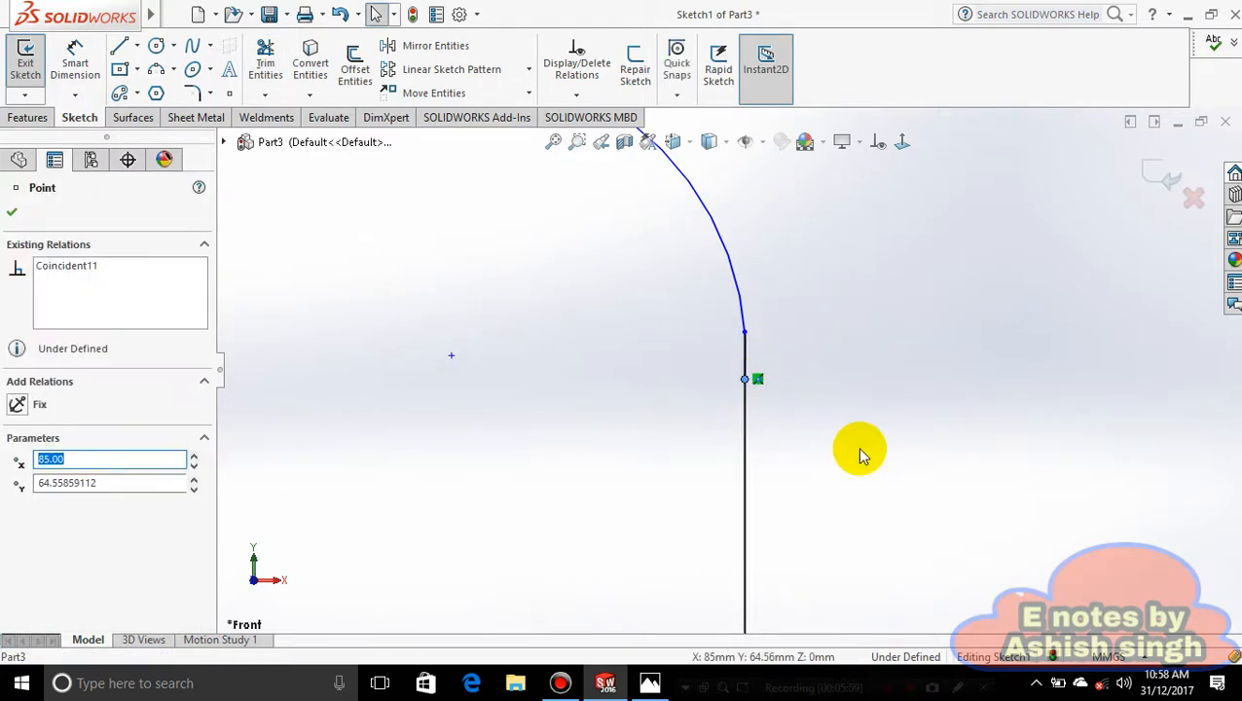
pyautogui.press('Delete')
pyautogui.click(740, 343)
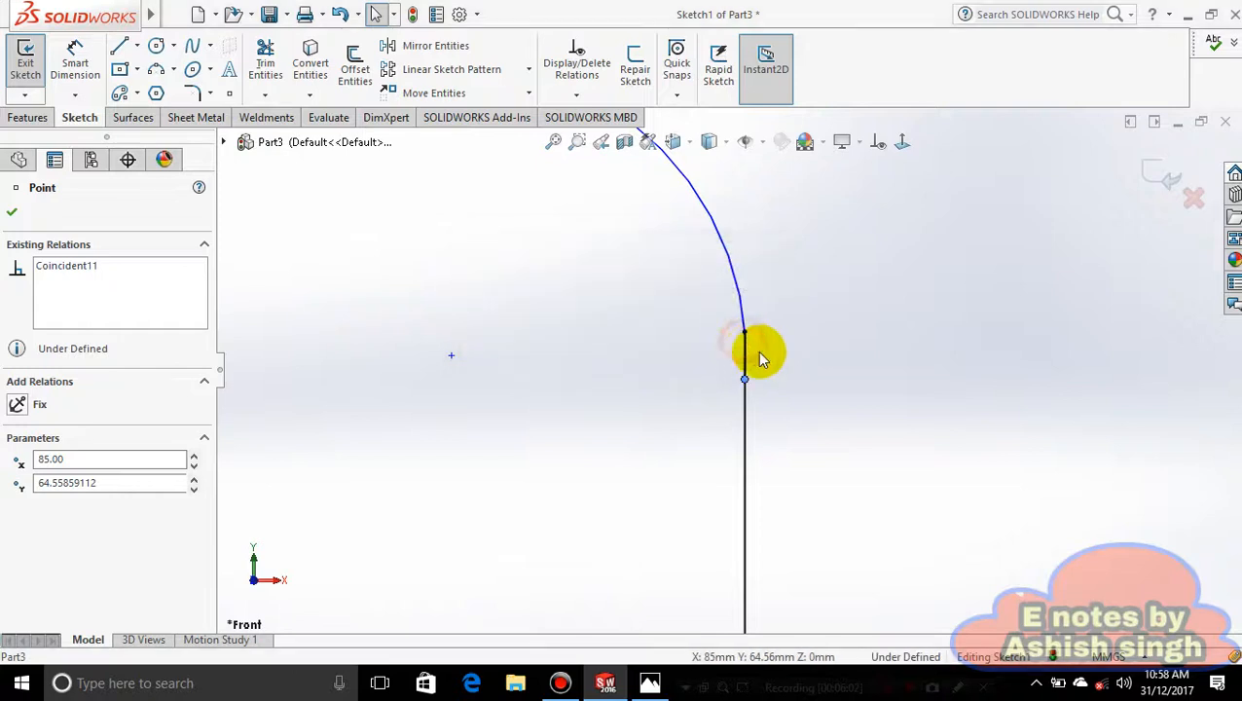
pyautogui.scroll(3, 794, 399)
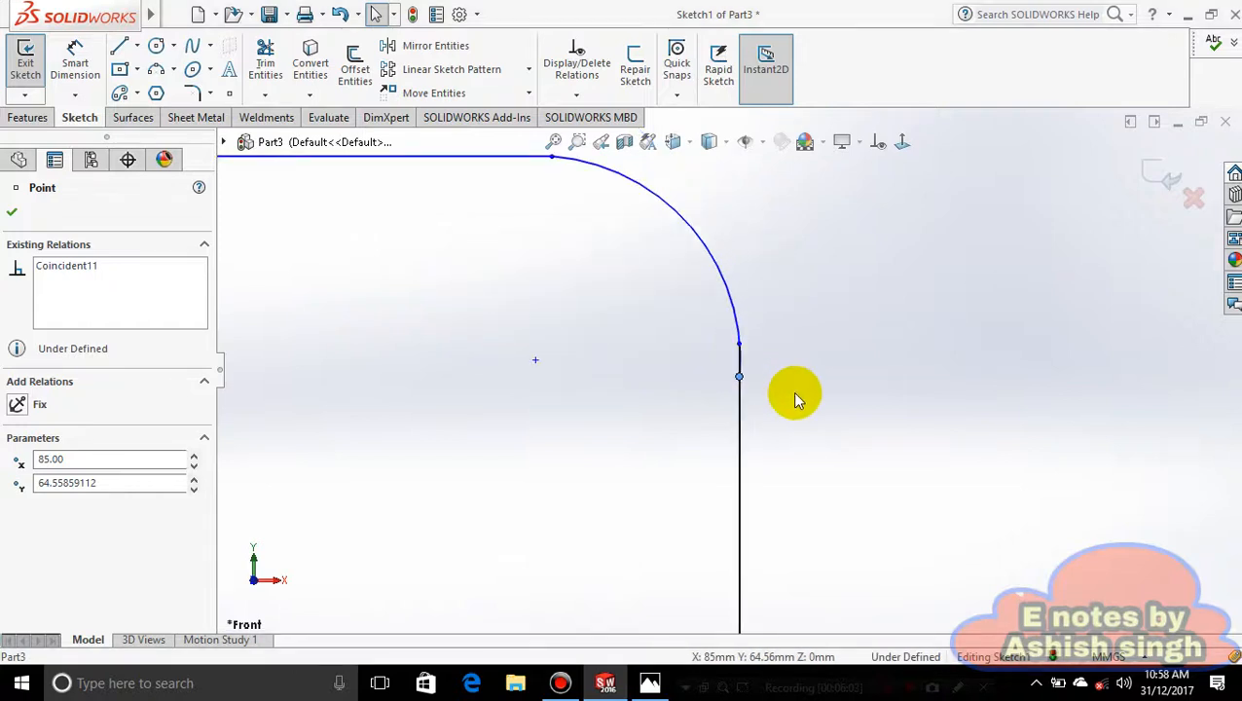
pyautogui.click(736, 352)
pyautogui.press('Delete')
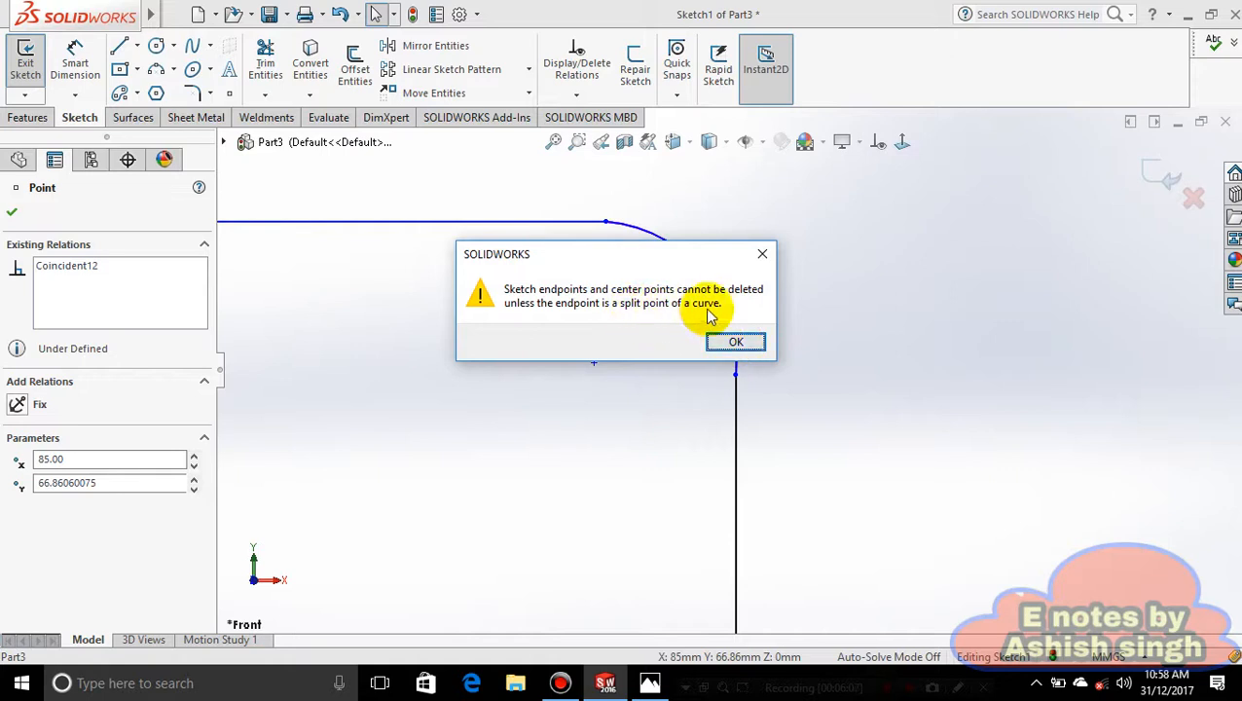
pyautogui.click(738, 341)
pyautogui.scroll(5, 710, 446)
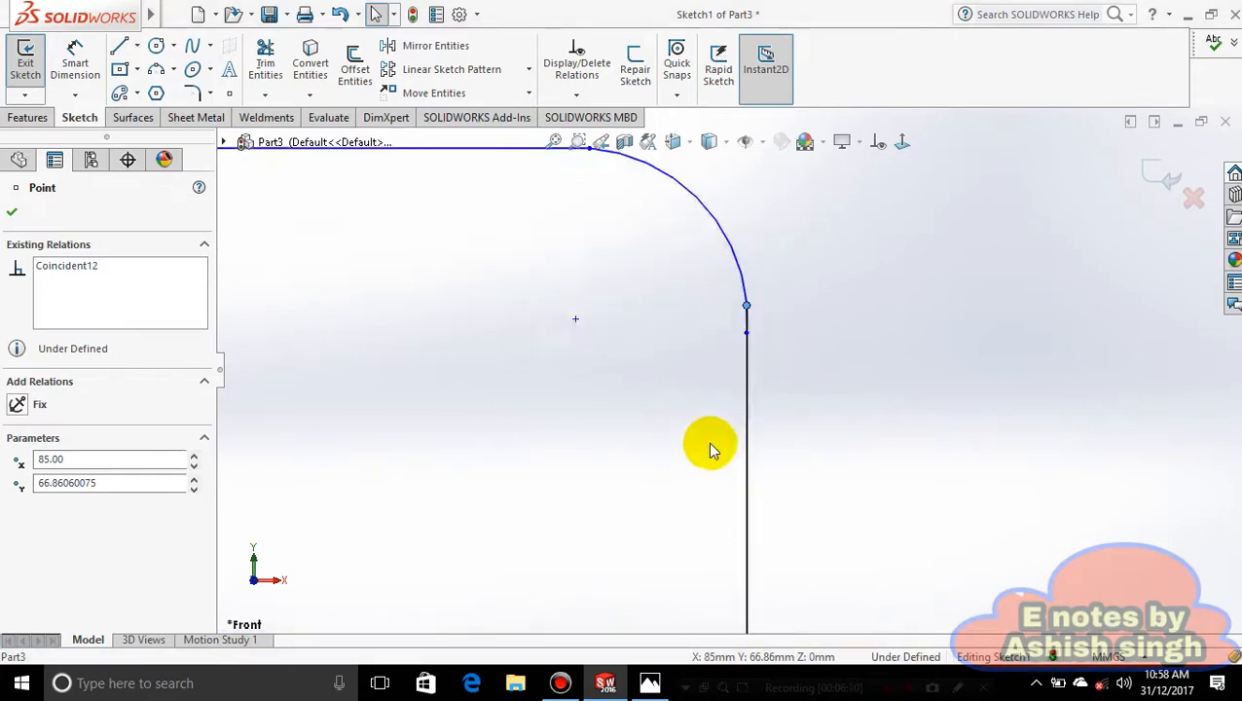
pyautogui.scroll(1, 712, 450)
pyautogui.scroll(-2, 712, 450)
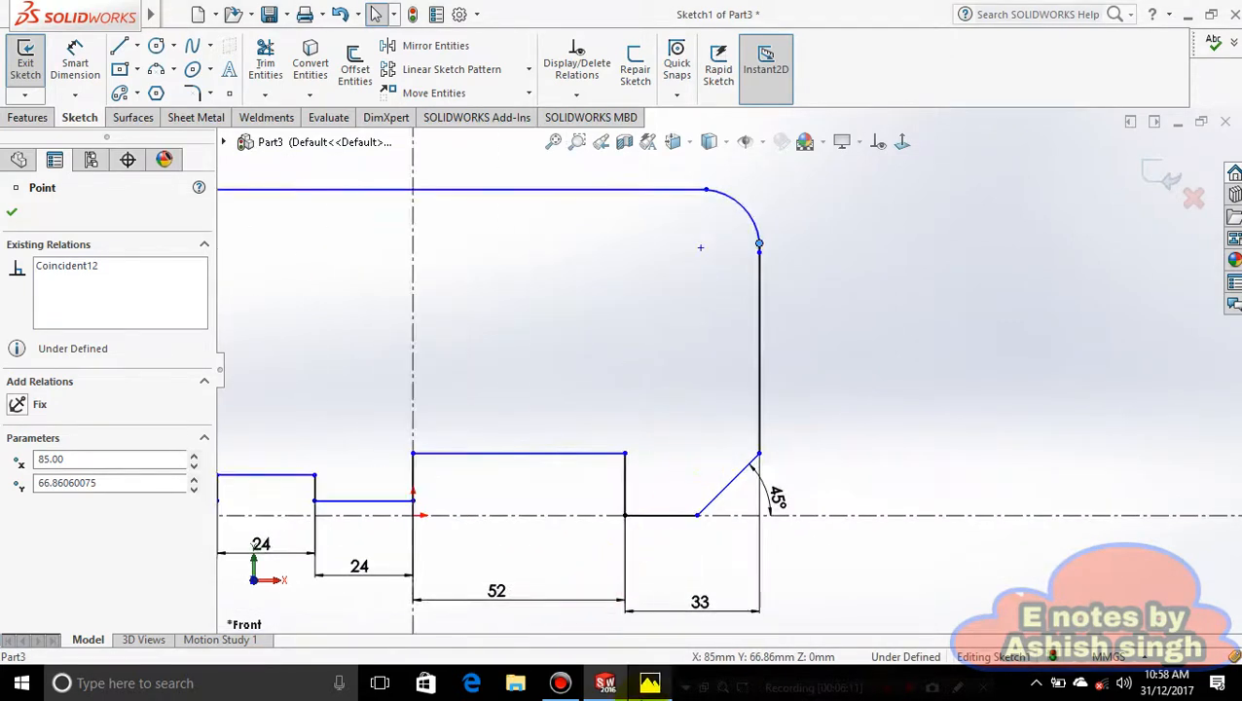
# Check the upper-right corner radius in 10.jpg and dimension the corner arc with a value of 20 mm.
pyautogui.hotkey('alt', 'Tab')
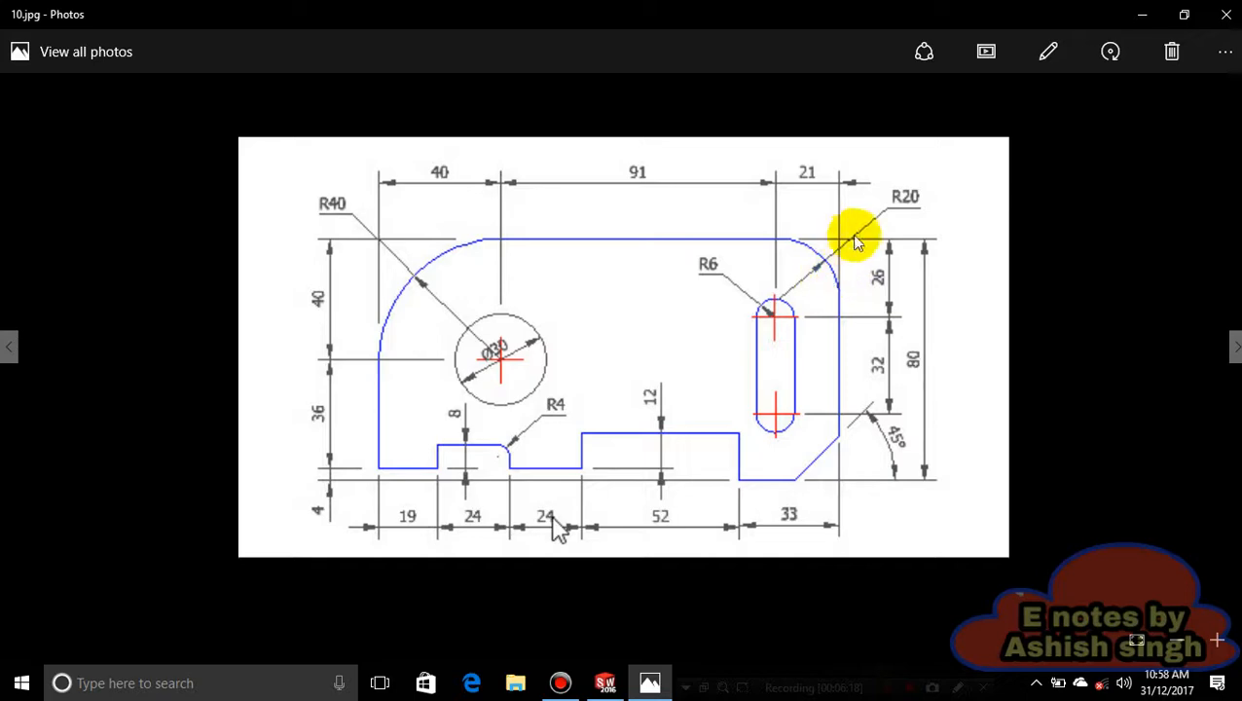
pyautogui.hotkey('alt', 'Tab')
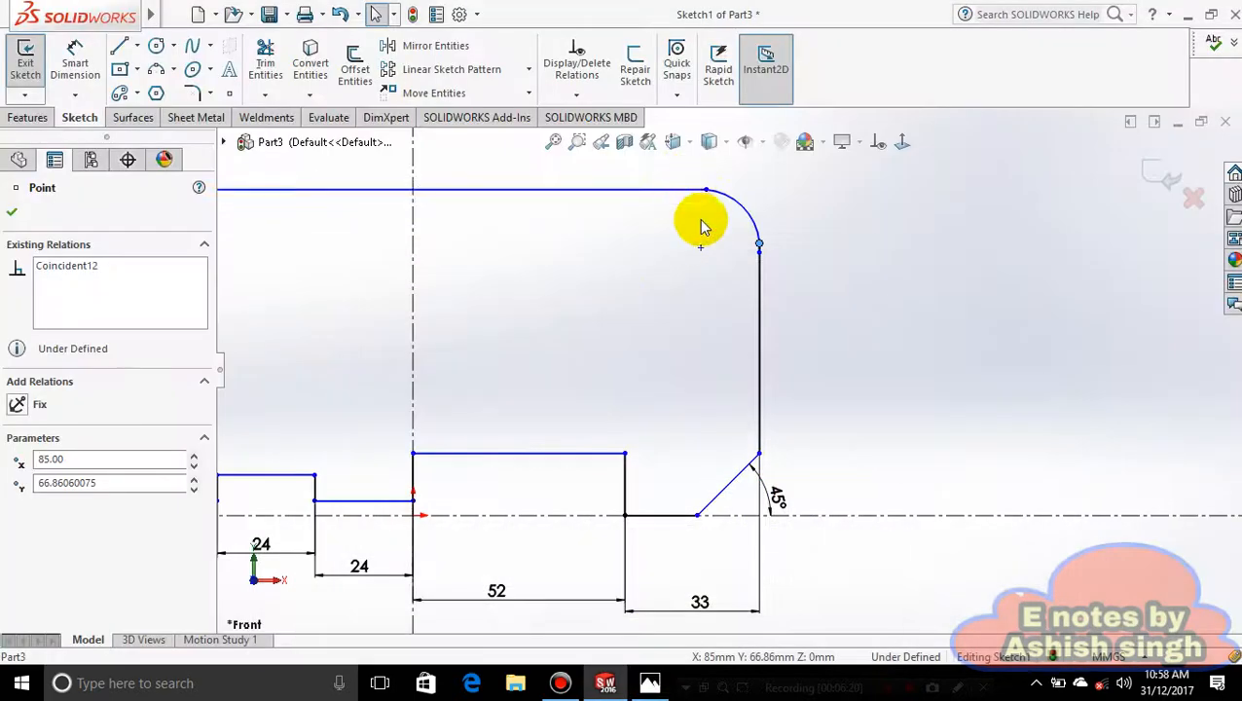
pyautogui.click(742, 205)
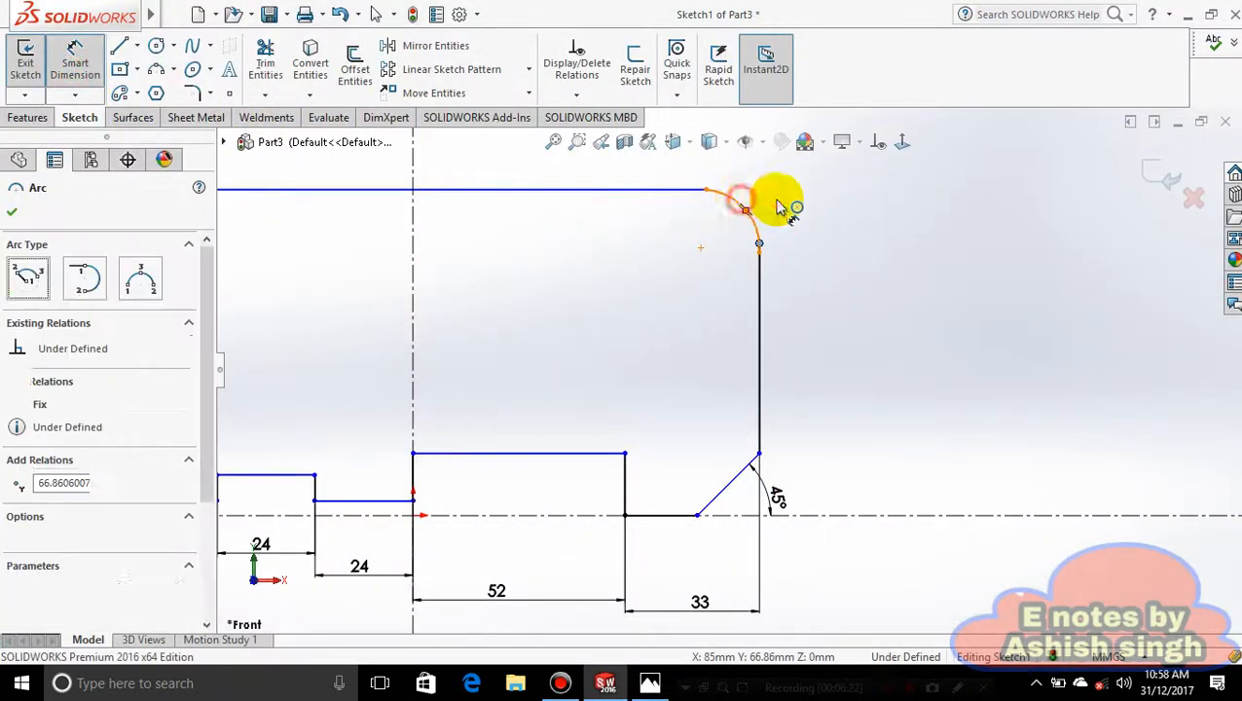
pyautogui.click(857, 214)
pyautogui.write('20')
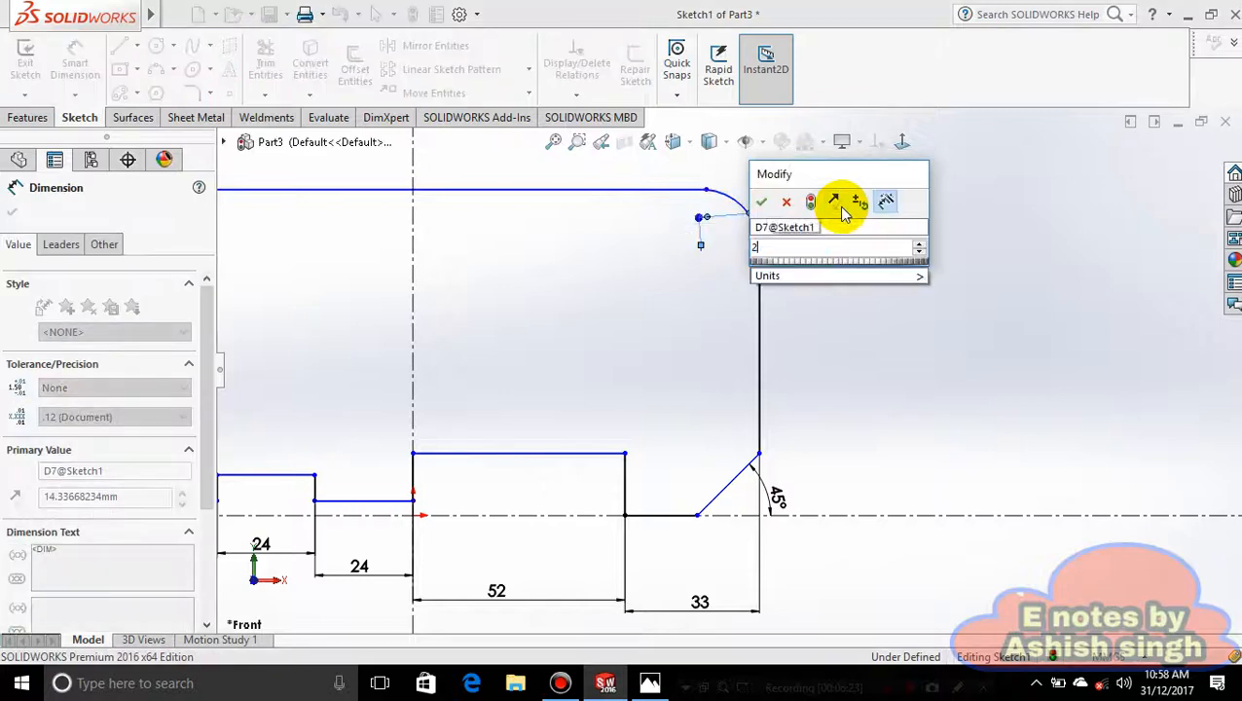
pyautogui.press('Return')
pyautogui.click(860, 277)
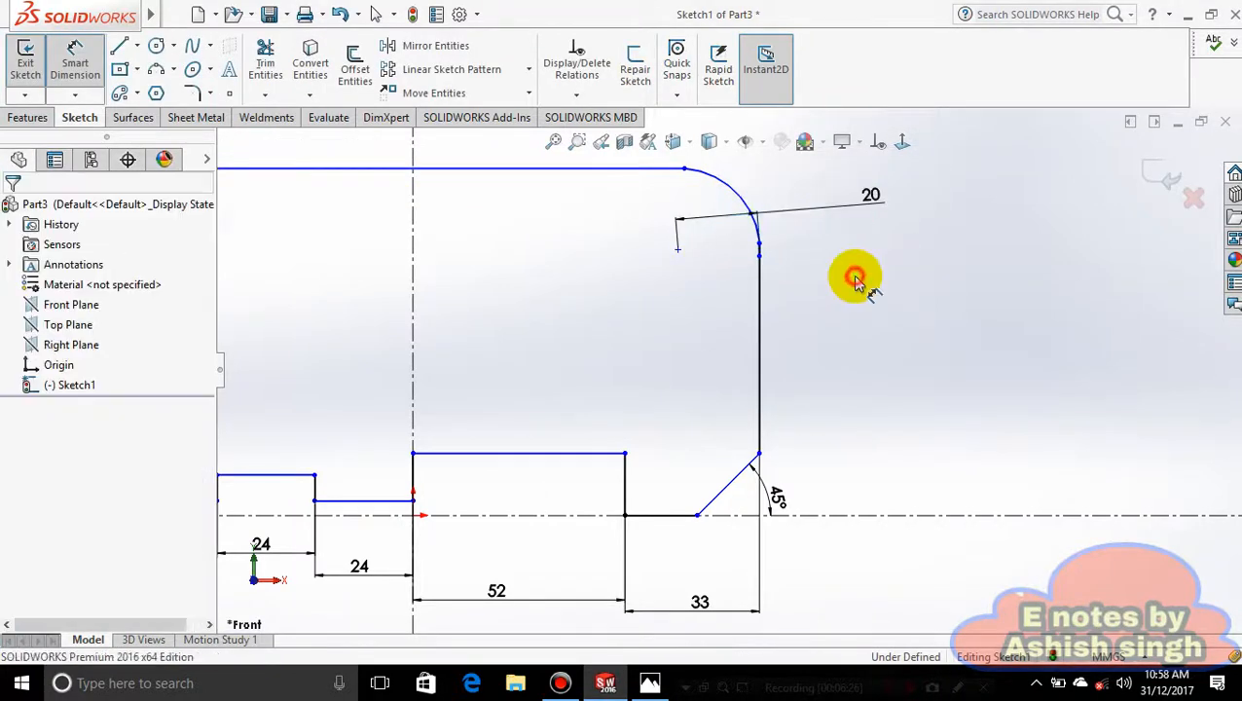
# Replace the upper-right arc's linear-style dimension with a radius dimension of 20 mm.
pyautogui.scroll(3, 863, 278)
pyautogui.moveTo(806, 284); pyautogui.dragTo(852, 306)
pyautogui.press('Delete')
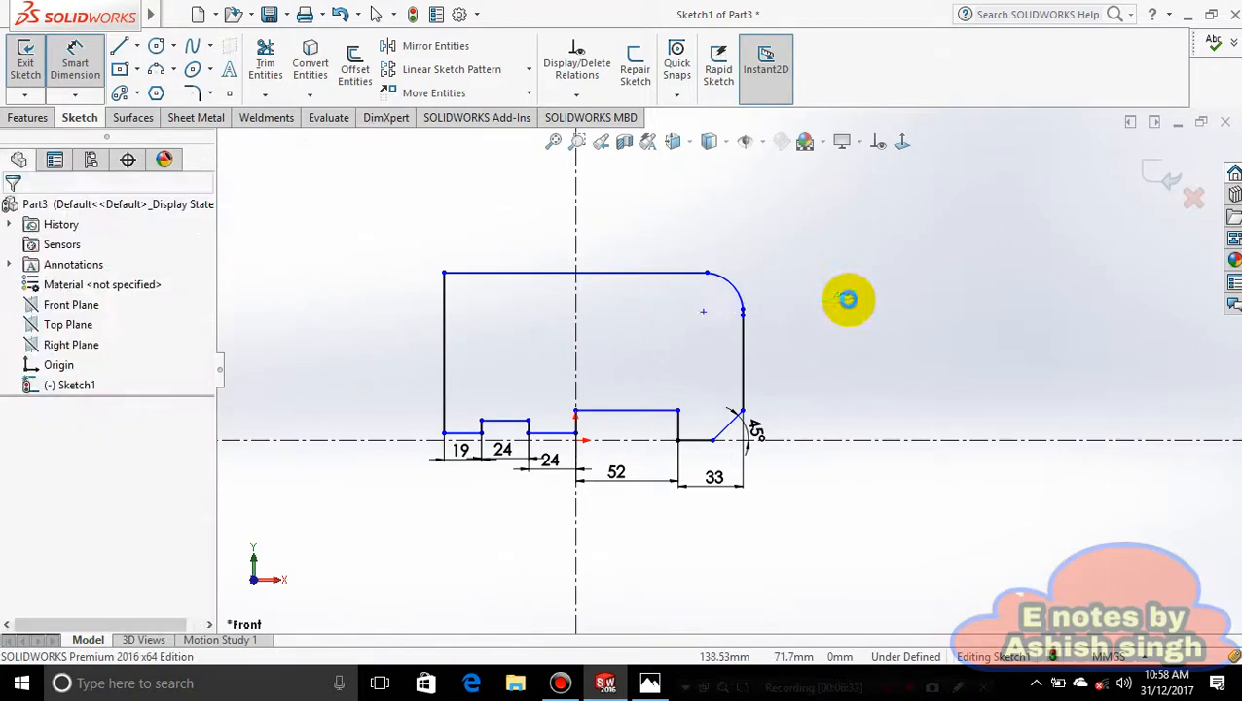
pyautogui.click(75, 60)
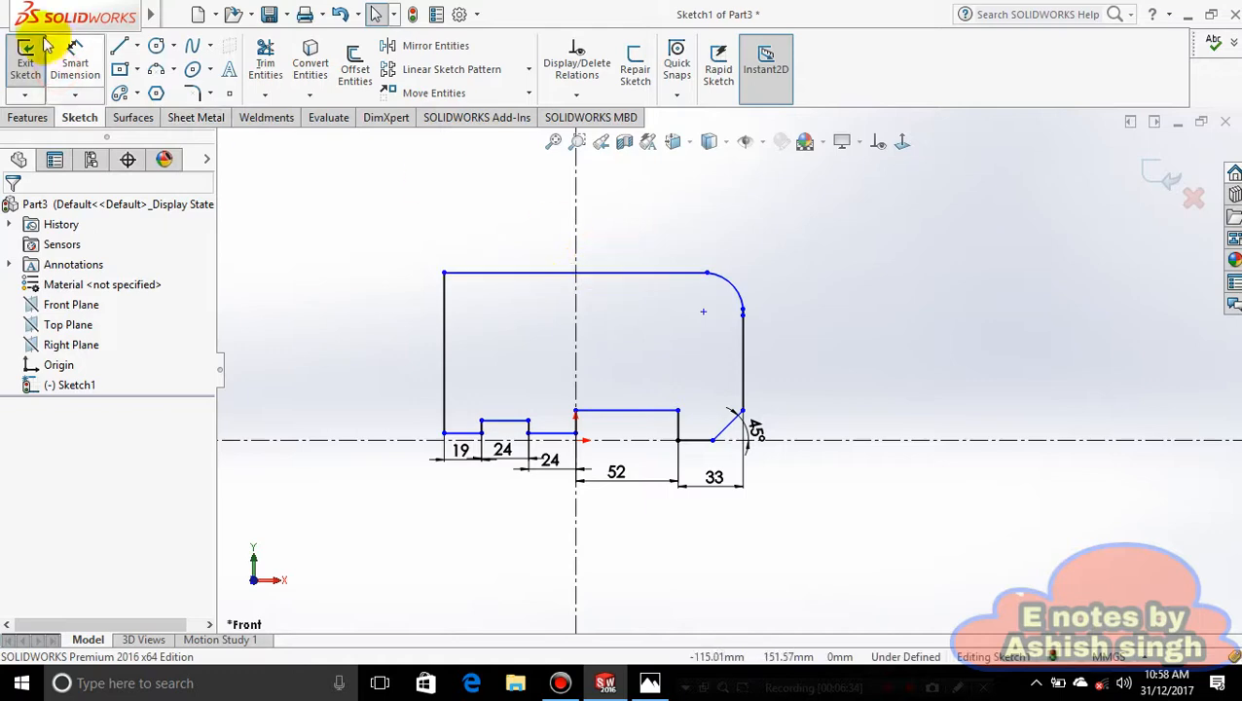
pyautogui.click(75, 60)
pyautogui.click(735, 287)
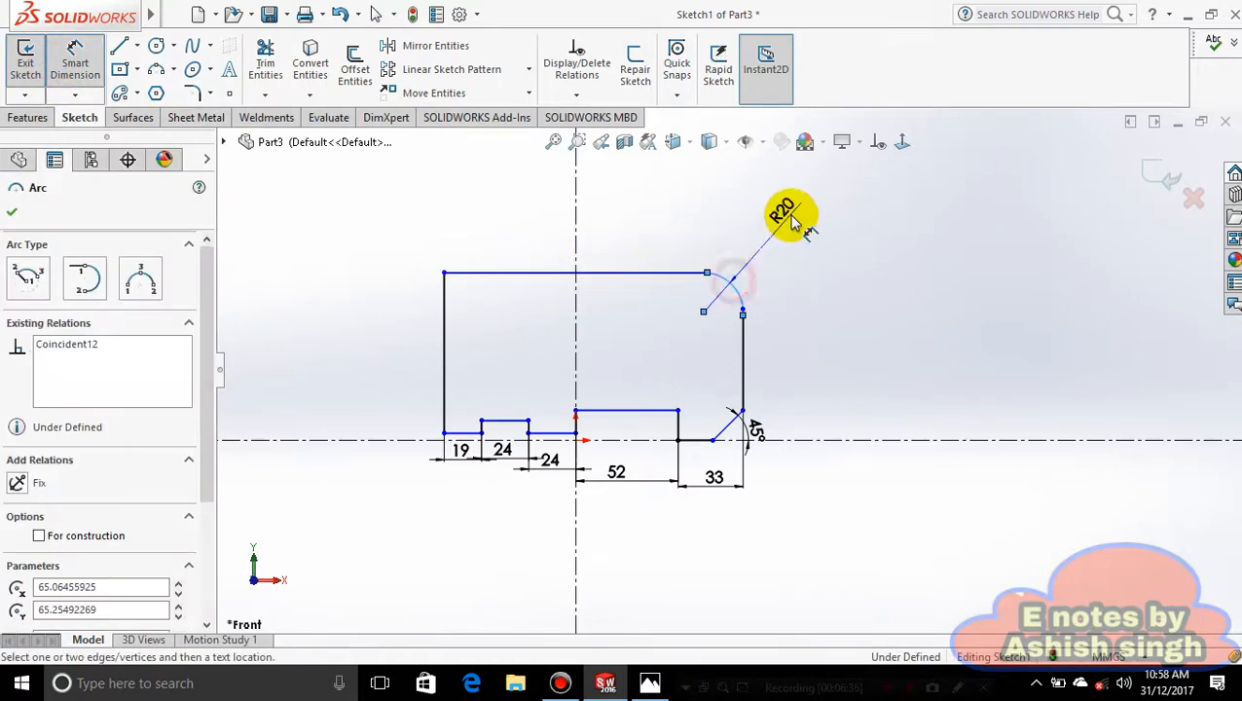
pyautogui.click(811, 203)
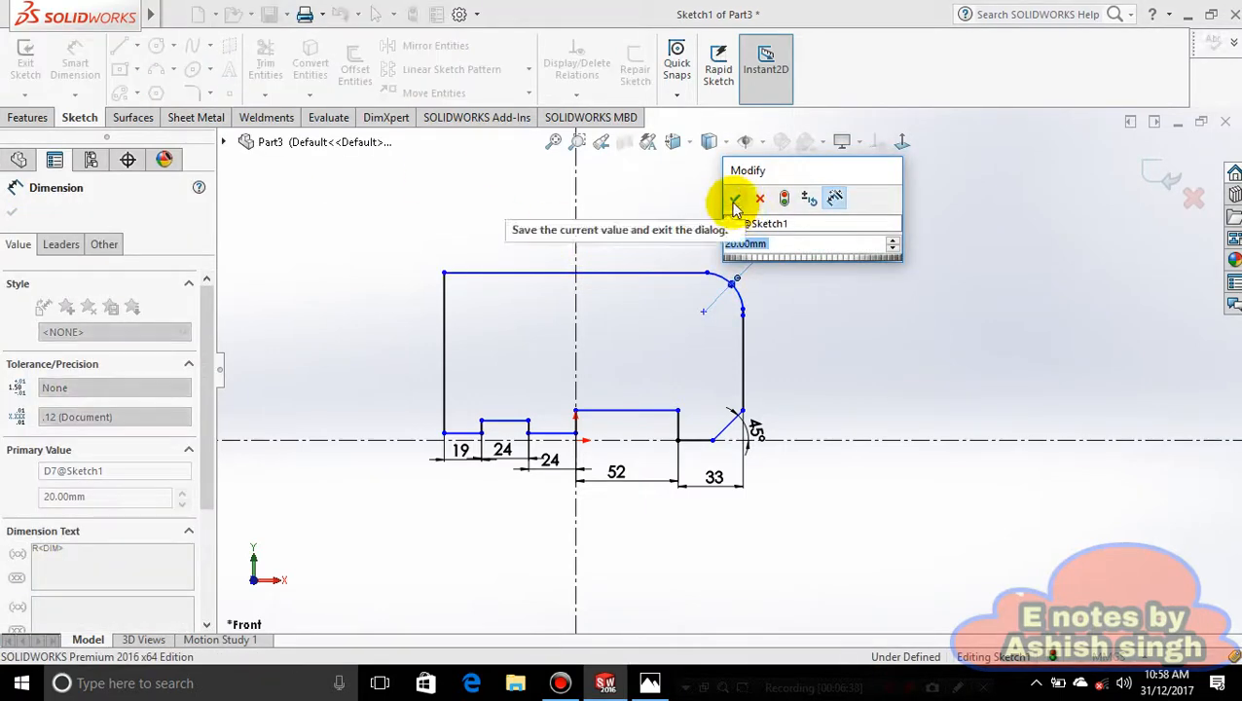
pyautogui.click(736, 199)
# Trim away the short end of the upper-right arc that bulges past the right edge, using Power trim.
pyautogui.scroll(-3, 715, 249)
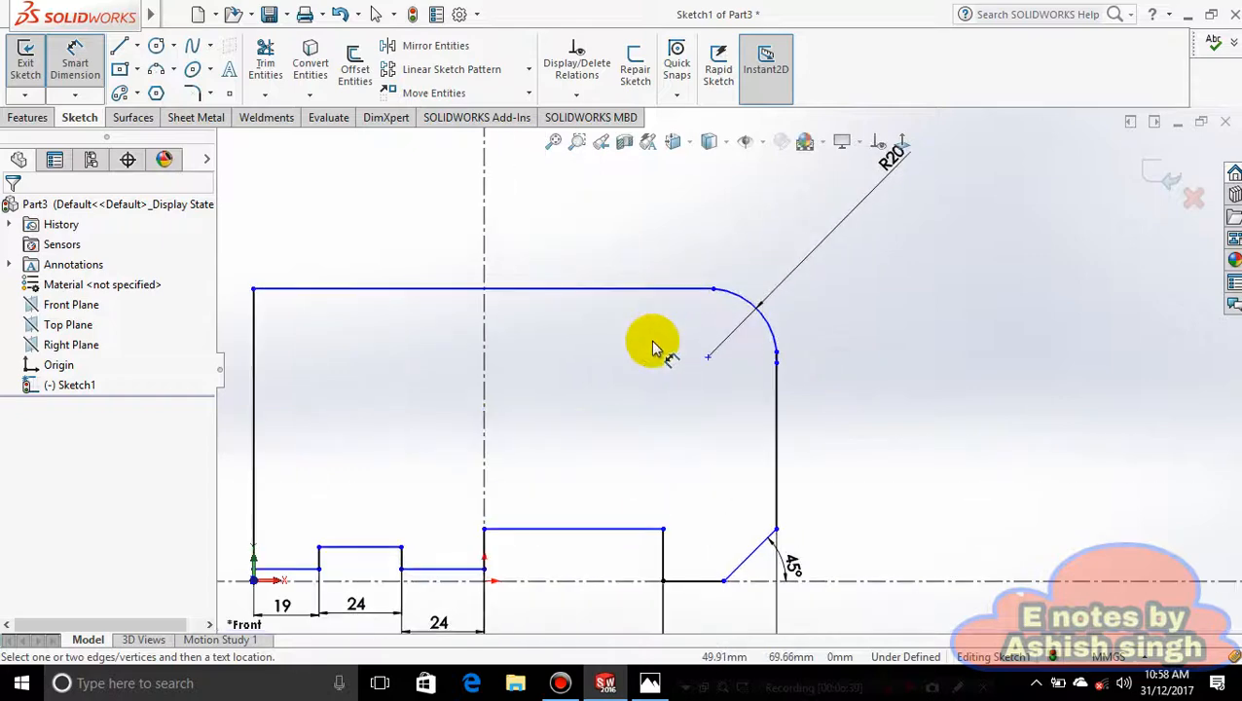
pyautogui.scroll(-5, 730, 353)
pyautogui.scroll(-4, 873, 374)
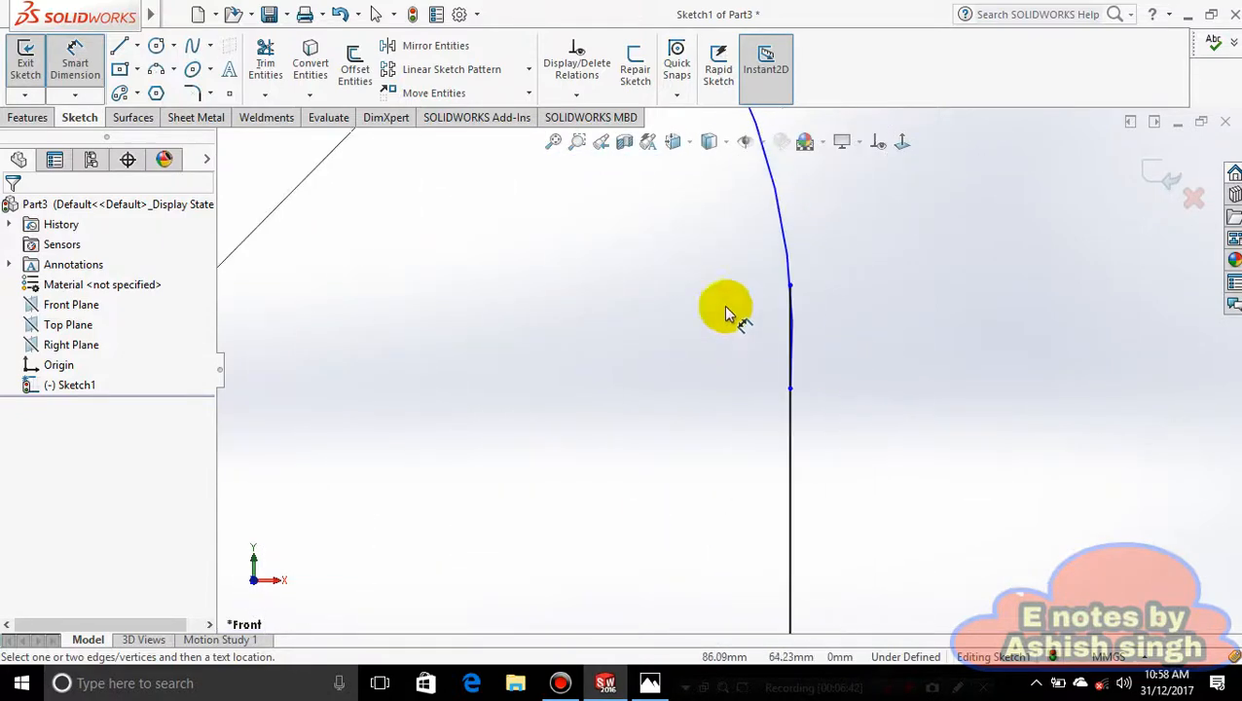
pyautogui.scroll(5, 500, 314)
pyautogui.scroll(-5, 623, 319)
pyautogui.scroll(-3, 847, 378)
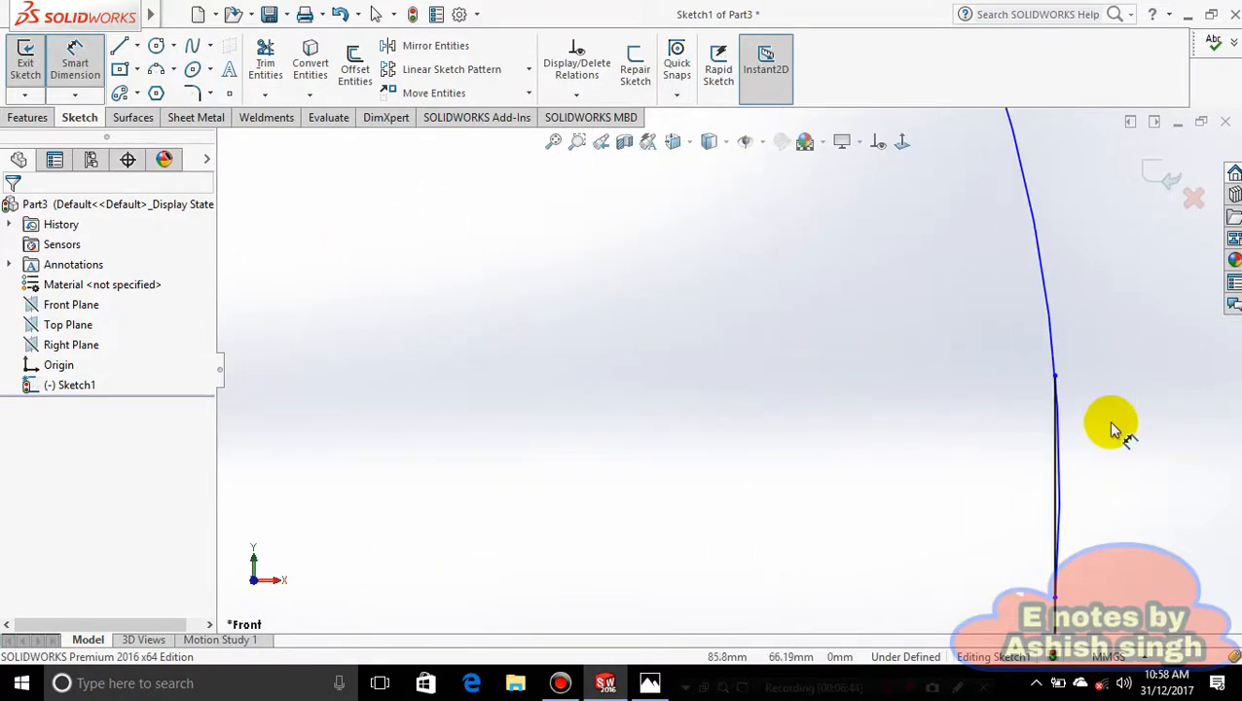
pyautogui.scroll(-4, 993, 499)
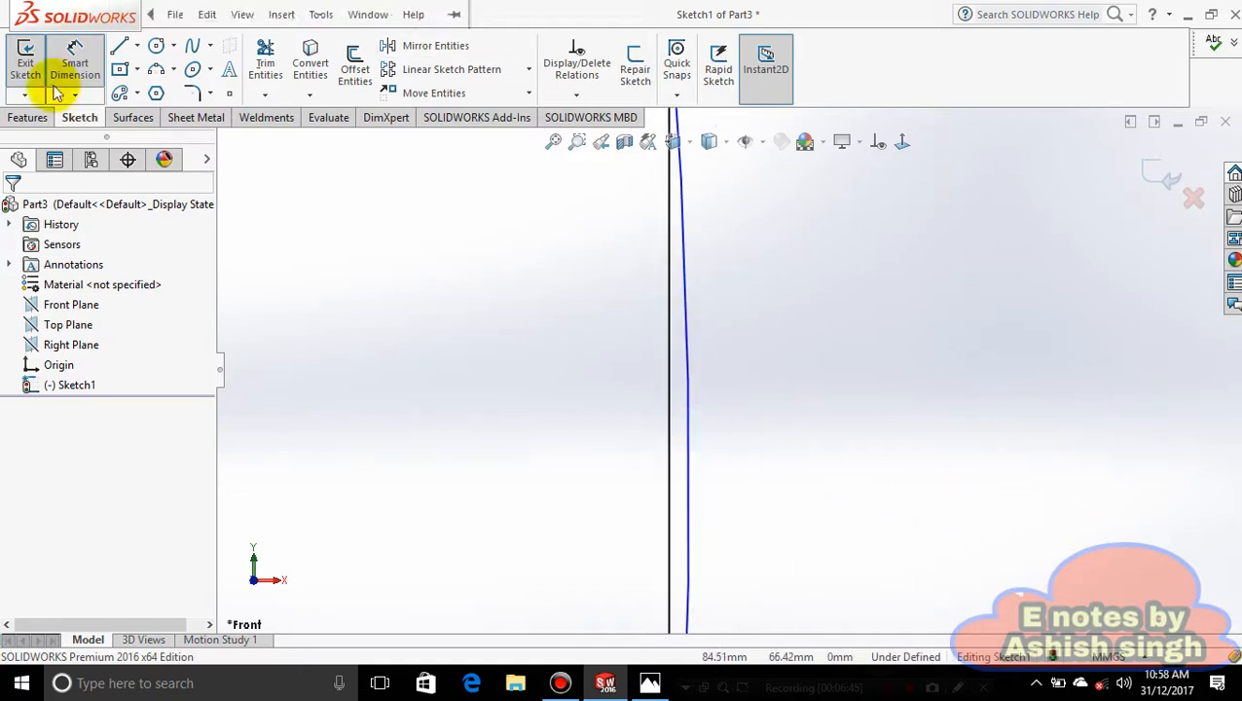
pyautogui.click(265, 60)
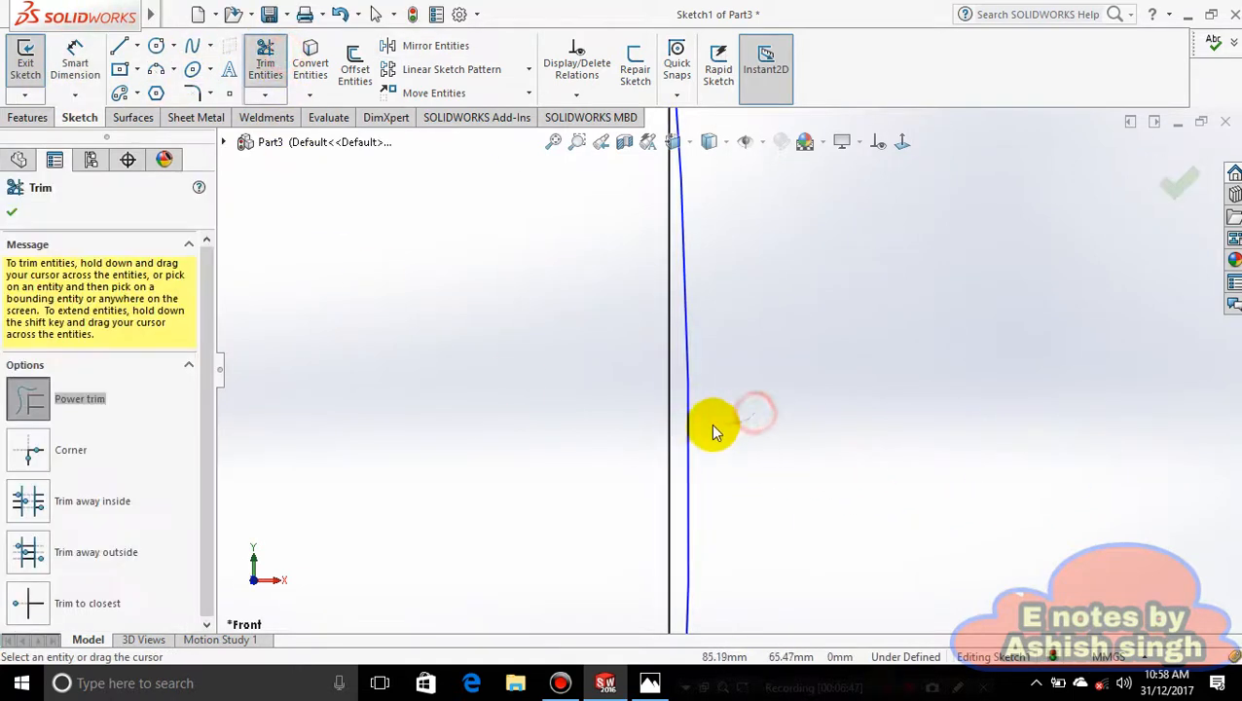
pyautogui.scroll(6, 686, 438)
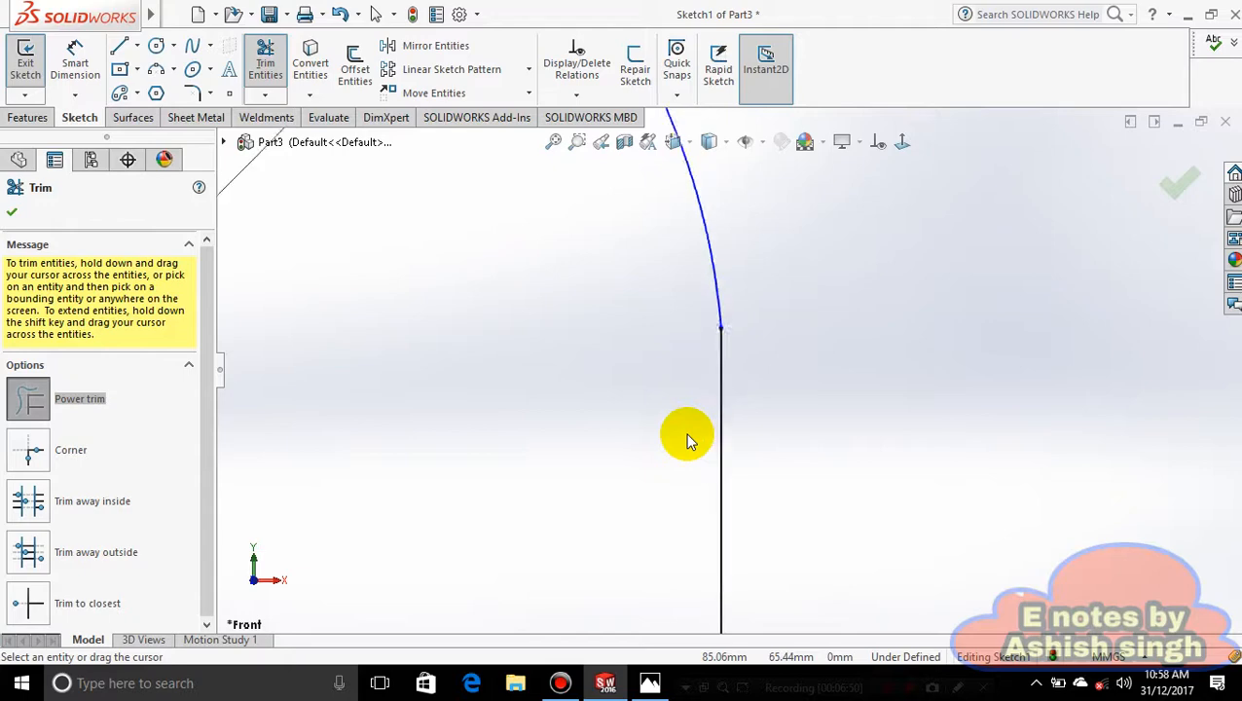
pyautogui.scroll(2, 682, 433)
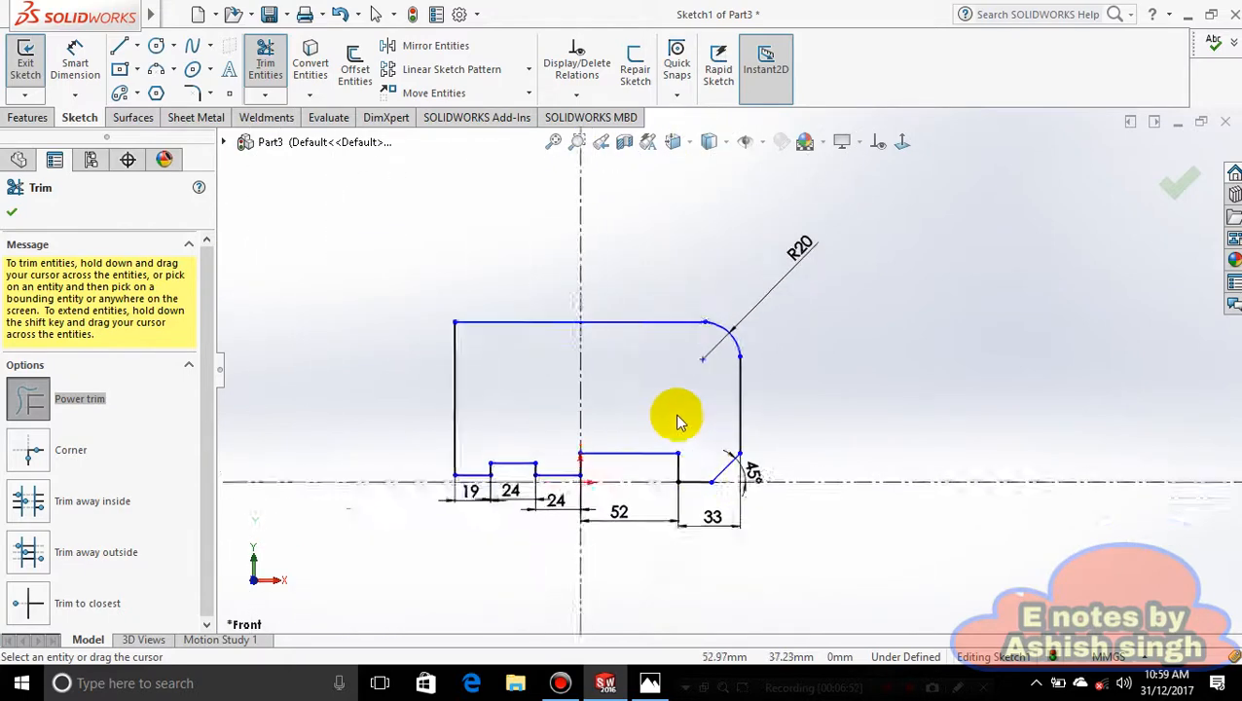
pyautogui.scroll(-2, 664, 399)
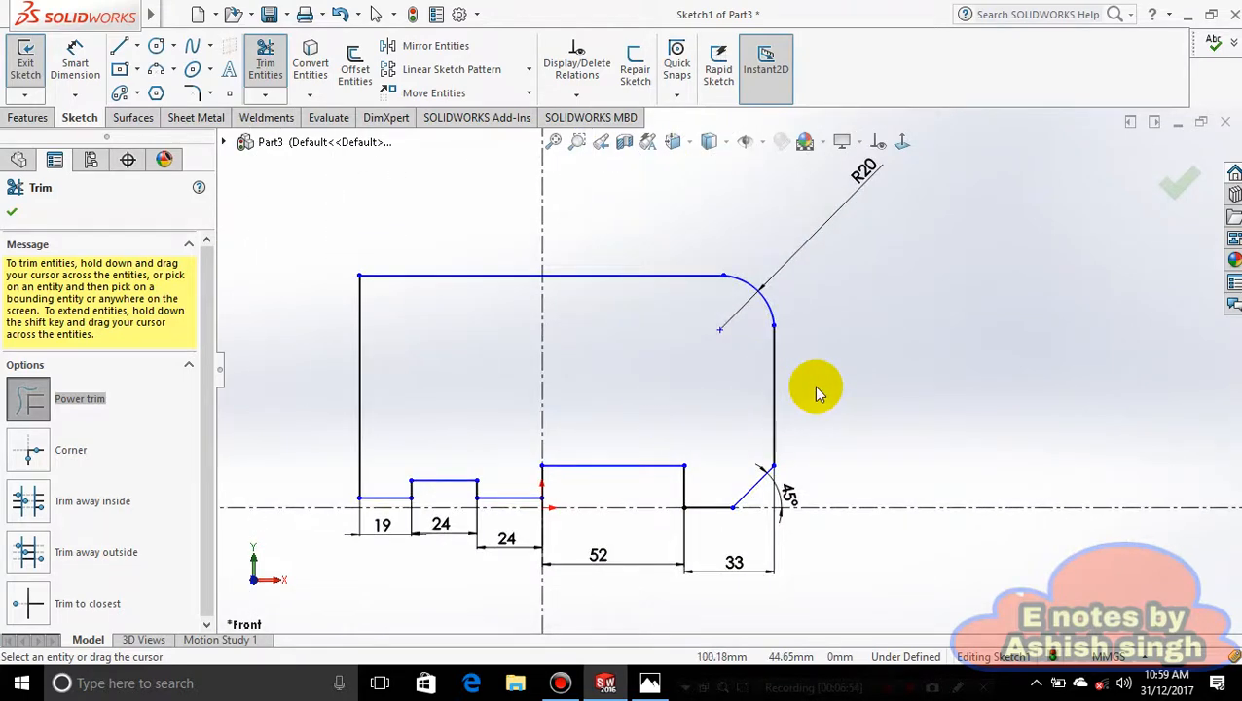
pyautogui.press('Escape')
# Check the upper-left rounding in 10.jpg and draw a 3 Point Arc of about 23 mm radius from the top edge to the left edge.
pyautogui.scroll(2, 714, 368)
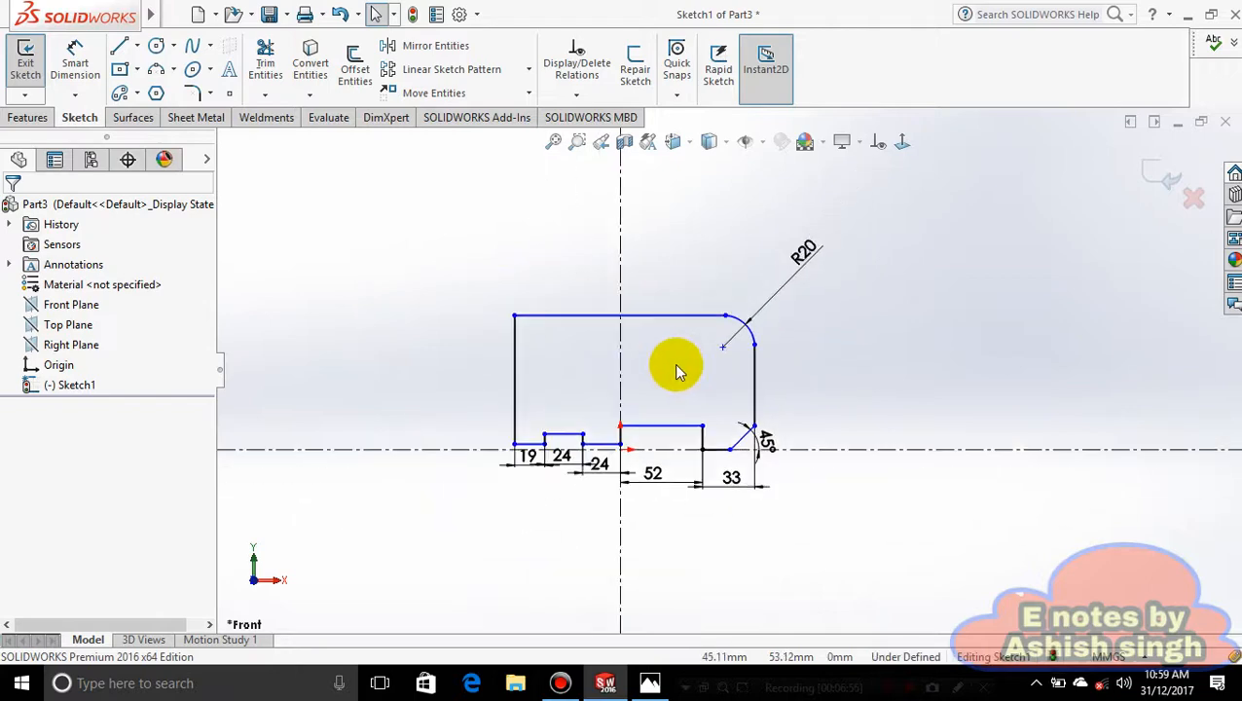
pyautogui.scroll(-2, 674, 363)
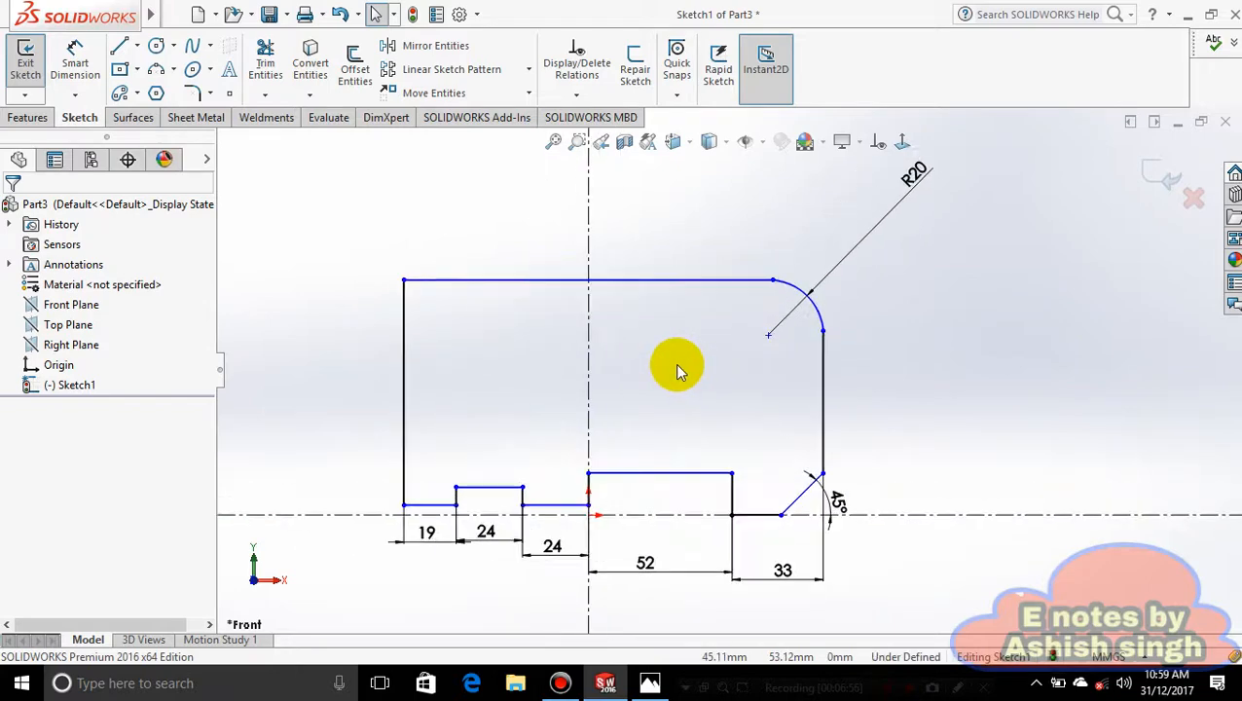
pyautogui.click(649, 683)
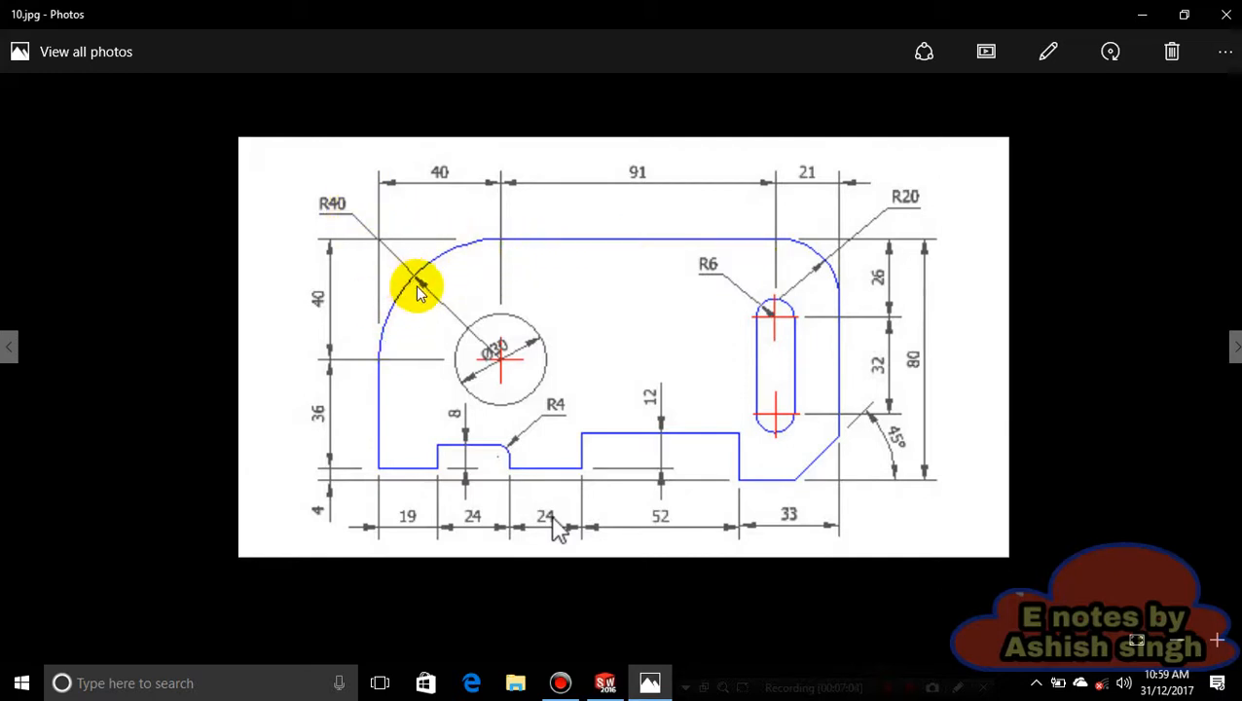
pyautogui.click(648, 682)
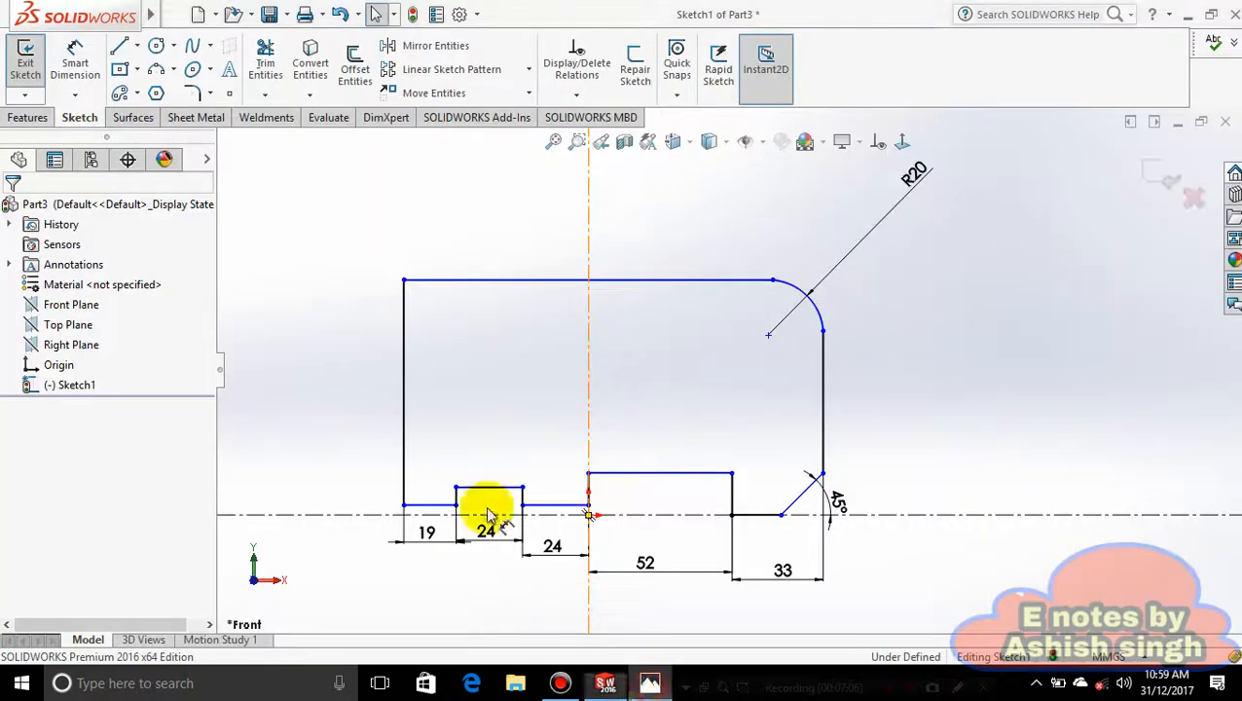
pyautogui.click(173, 69)
pyautogui.click(176, 133)
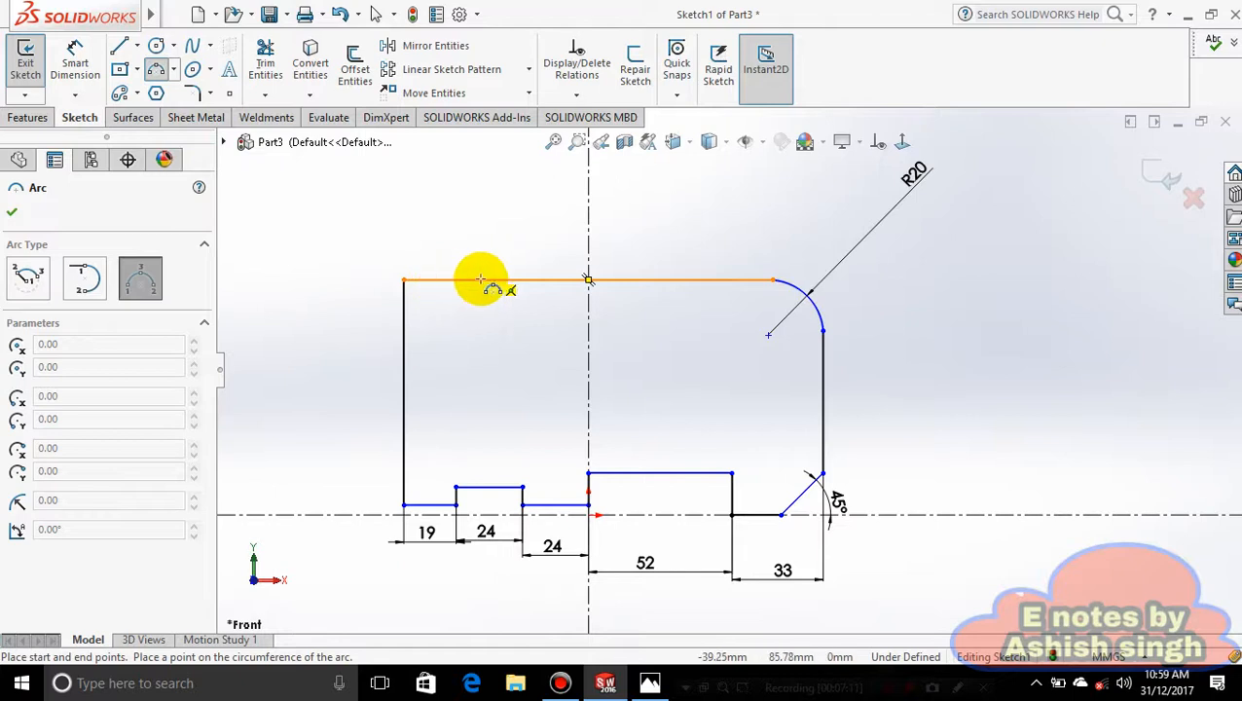
pyautogui.click(404, 280)
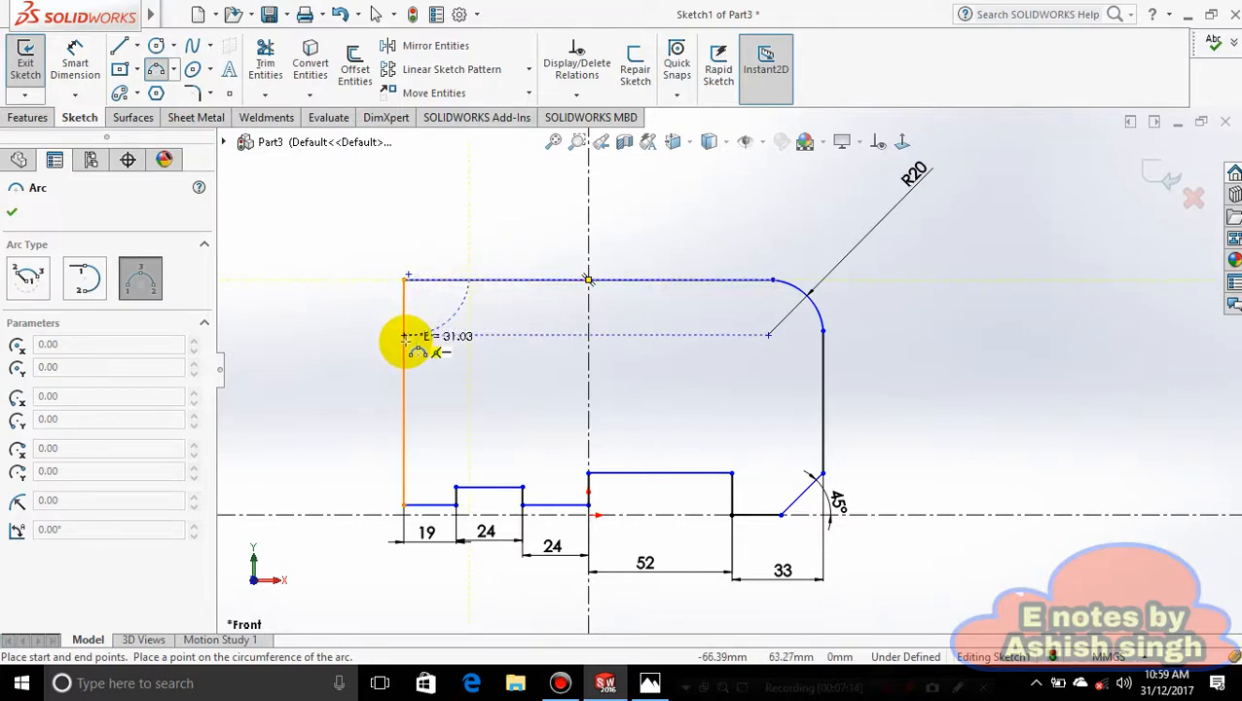
pyautogui.click(404, 343)
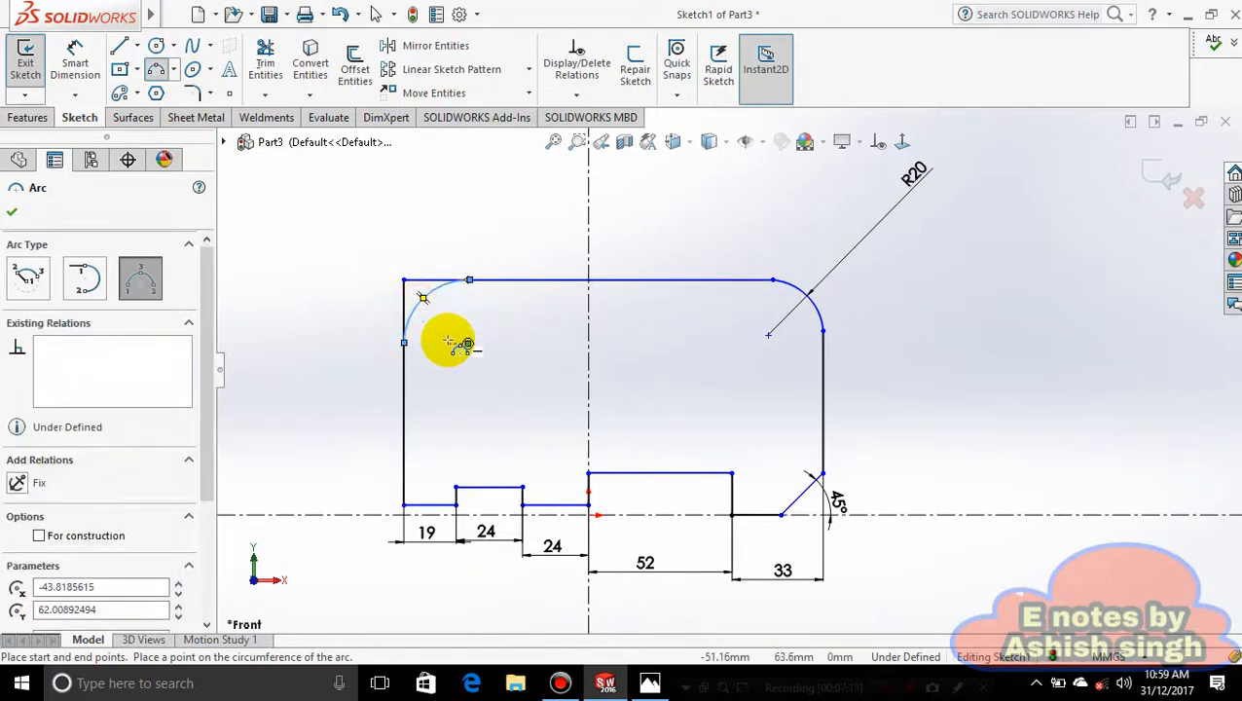
pyautogui.press('Escape')
# Dimension the upper-left corner arc with a radius of 40 mm.
pyautogui.click(90, 56)
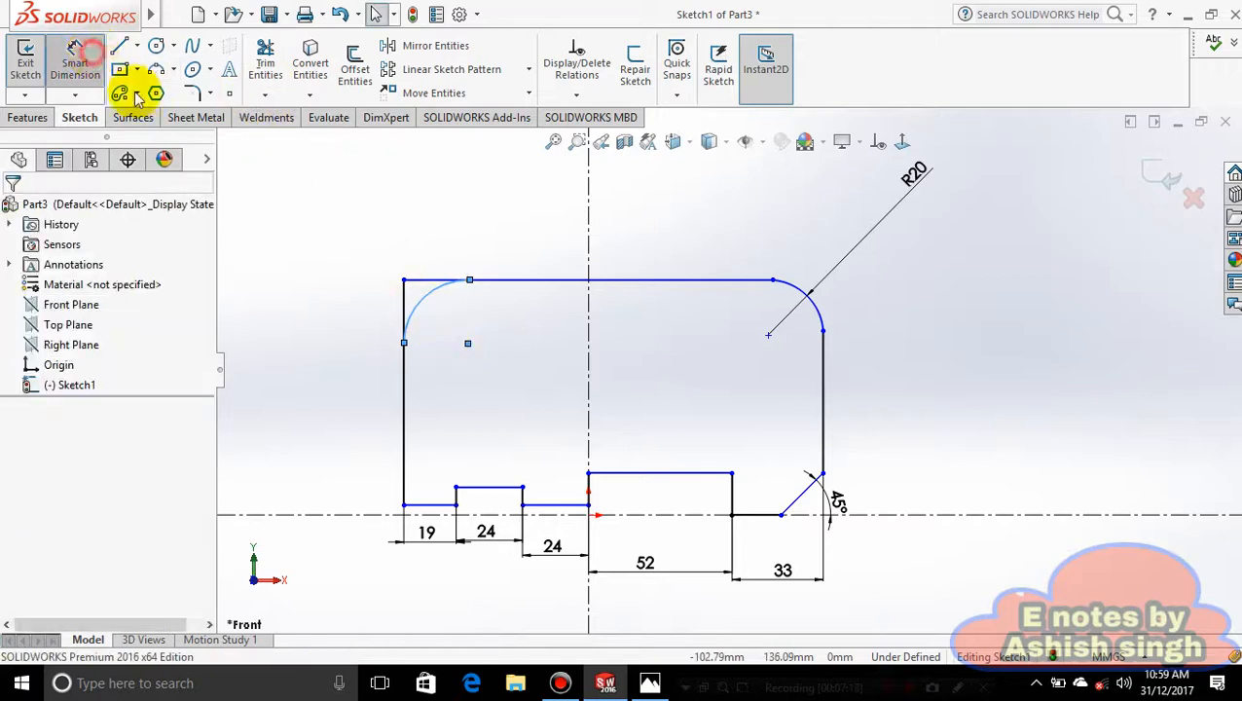
pyautogui.click(287, 199)
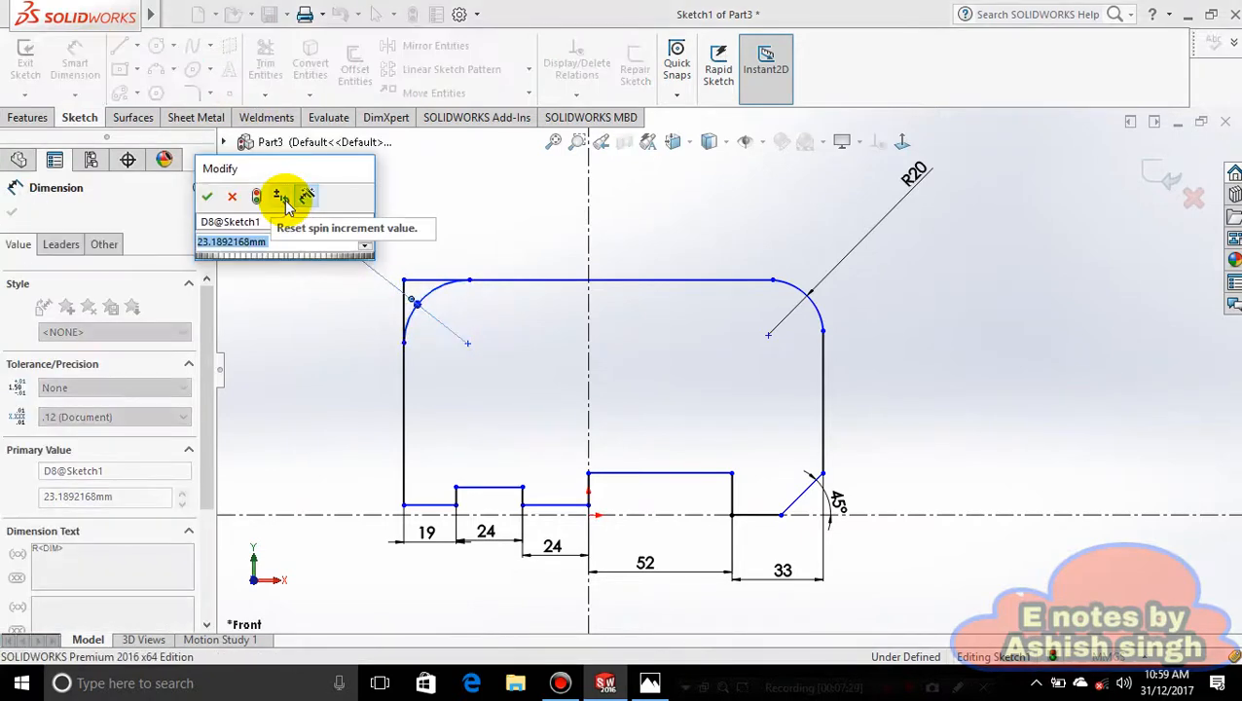
pyautogui.write('40')
pyautogui.press('Return')
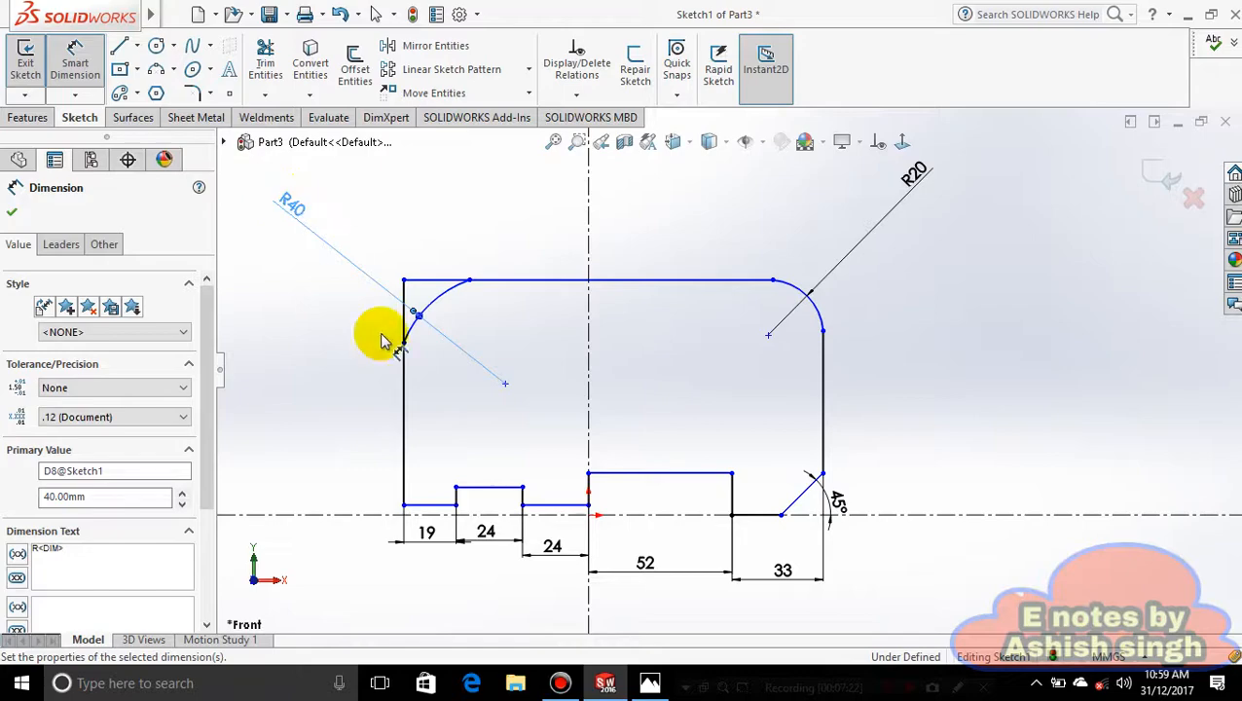
# Check the upper-left rounding in 10.jpg and trim away the square corner line ends outside the R40 arc, using Power trim.
pyautogui.click(652, 681)
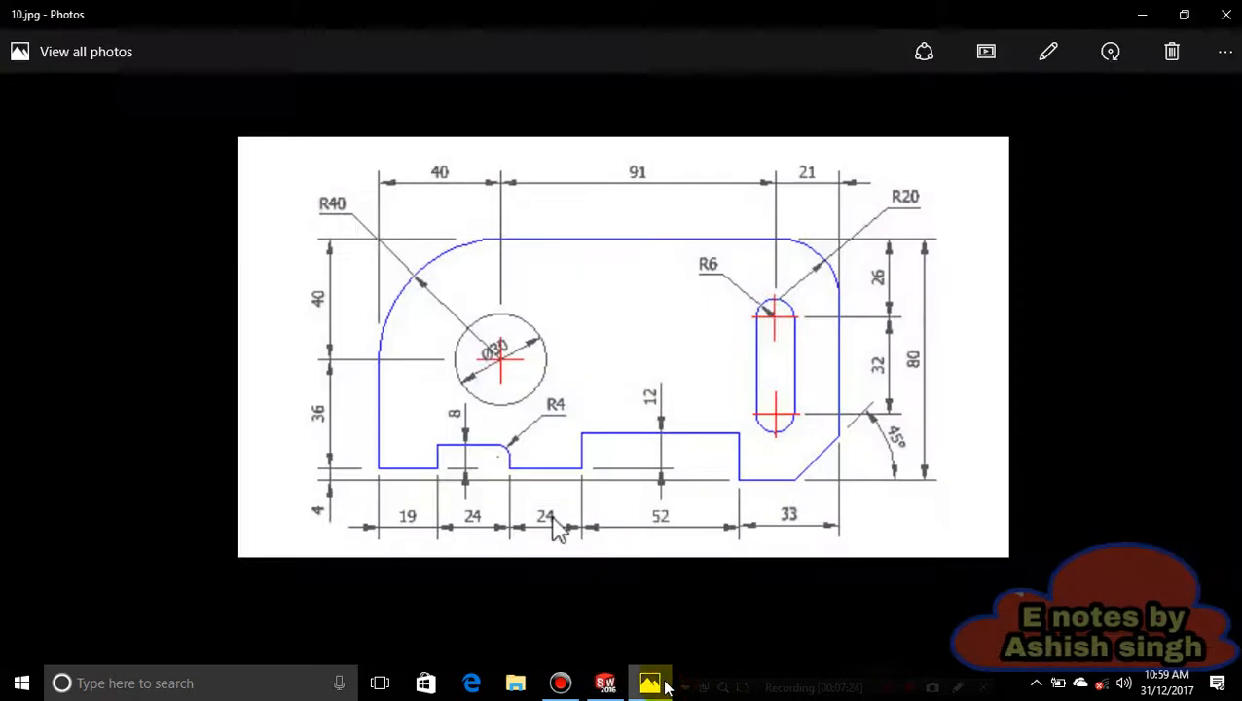
pyautogui.click(643, 679)
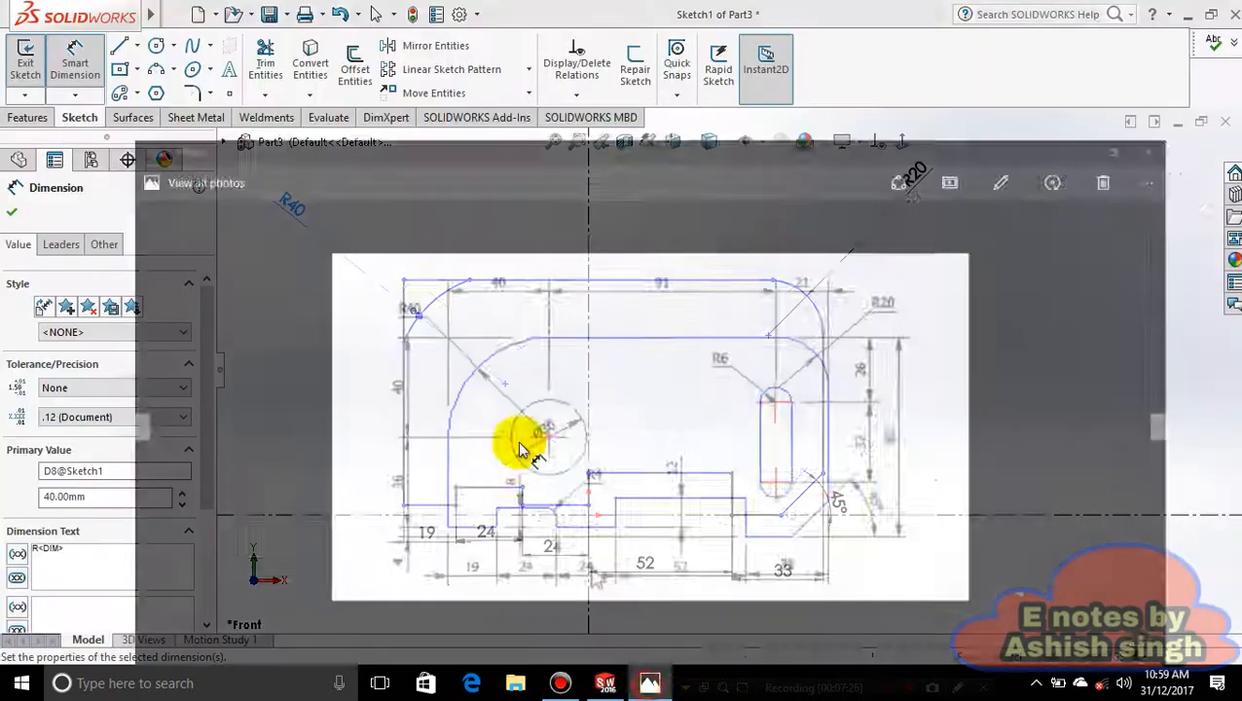
pyautogui.scroll(-3, 470, 366)
pyautogui.click(266, 60)
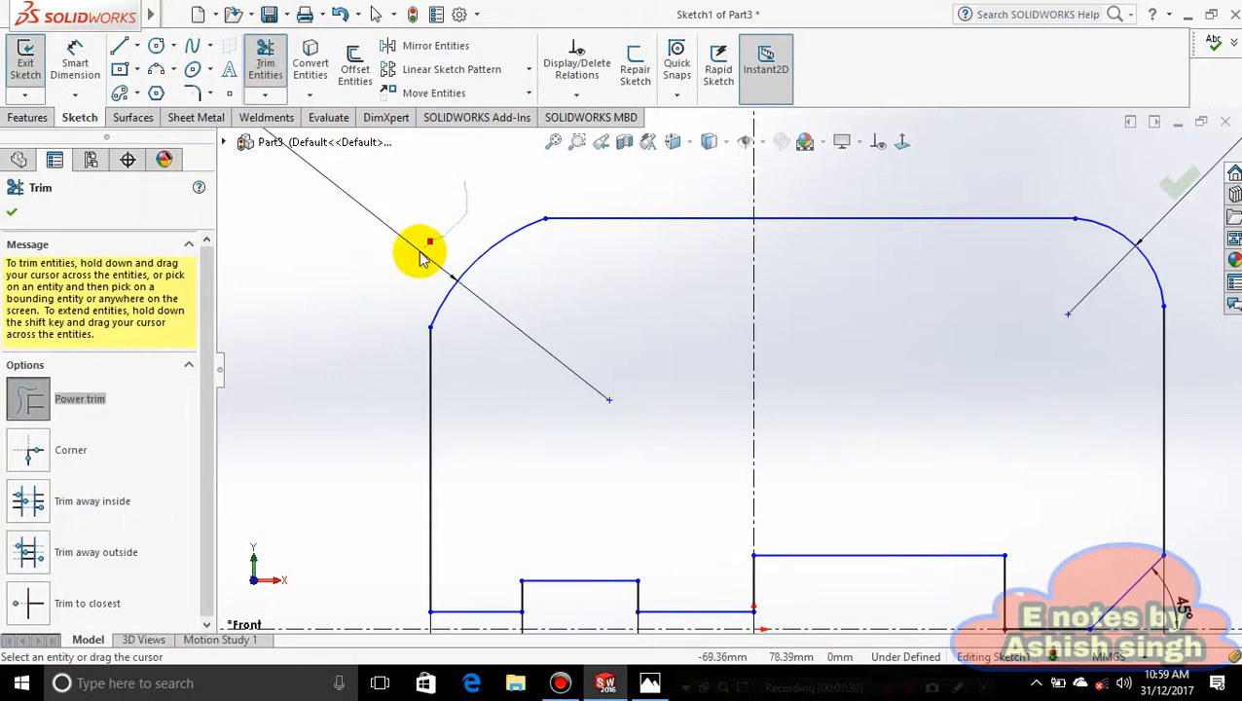
pyautogui.scroll(5, 513, 327)
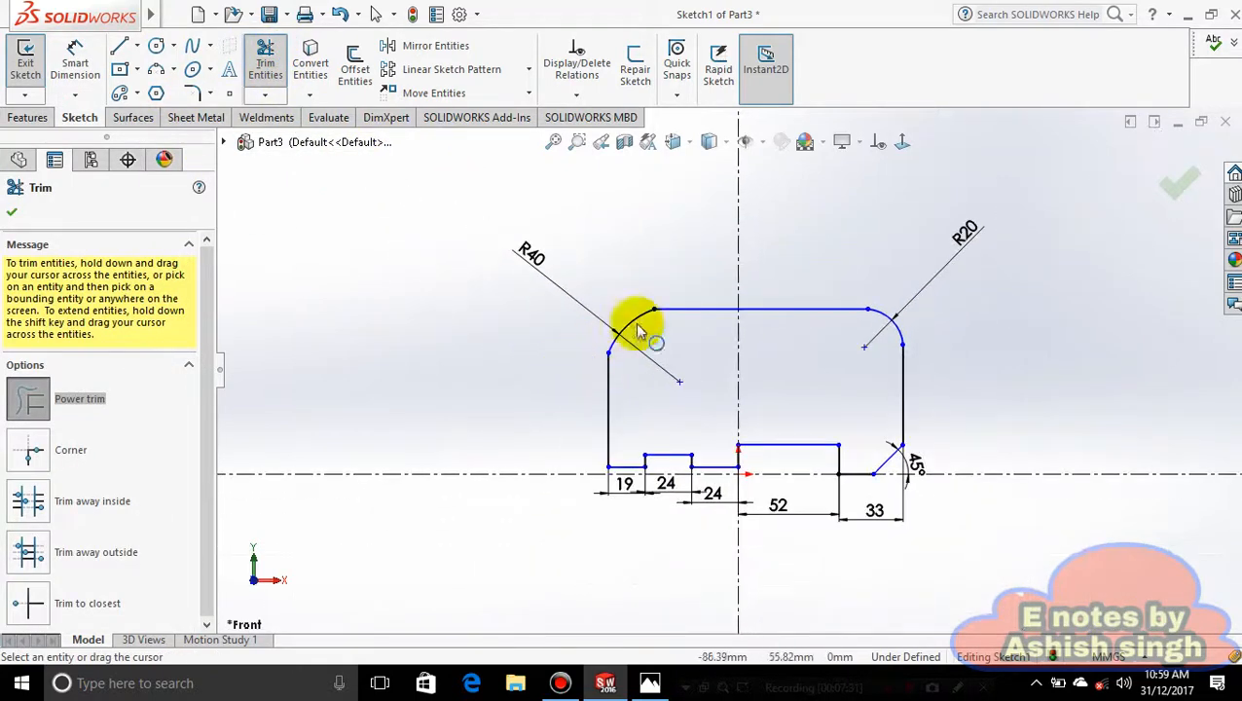
pyautogui.scroll(-2, 699, 319)
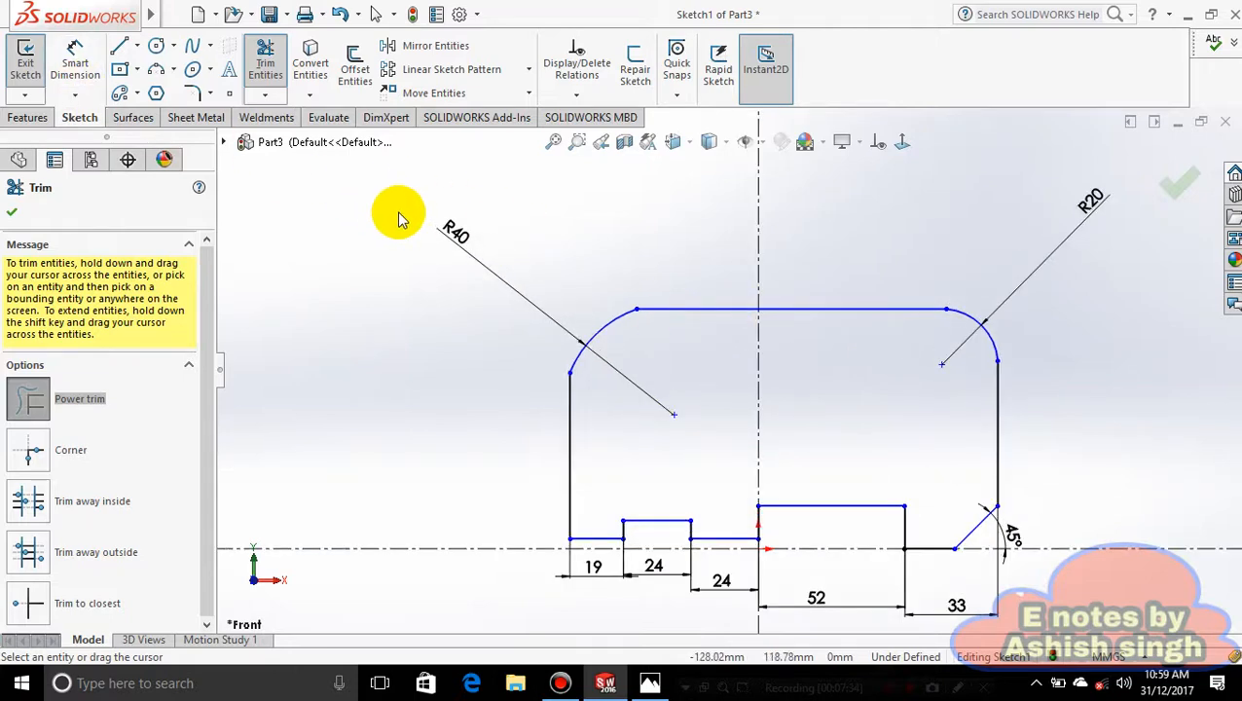
pyautogui.press('Escape')
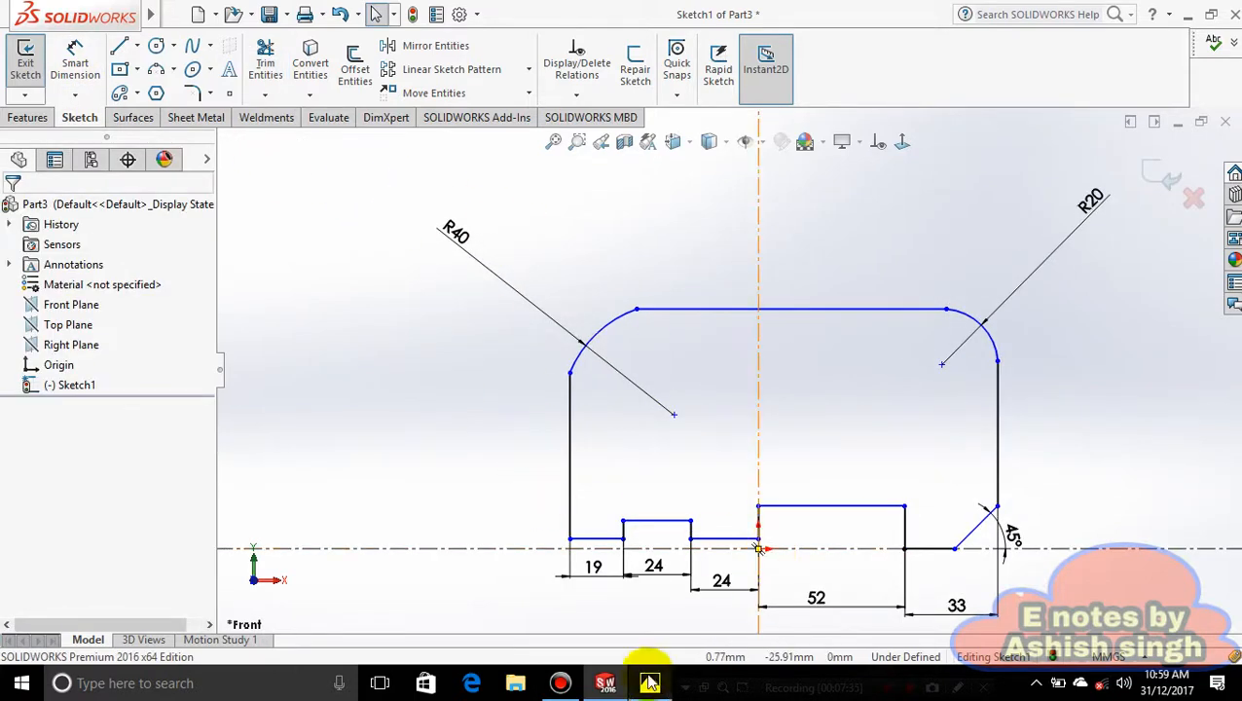
# Check the top edge's length in 10.jpg and dimension the top horizontal line at 91 mm.
pyautogui.click(649, 682)
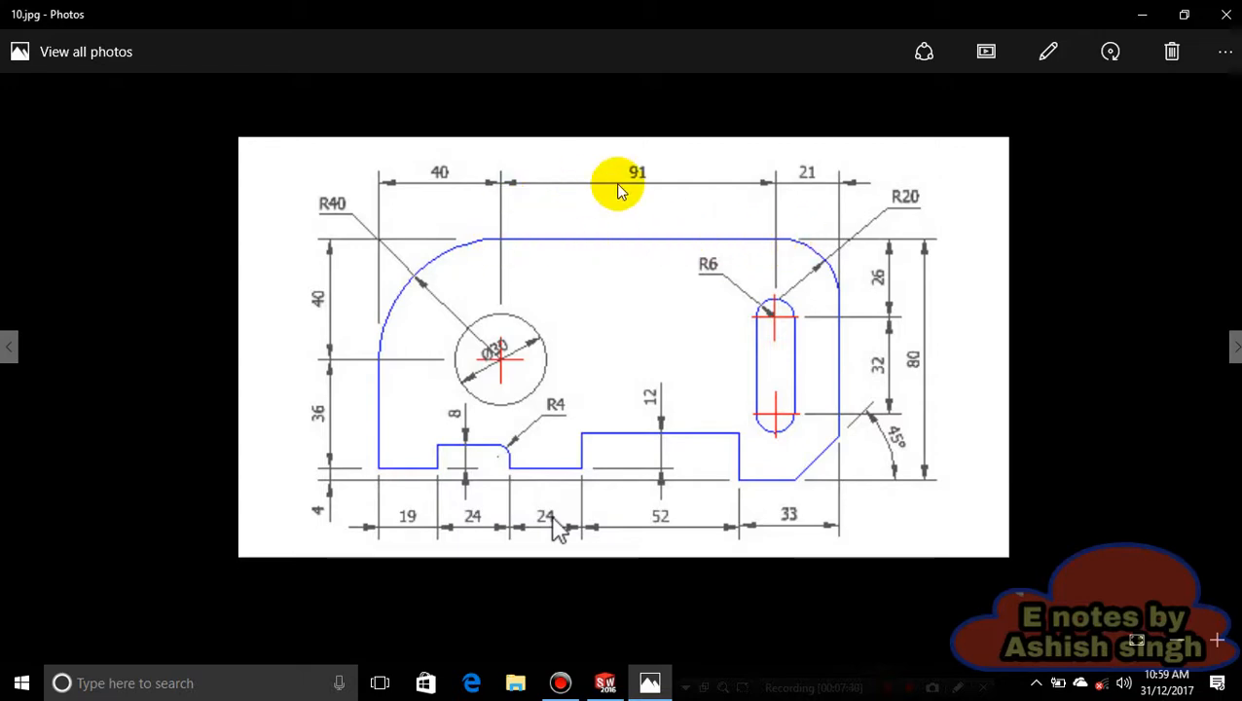
pyautogui.click(649, 682)
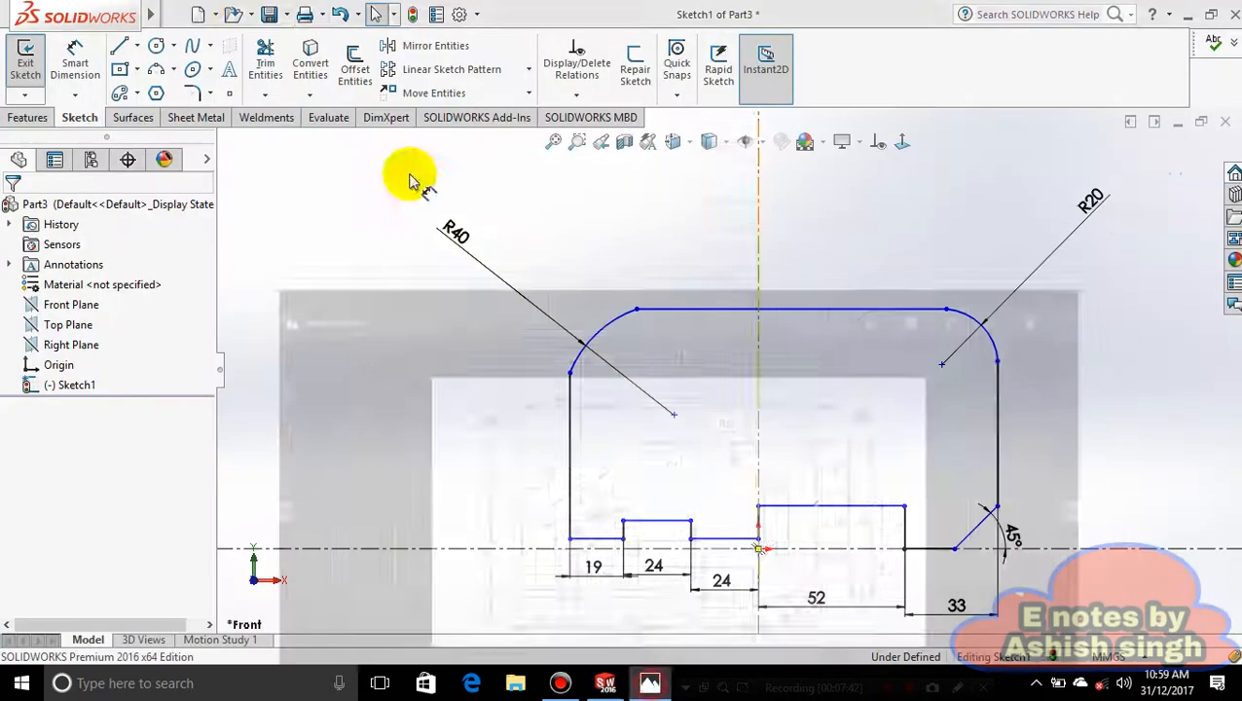
pyautogui.click(78, 55)
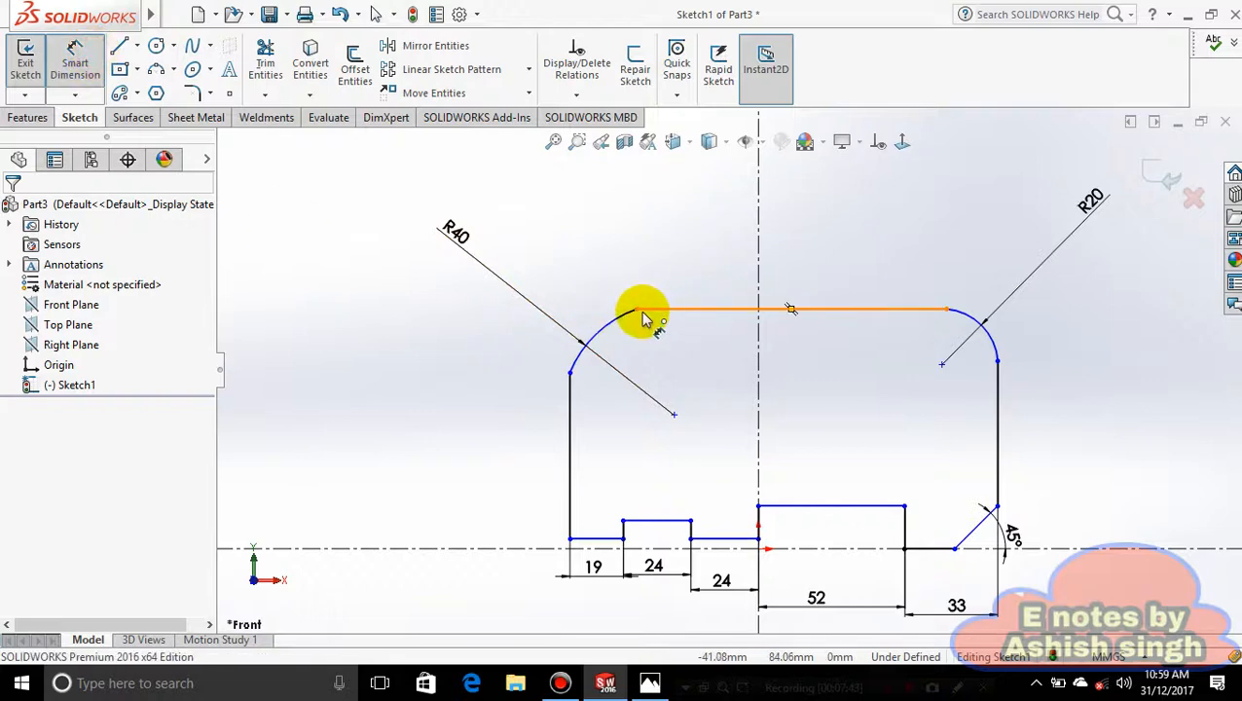
pyautogui.click(694, 310)
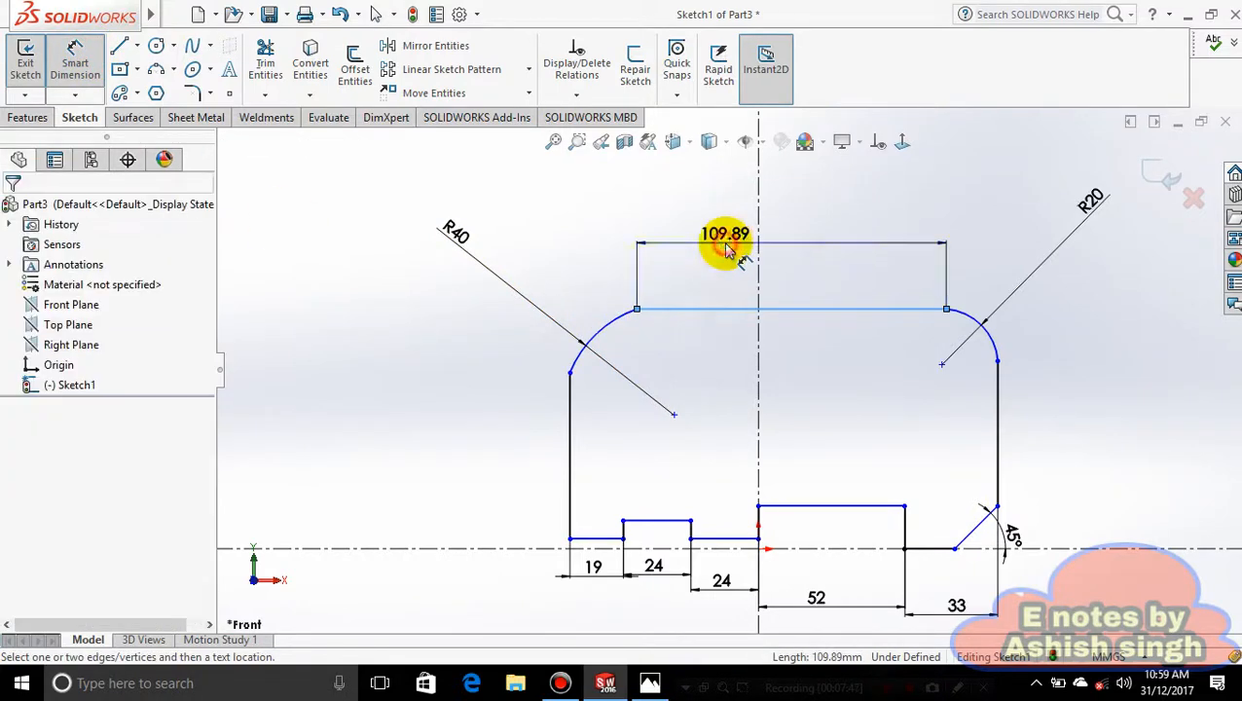
pyautogui.click(727, 243)
pyautogui.write('91')
pyautogui.press('Return')
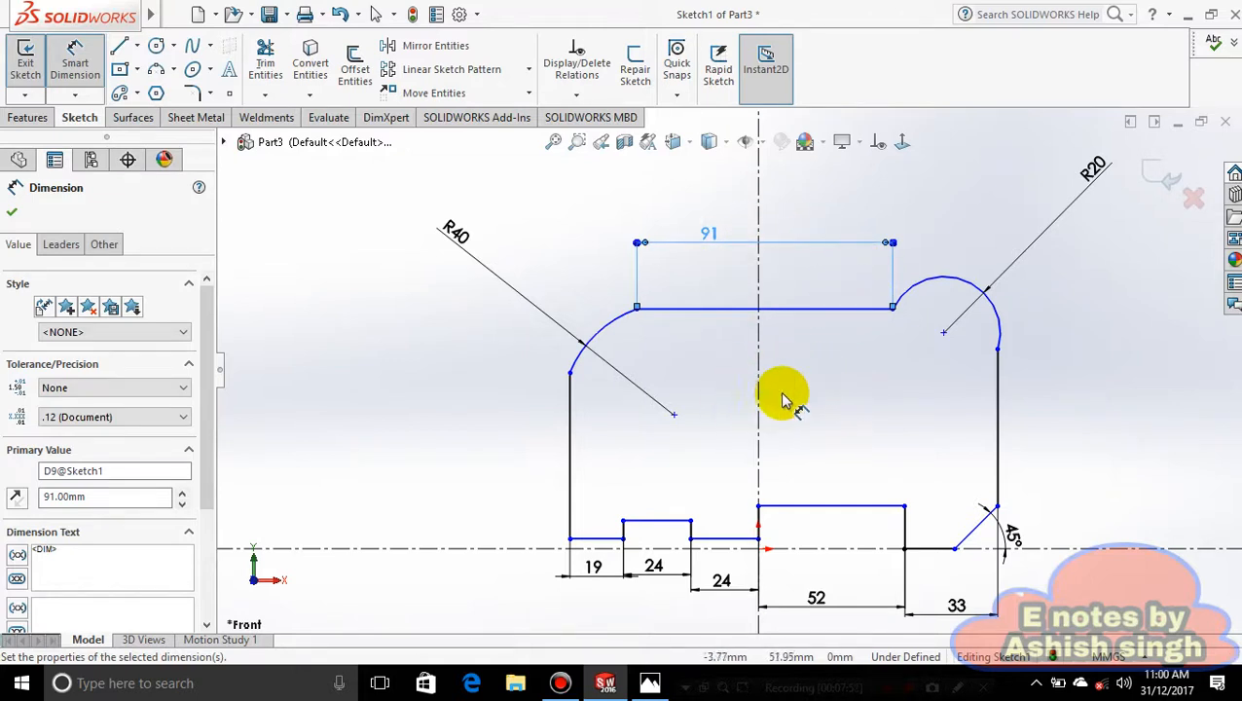
pyautogui.click(821, 378)
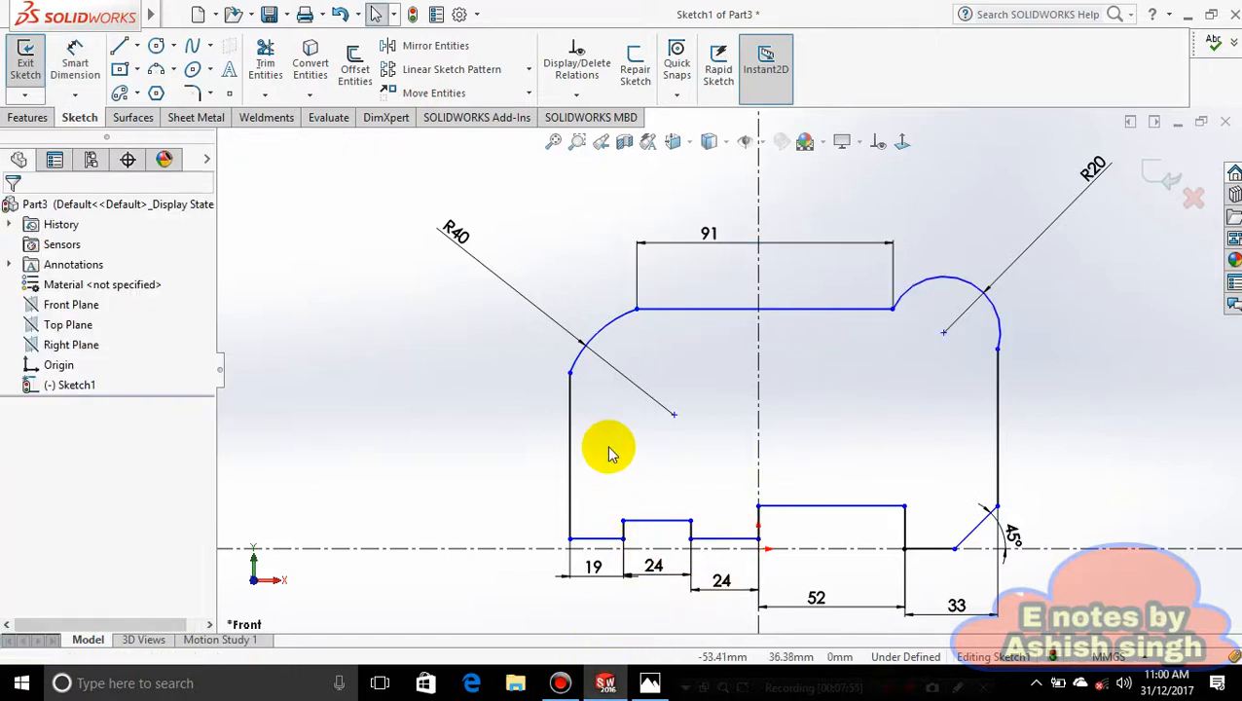
pyautogui.click(642, 435)
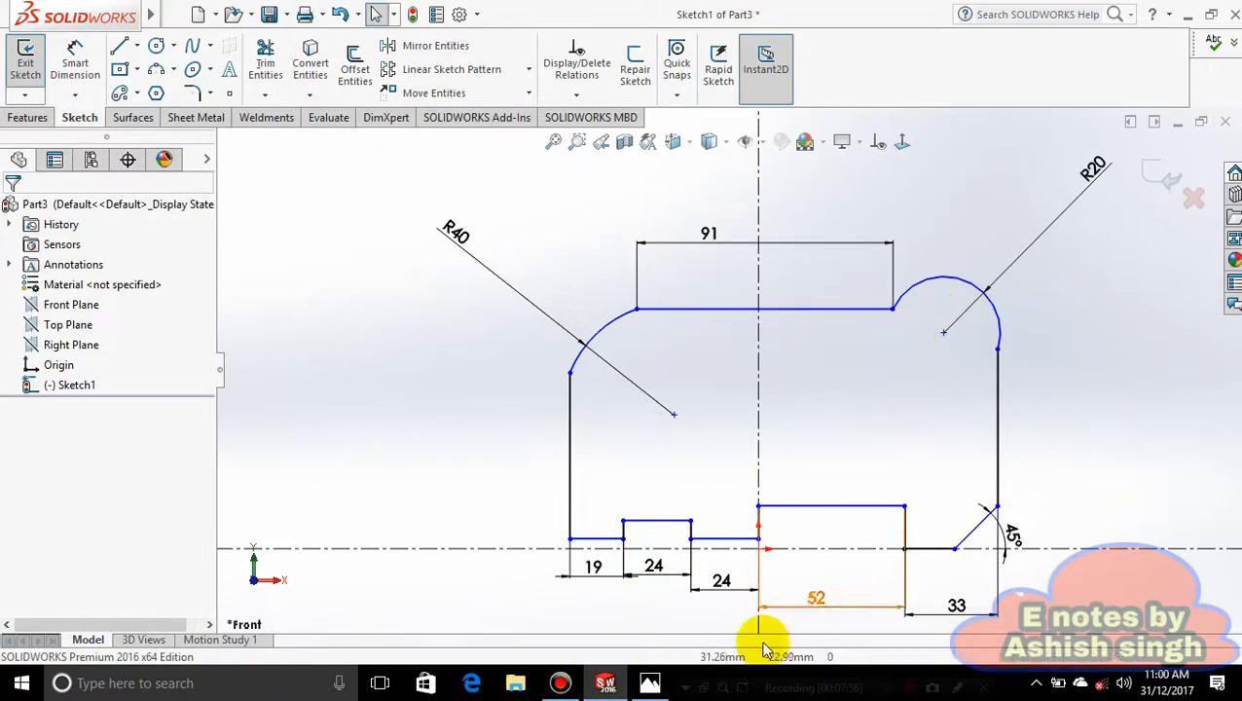
# Consult 10.jpg, dimension the horizontal distance between the upper-right arc's endpoints at 21 mm, and shift that dimension's text outward.
pyautogui.click(649, 682)
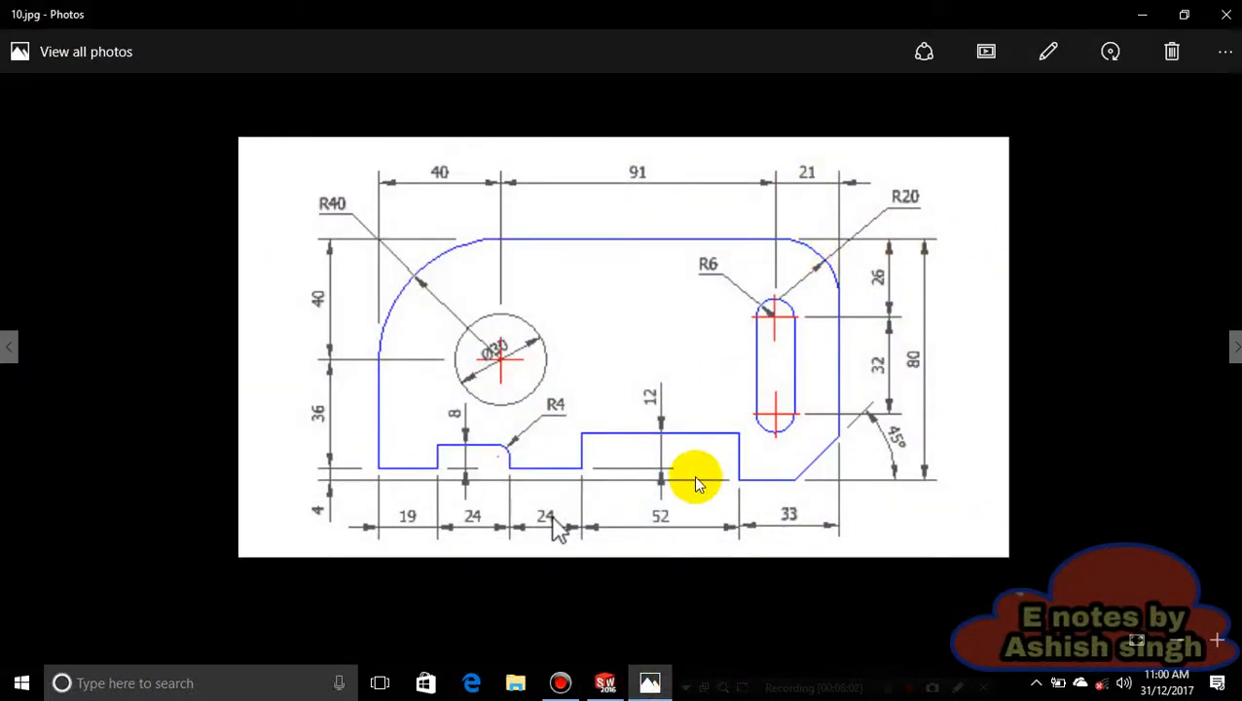
pyautogui.hotkey('alt', 'Tab')
pyautogui.click(78, 53)
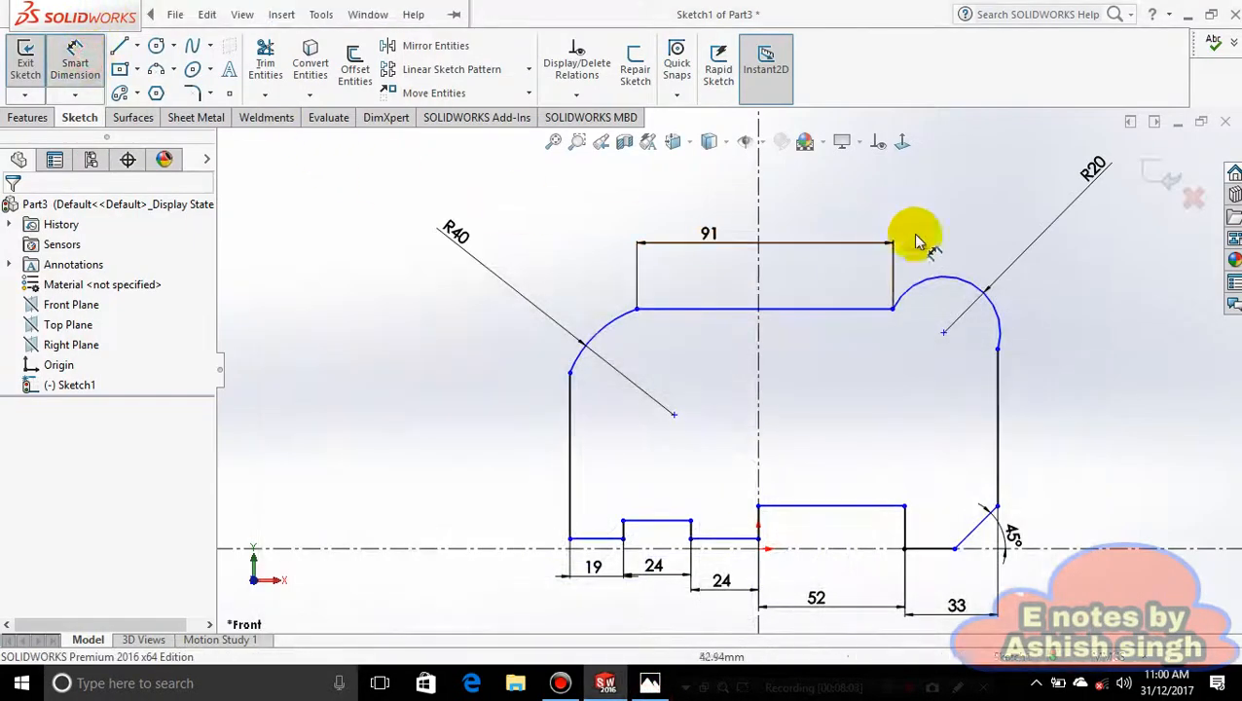
pyautogui.click(894, 310)
pyautogui.click(997, 348)
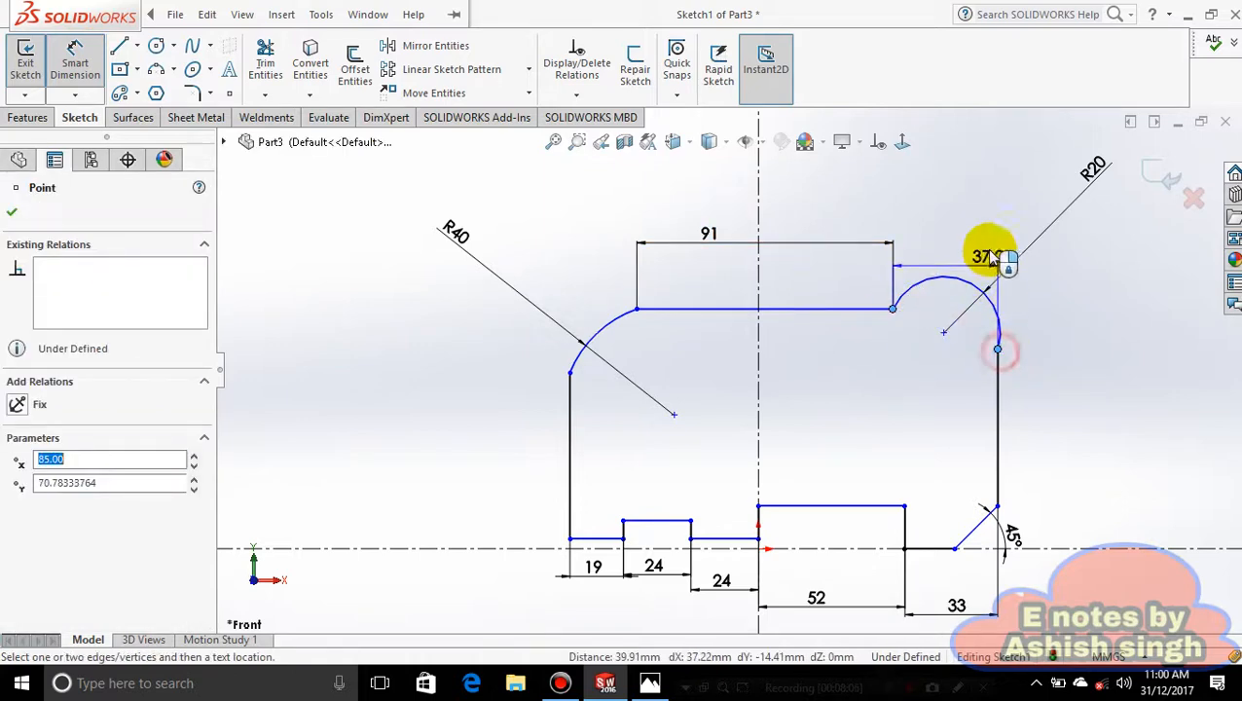
pyautogui.click(957, 203)
pyautogui.write('21')
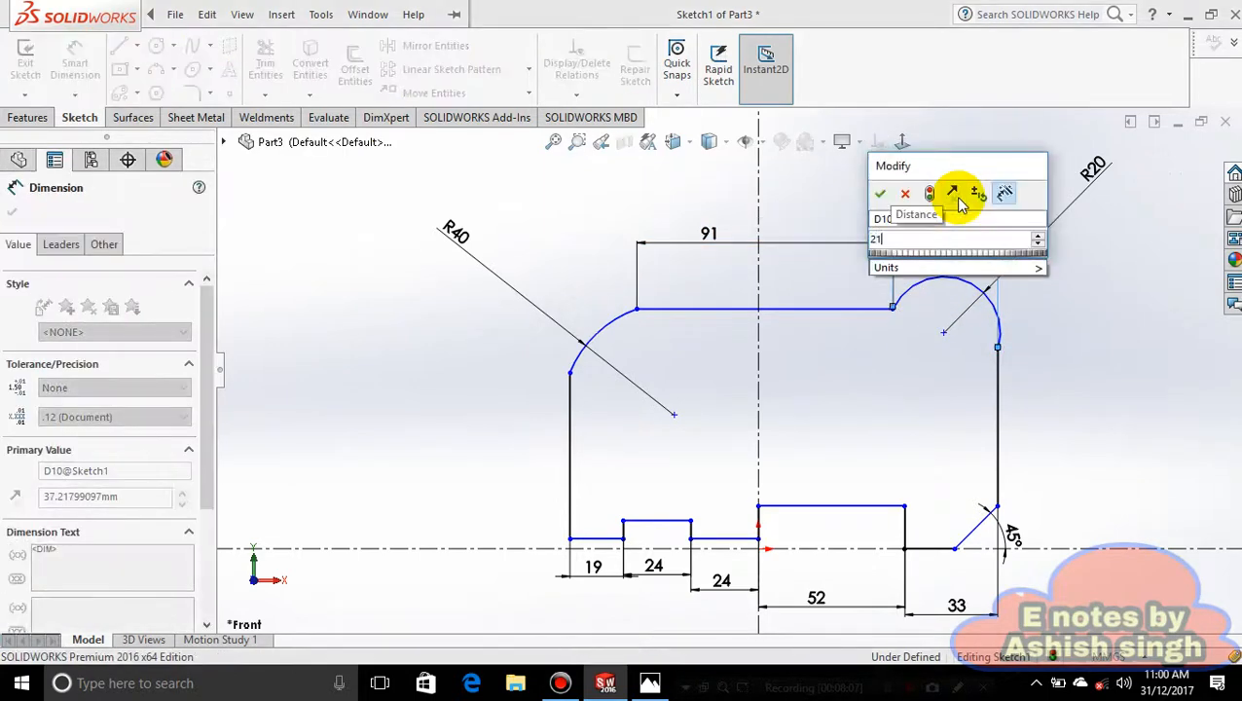
pyautogui.press('Return')
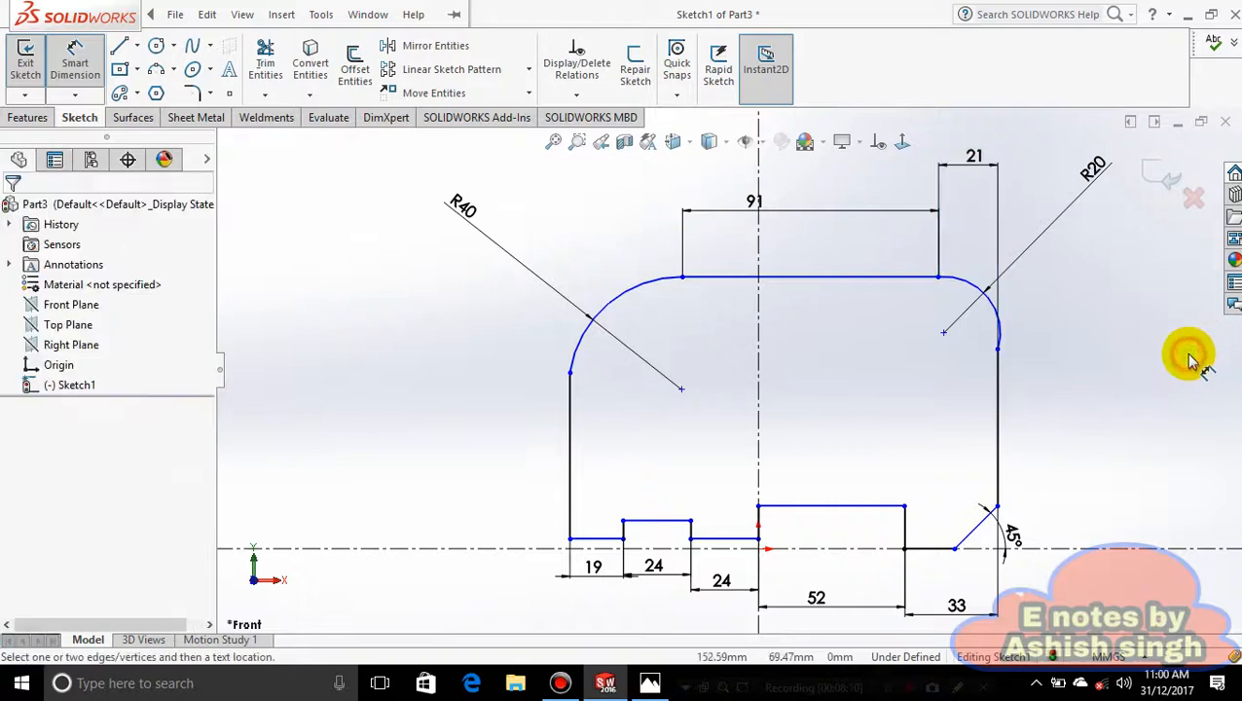
pyautogui.moveTo(990, 166); pyautogui.dragTo(1012, 154)
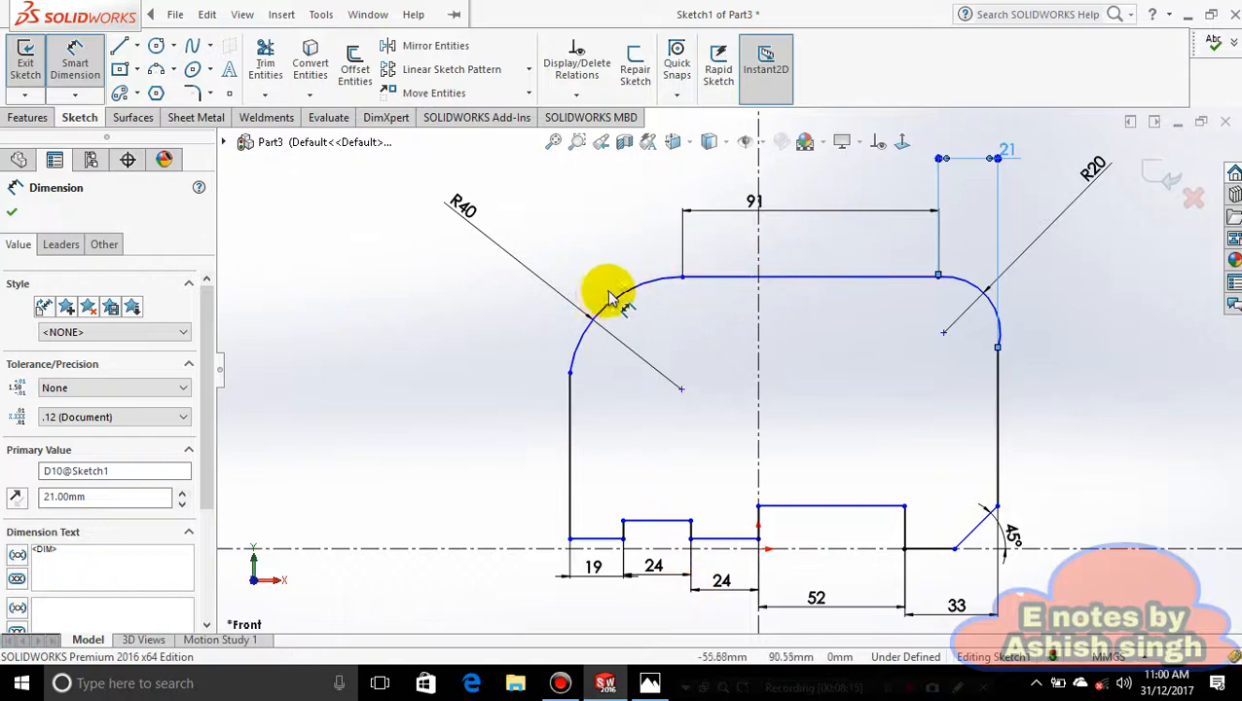
# Check the upper-left width in 10.jpg and try to dimension the horizontal distance between the R40 arc's endpoints.
pyautogui.click(650, 684)
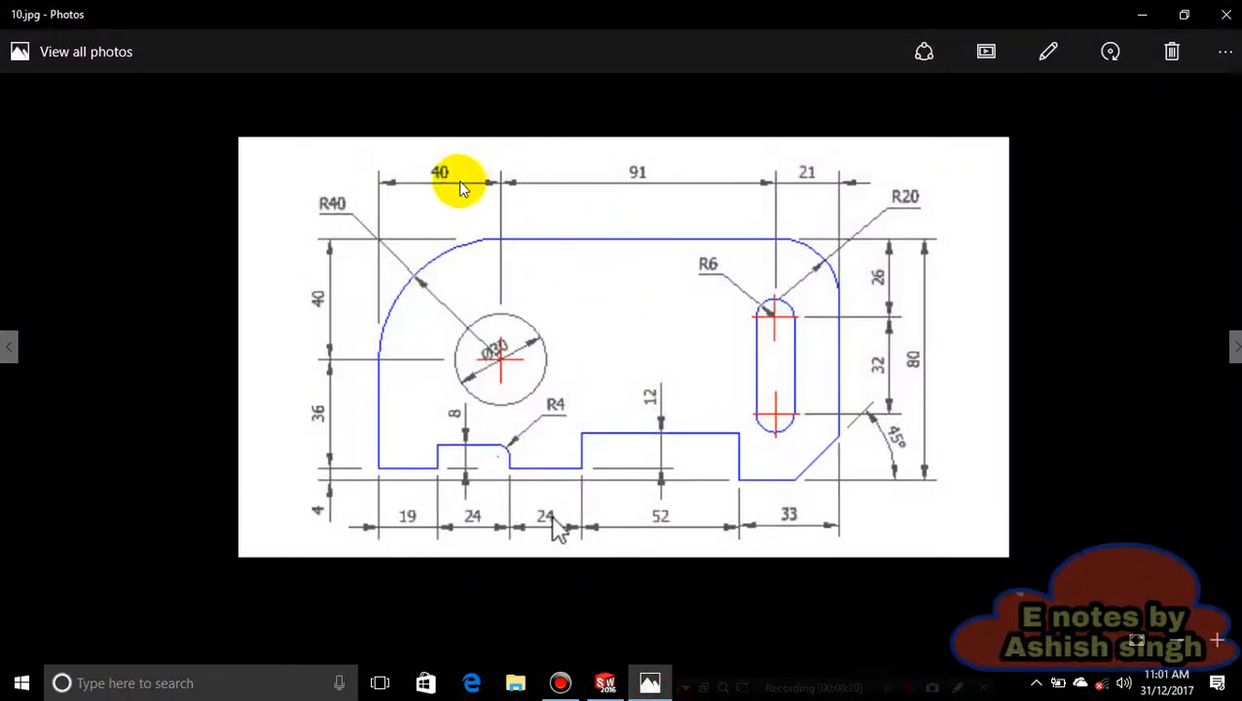
pyautogui.click(628, 684)
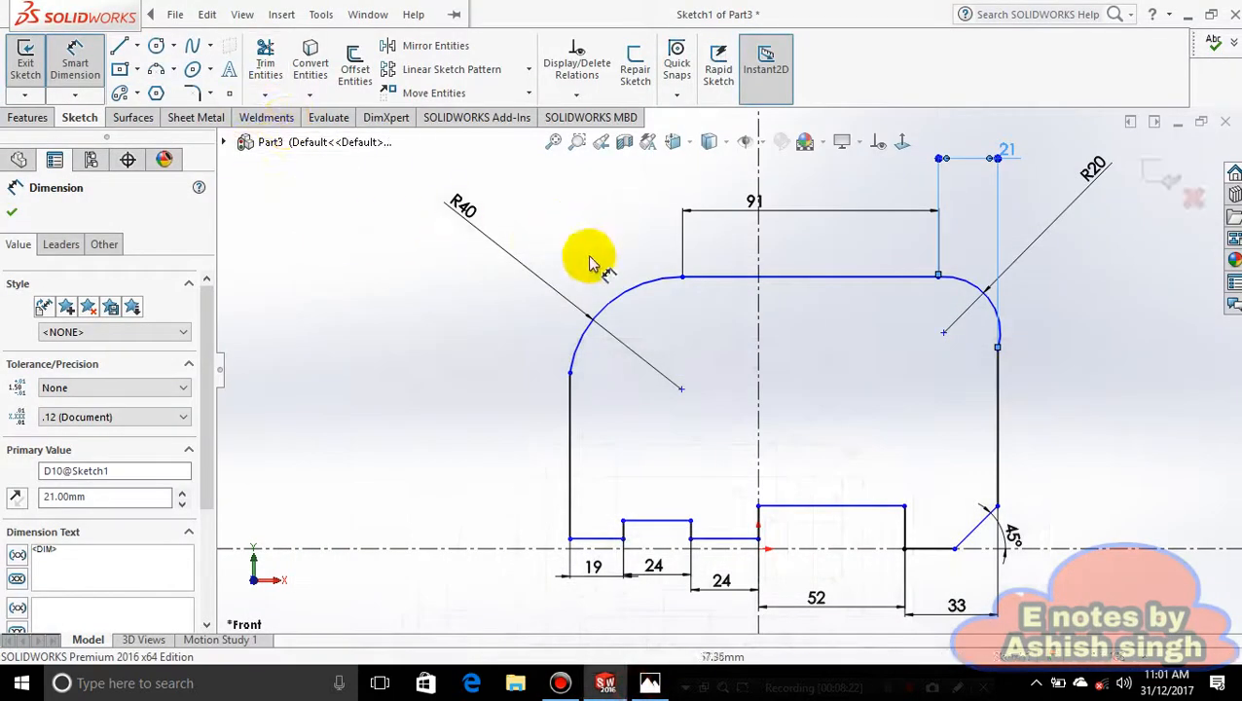
pyautogui.click(684, 280)
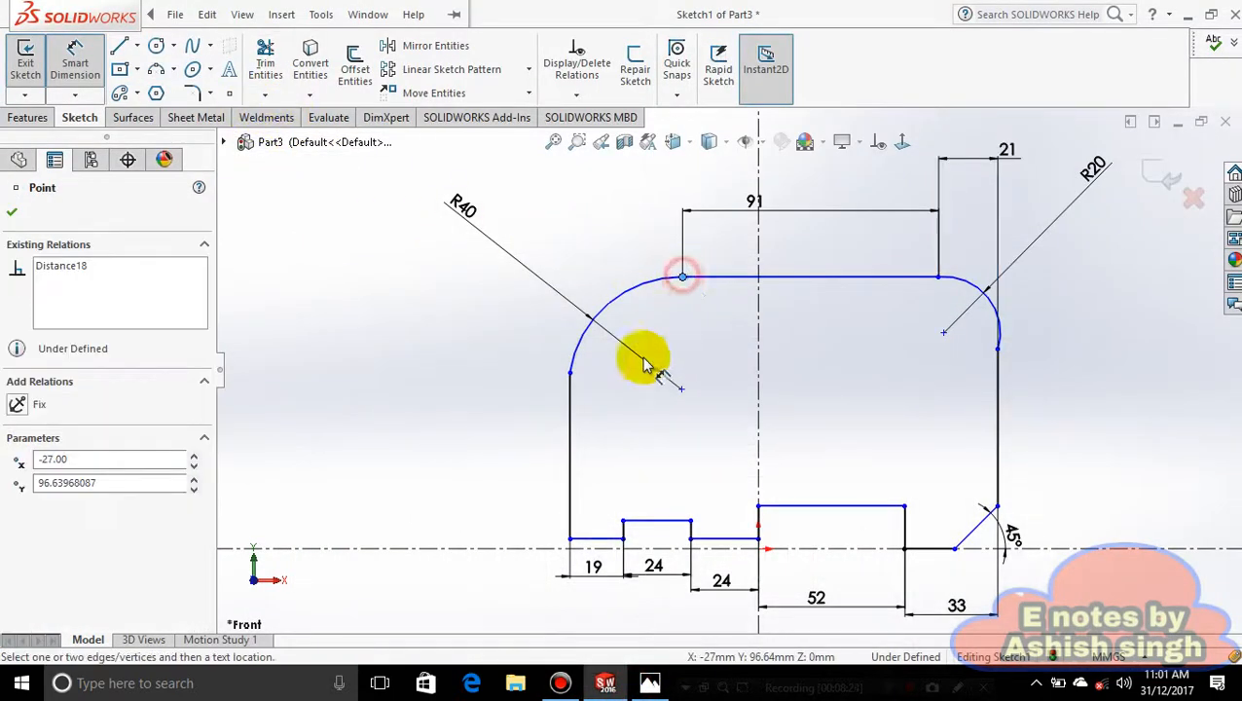
pyautogui.click(571, 375)
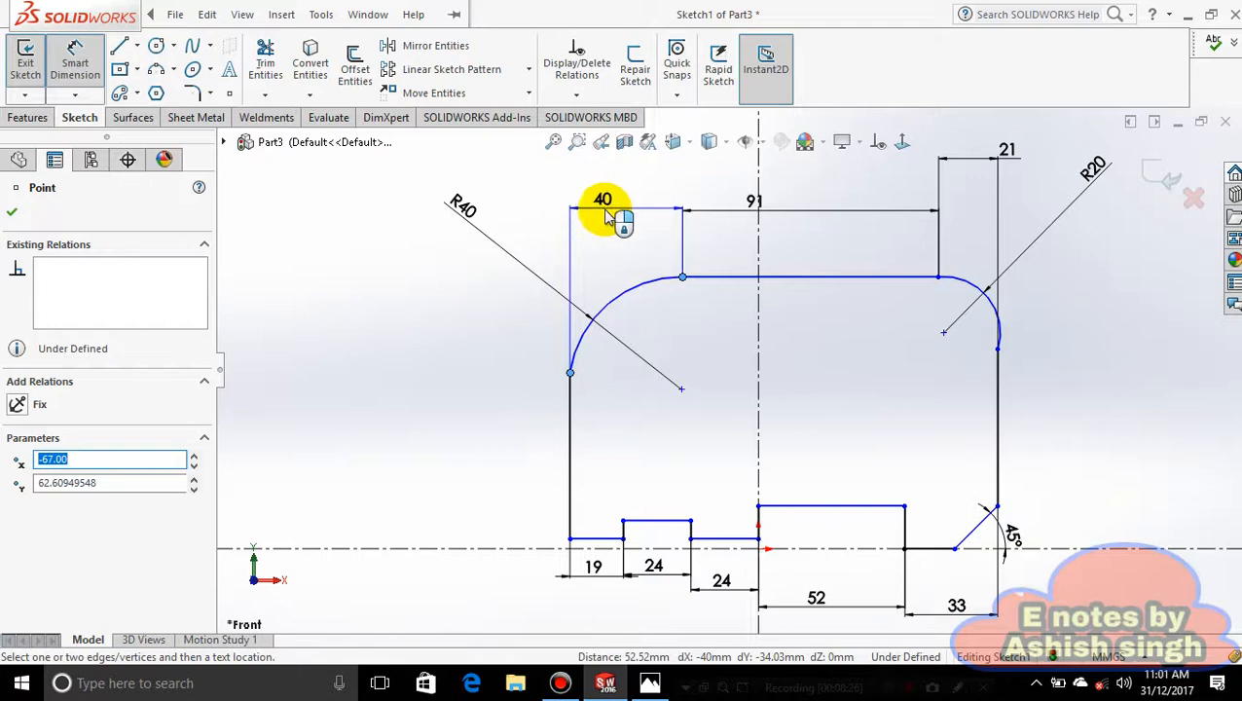
pyautogui.click(606, 216)
pyautogui.click(720, 361)
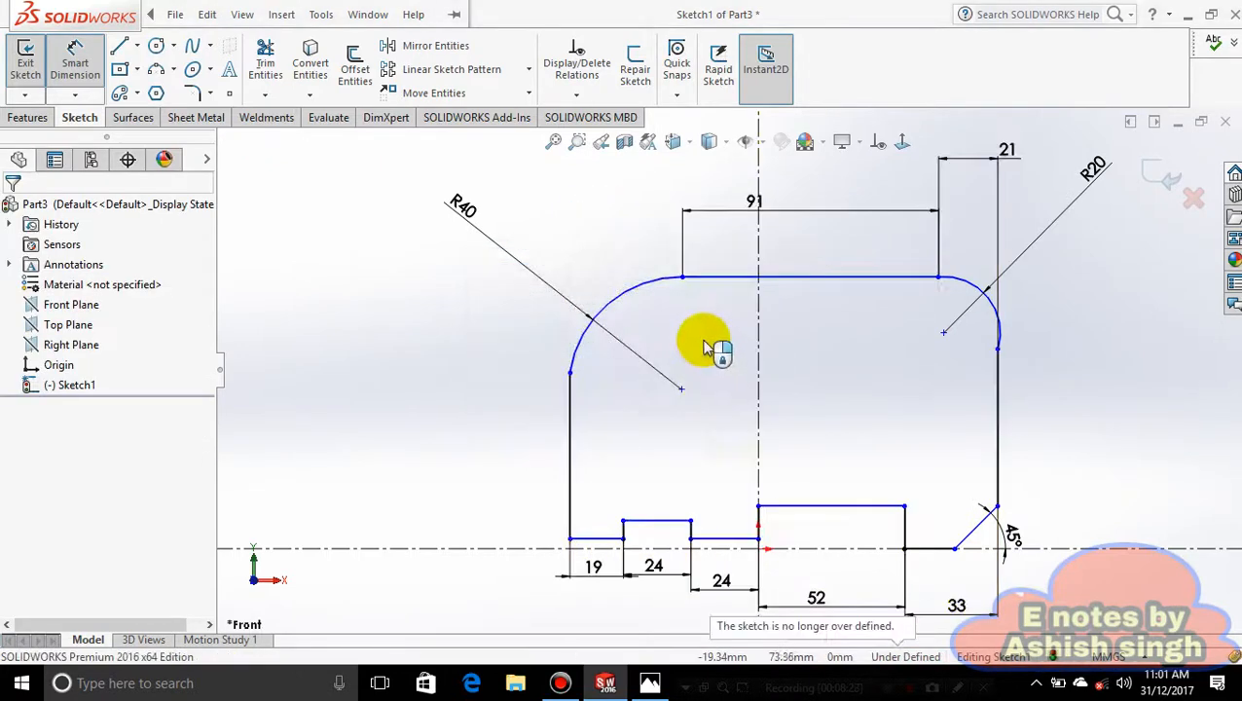
# Check the lower-left offset in 10.jpg and dimension the 19 mm bottom edge at 4 mm above the horizontal centerline.
pyautogui.click(647, 680)
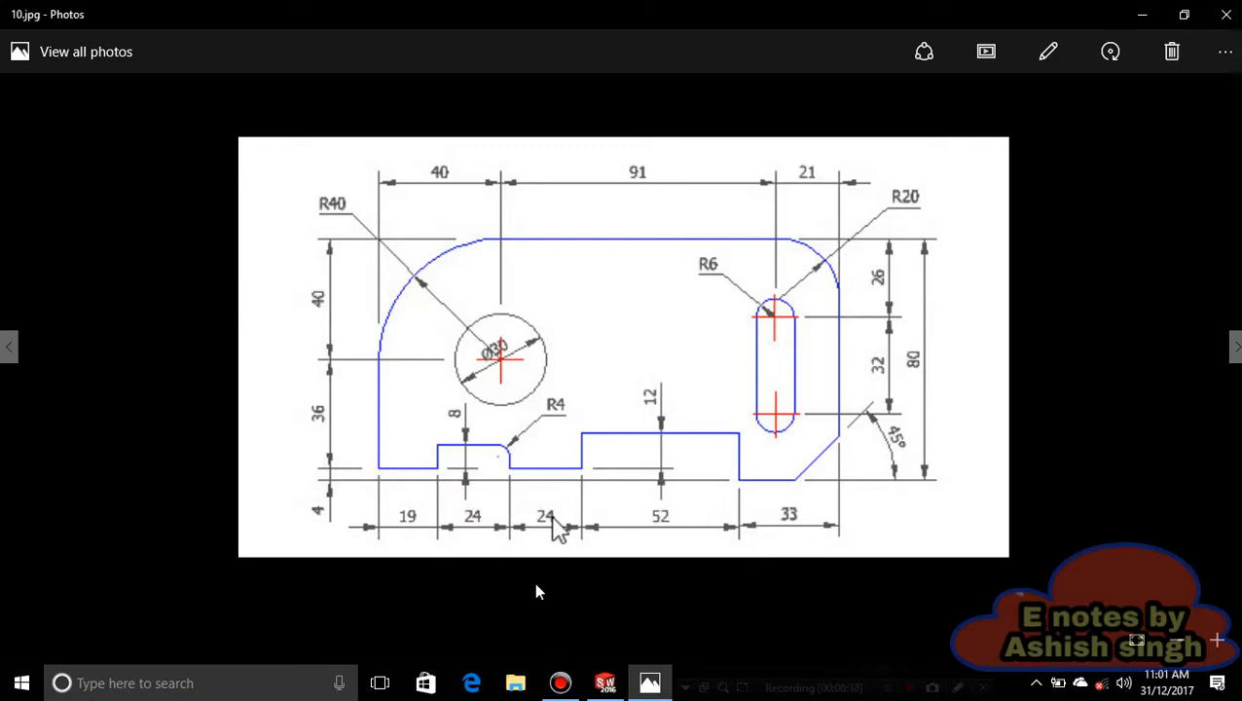
pyautogui.click(605, 683)
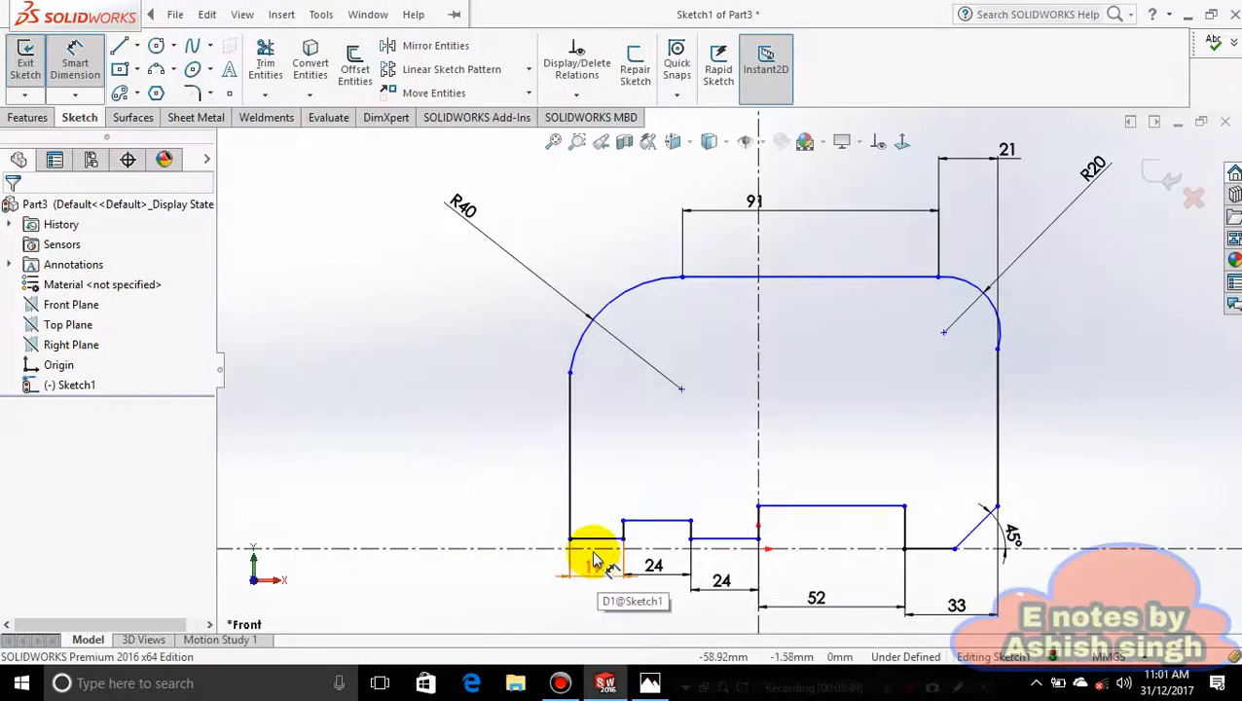
pyautogui.click(591, 539)
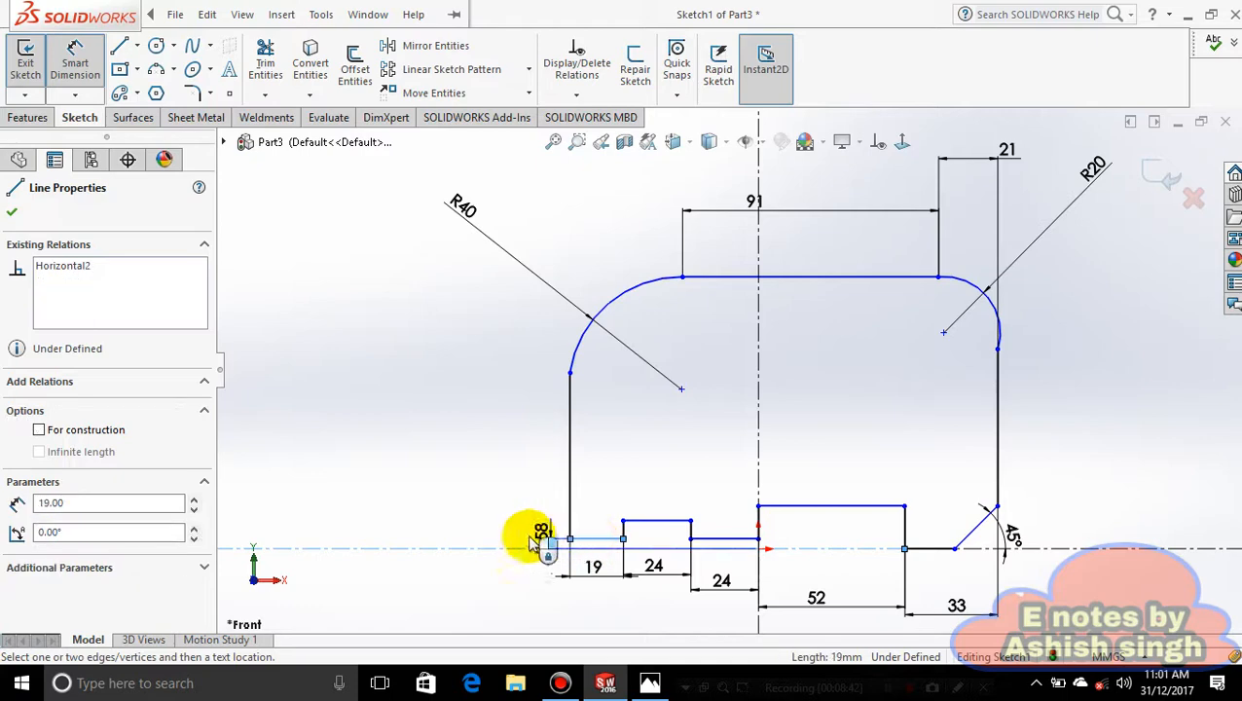
pyautogui.click(493, 540)
pyautogui.write('4')
pyautogui.press('Return')
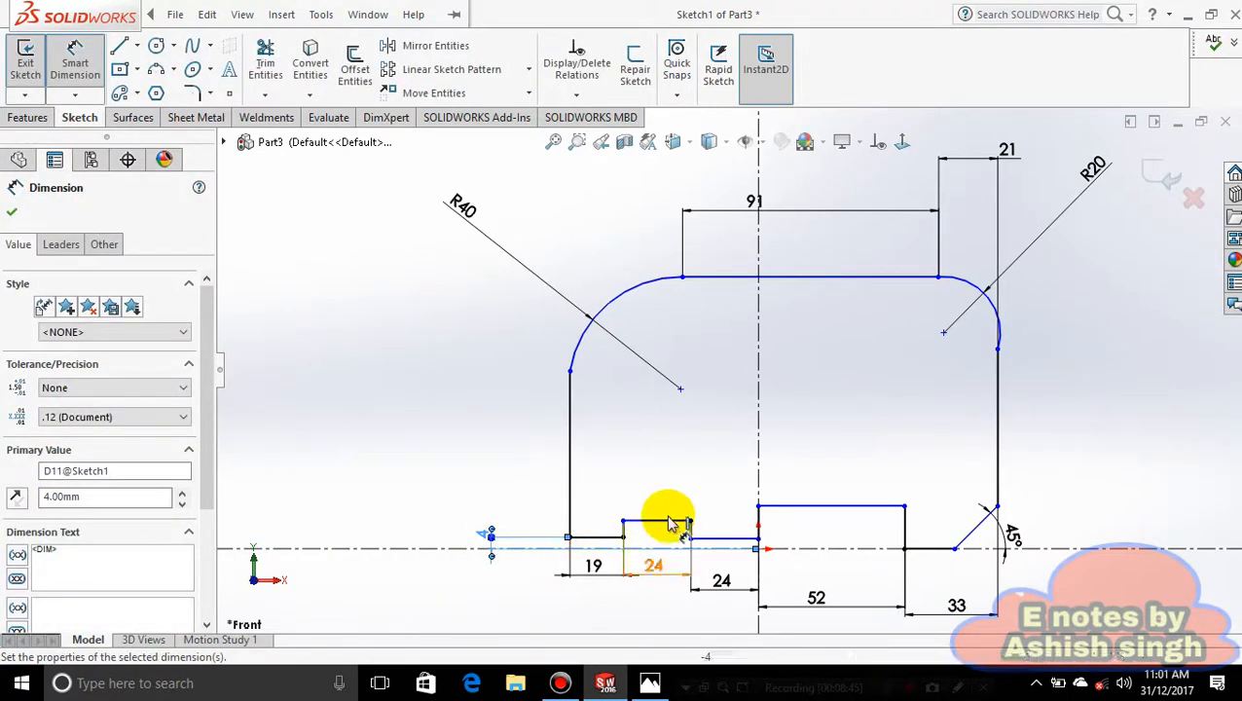
# Dimension the 24 mm bottom edge beside the vertical centerline at 4 mm above the horizontal centerline.
pyautogui.click(708, 543)
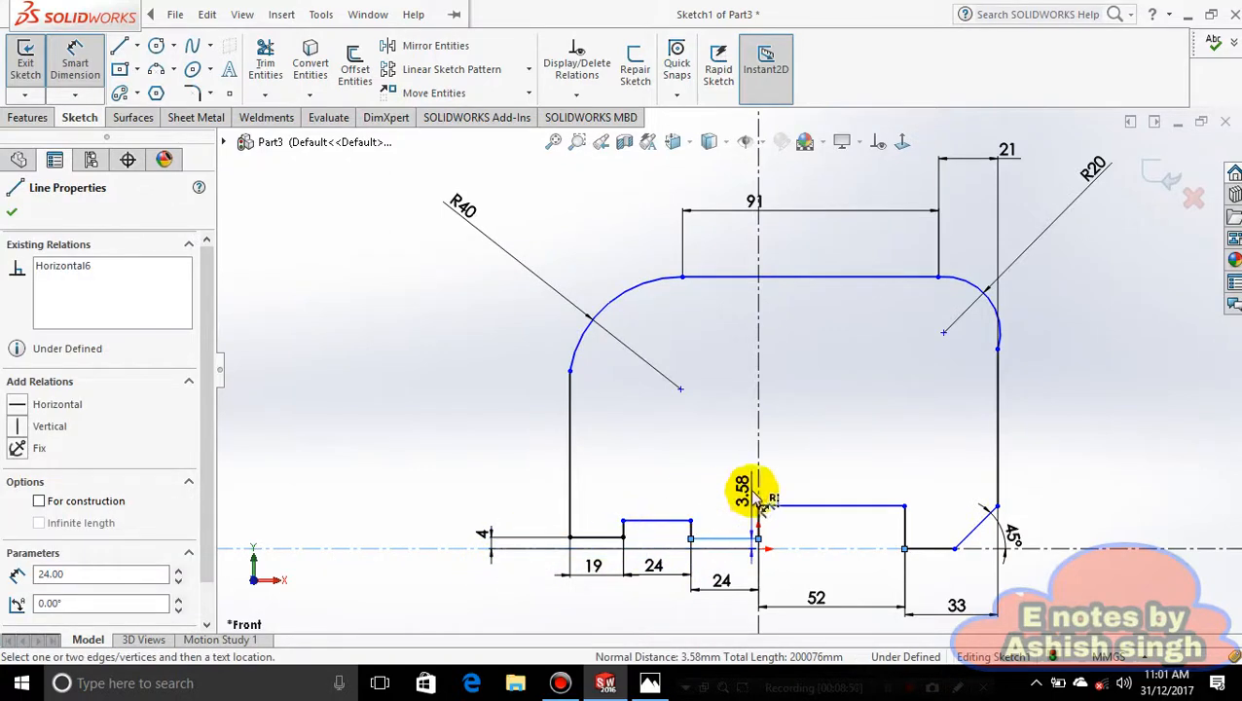
pyautogui.click(387, 534)
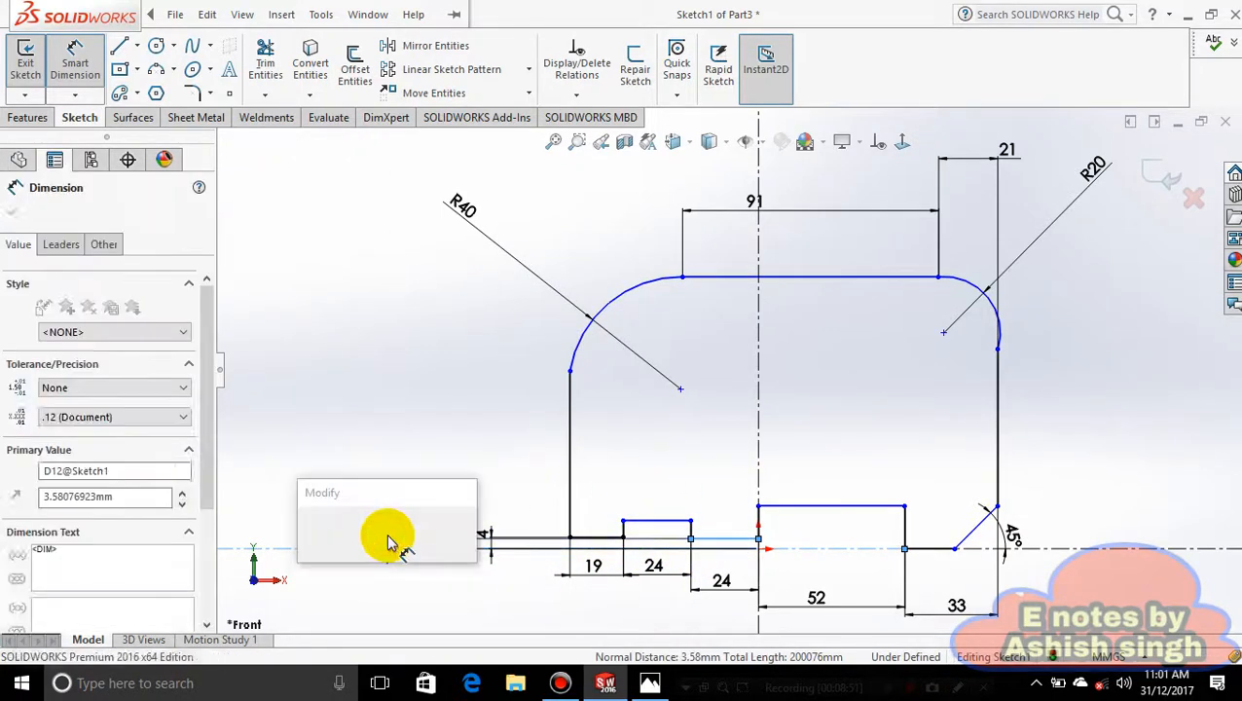
pyautogui.write('4')
pyautogui.press('Return')
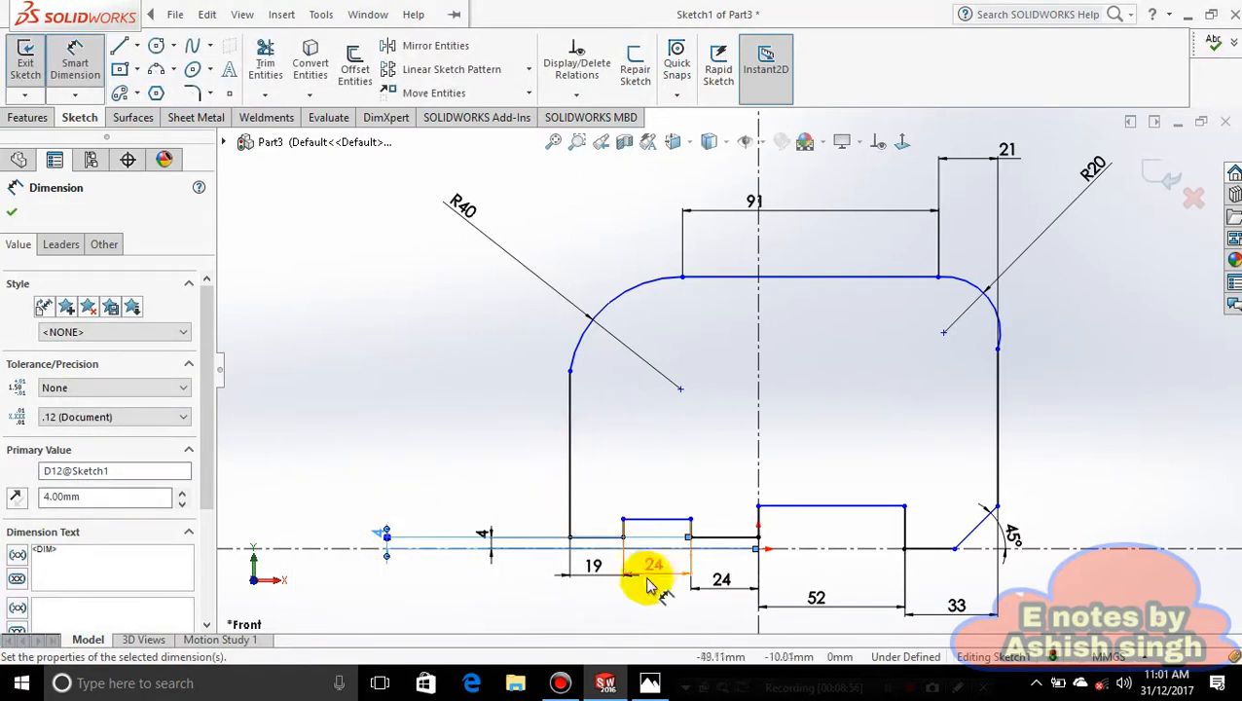
pyautogui.scroll(-2, 716, 557)
pyautogui.scroll(-1, 715, 558)
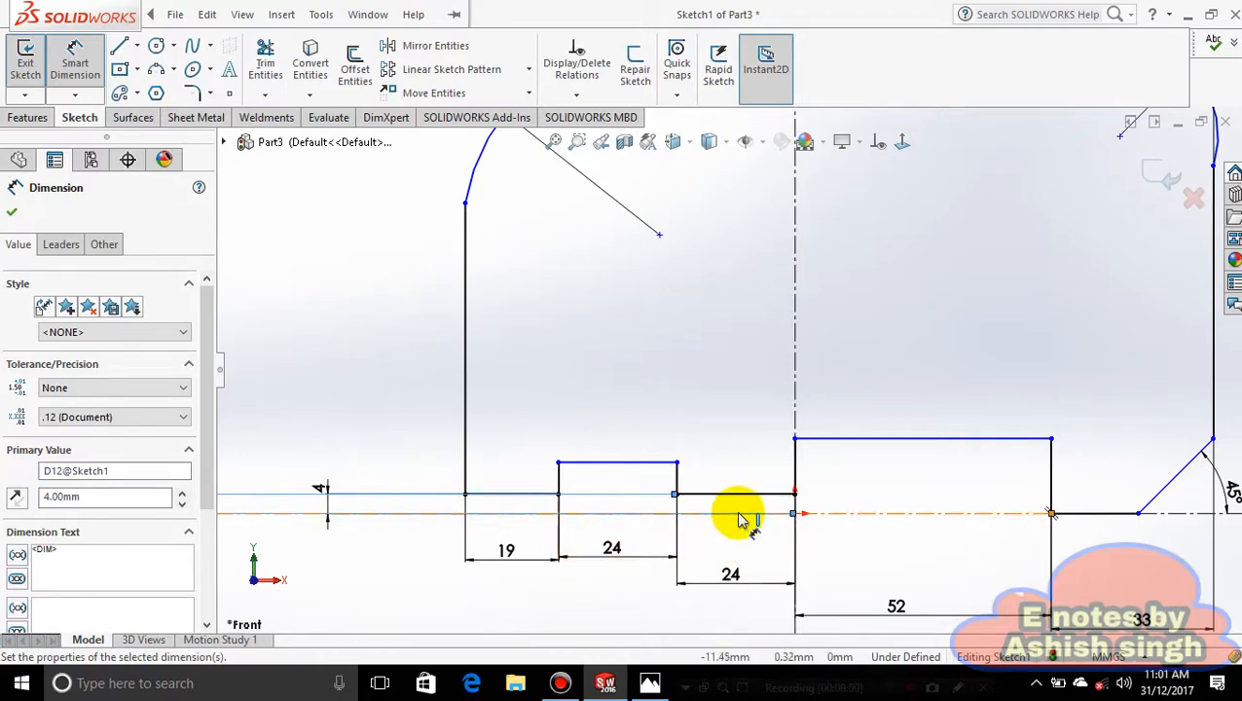
# Check the small notch's height in 10.jpg and dimension its upper edge at 8 mm above the 19 mm bottom edge.
pyautogui.scroll(1, 735, 516)
pyautogui.scroll(2, 738, 521)
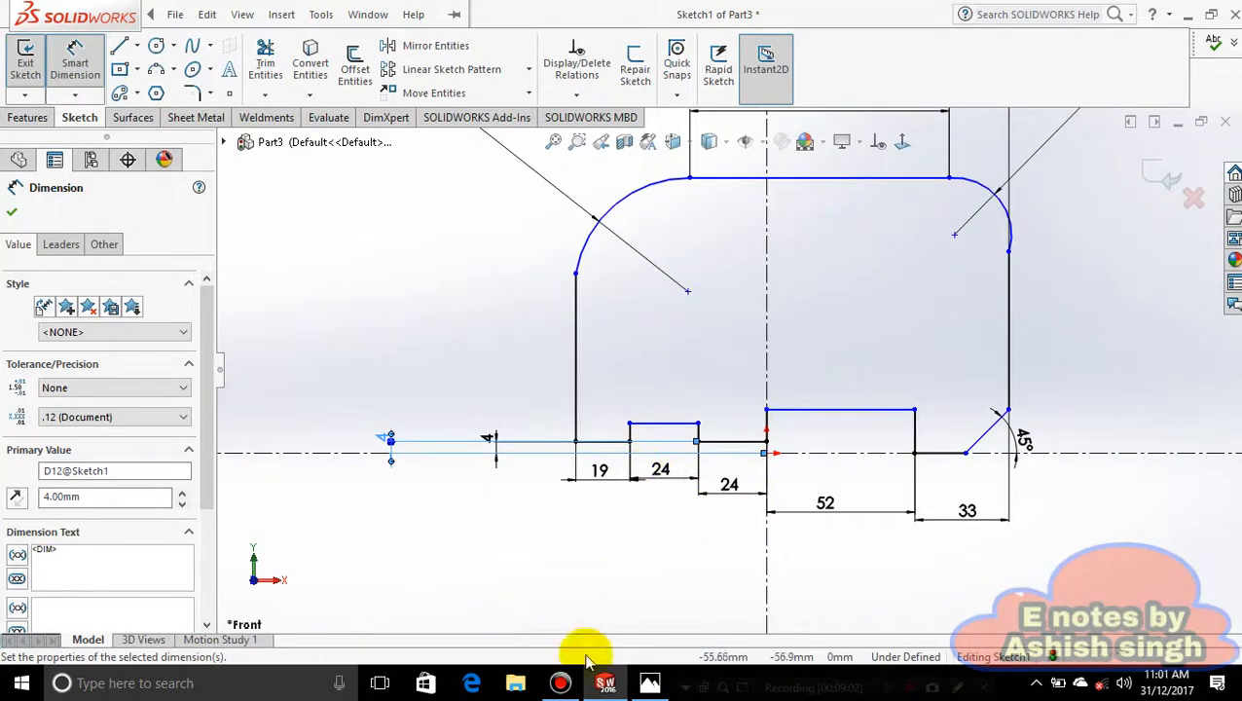
pyautogui.click(649, 684)
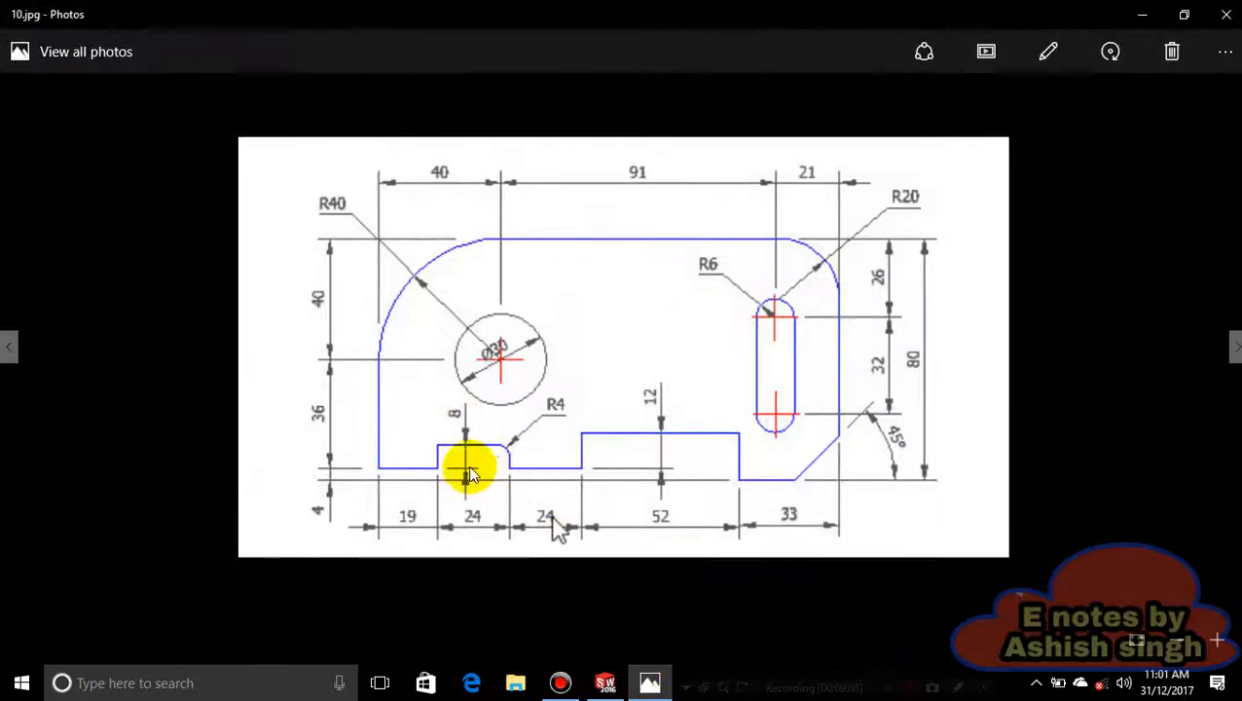
pyautogui.click(649, 682)
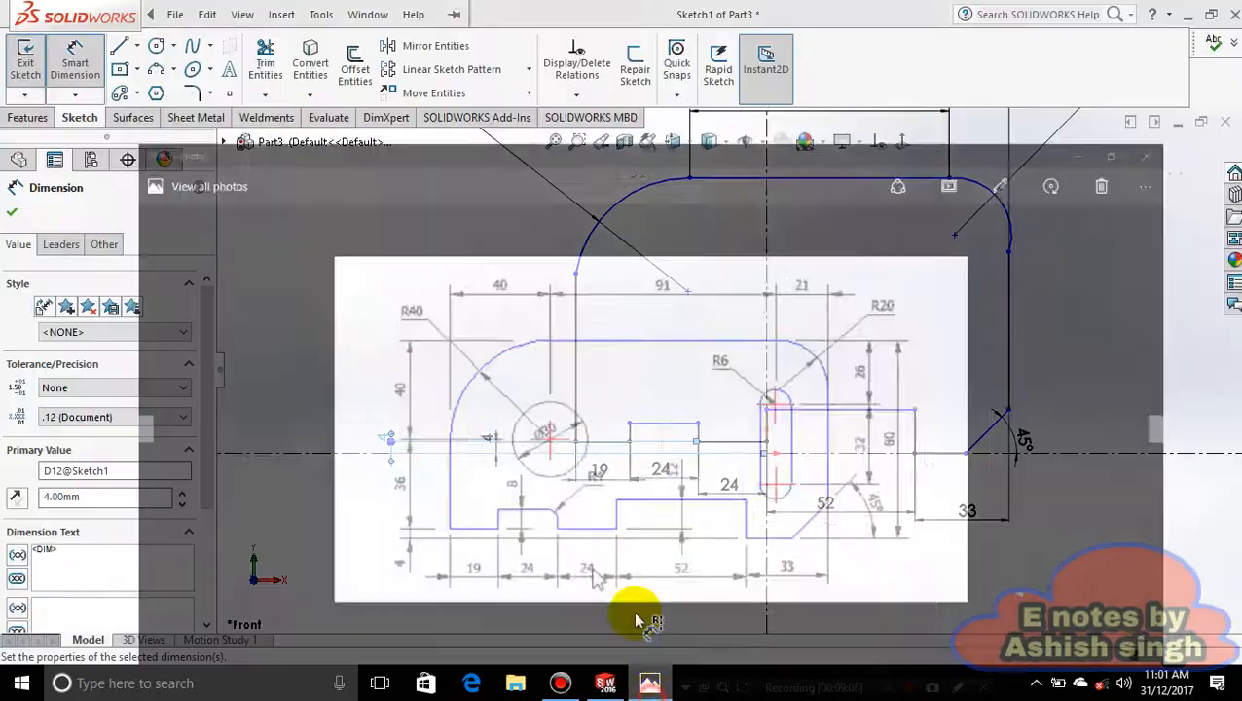
pyautogui.click(621, 443)
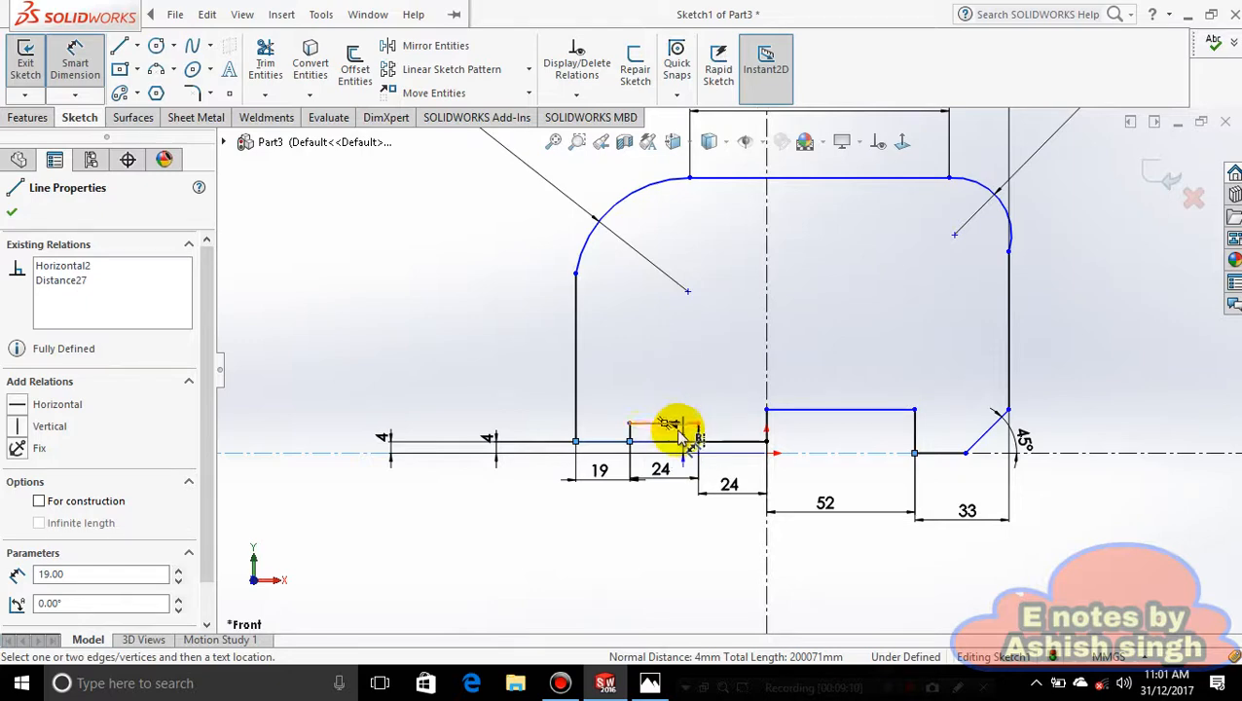
pyautogui.click(683, 430)
pyautogui.click(658, 380)
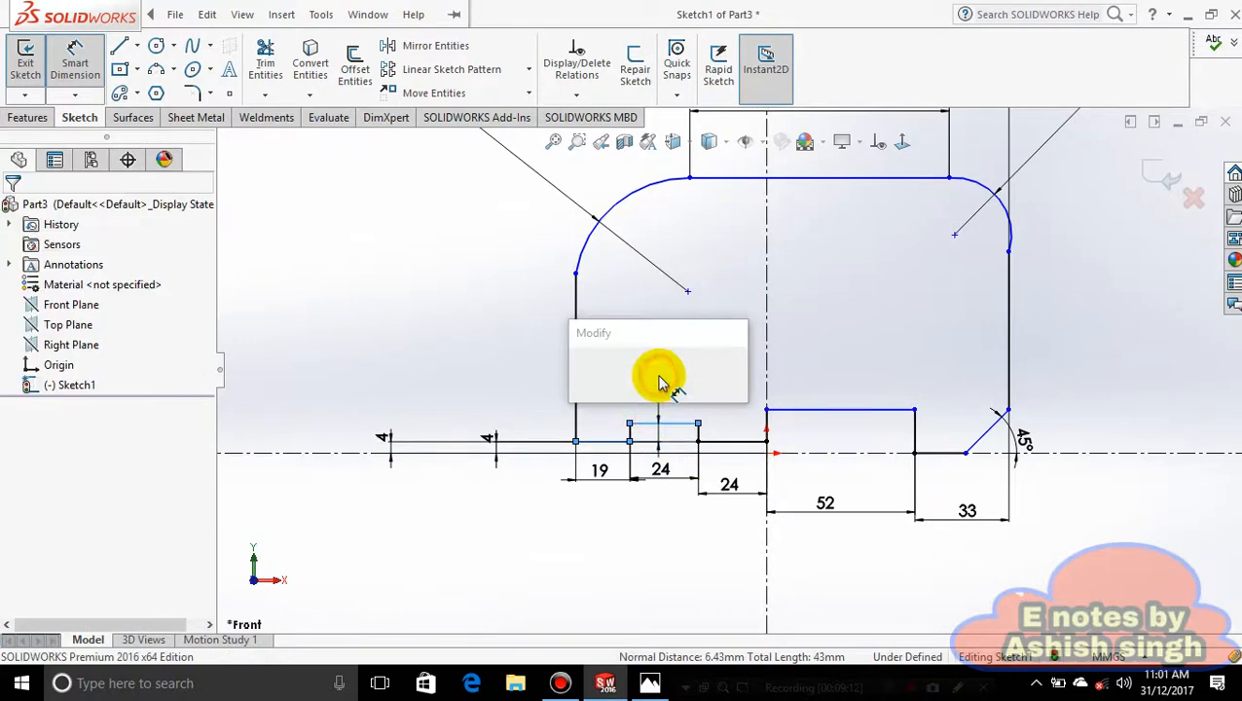
pyautogui.write('8')
pyautogui.press('Return')
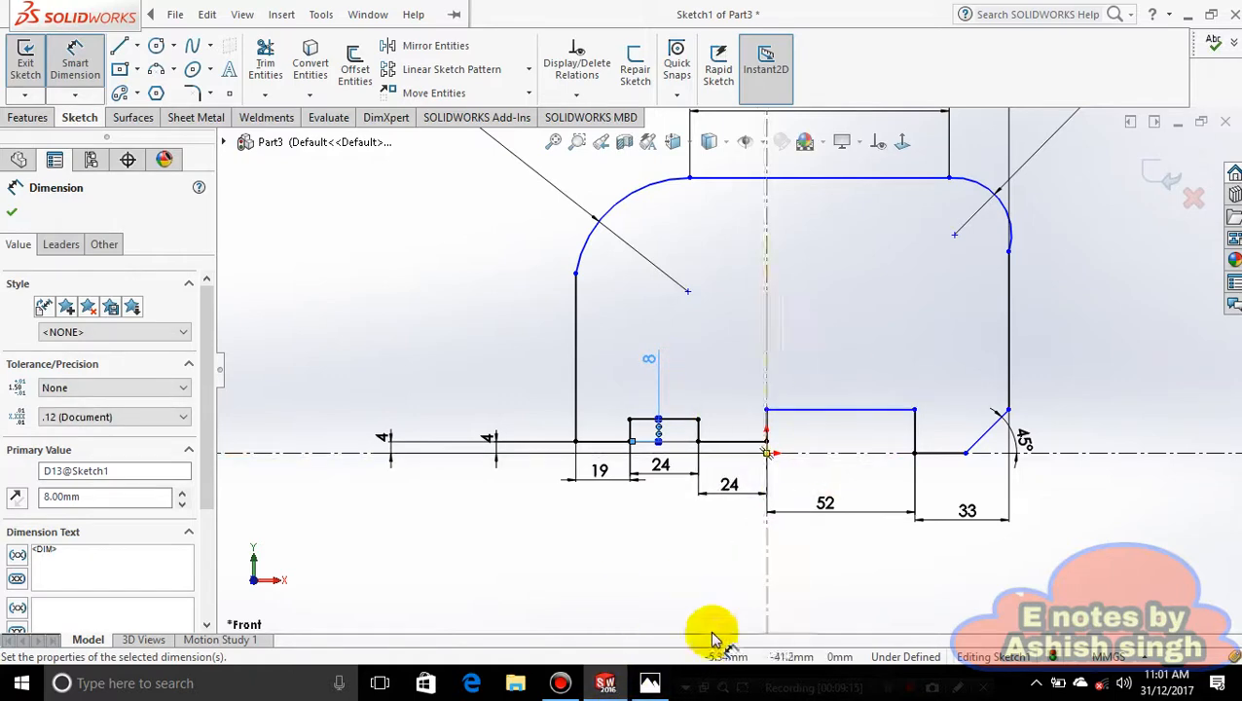
# Check the large notch's height in 10.jpg and dimension its upper edge at 12 mm above the adjacent 24 mm bottom edge.
pyautogui.click(649, 683)
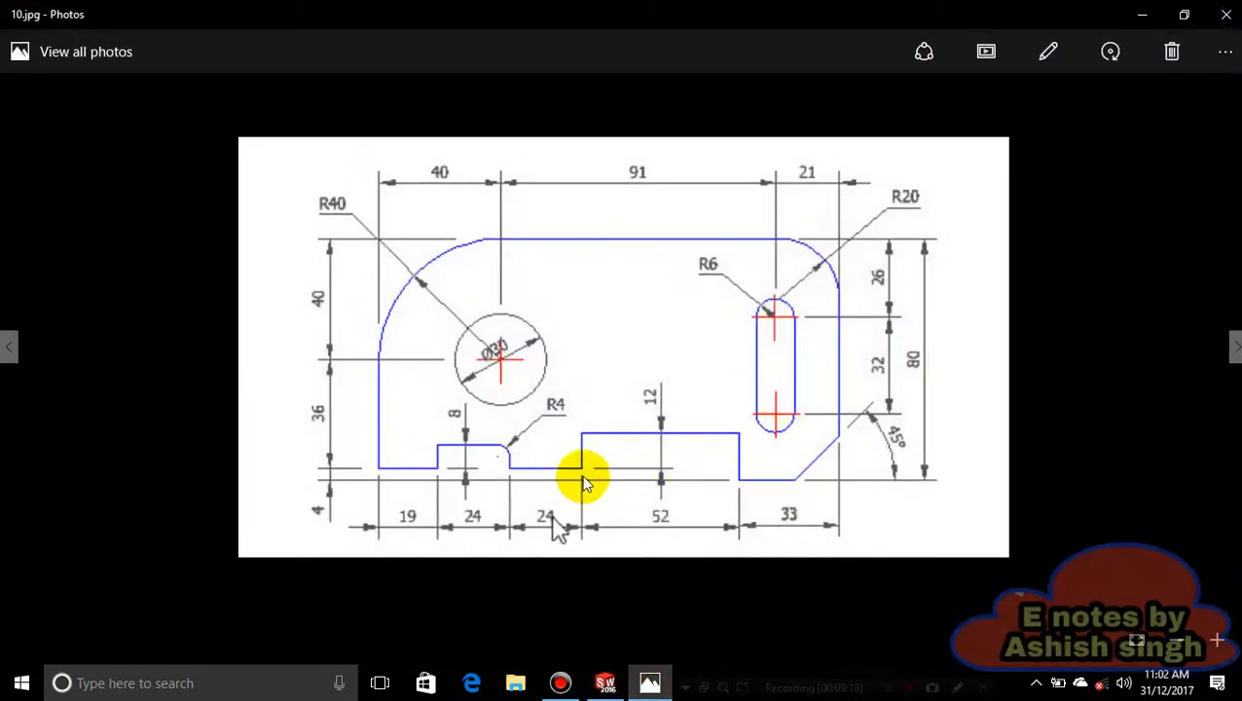
pyautogui.click(666, 685)
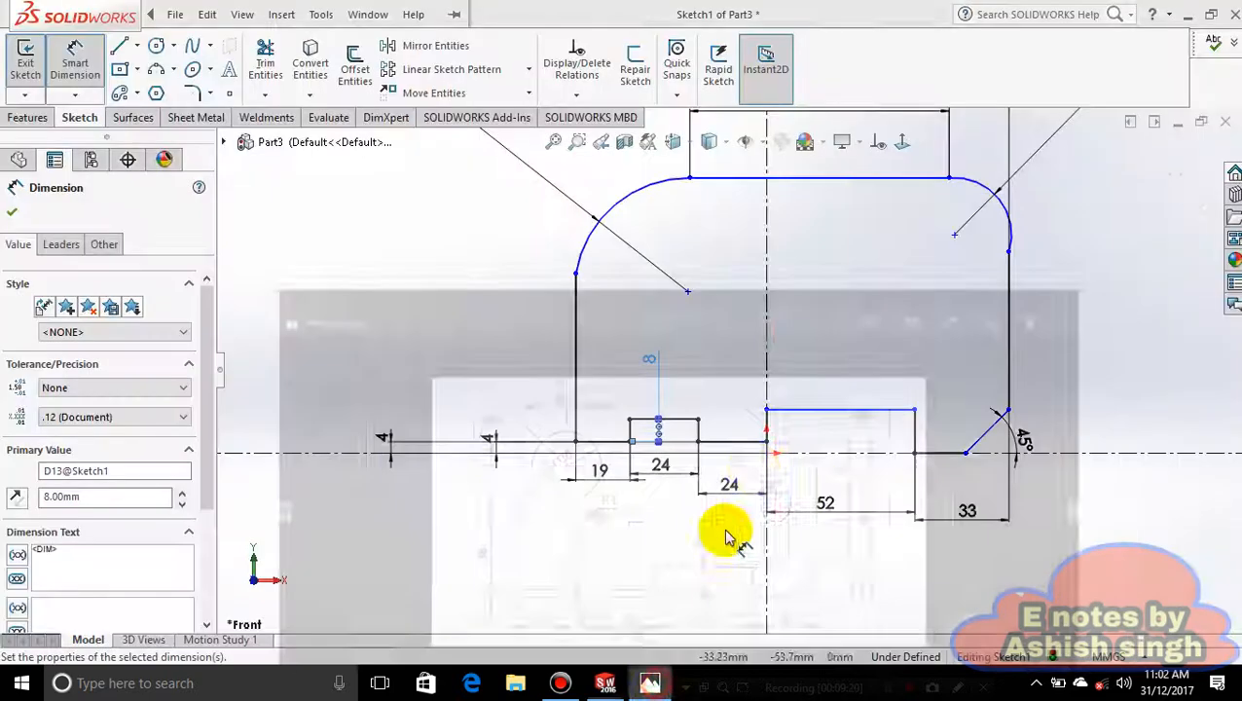
pyautogui.click(749, 440)
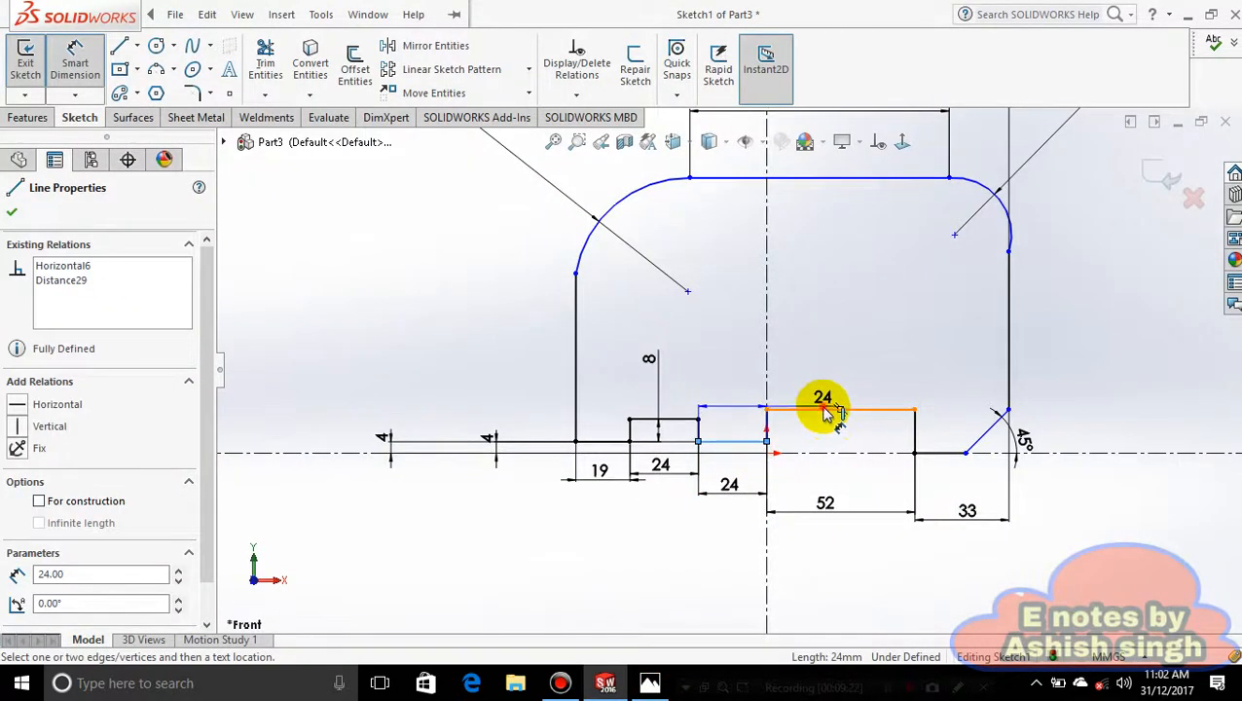
pyautogui.click(825, 410)
pyautogui.click(826, 372)
pyautogui.write('1')
pyautogui.press('Return')
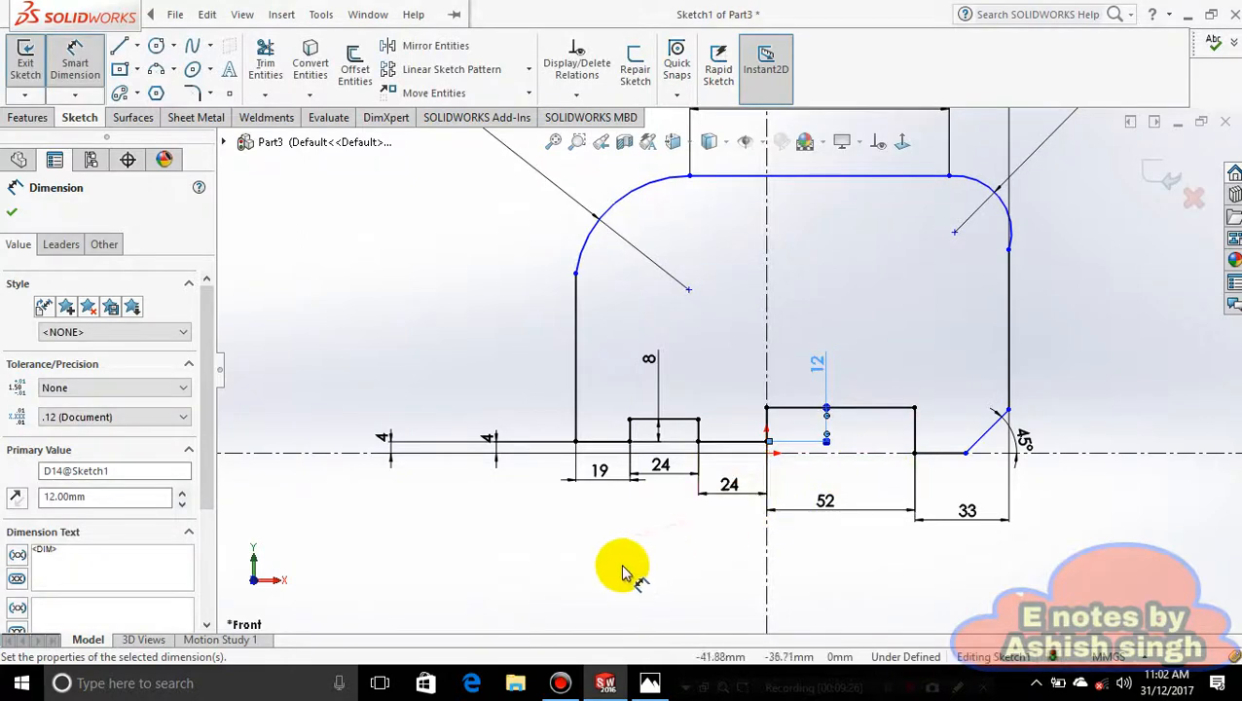
# Consult 10.jpg and sketch a three-point arc of about 1.7 mm radius across the small notch's upper-right corner.
pyautogui.click(651, 685)
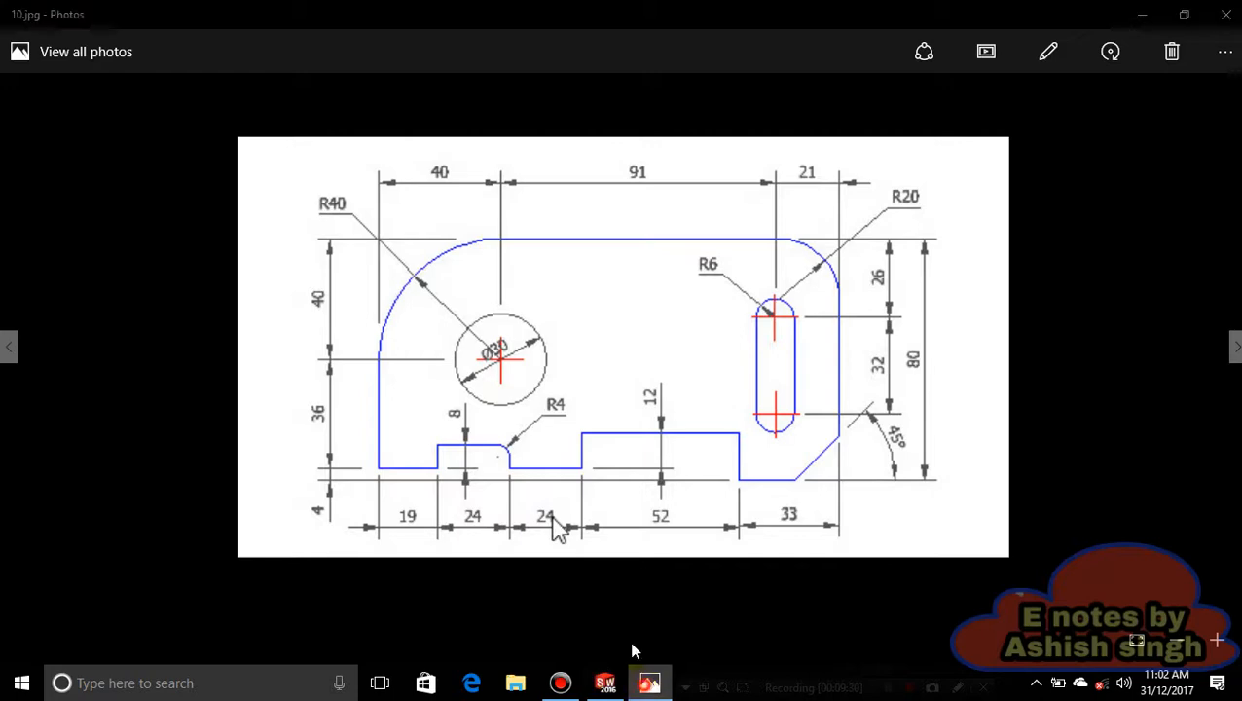
pyautogui.click(604, 685)
pyautogui.scroll(-10, 729, 379)
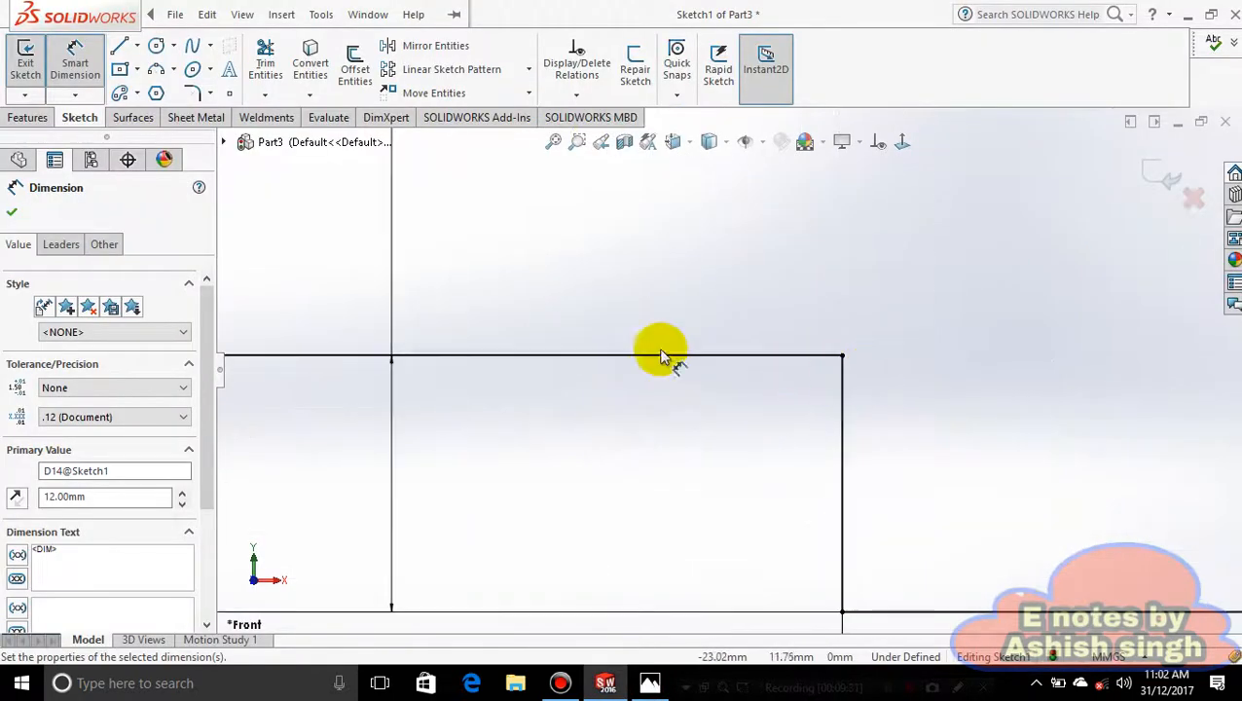
pyautogui.click(161, 70)
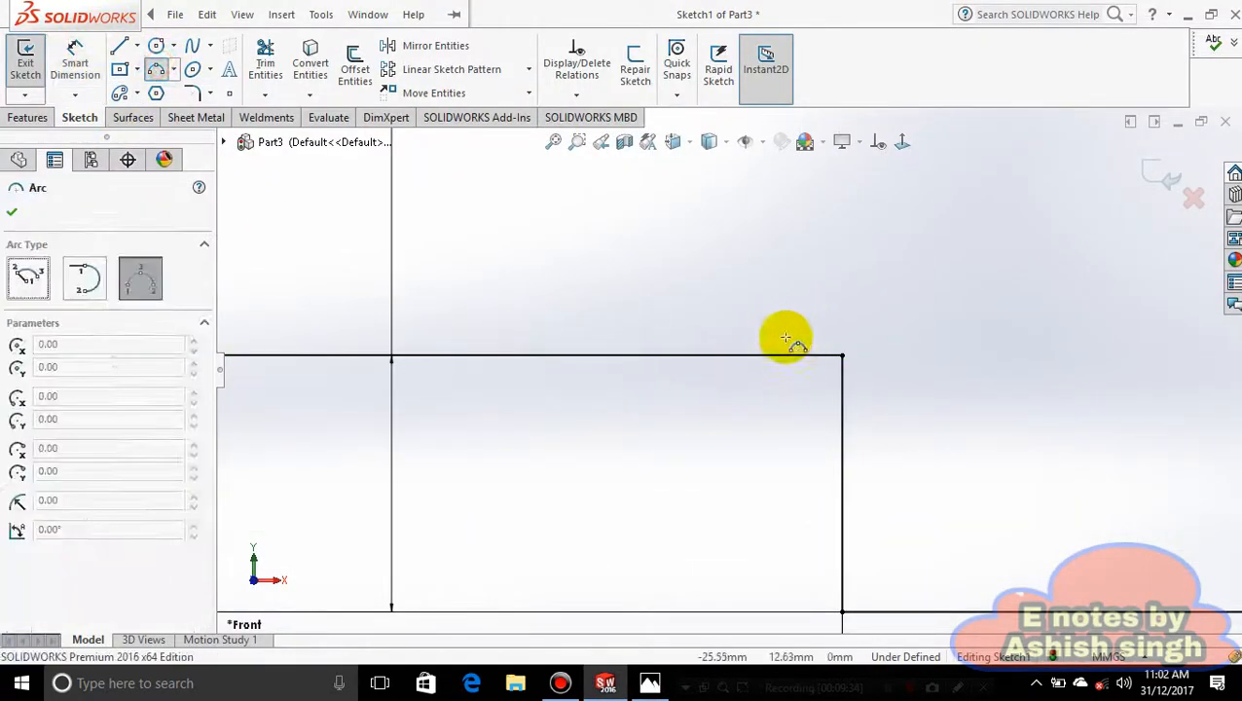
pyautogui.click(807, 356)
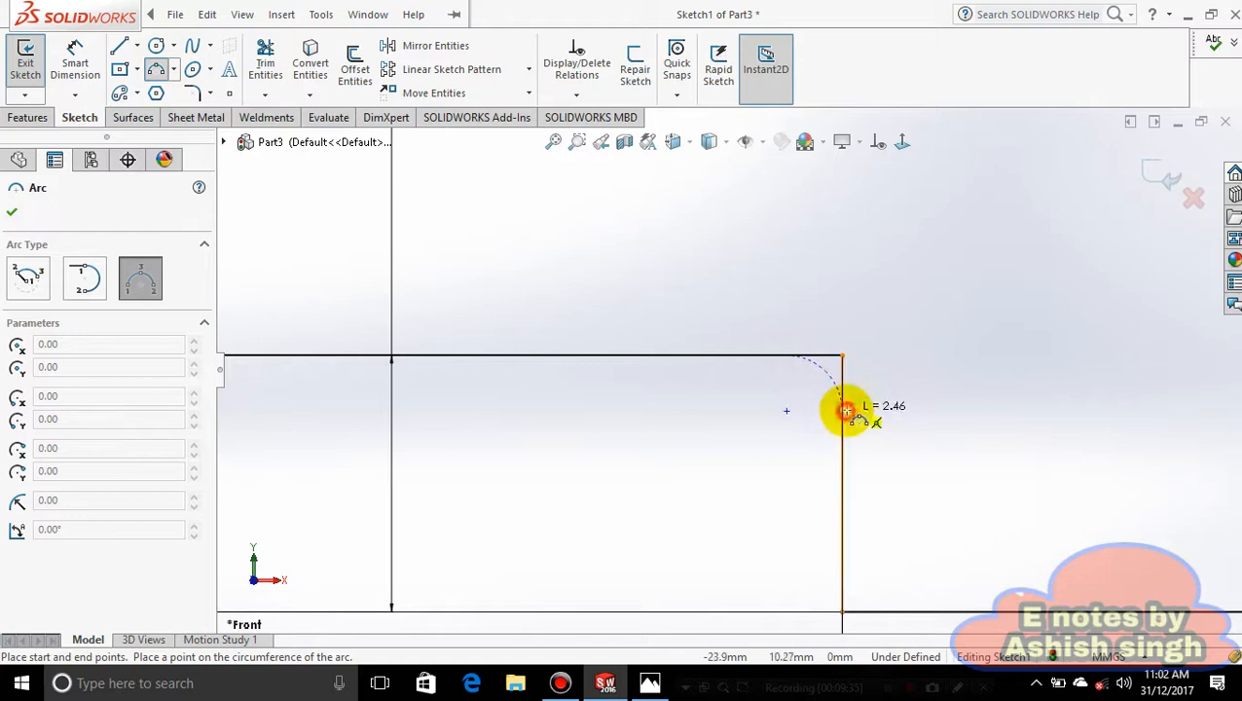
pyautogui.click(843, 411)
pyautogui.click(823, 375)
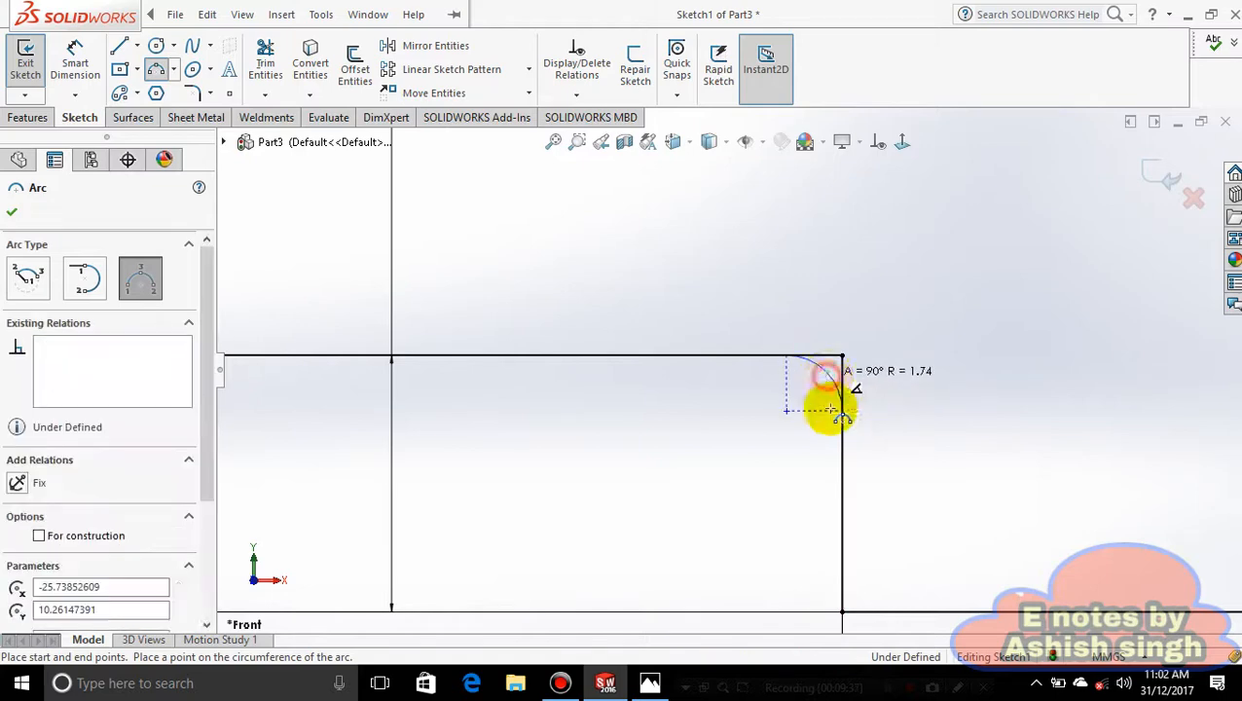
# Dimension the small notch's corner arc with a radius of 4 mm.
pyautogui.click(60, 76)
pyautogui.click(845, 373)
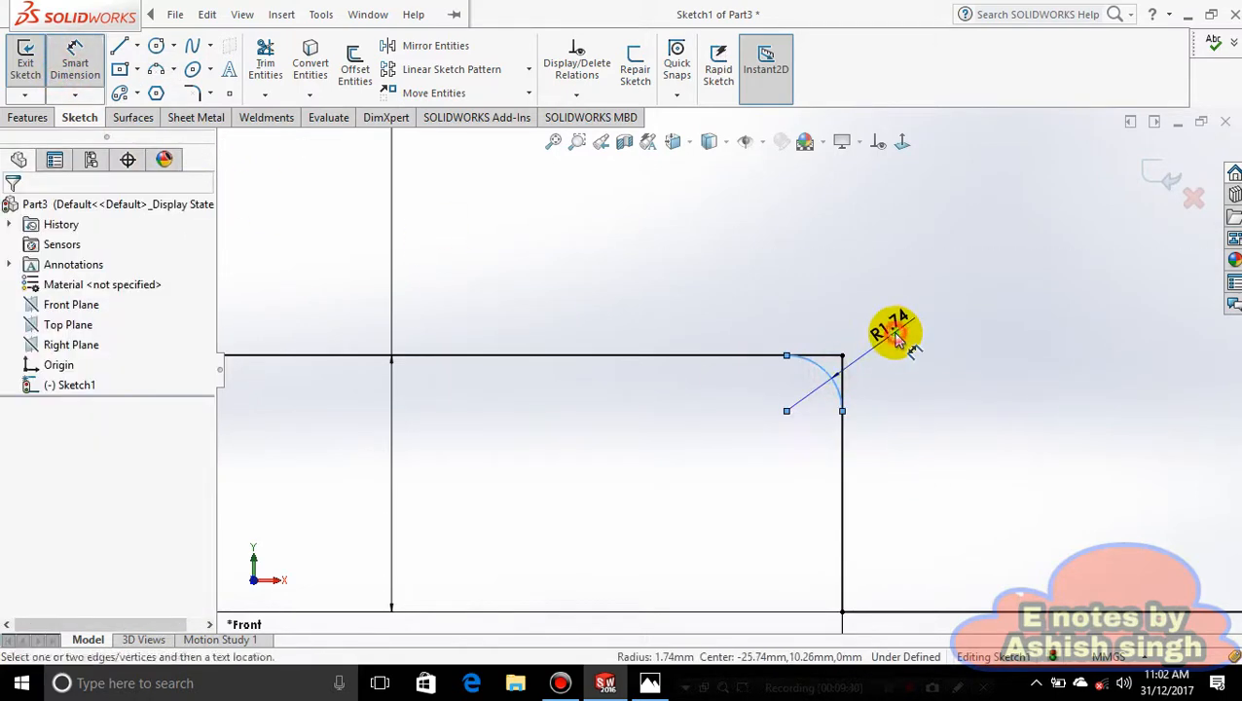
pyautogui.click(891, 331)
pyautogui.write('4.00mm')
pyautogui.press('Return')
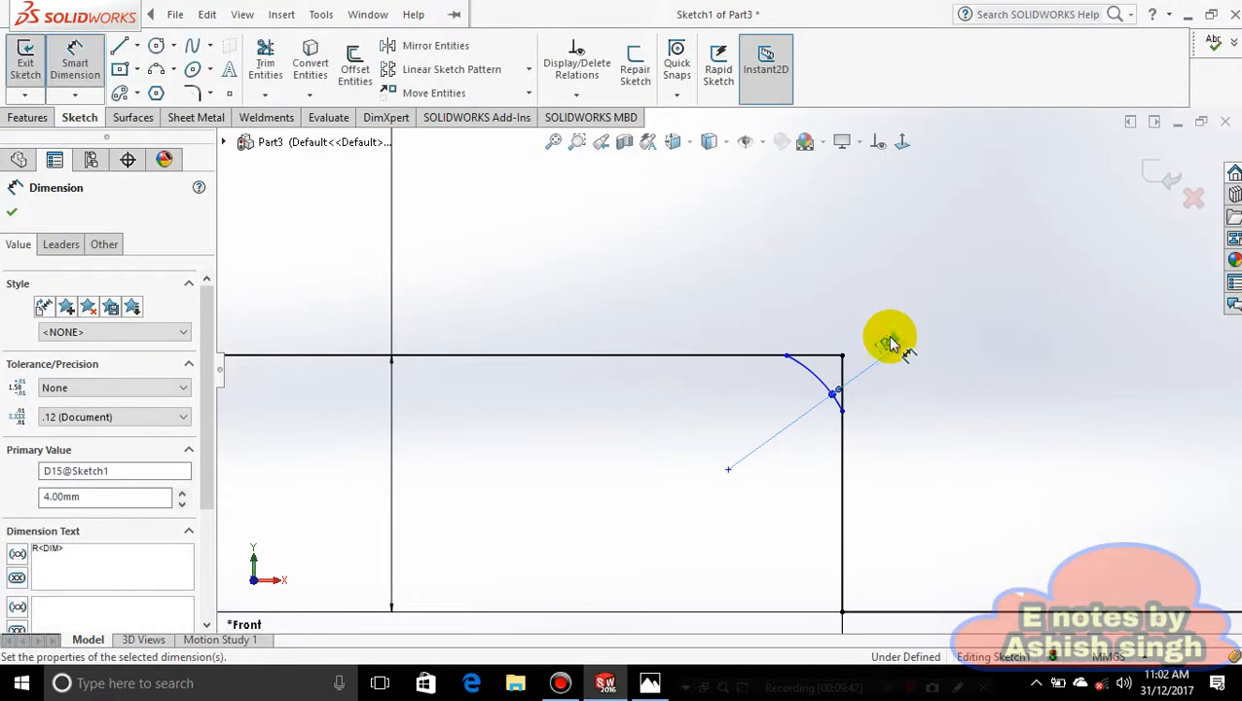
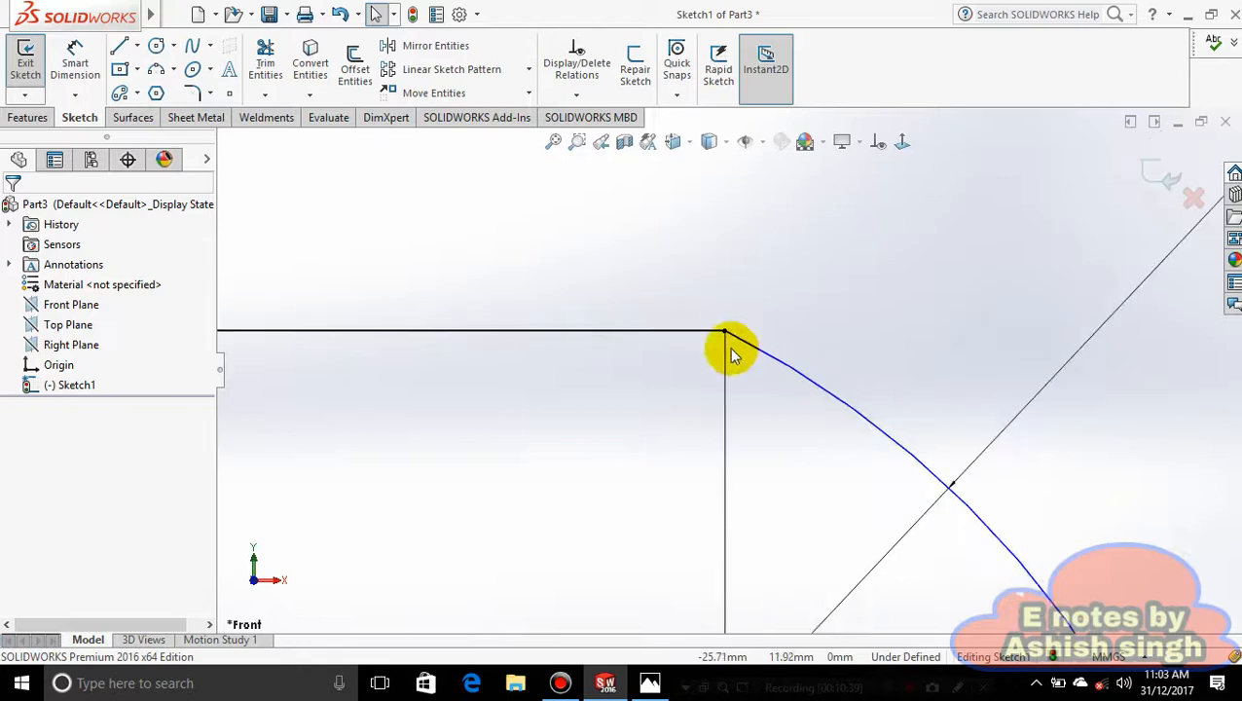
# Consult 10.jpg and try to dimension the profile's left vertical edge by selecting the line itself.
pyautogui.scroll(9, 857, 443)
pyautogui.scroll(10, 841, 485)
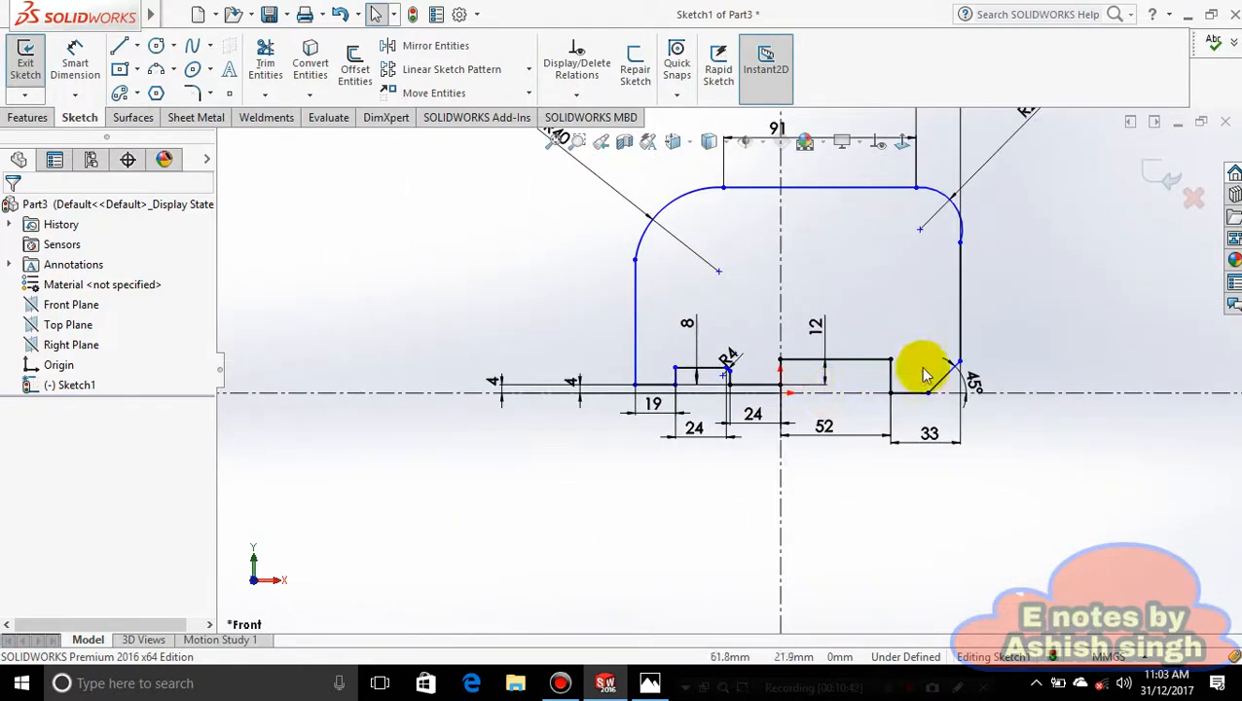
pyautogui.click(650, 683)
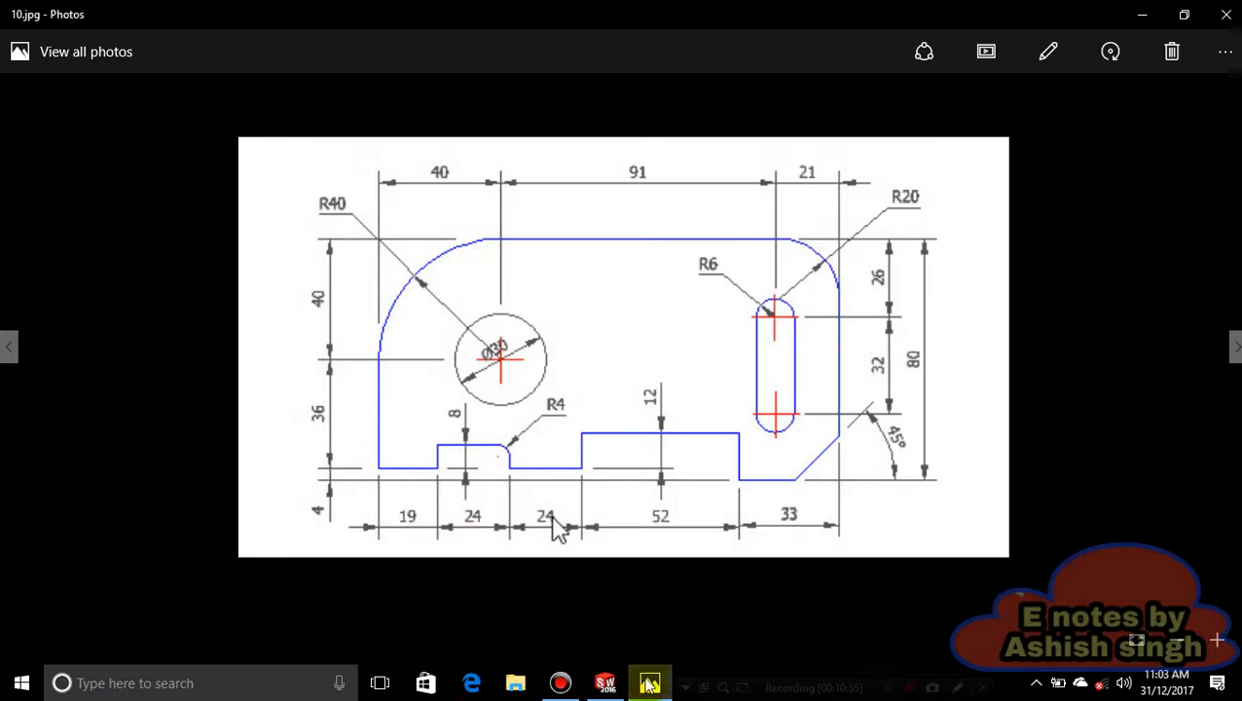
pyautogui.click(606, 684)
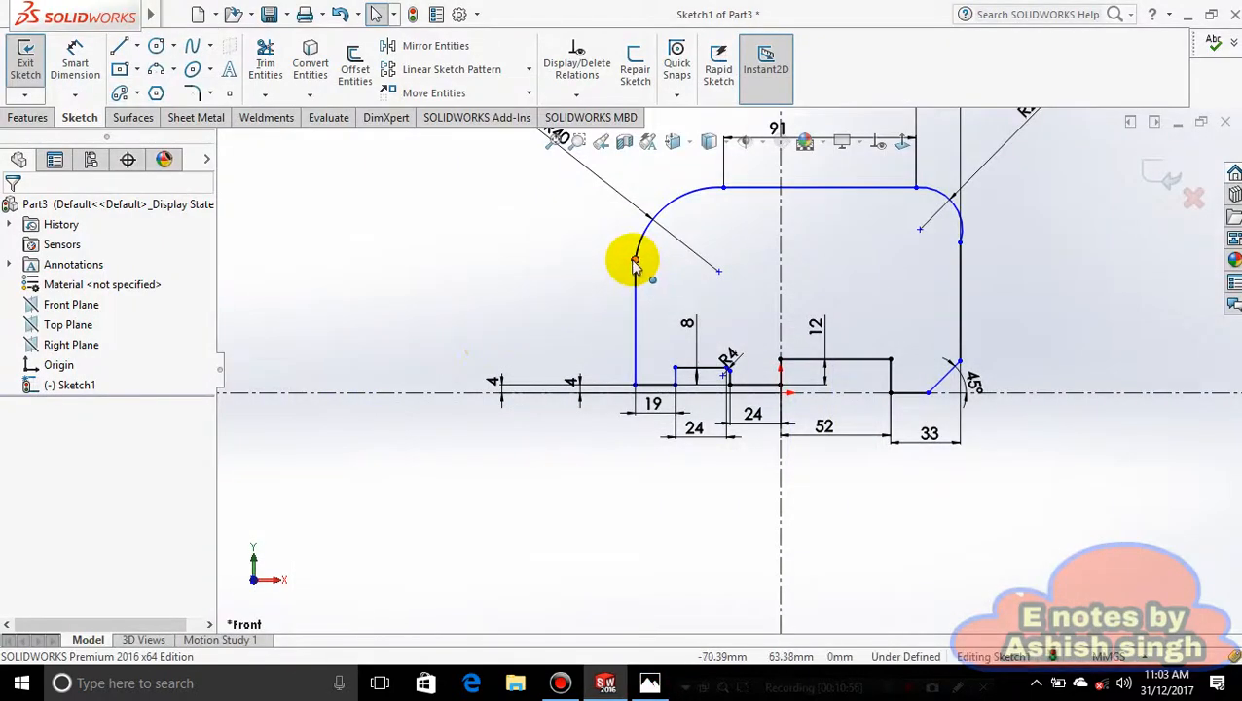
pyautogui.click(634, 261)
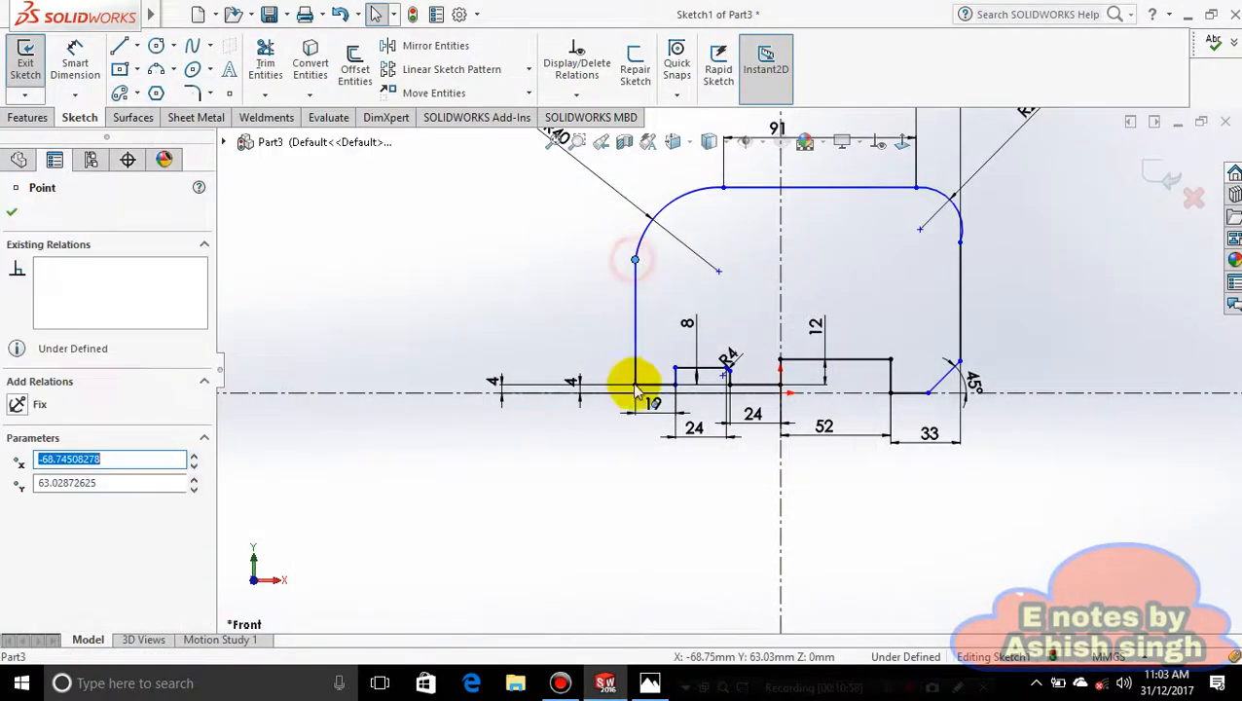
pyautogui.click(86, 60)
pyautogui.click(635, 297)
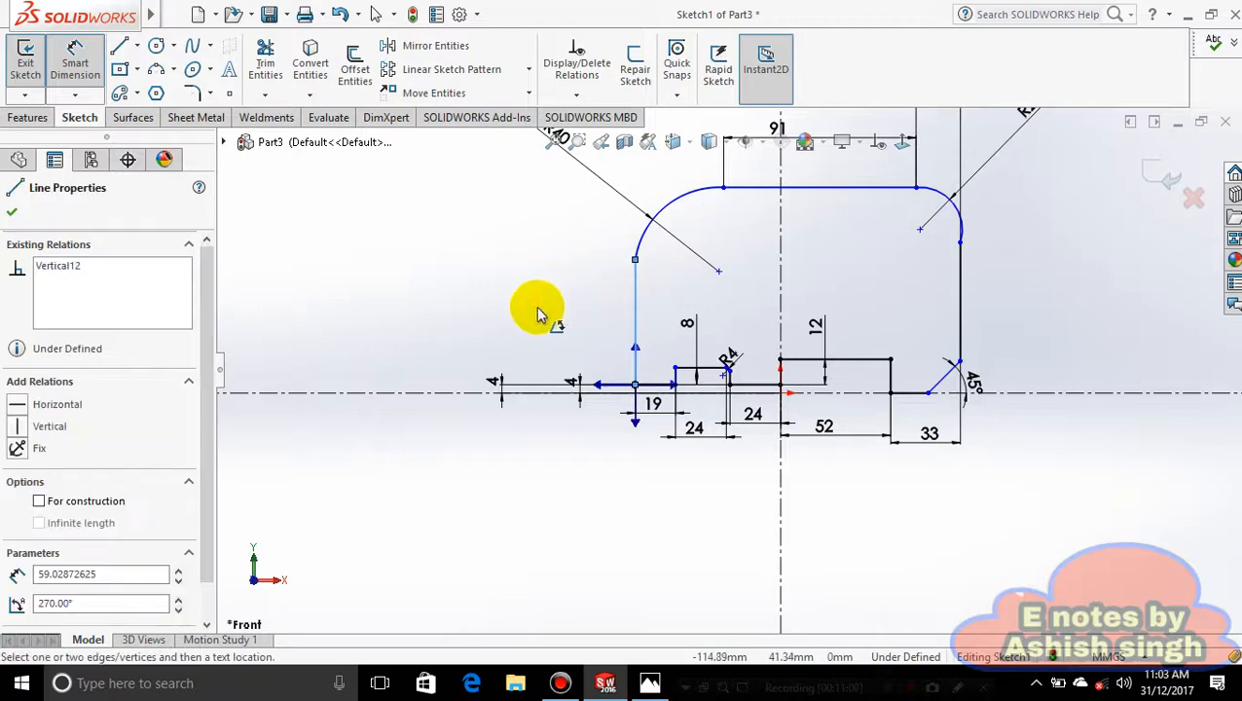
pyautogui.click(634, 298)
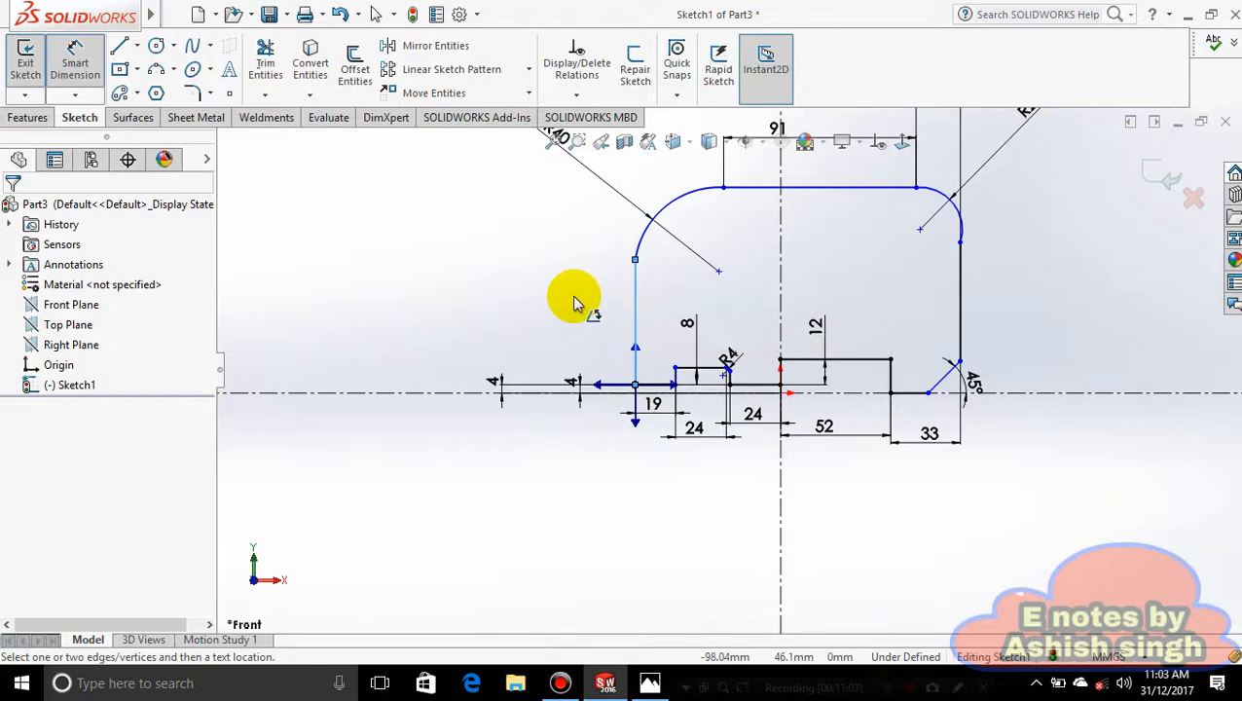
pyautogui.scroll(-3, 599, 317)
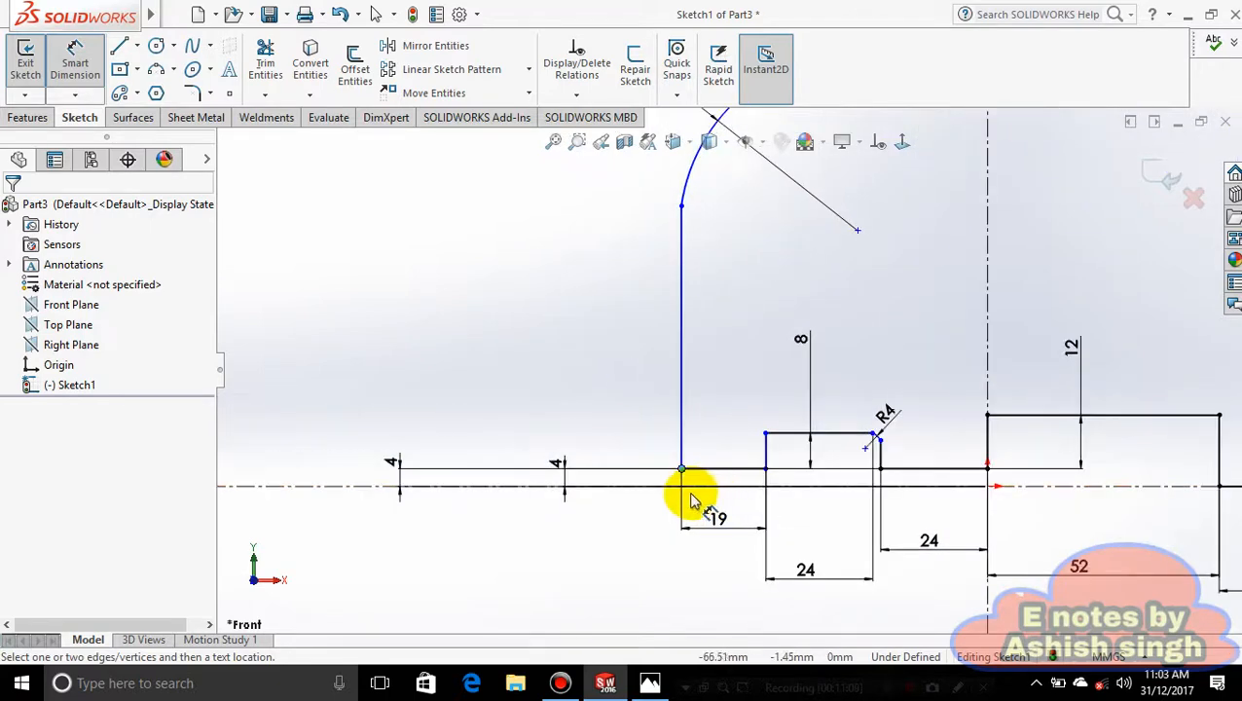
pyautogui.click(683, 384)
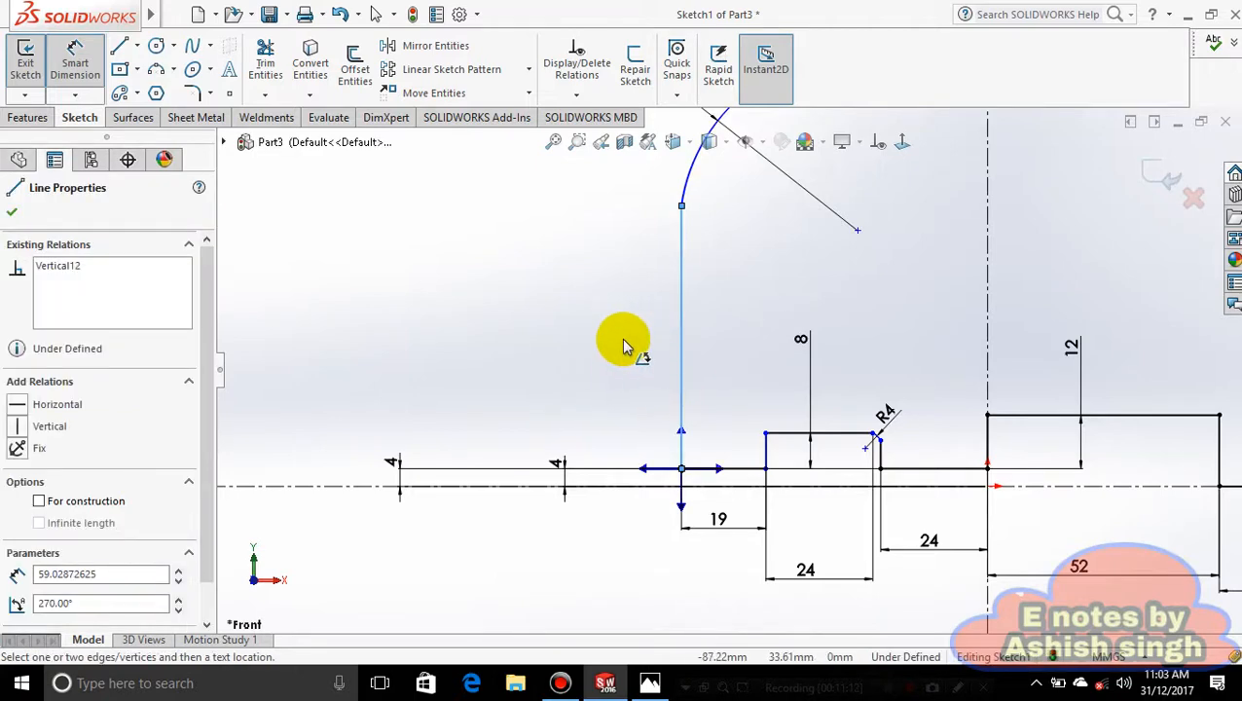
pyautogui.click(683, 359)
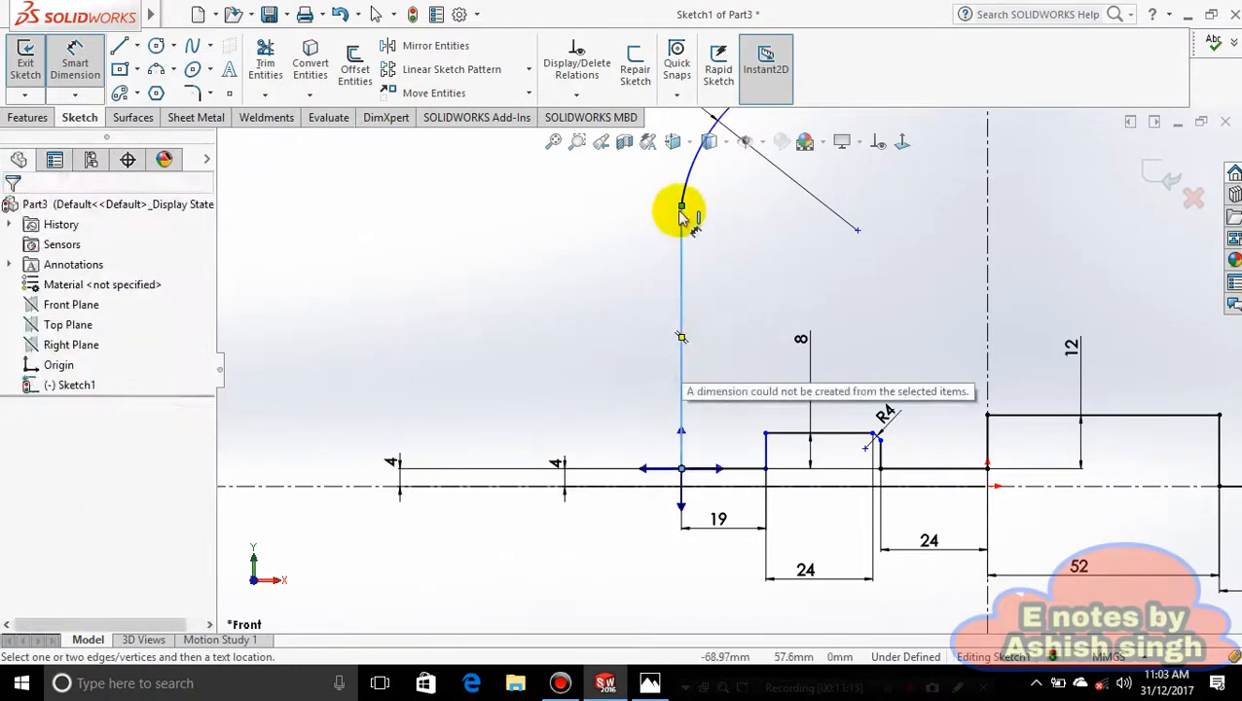
pyautogui.click(490, 270)
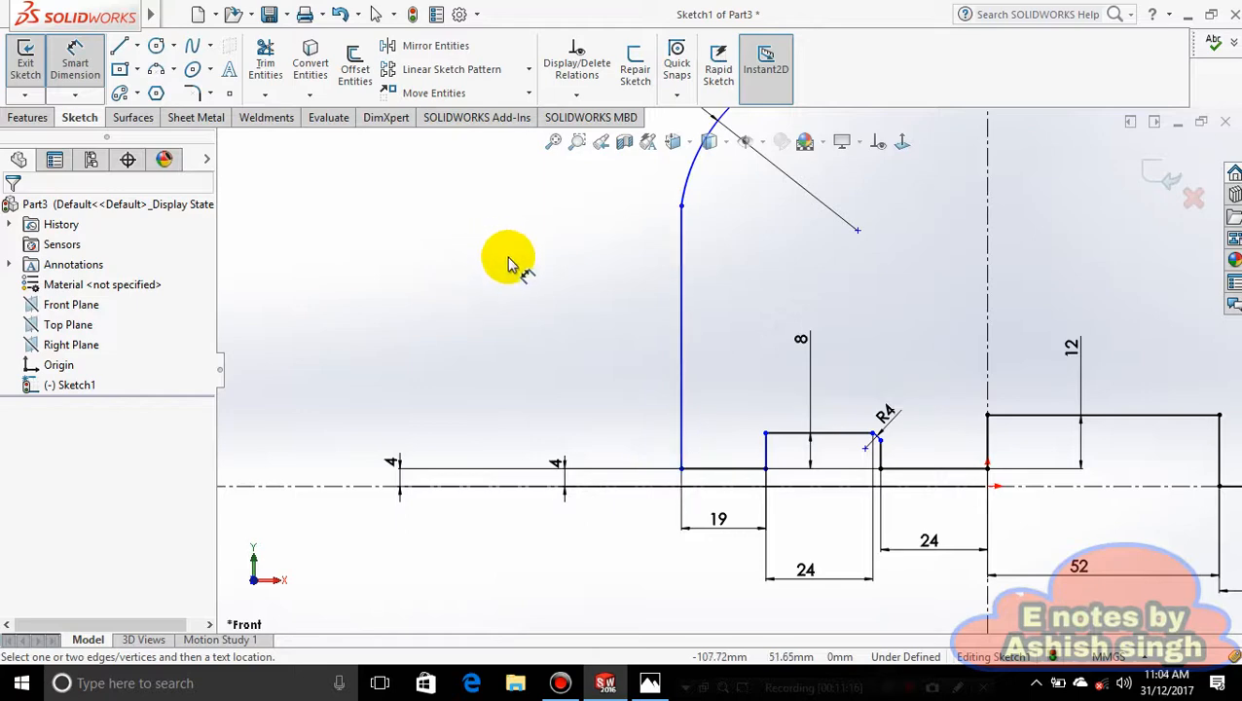
# Dimension the left vertical edge between its two endpoints at 36 mm, checking the value in 10.jpg.
pyautogui.click(681, 207)
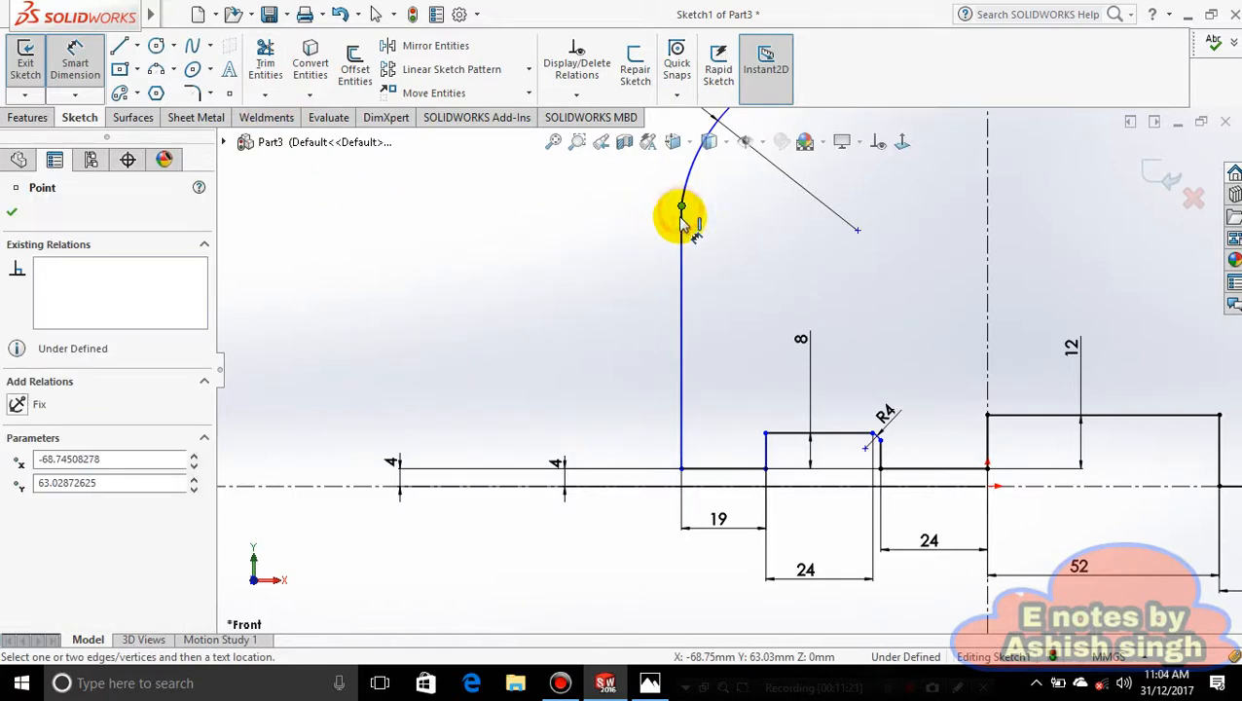
pyautogui.click(681, 470)
pyautogui.click(534, 379)
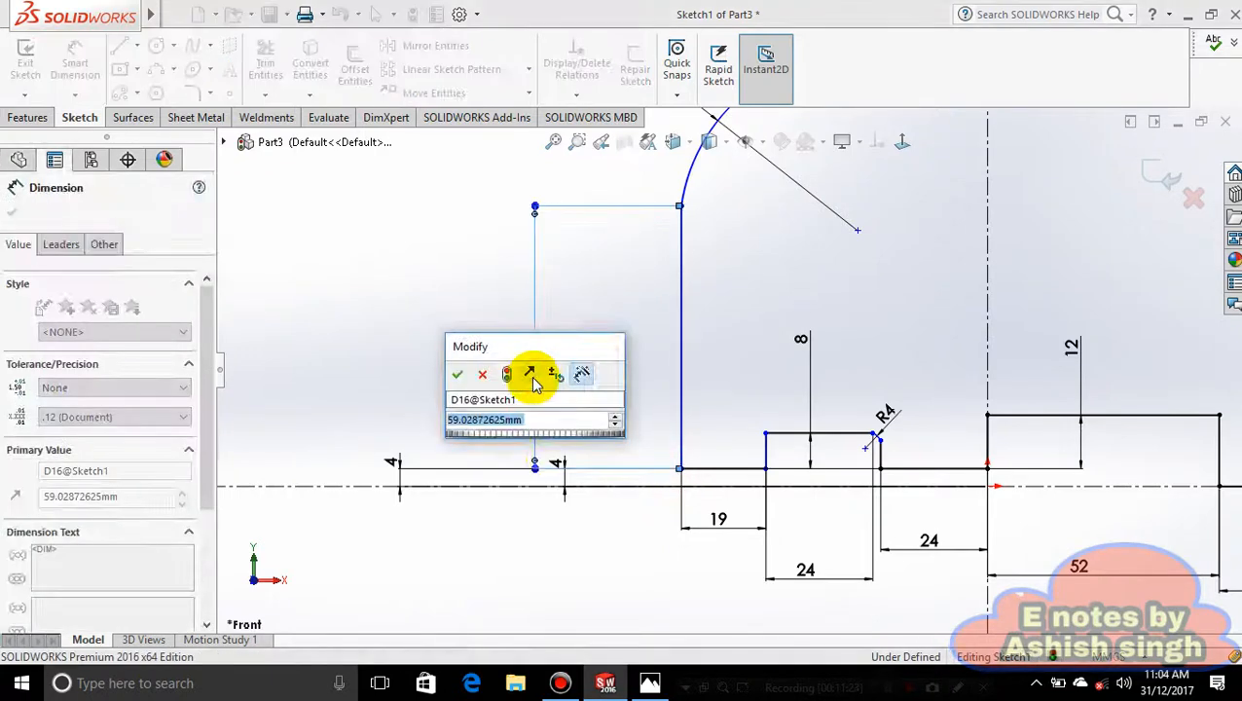
pyautogui.click(649, 682)
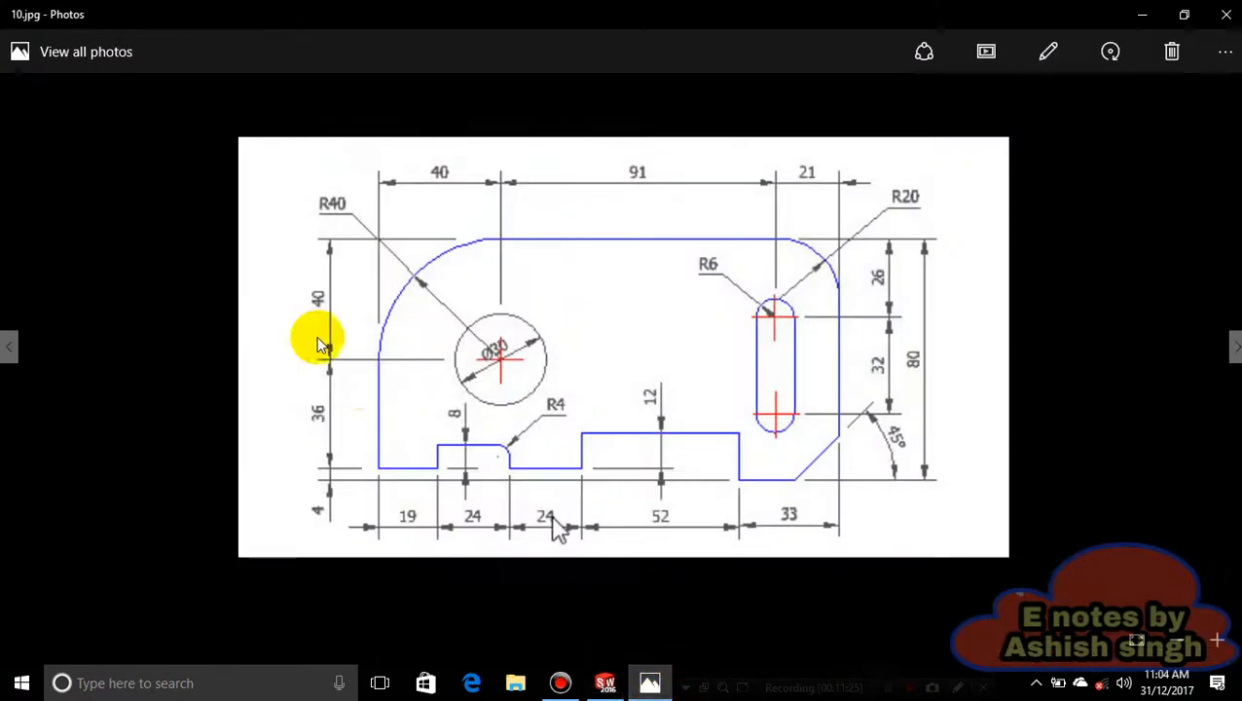
pyautogui.click(652, 681)
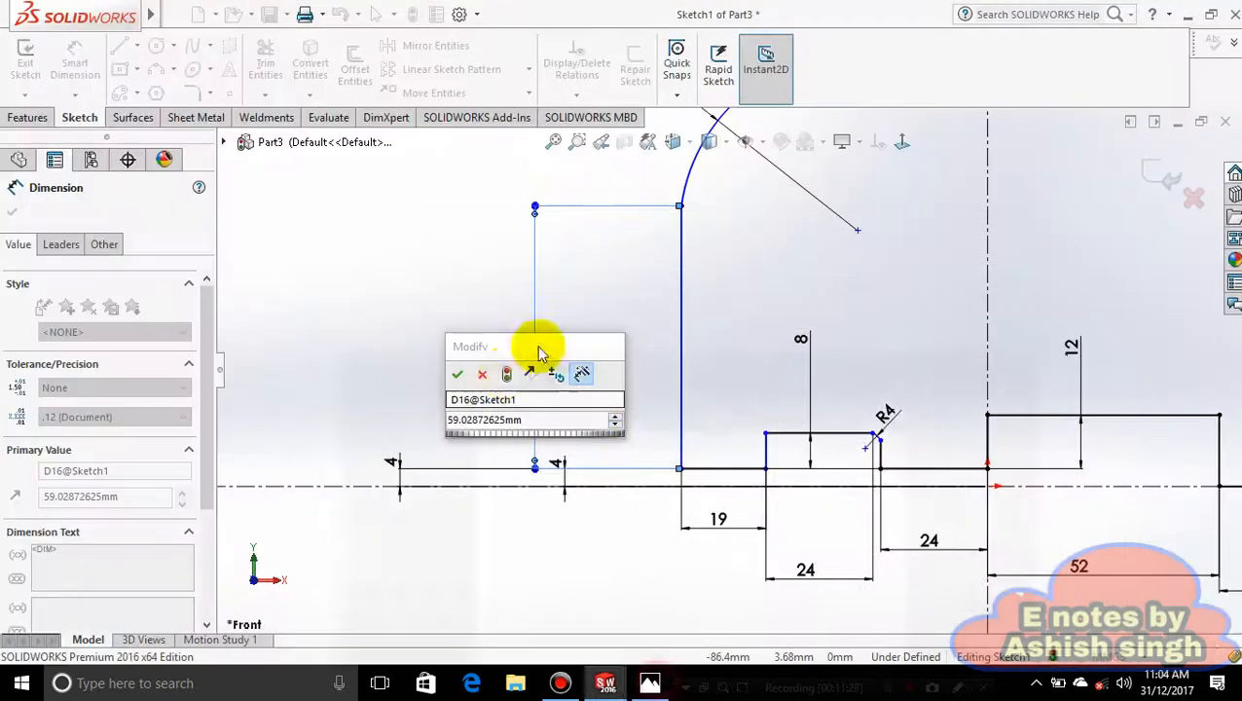
pyautogui.write('36')
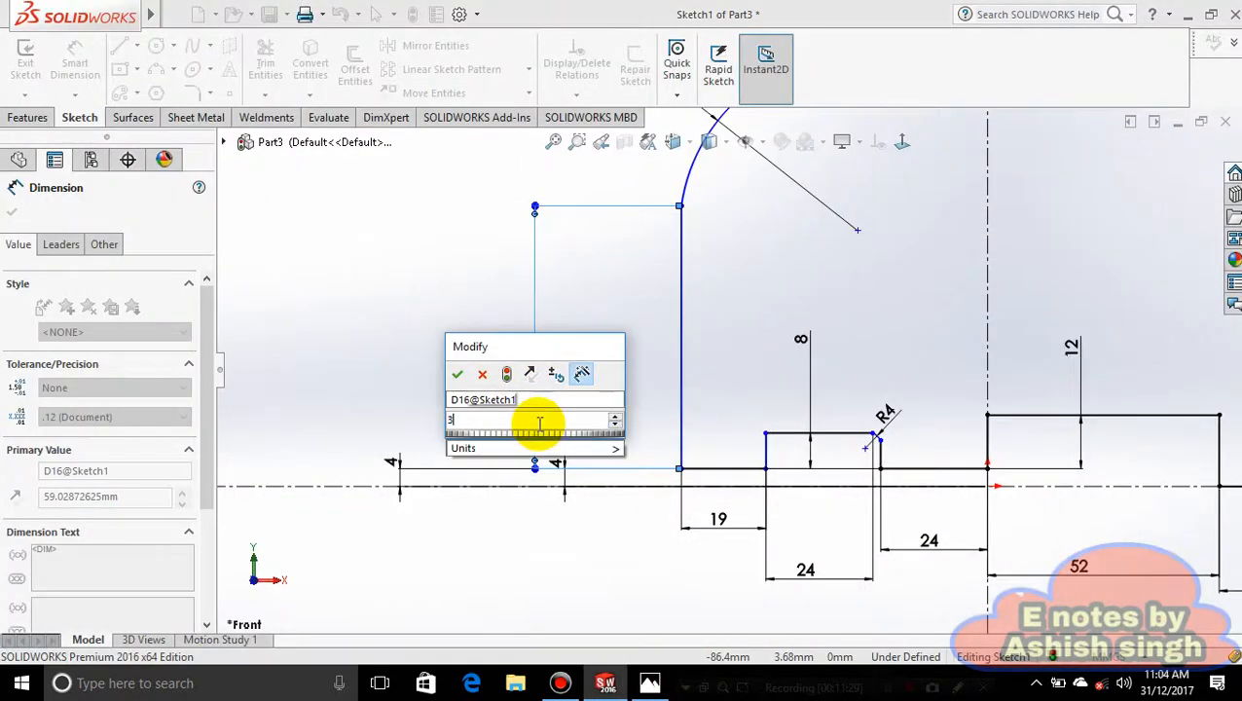
pyautogui.press('Return')
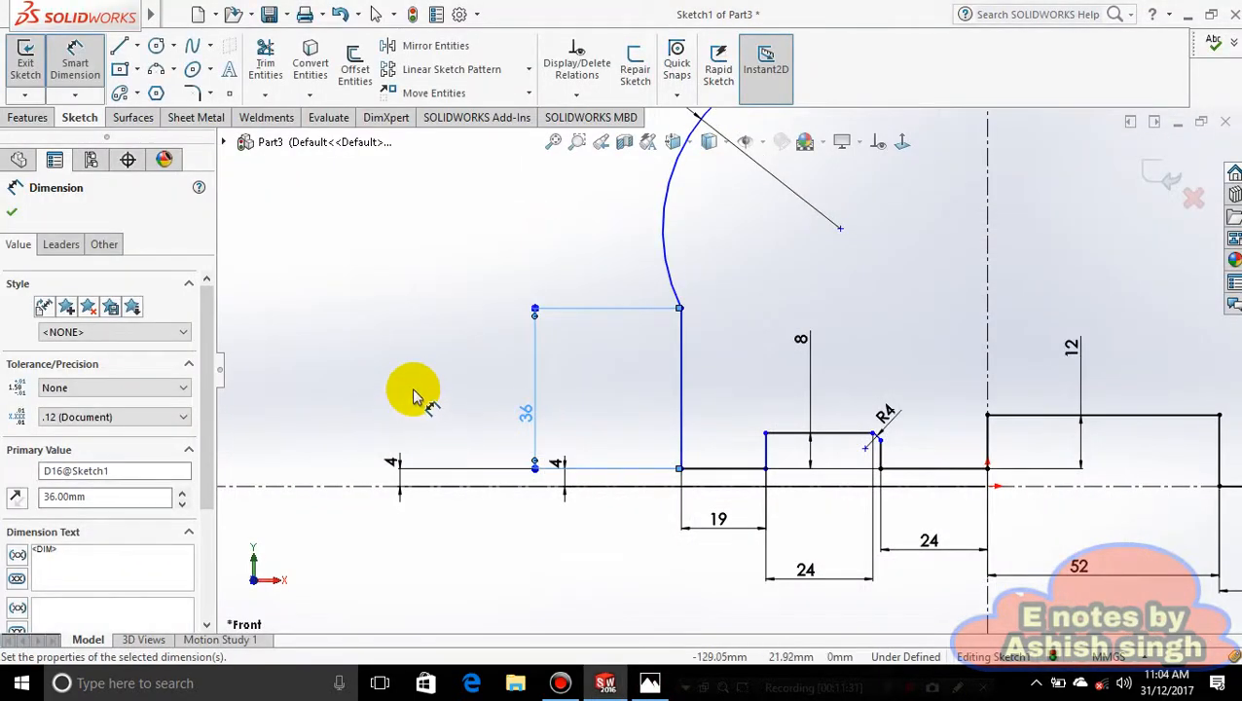
pyautogui.scroll(4, 415, 394)
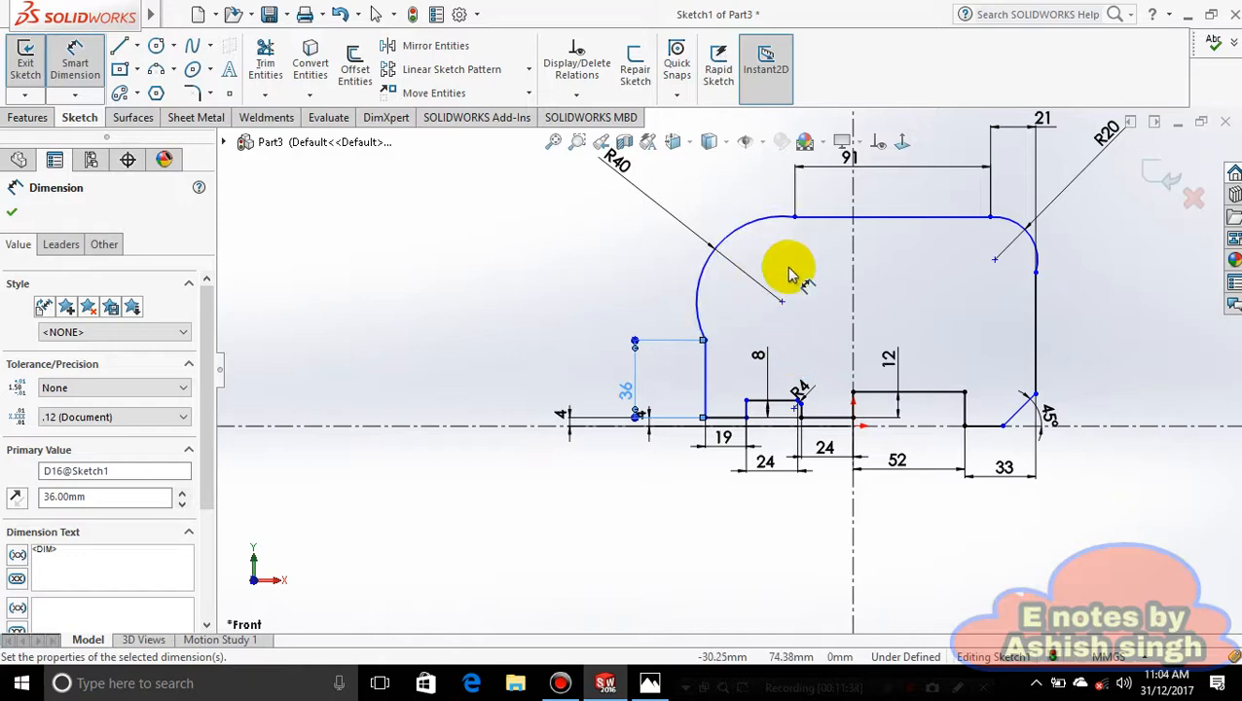
# Dimension the horizontal distance between the R40 corner arc's two endpoints at 40 mm.
pyautogui.scroll(1, 740, 356)
pyautogui.click(711, 348)
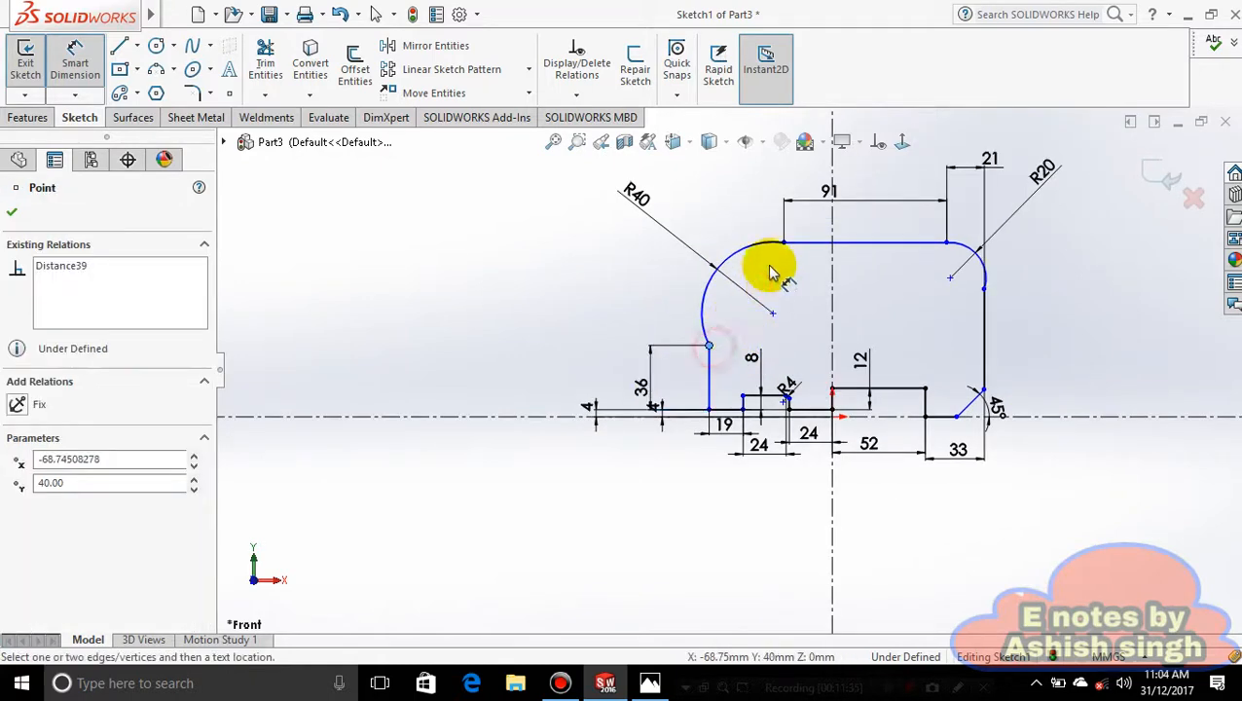
pyautogui.click(786, 245)
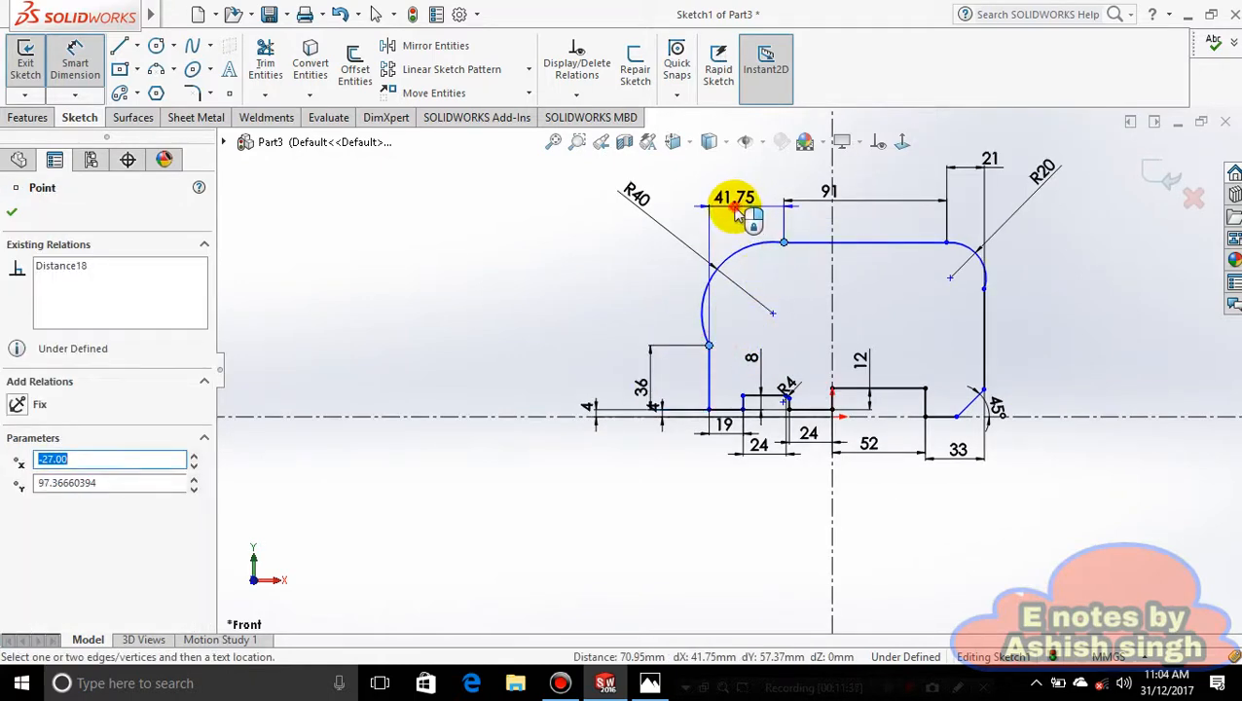
pyautogui.click(740, 216)
pyautogui.write('40')
pyautogui.press('Return')
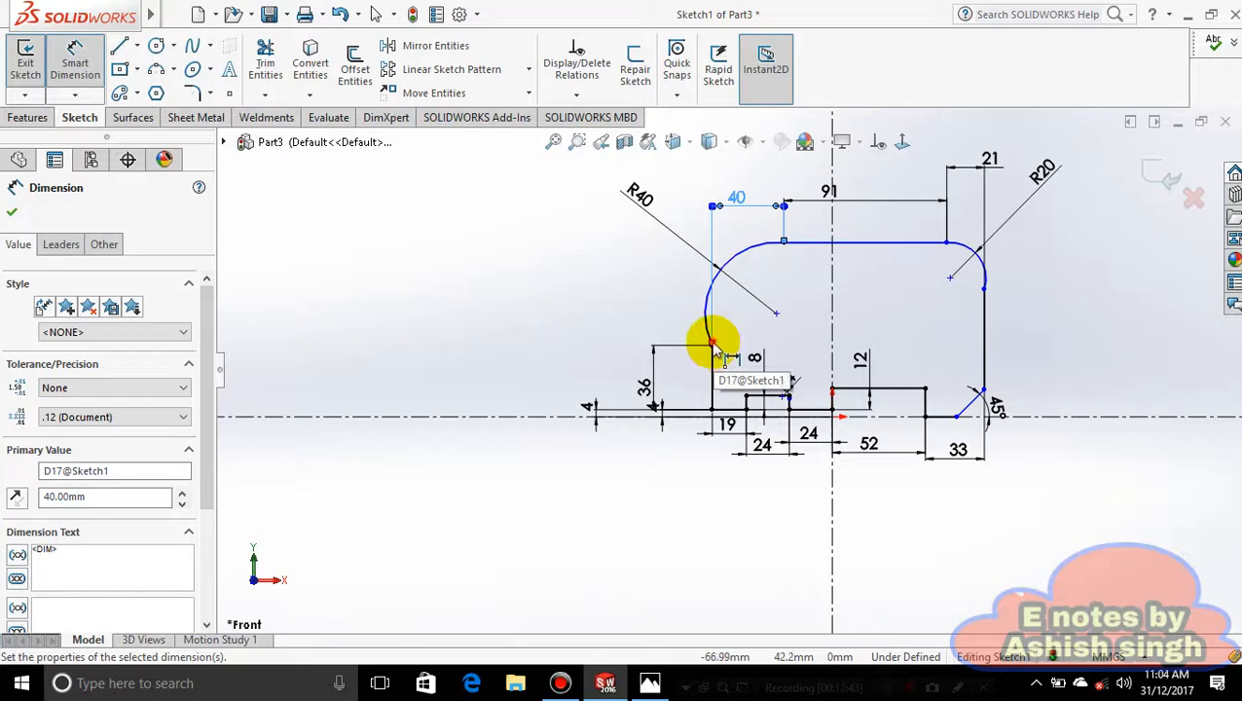
pyautogui.press('Escape')
# Dimension the vertical distance between the R40 corner arc's two endpoints at 40 mm.
pyautogui.click(783, 242)
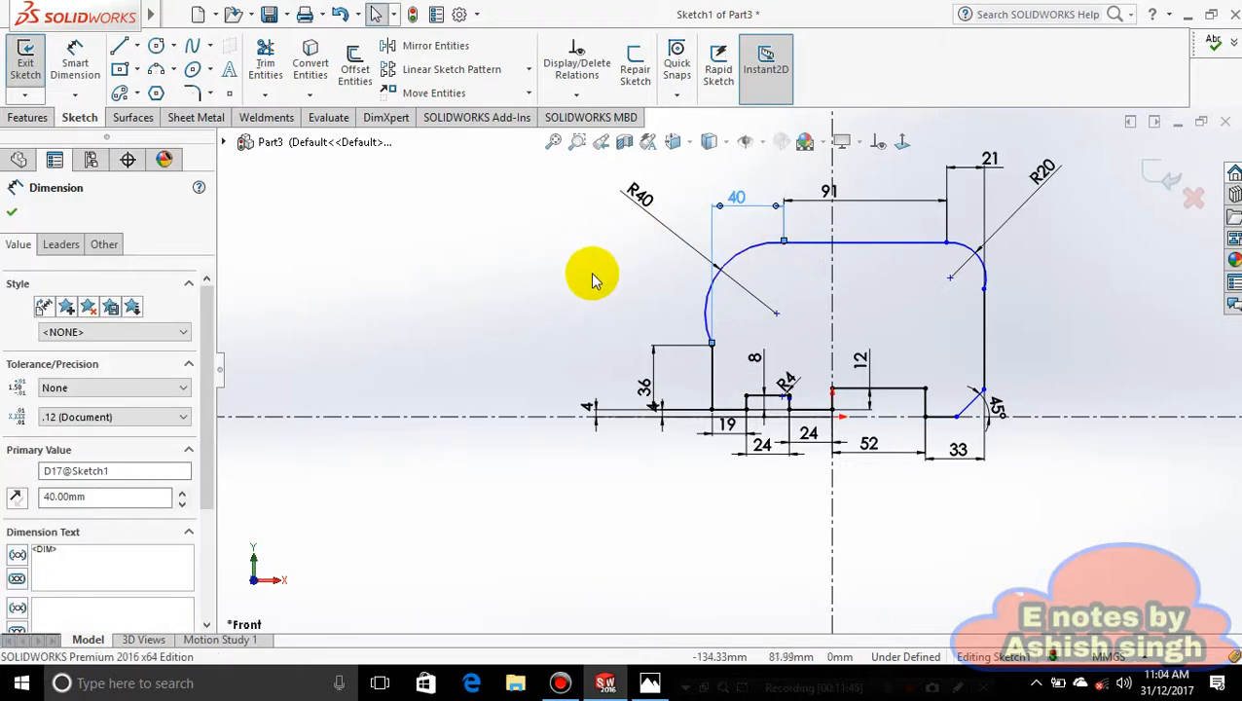
pyautogui.scroll(-3, 662, 312)
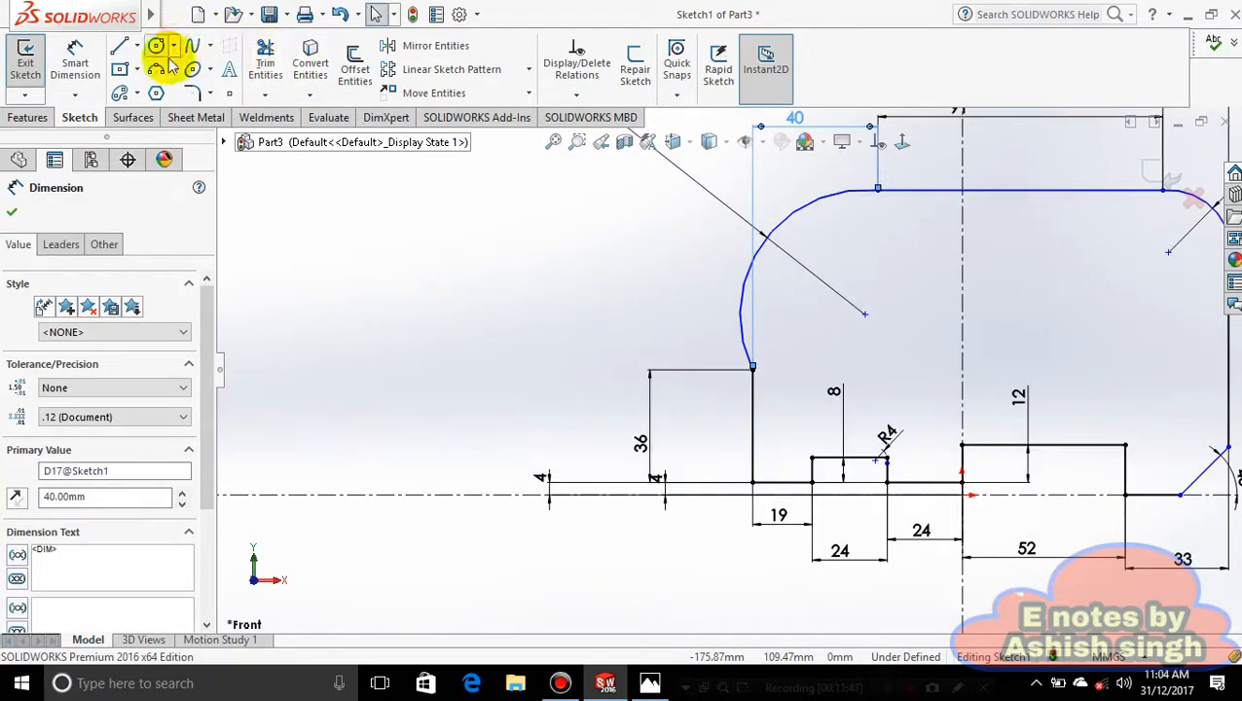
pyautogui.click(77, 61)
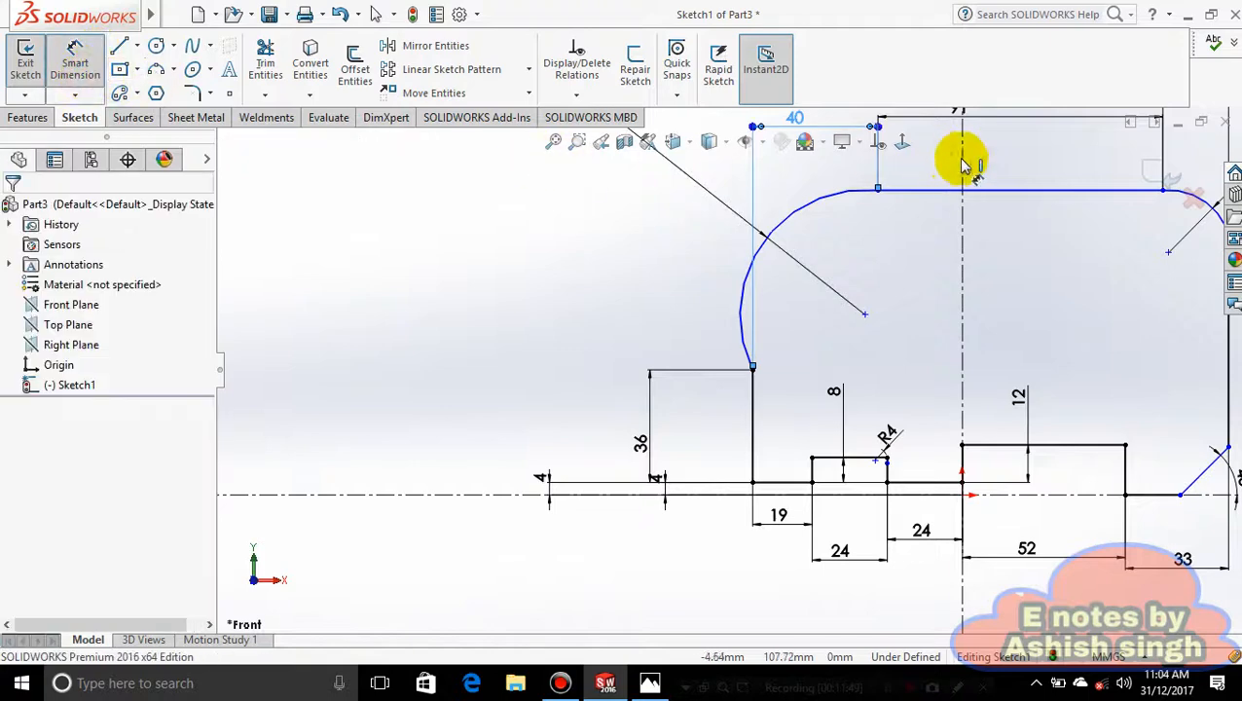
pyautogui.click(878, 191)
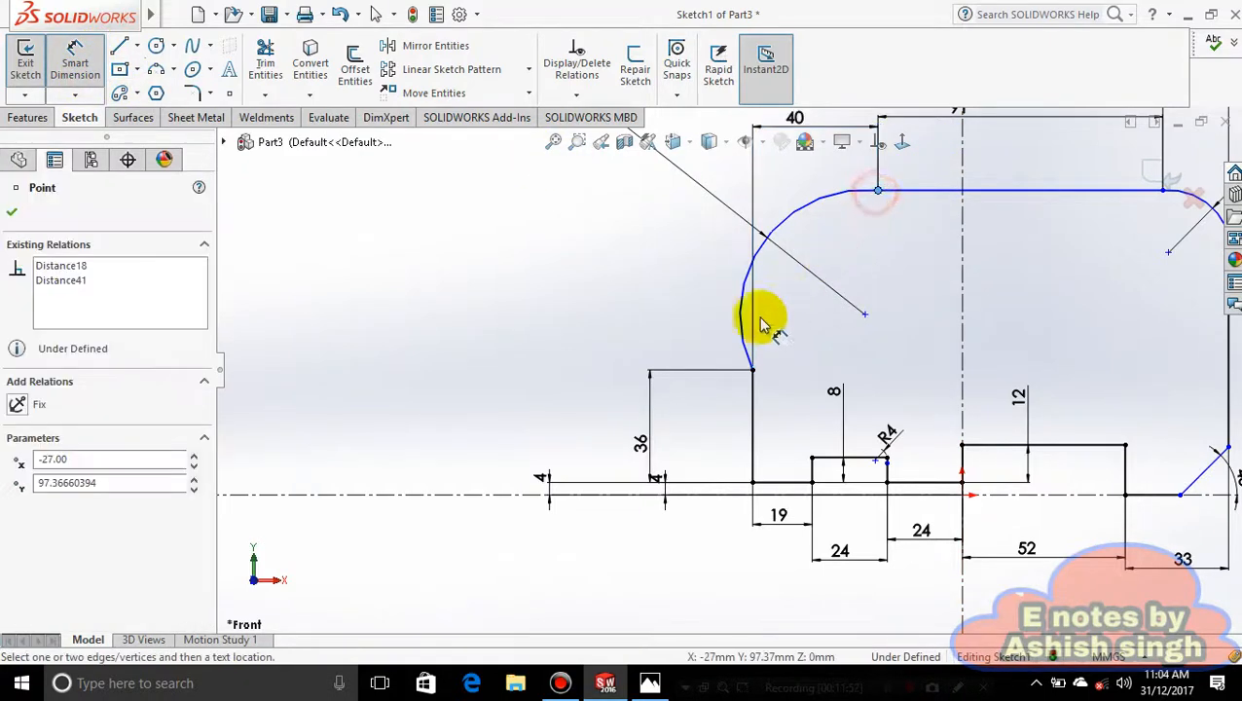
pyautogui.click(753, 372)
pyautogui.click(552, 307)
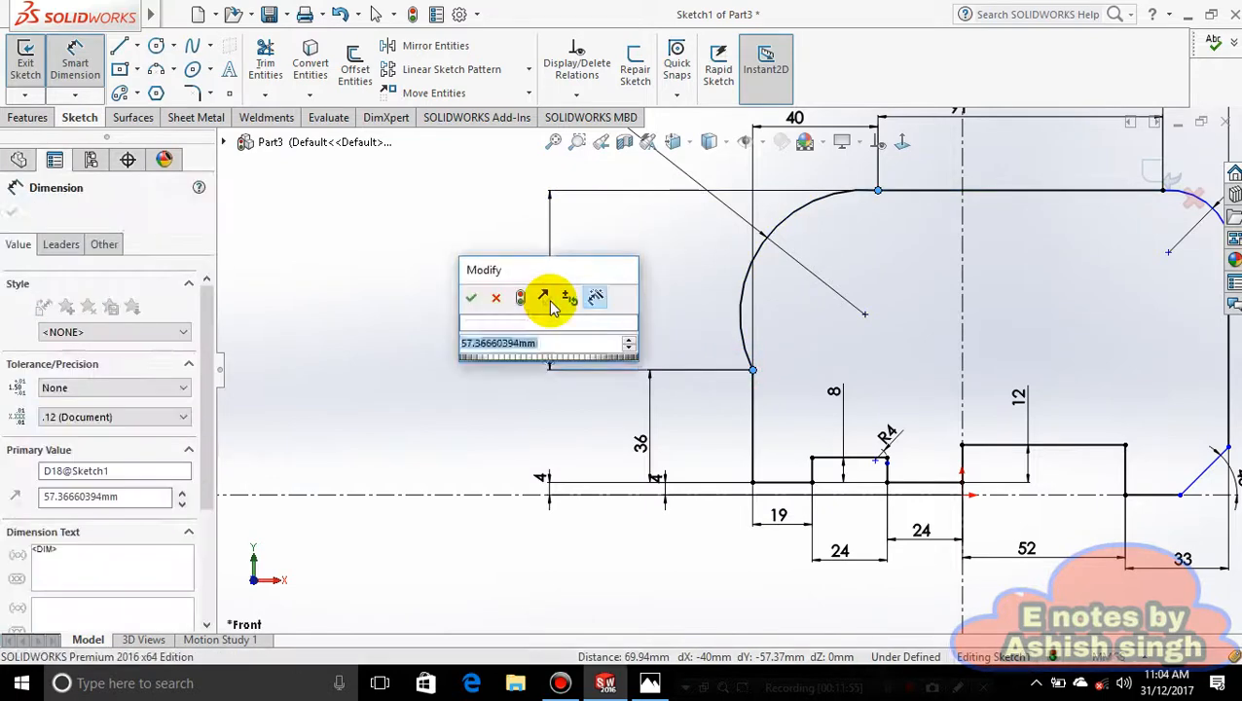
pyautogui.write('40')
pyautogui.press('Return')
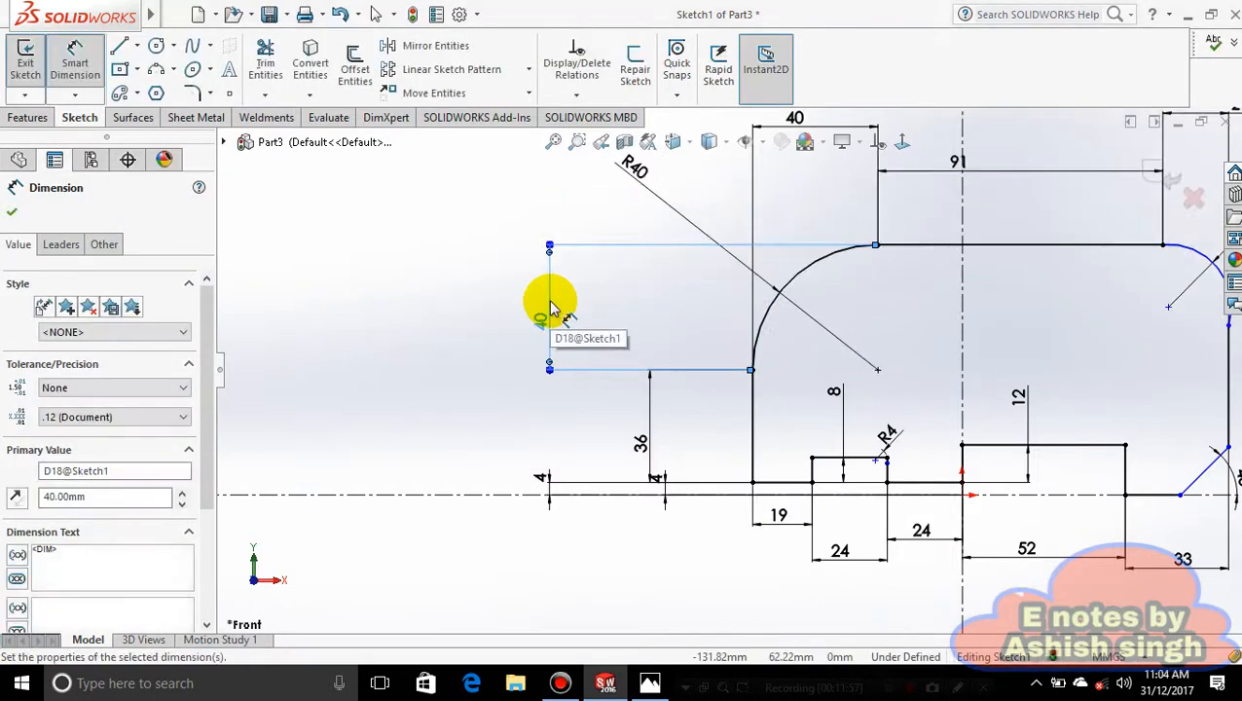
pyautogui.click(477, 297)
# Examine how the upper-right corner arc meets the right vertical edge and check its radius dimension value.
pyautogui.scroll(3, 929, 333)
pyautogui.scroll(-3, 1064, 336)
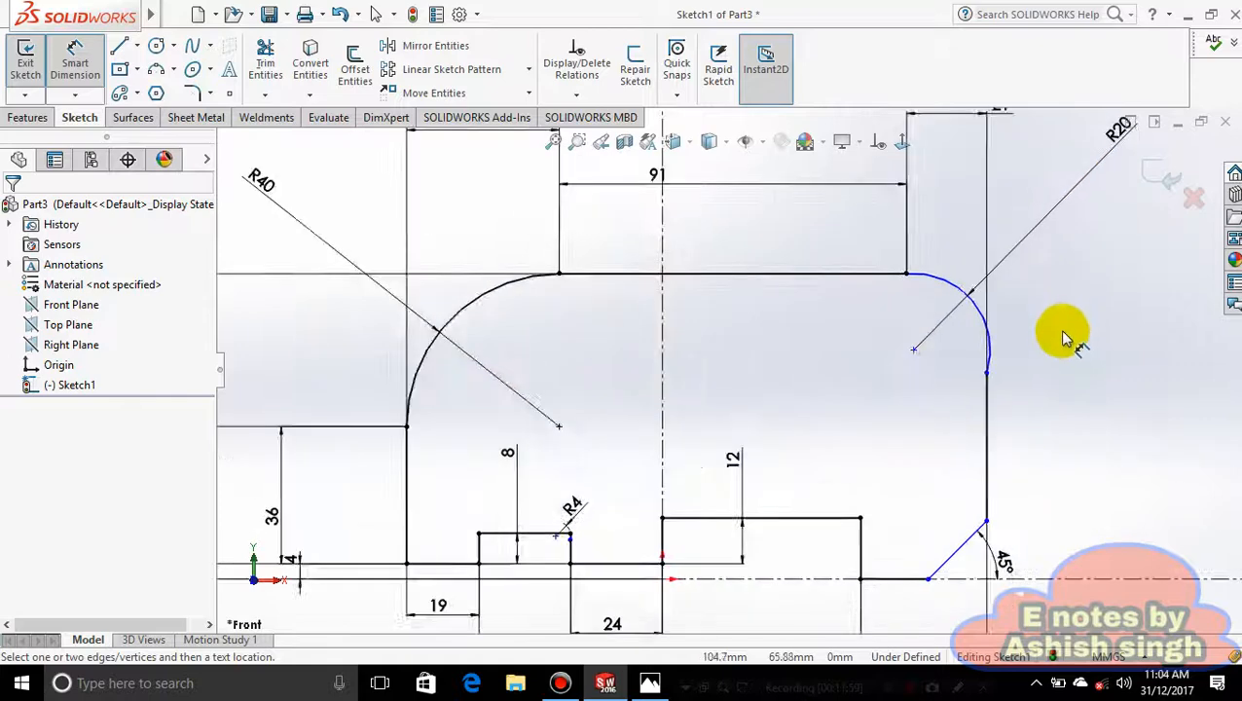
pyautogui.scroll(-3, 1064, 335)
pyautogui.scroll(3, 1004, 338)
pyautogui.scroll(-1, 701, 402)
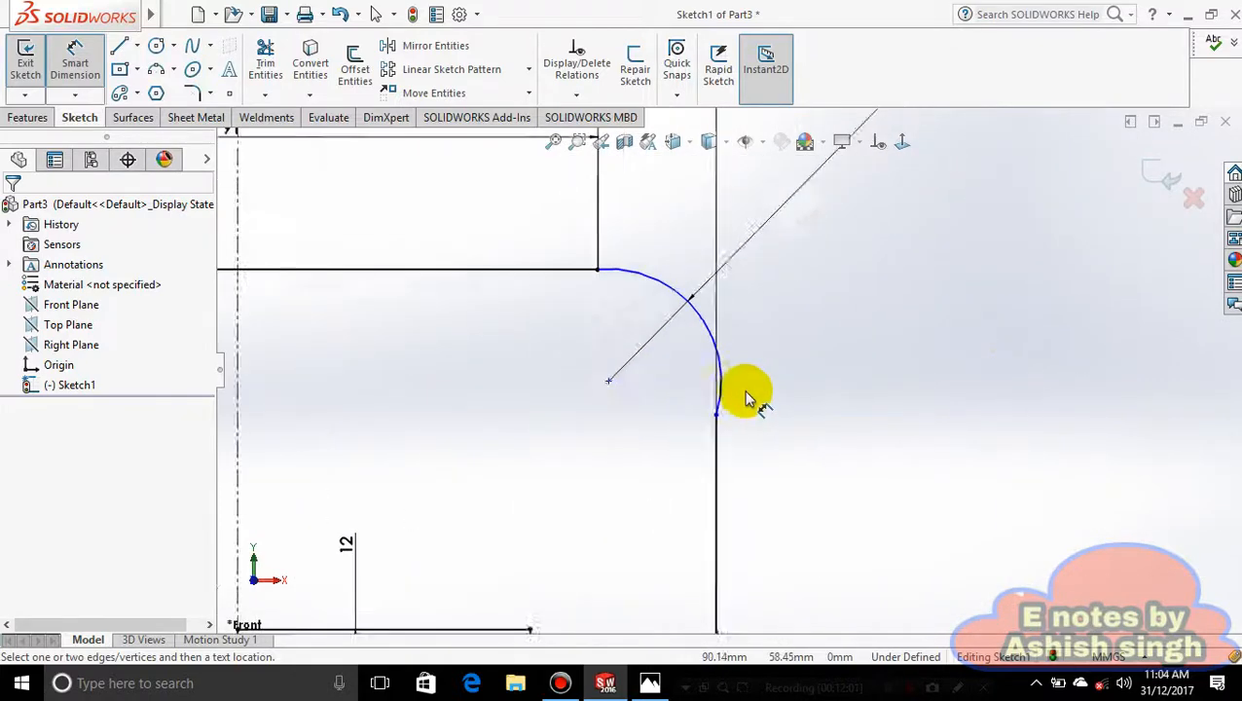
pyautogui.scroll(-4, 740, 393)
pyautogui.scroll(3, 769, 449)
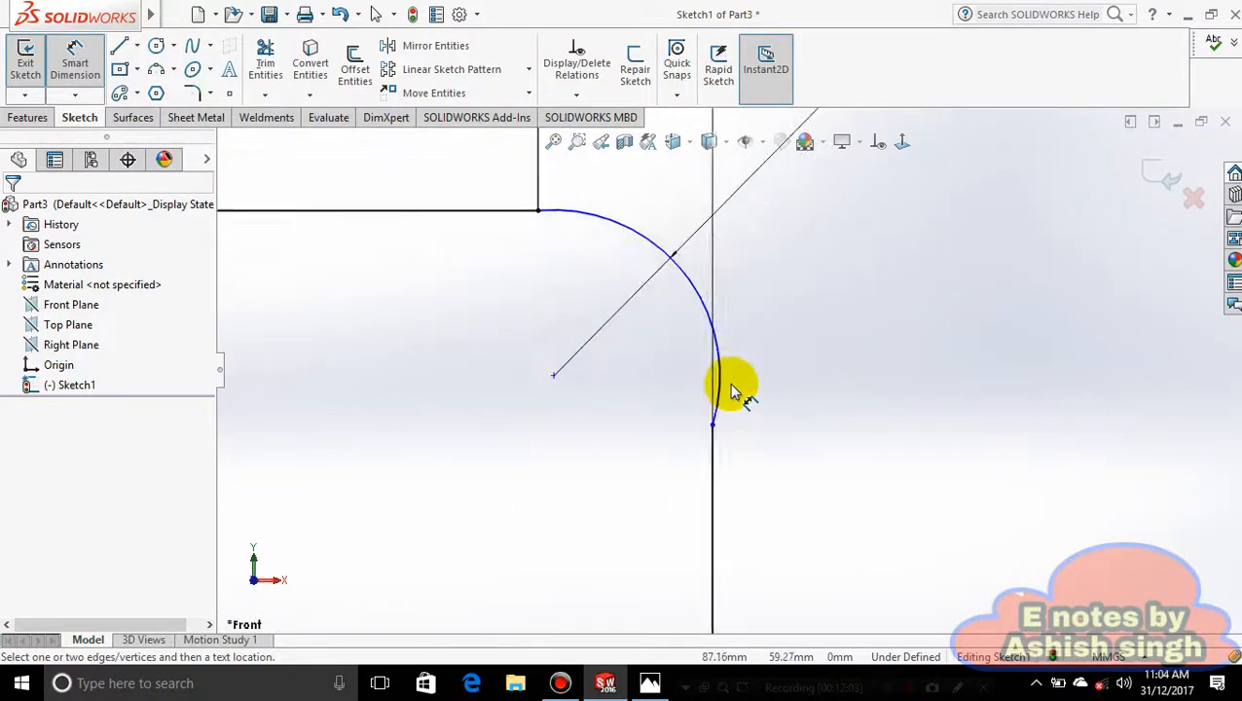
pyautogui.scroll(5, 732, 390)
pyautogui.doubleClick(840, 186)
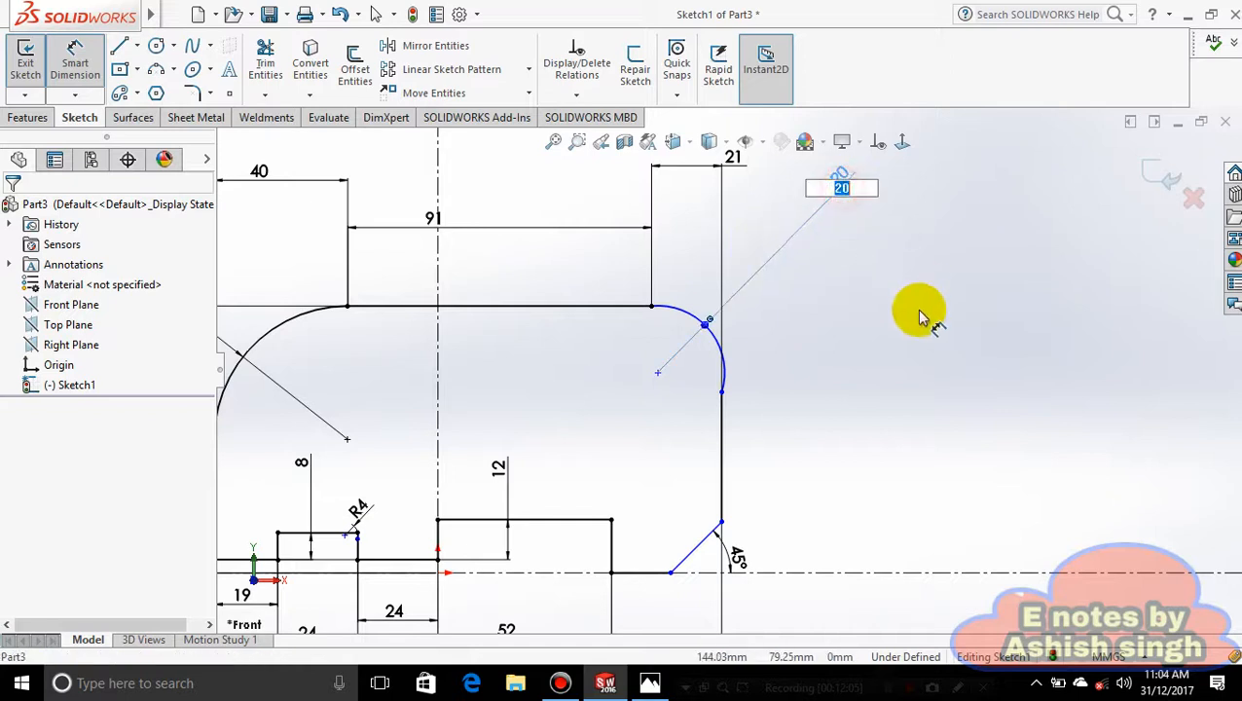
pyautogui.press('Return')
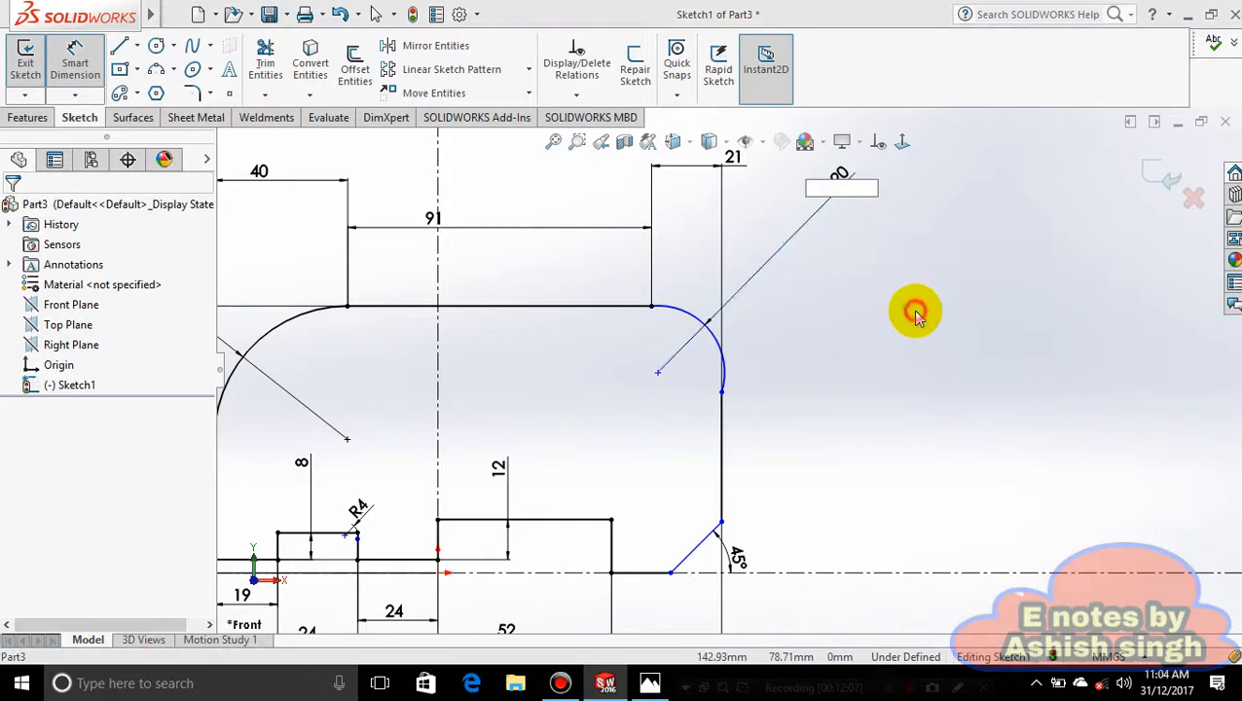
pyautogui.press('Return')
pyautogui.press('Escape')
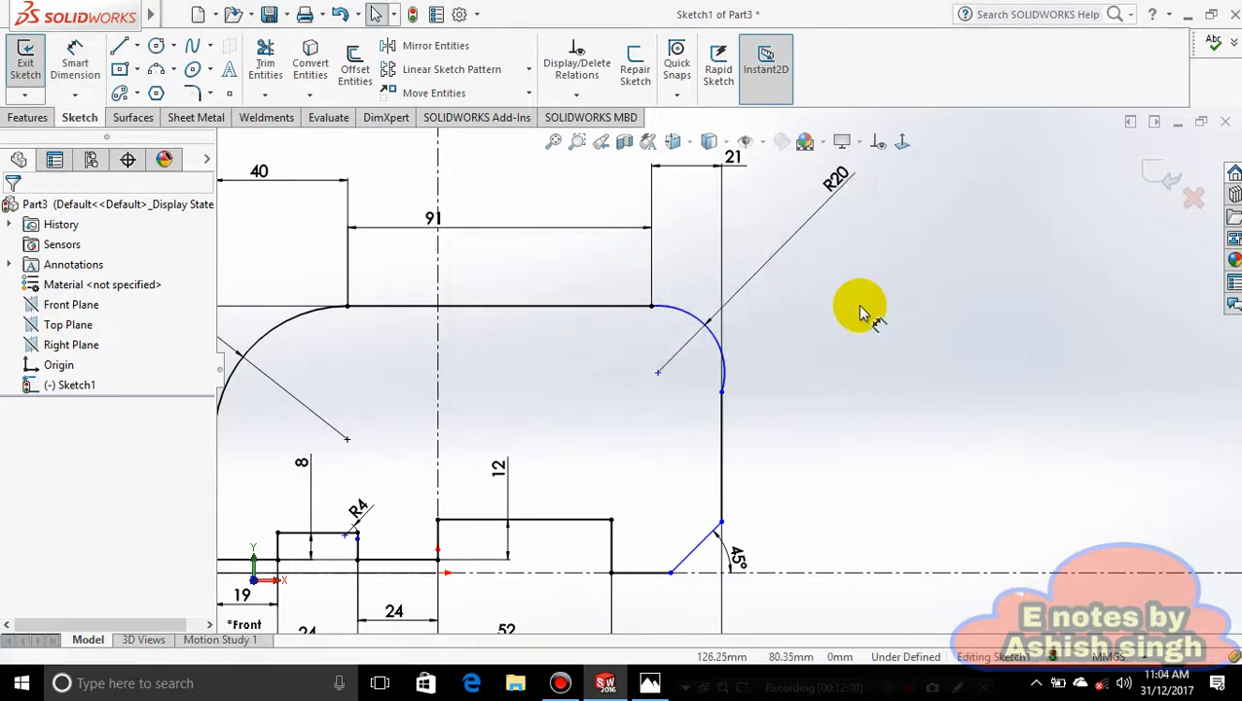
# Delete the upper-right corner arc's R20 dimension and trim away the arc itself.
pyautogui.click(839, 181)
pyautogui.press('Delete')
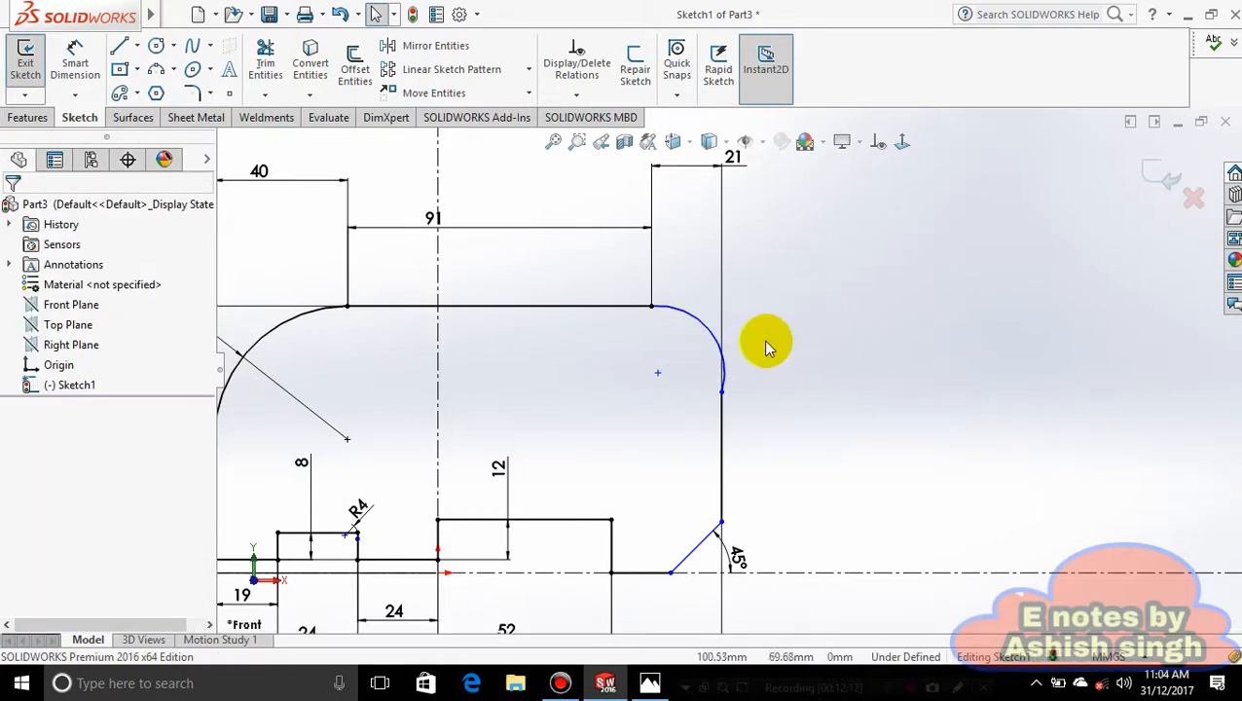
pyautogui.scroll(-3, 774, 336)
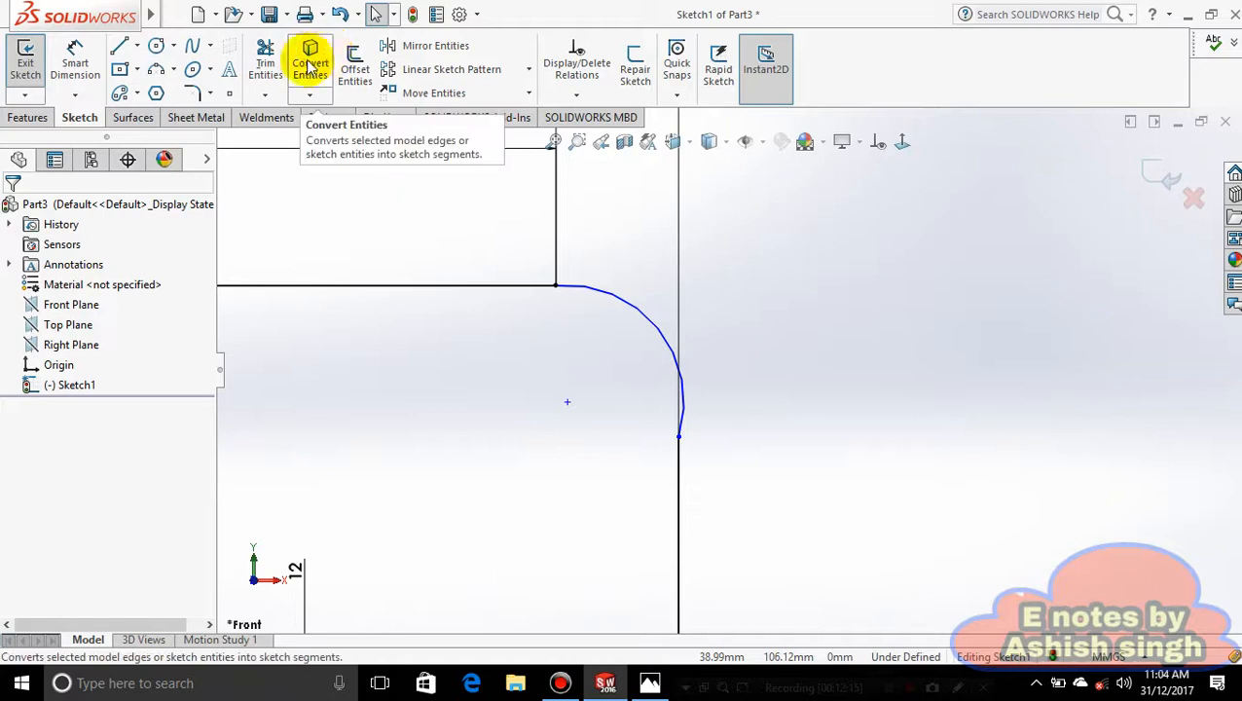
pyautogui.click(265, 61)
pyautogui.click(619, 332)
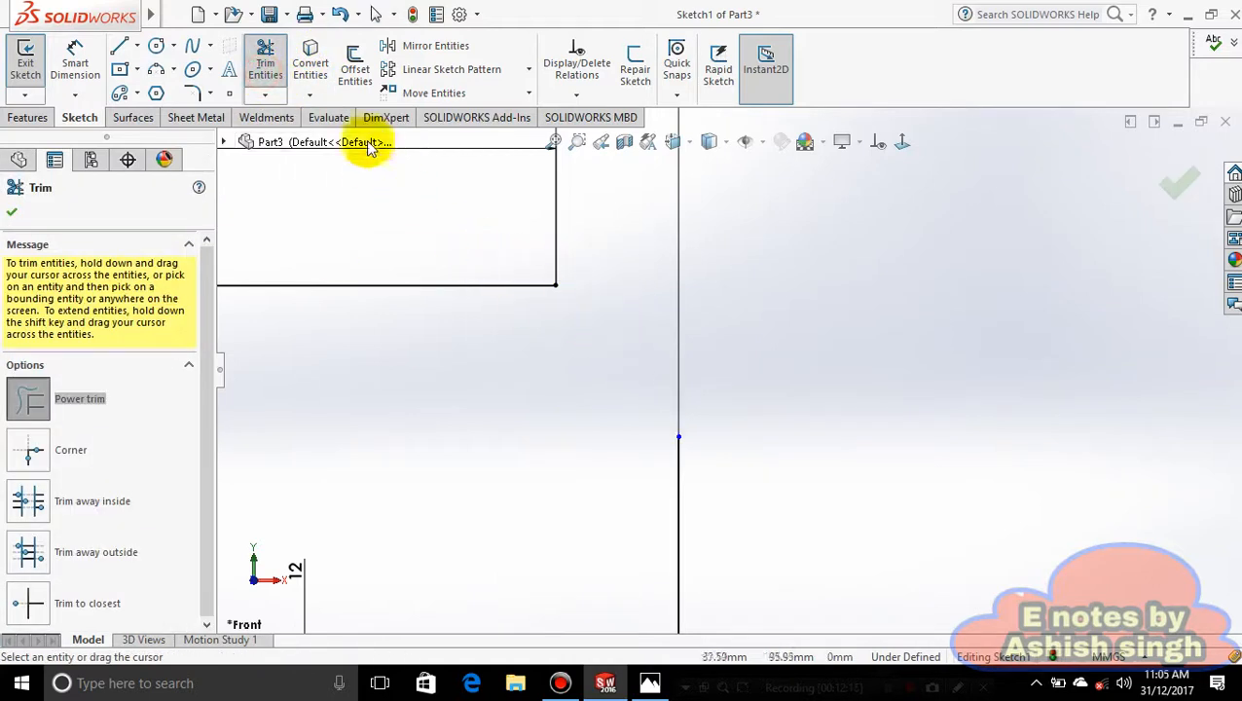
# Sketch a three-point arc of about 23.55 mm radius from the top edge's right end to the right vertical edge's upper end.
pyautogui.click(75, 60)
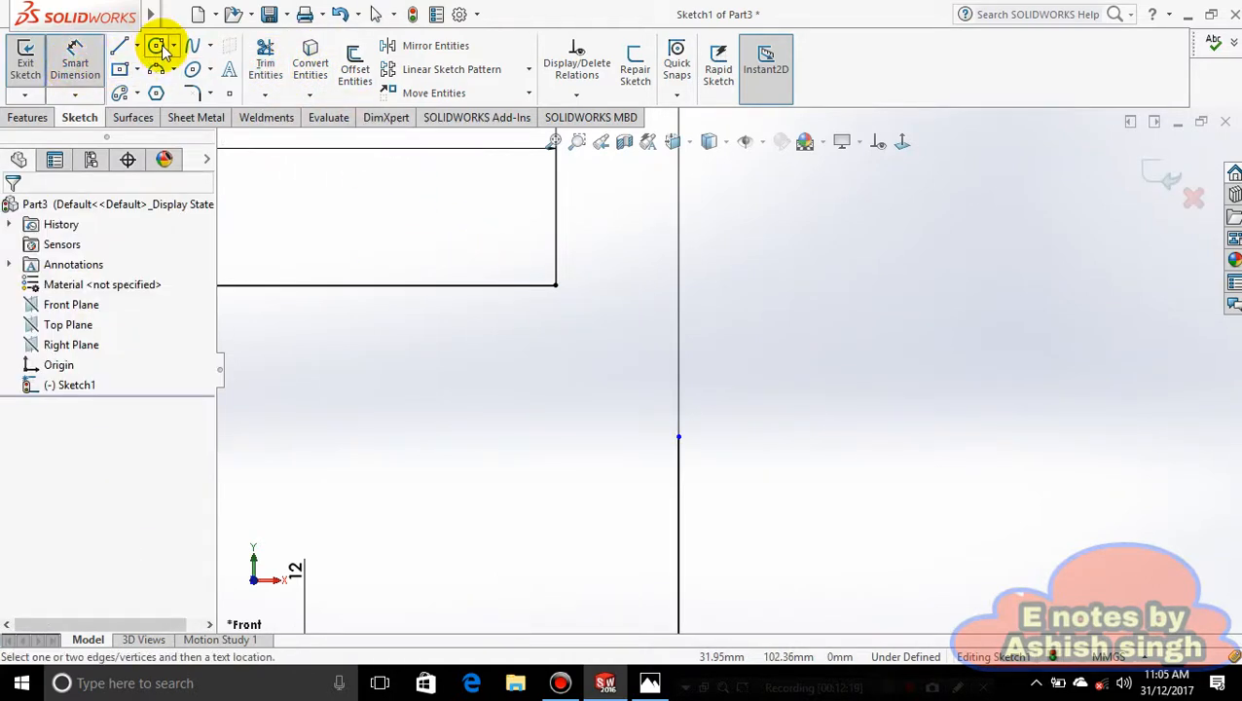
pyautogui.click(156, 70)
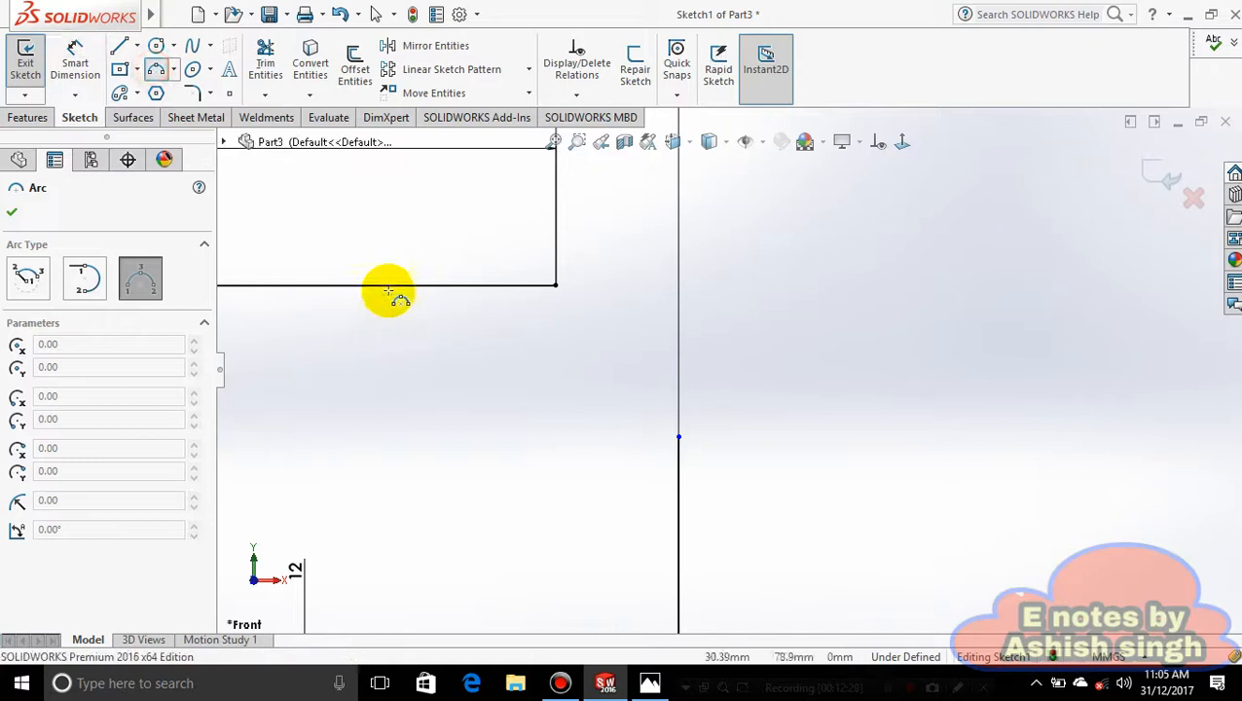
pyautogui.click(556, 286)
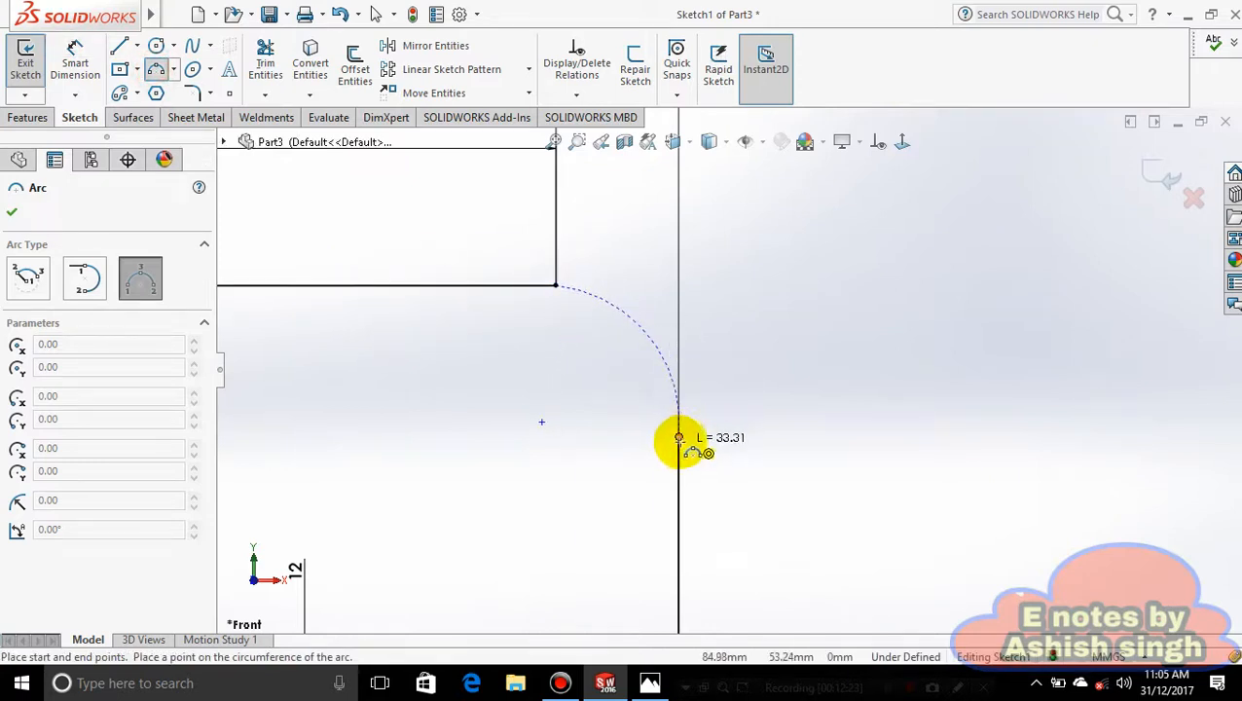
pyautogui.click(679, 435)
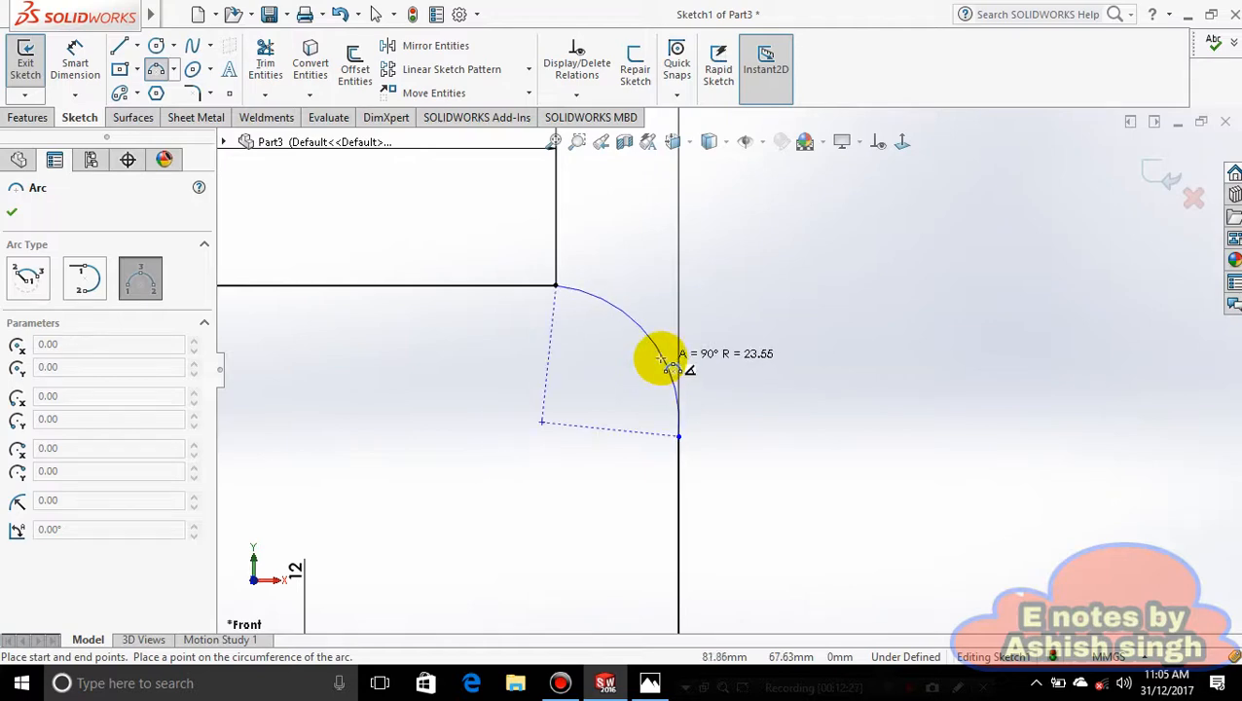
pyautogui.click(662, 362)
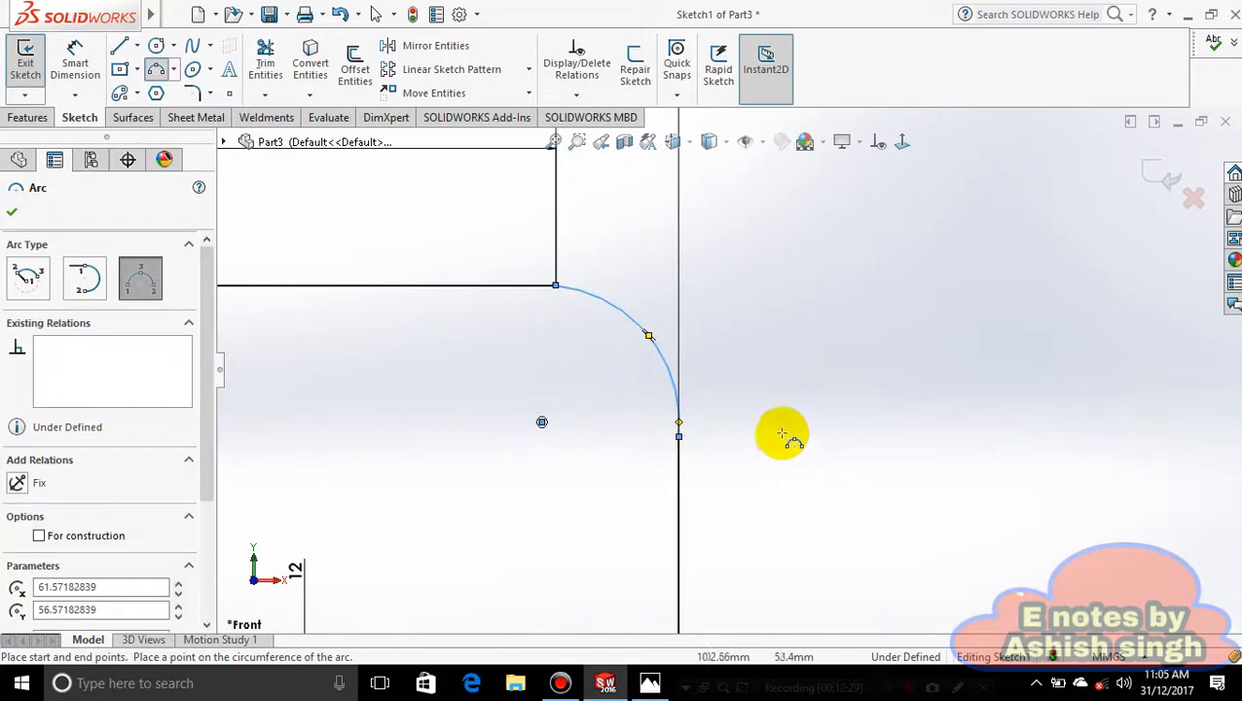
pyautogui.press('Escape')
# Consult 10.jpg and dimension the new upper-right corner arc with a radius of 20 mm.
pyautogui.click(649, 682)
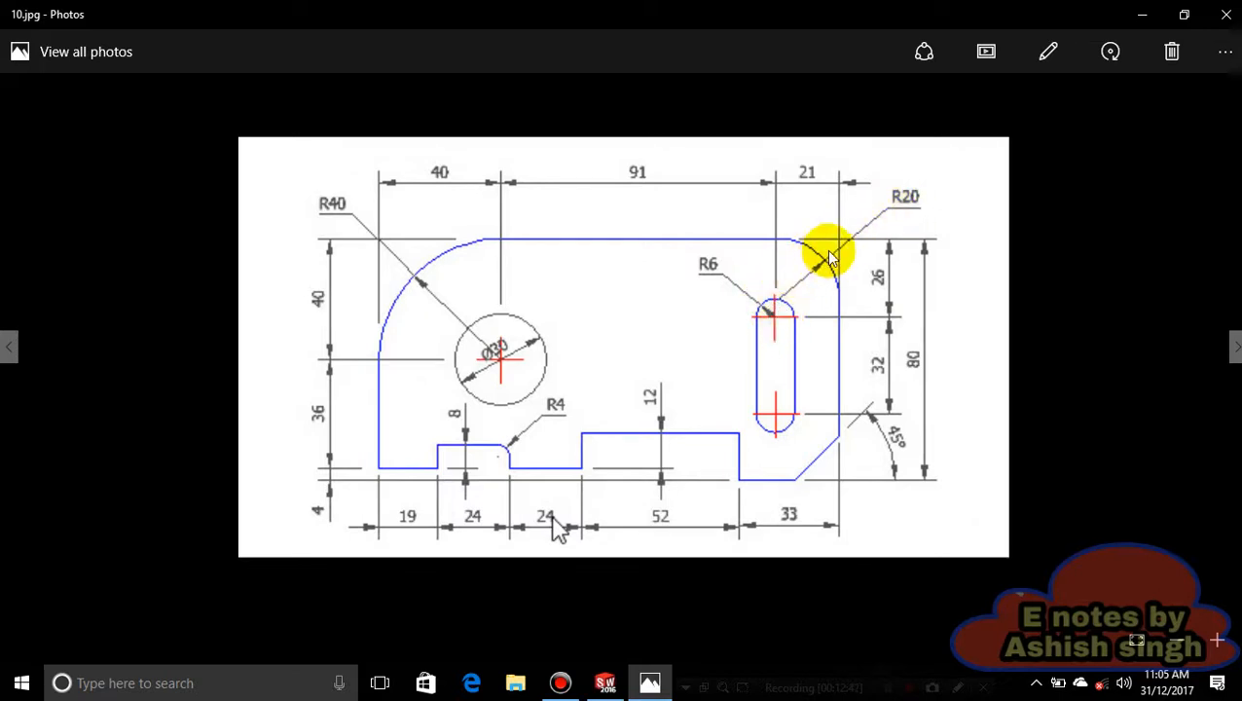
pyautogui.click(646, 685)
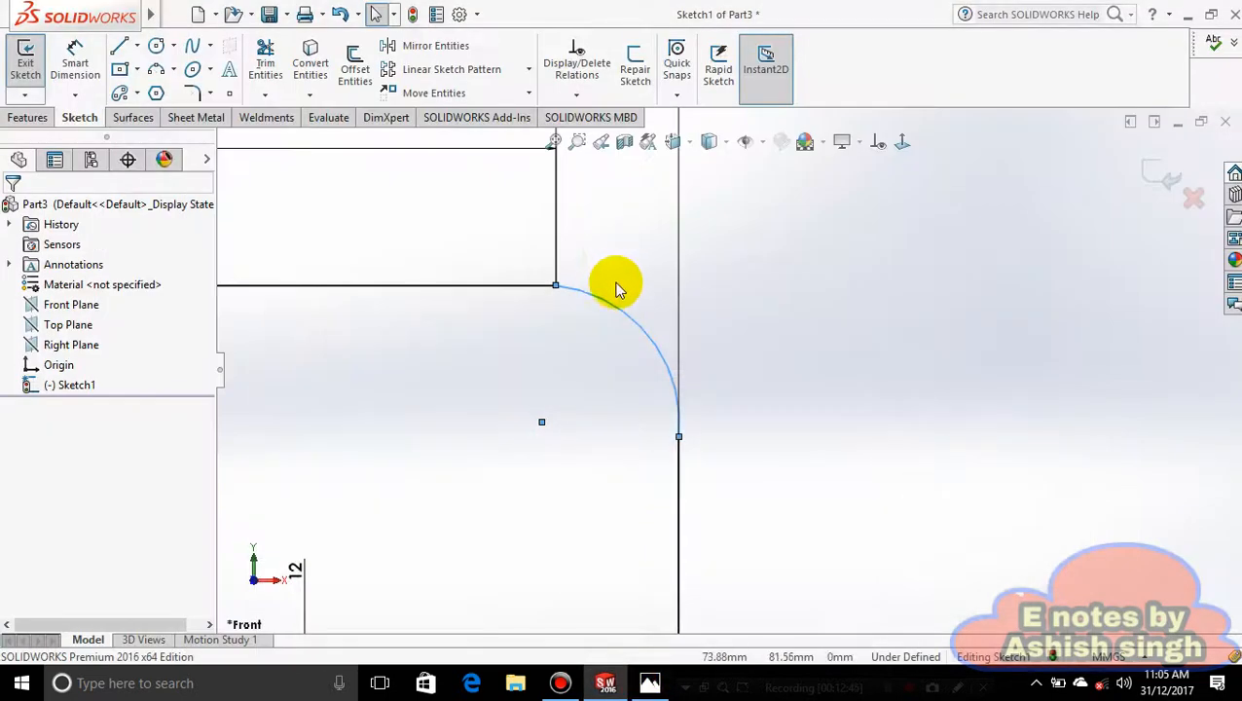
pyautogui.click(623, 317)
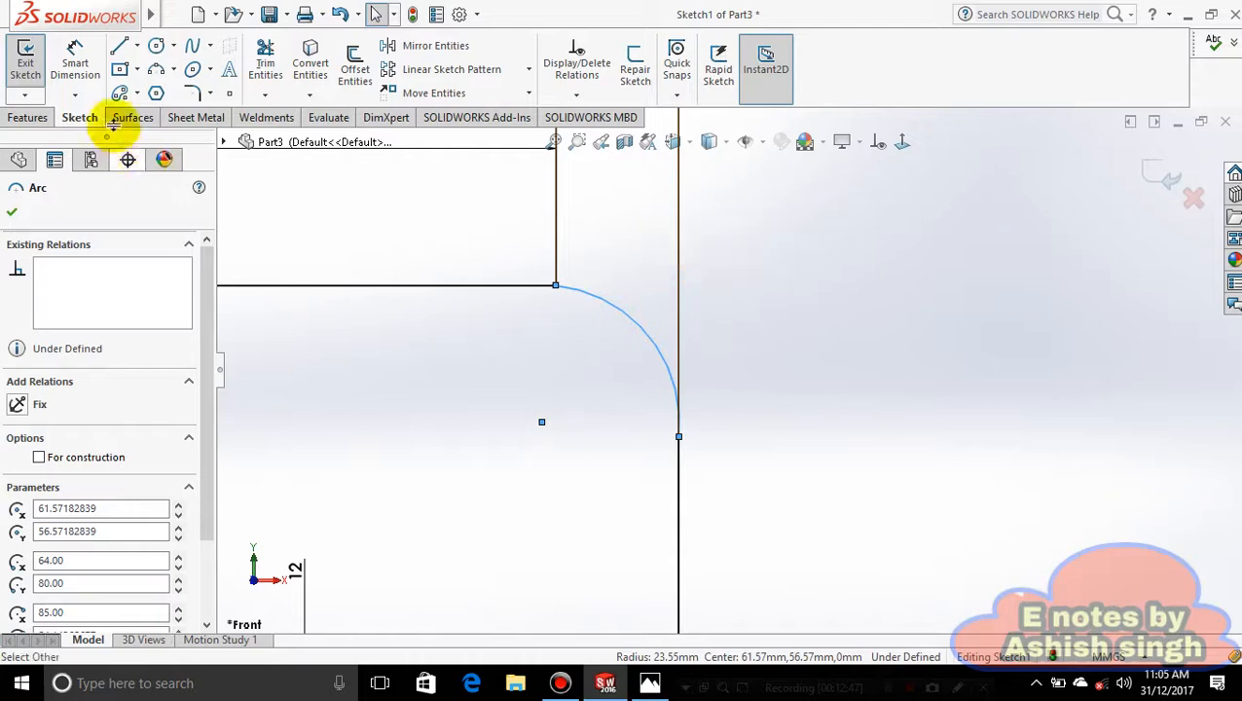
pyautogui.click(75, 59)
pyautogui.click(804, 253)
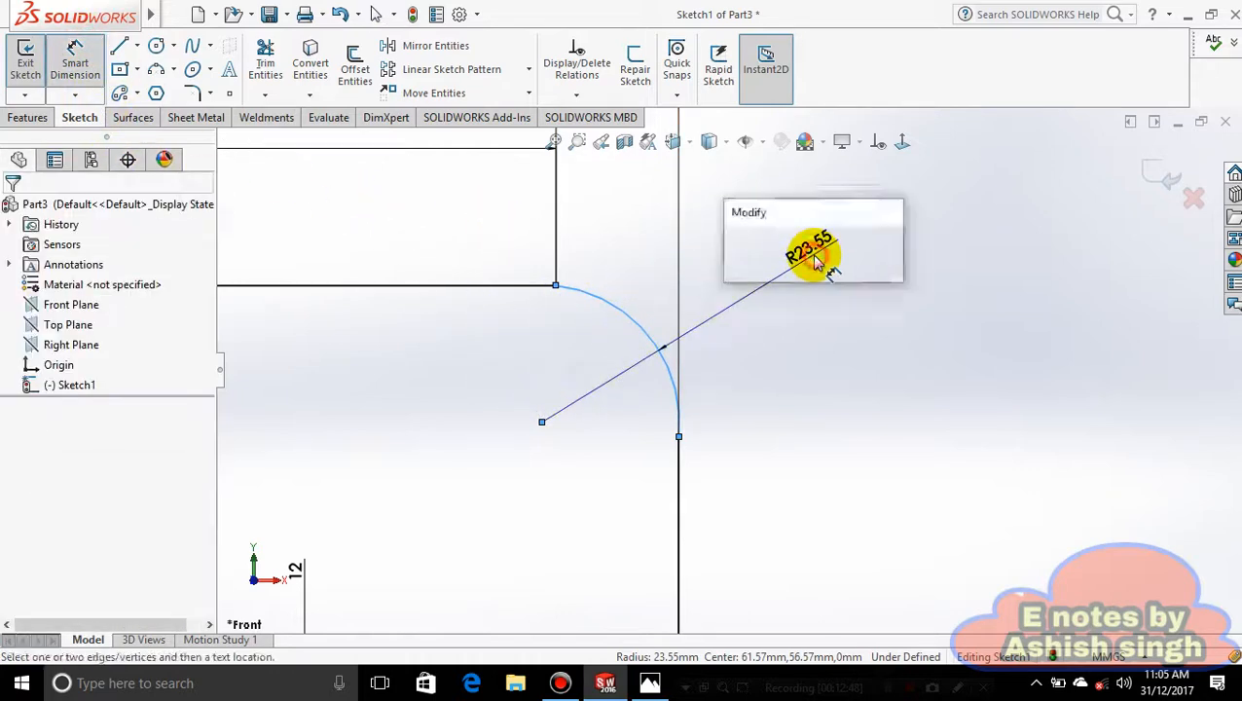
pyautogui.write('20')
pyautogui.press('Return')
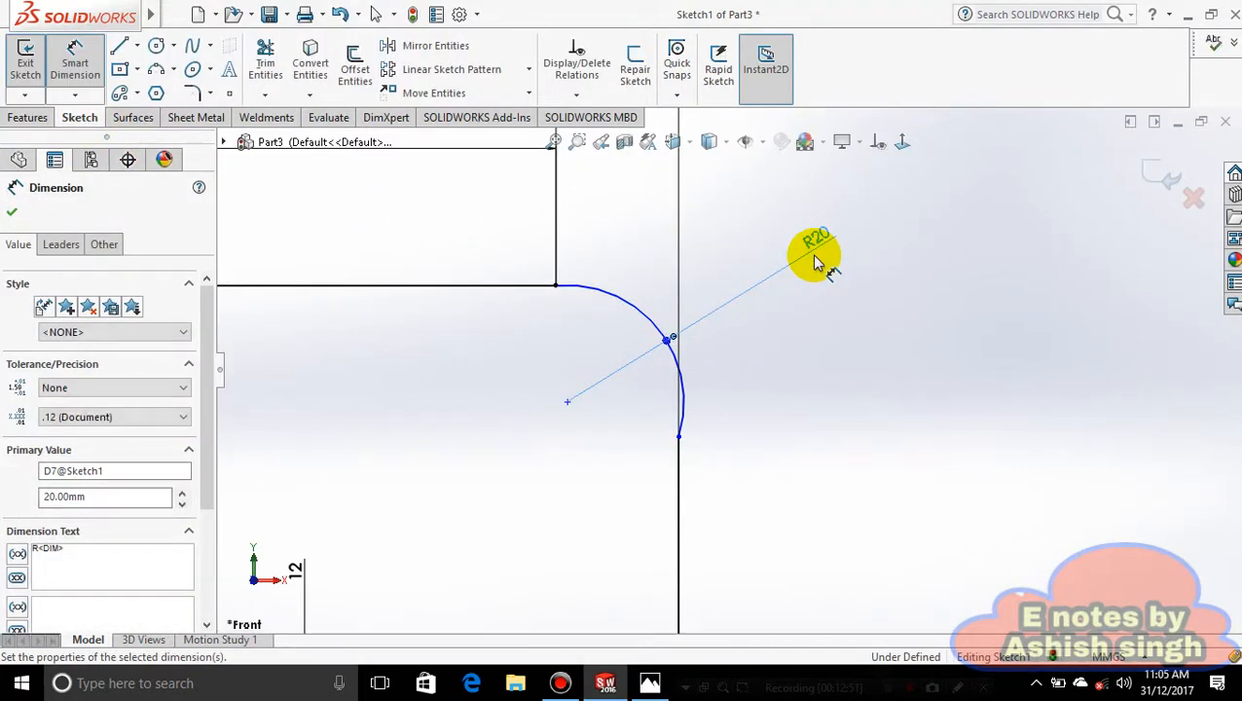
pyautogui.click(838, 275)
# Consult 10.jpg and sketch a circle of about 12.5 mm radius centred on the upper-left R40 arc's centre point.
pyautogui.scroll(6, 768, 338)
pyautogui.scroll(-2, 623, 389)
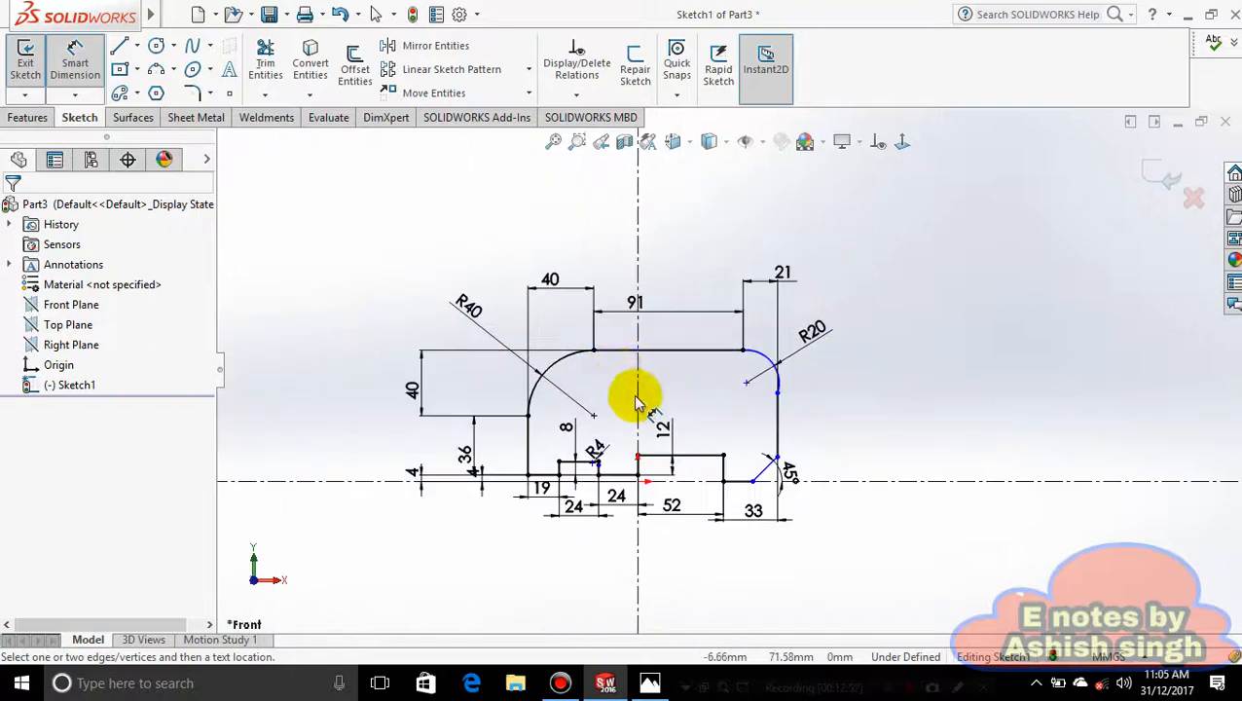
pyautogui.scroll(-4, 643, 513)
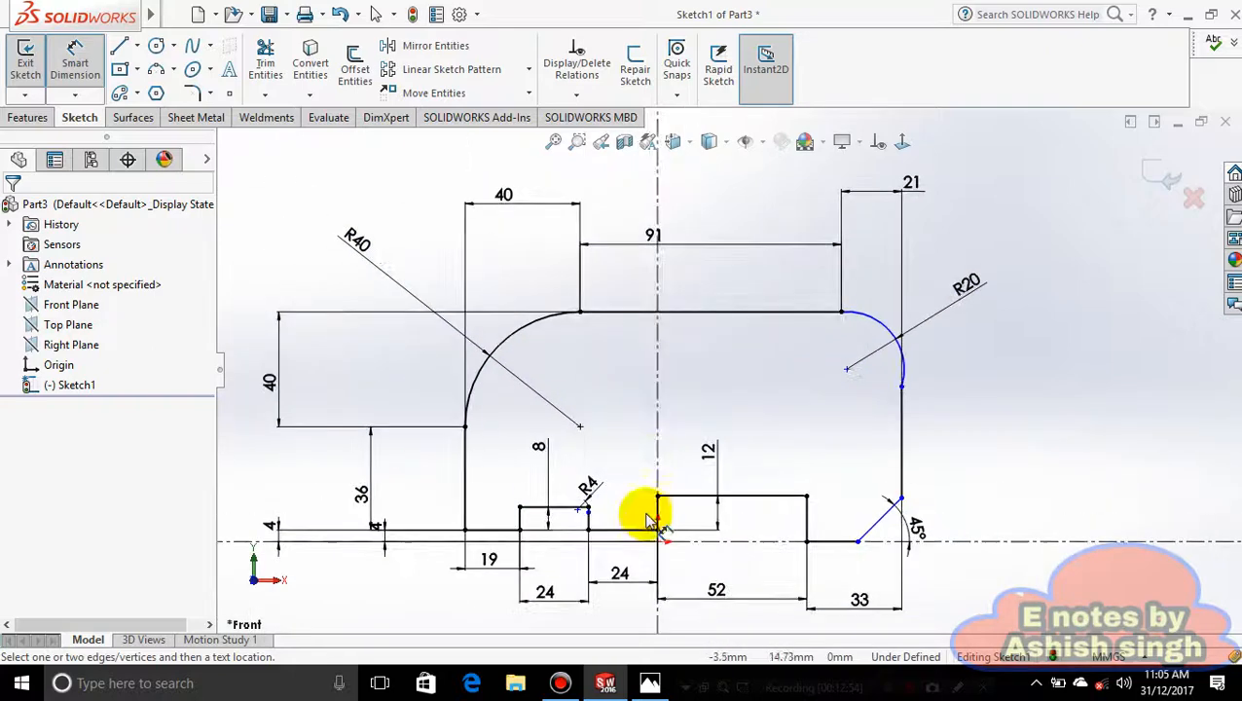
pyautogui.click(650, 682)
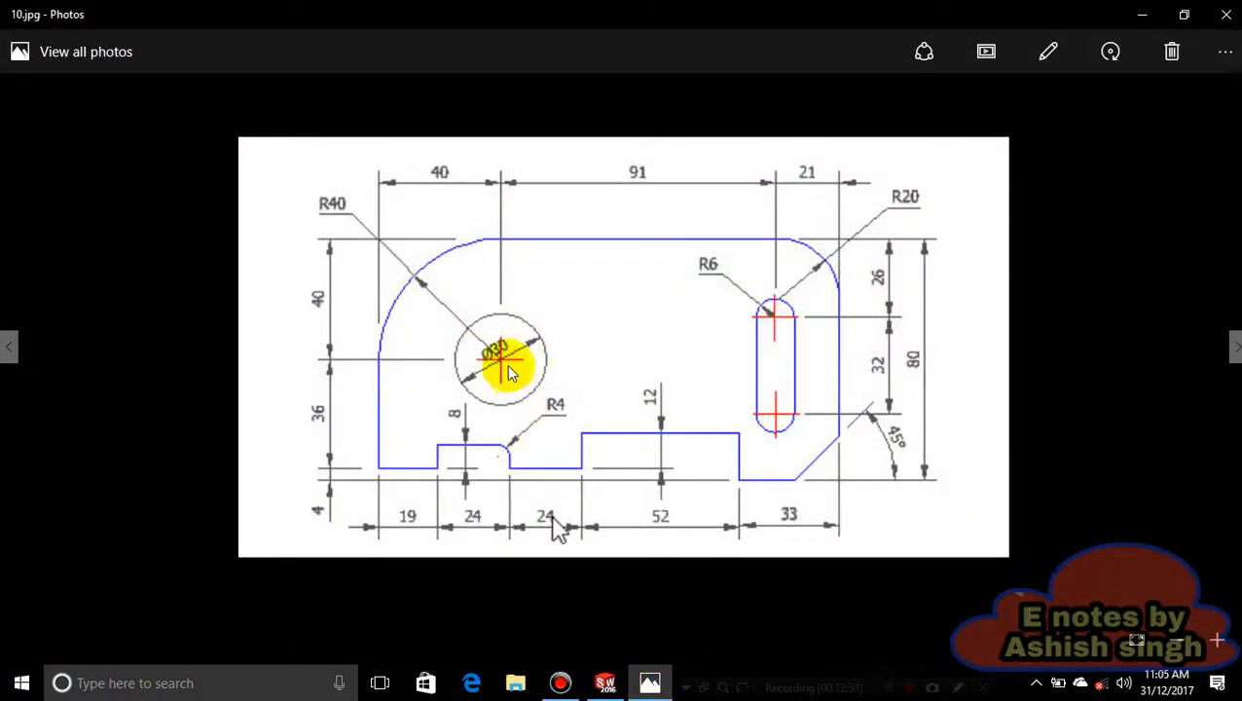
pyautogui.click(650, 685)
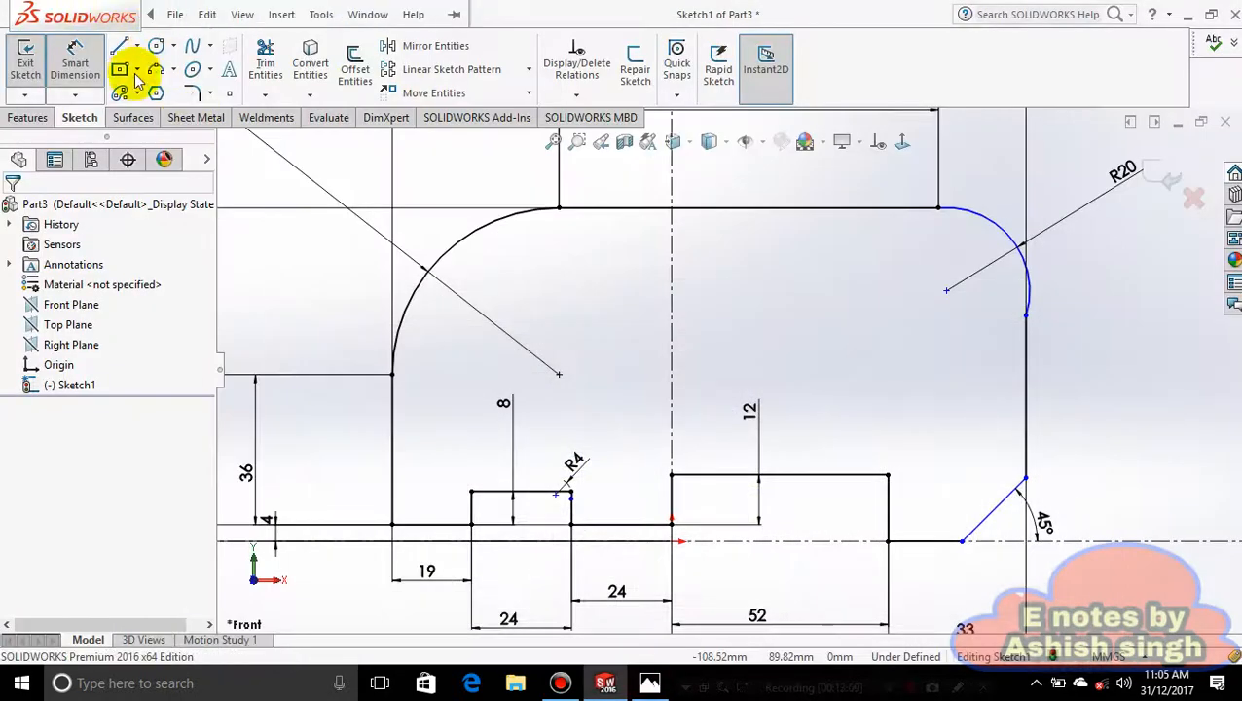
pyautogui.click(155, 51)
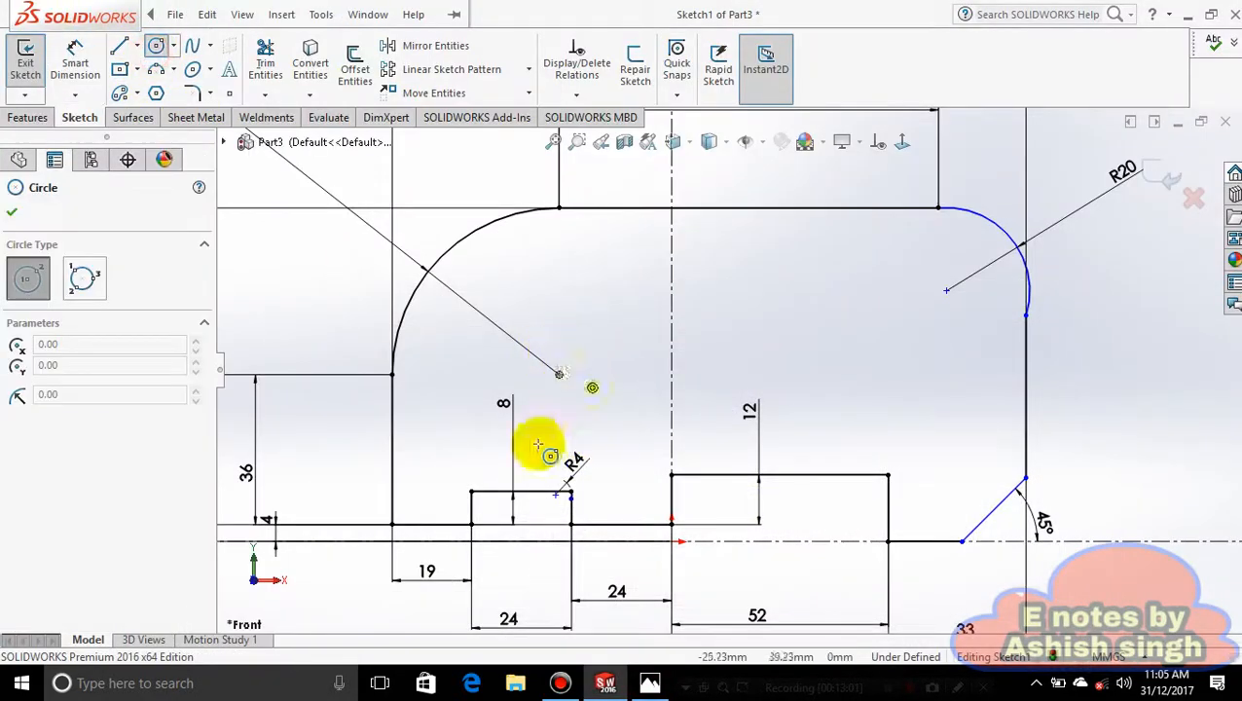
pyautogui.click(648, 685)
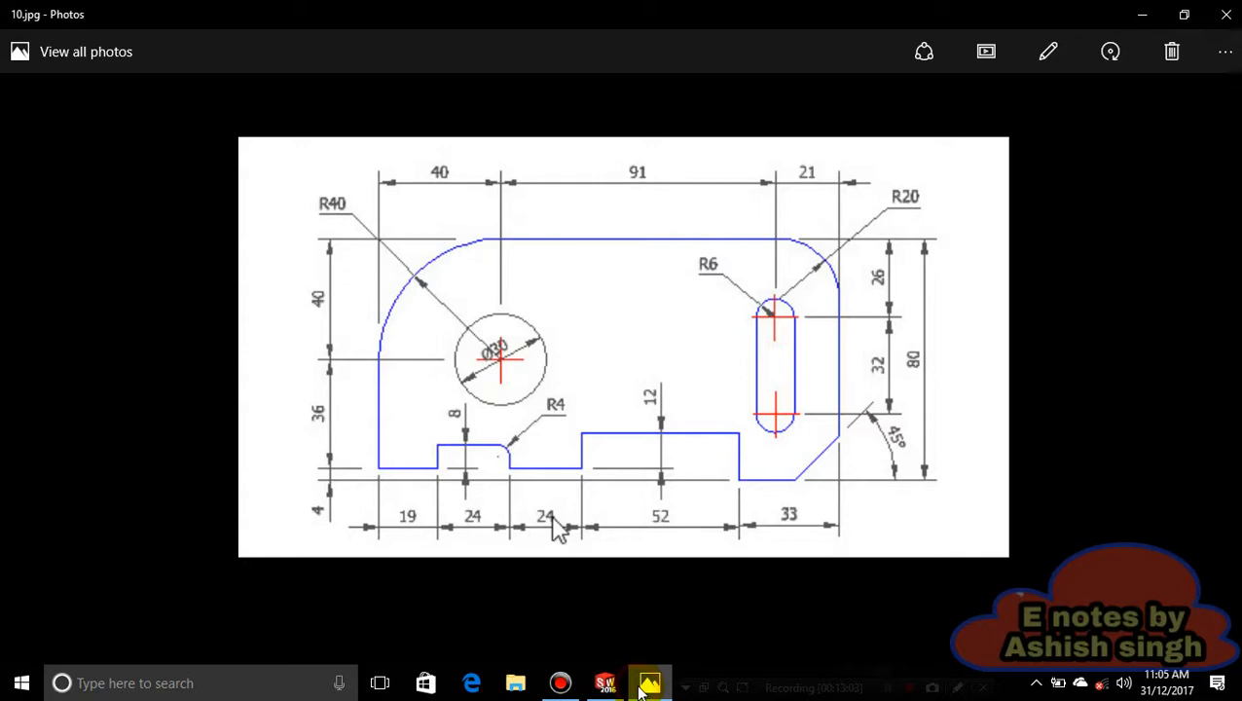
pyautogui.click(643, 687)
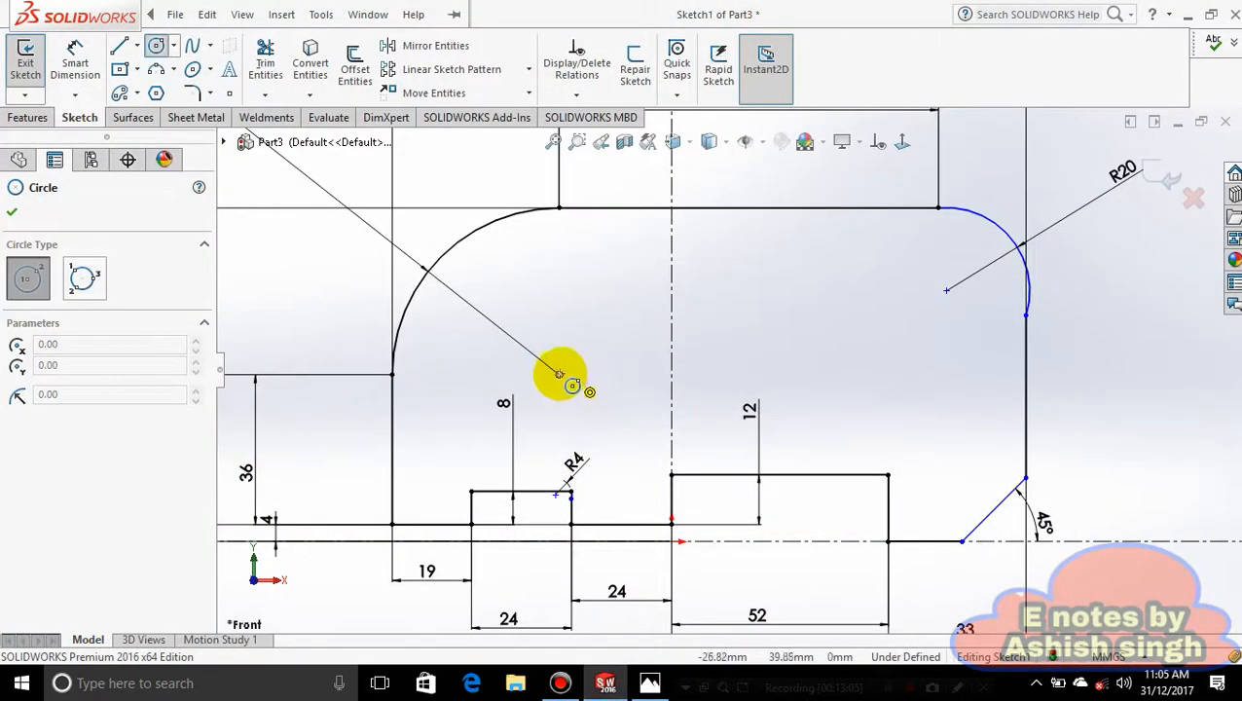
pyautogui.click(560, 375)
pyautogui.click(595, 408)
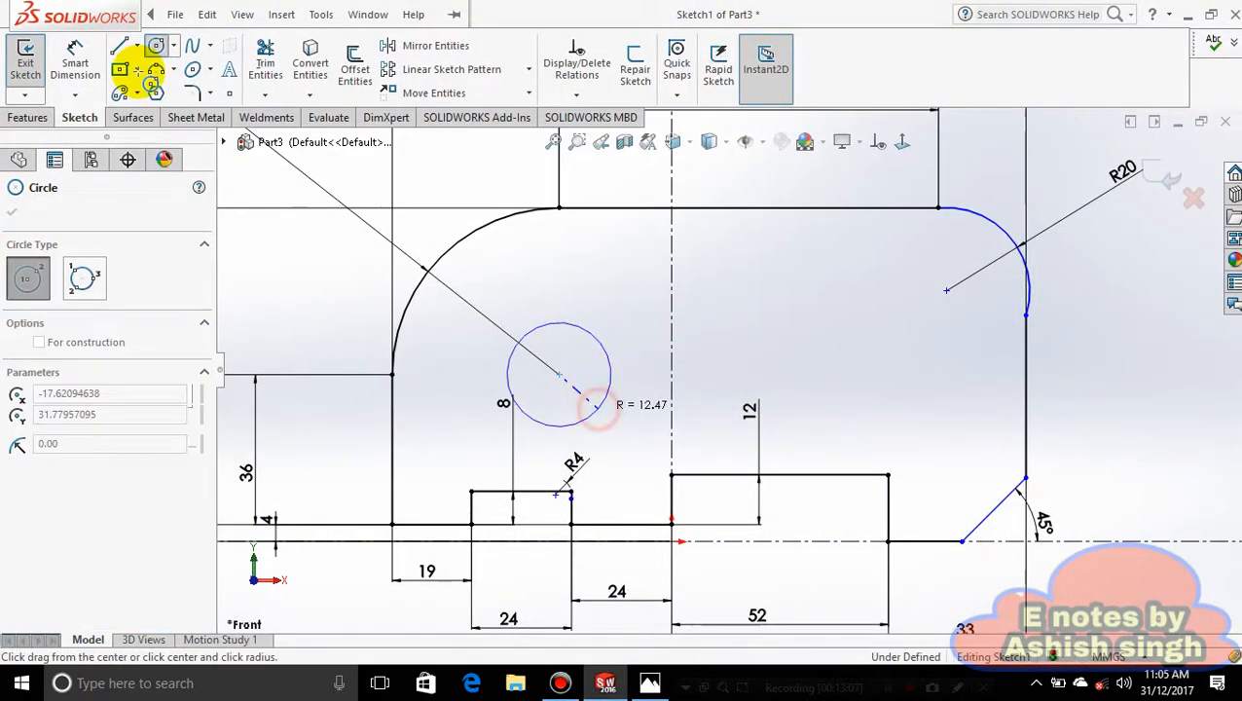
# Dimension the new circle with a diameter of 30 mm.
pyautogui.click(75, 59)
pyautogui.click(609, 349)
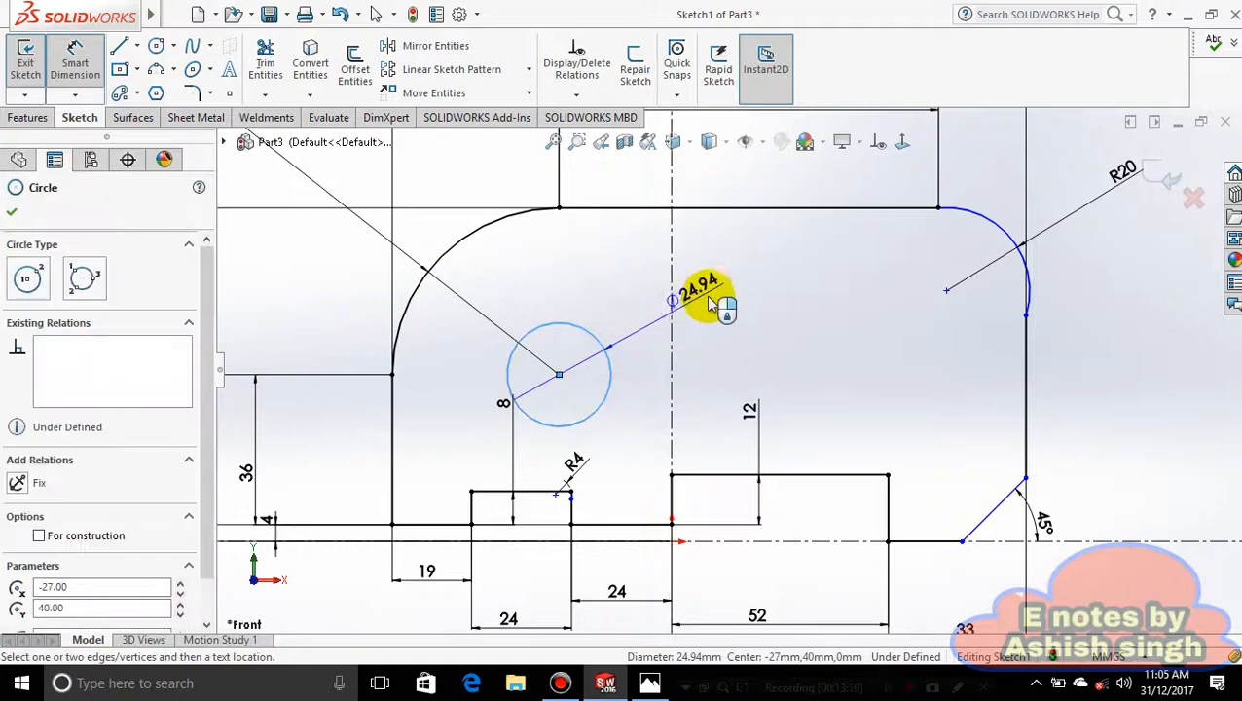
pyautogui.click(711, 303)
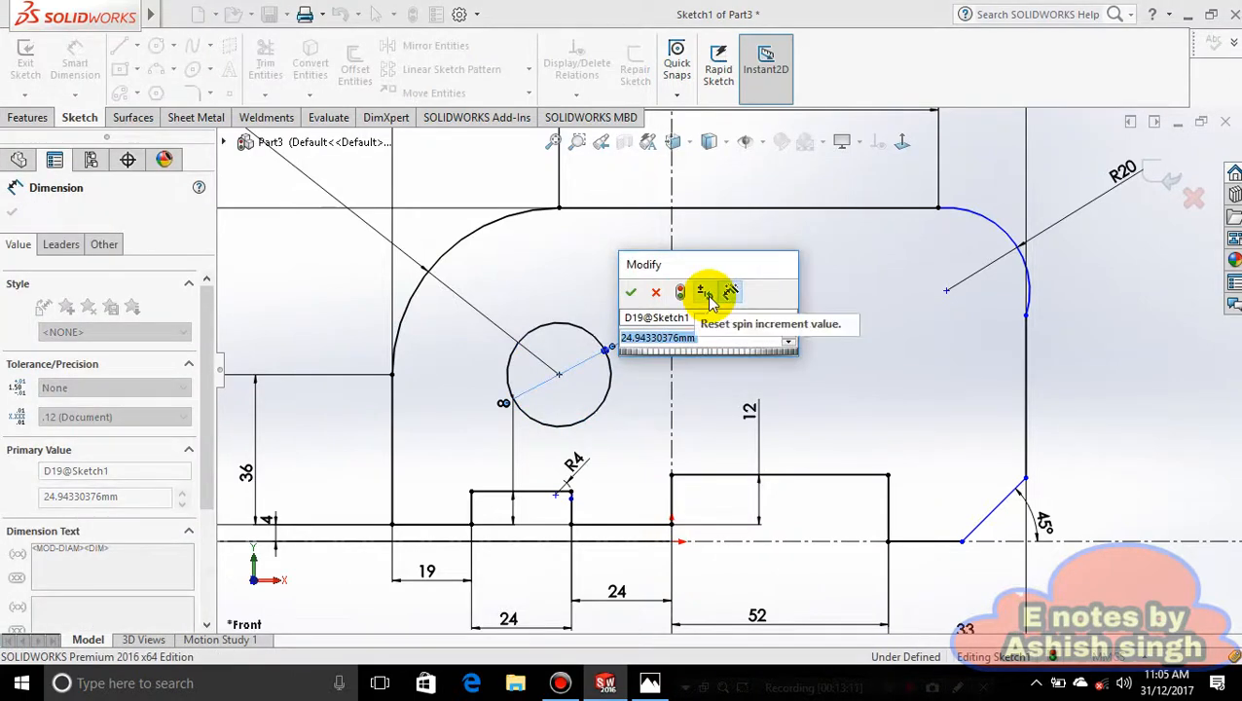
pyautogui.write('30')
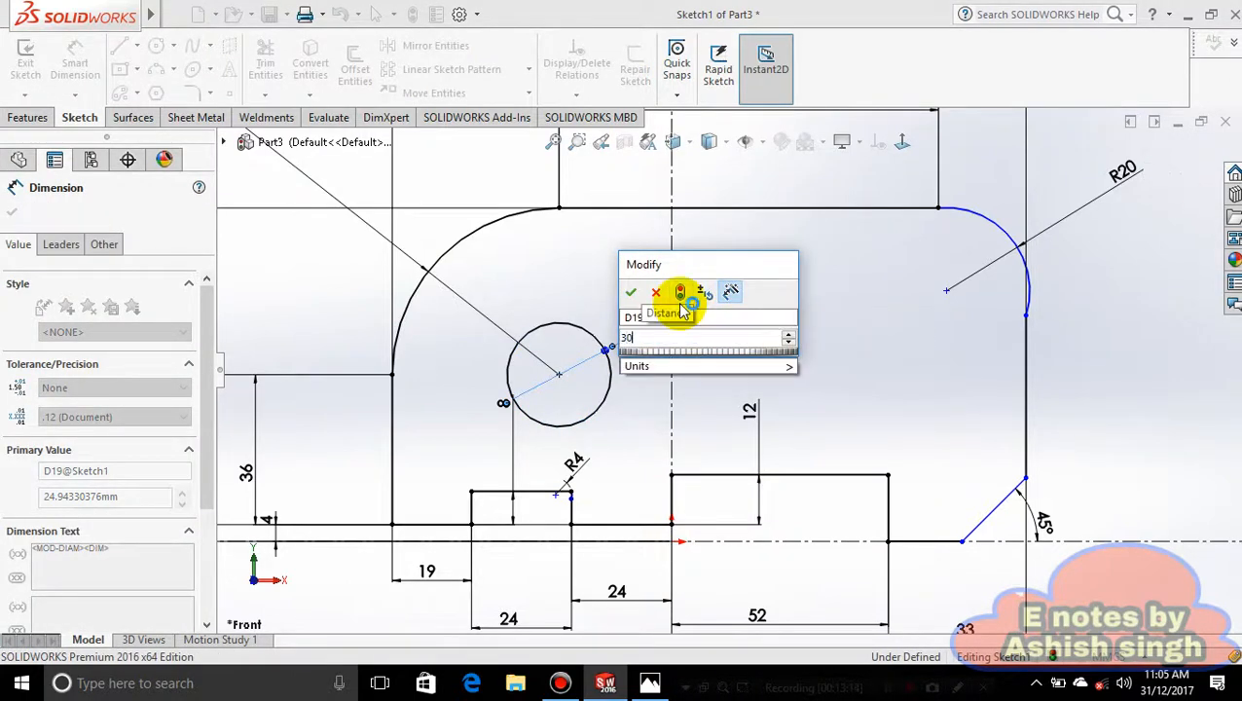
pyautogui.press('Return')
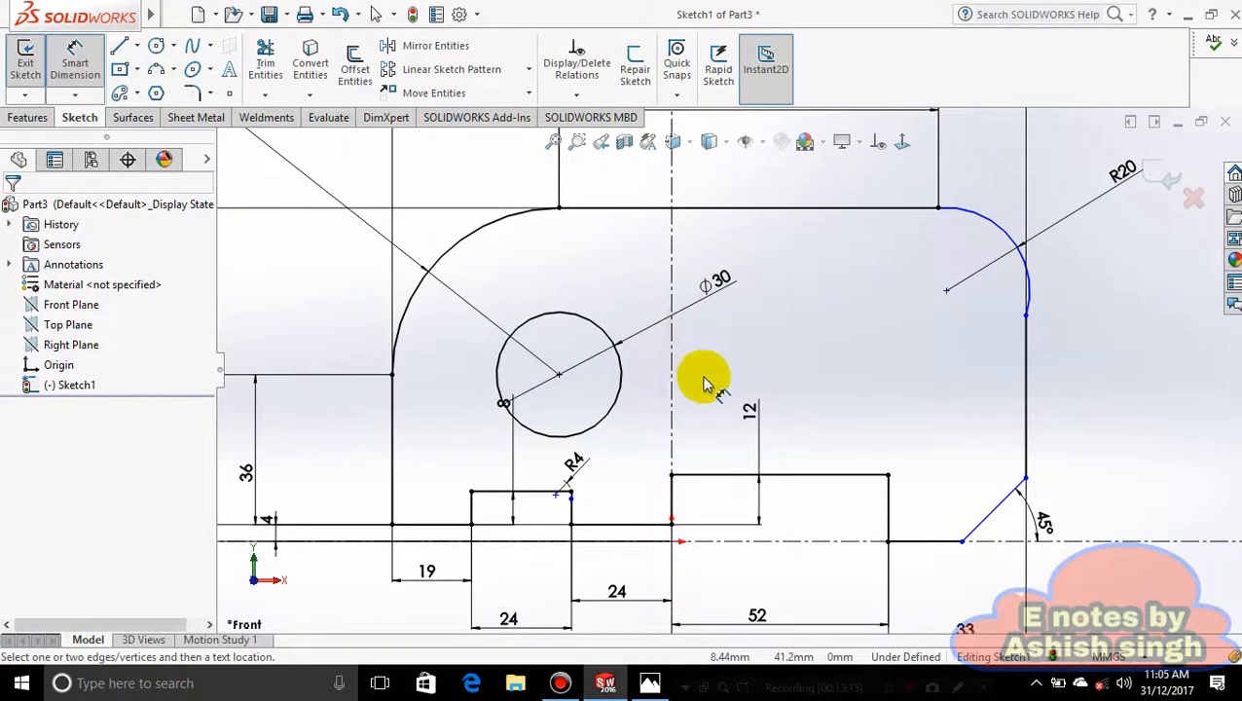
# Compare with 10.jpg and move the small left notch's 8 mm height dimension clear of the round hole.
pyautogui.click(651, 682)
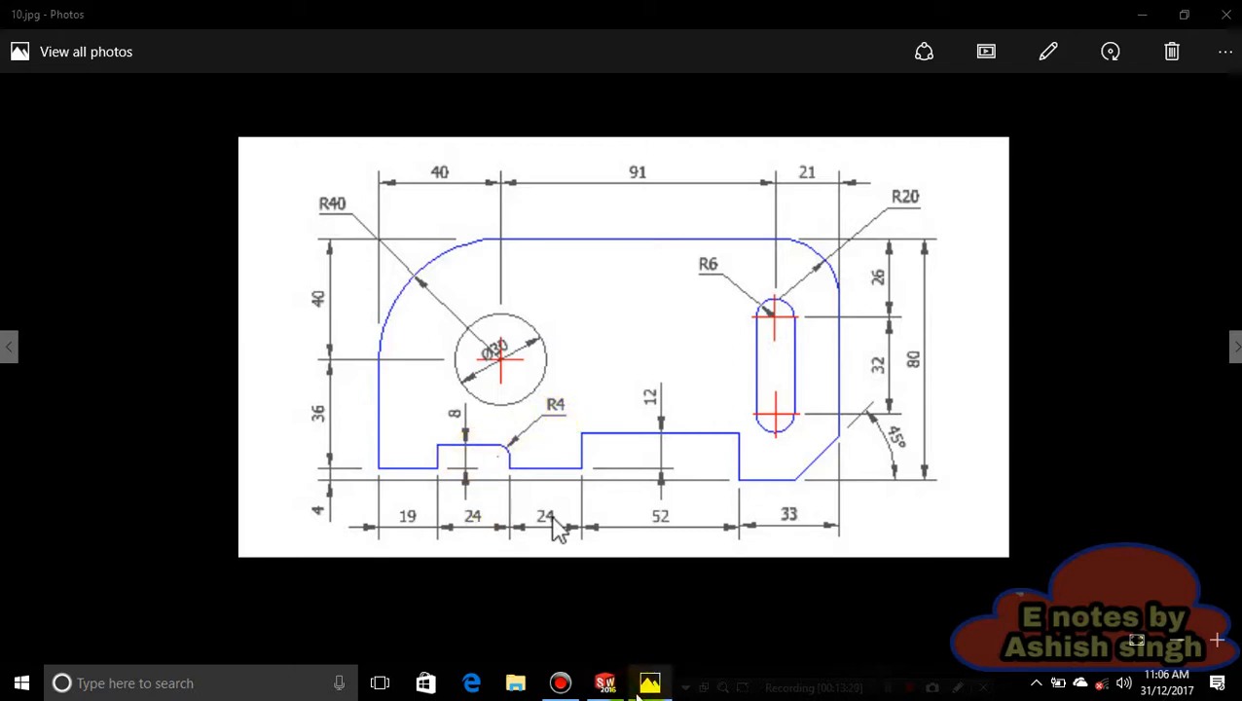
pyautogui.click(604, 682)
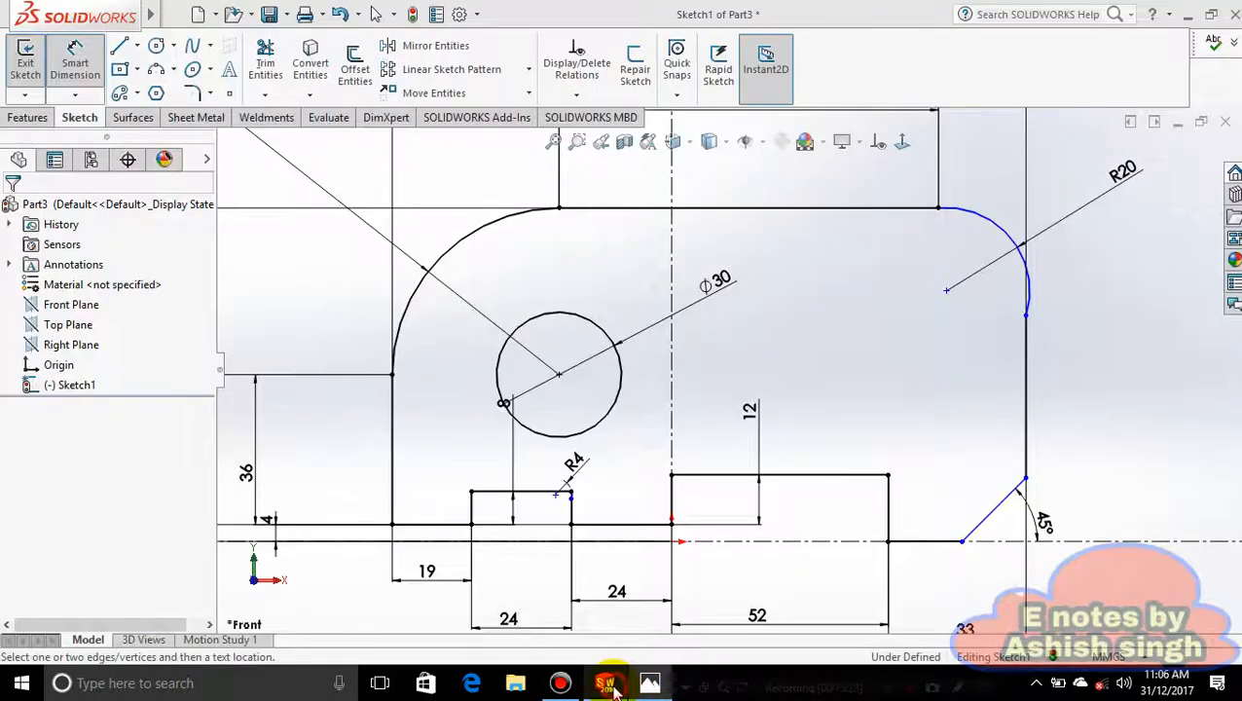
pyautogui.click(523, 510)
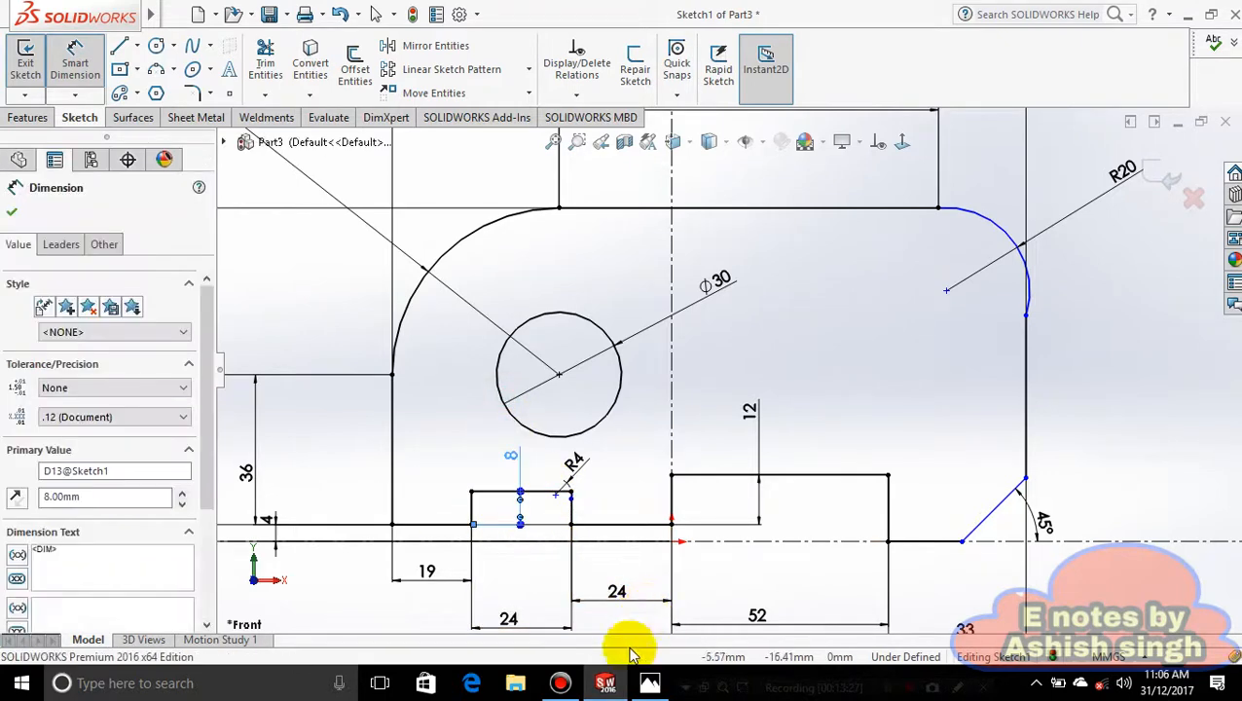
# Consult 10.jpg and sketch an upright centre rectangle about 37.6 mm tall near the plate's right edge, centred level with the round hole.
pyautogui.scroll(3, 652, 586)
pyautogui.click(650, 681)
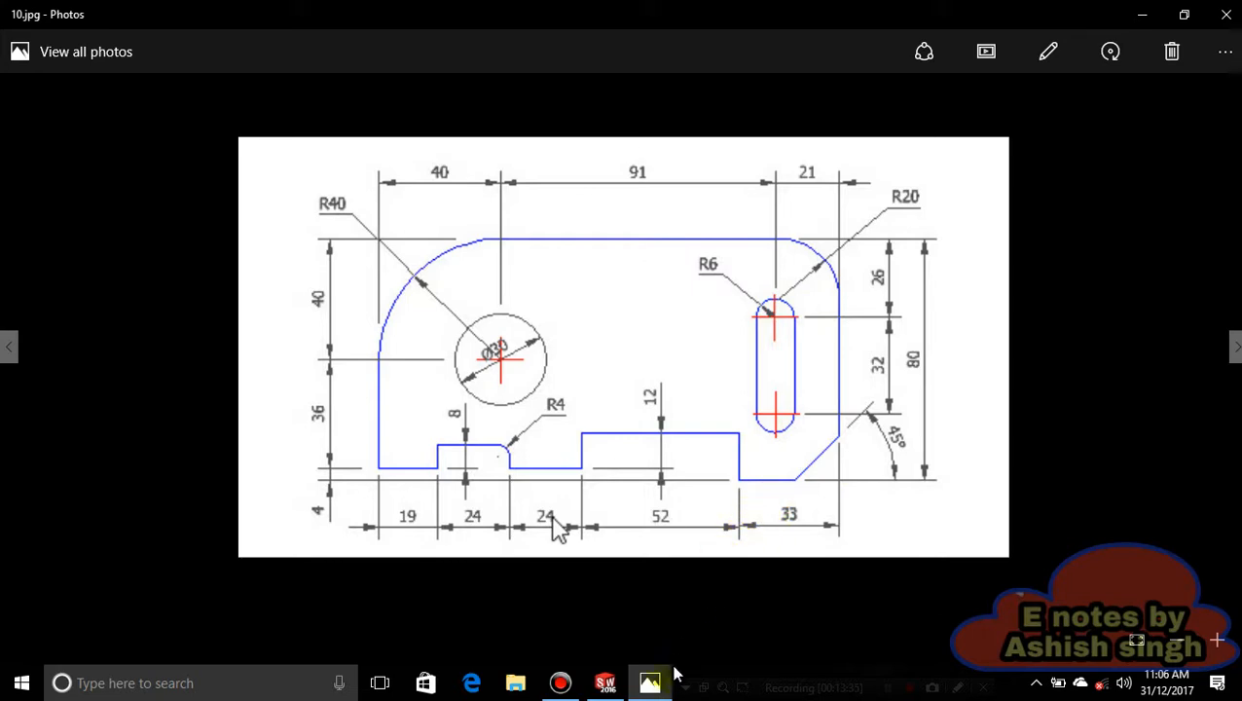
pyautogui.click(650, 684)
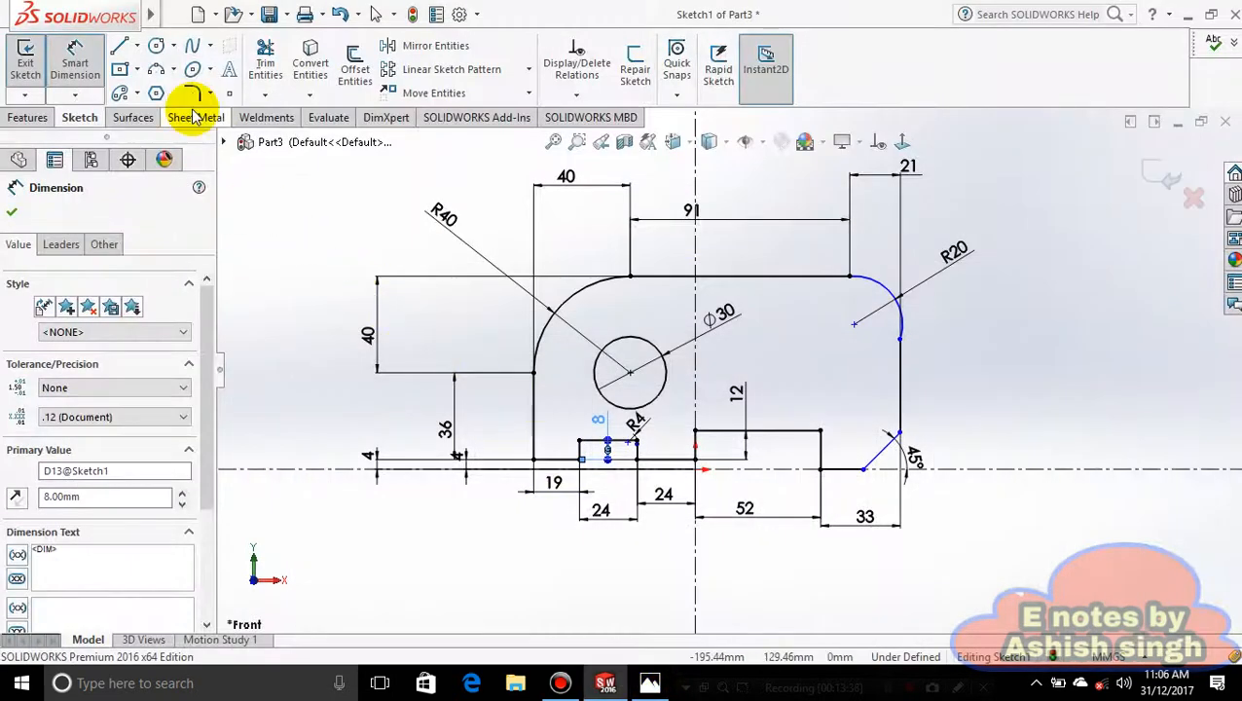
pyautogui.click(137, 69)
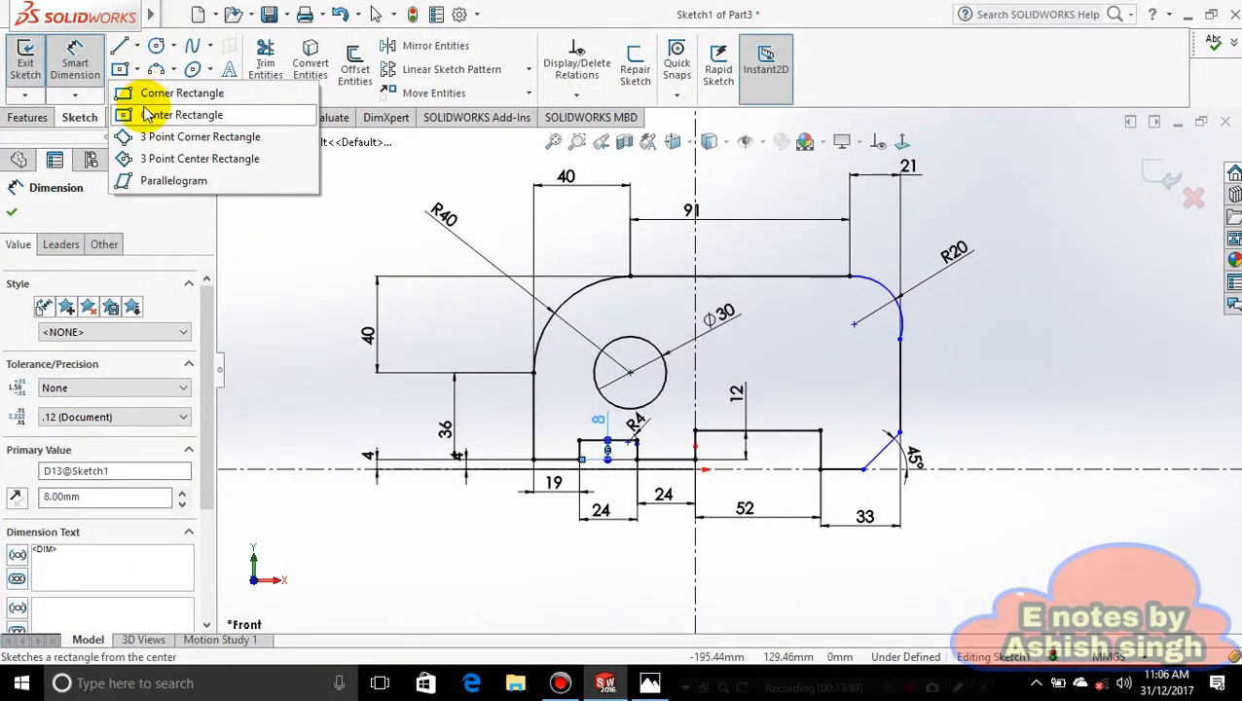
pyautogui.click(151, 117)
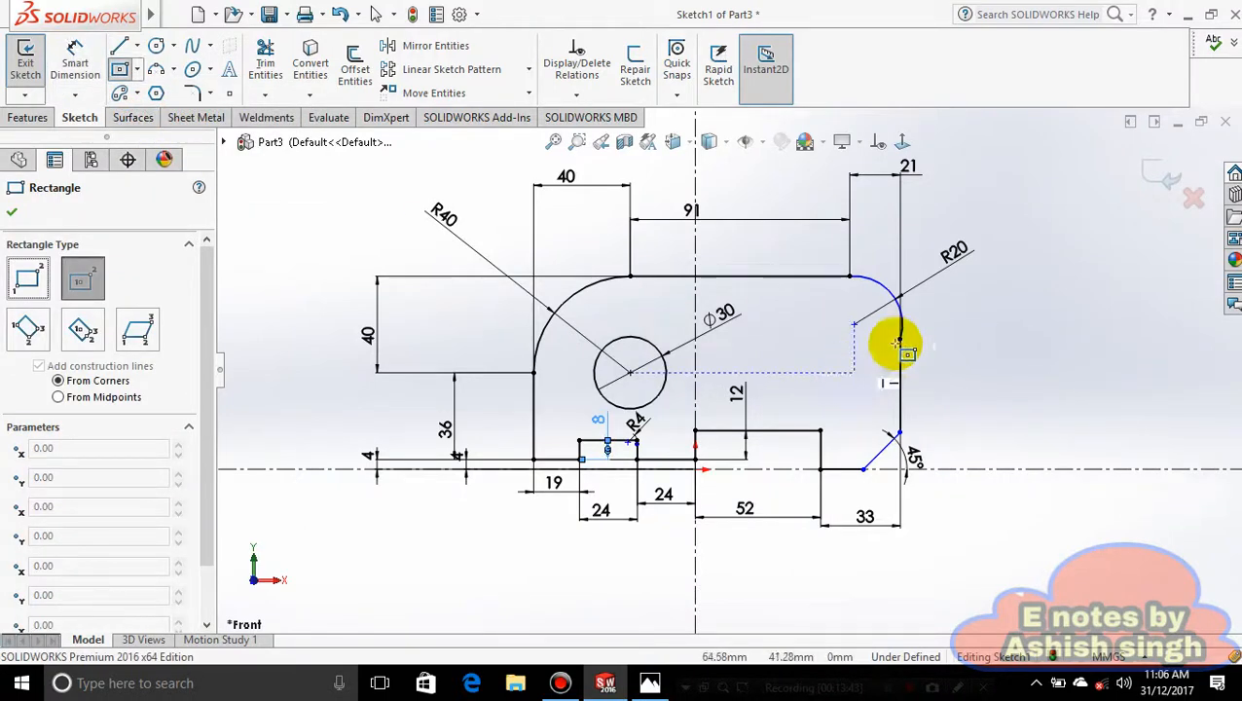
pyautogui.click(854, 372)
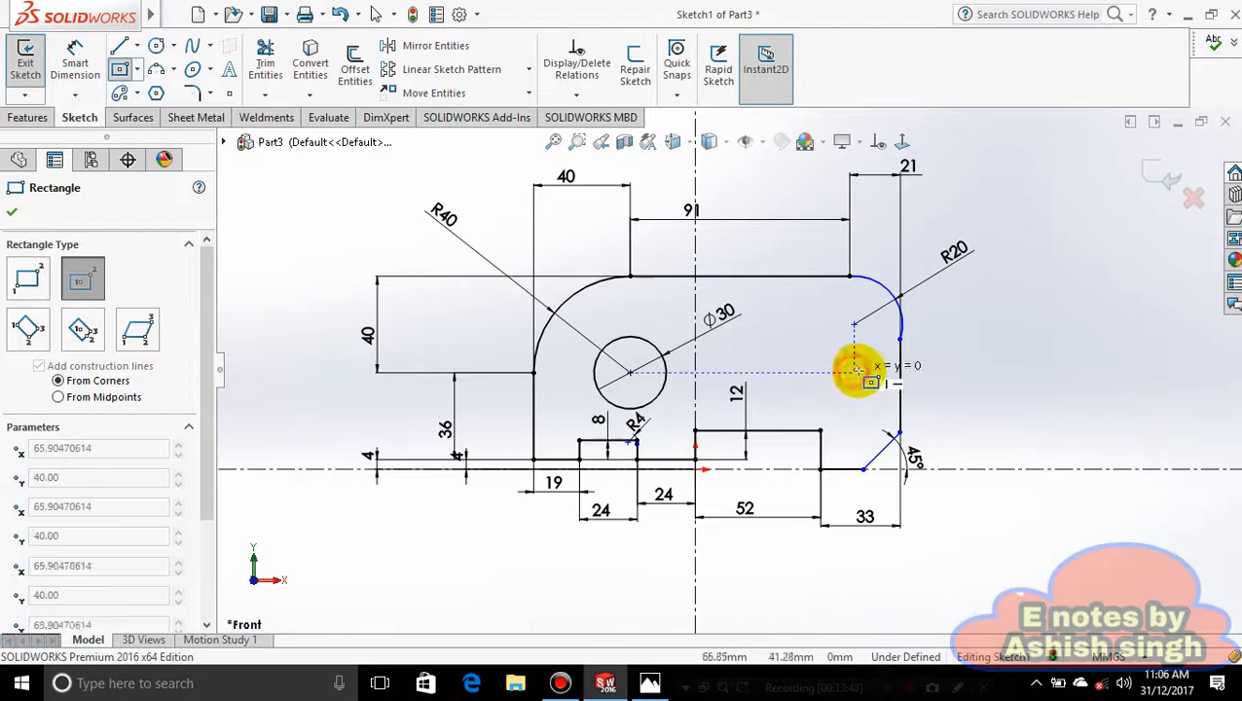
pyautogui.click(869, 418)
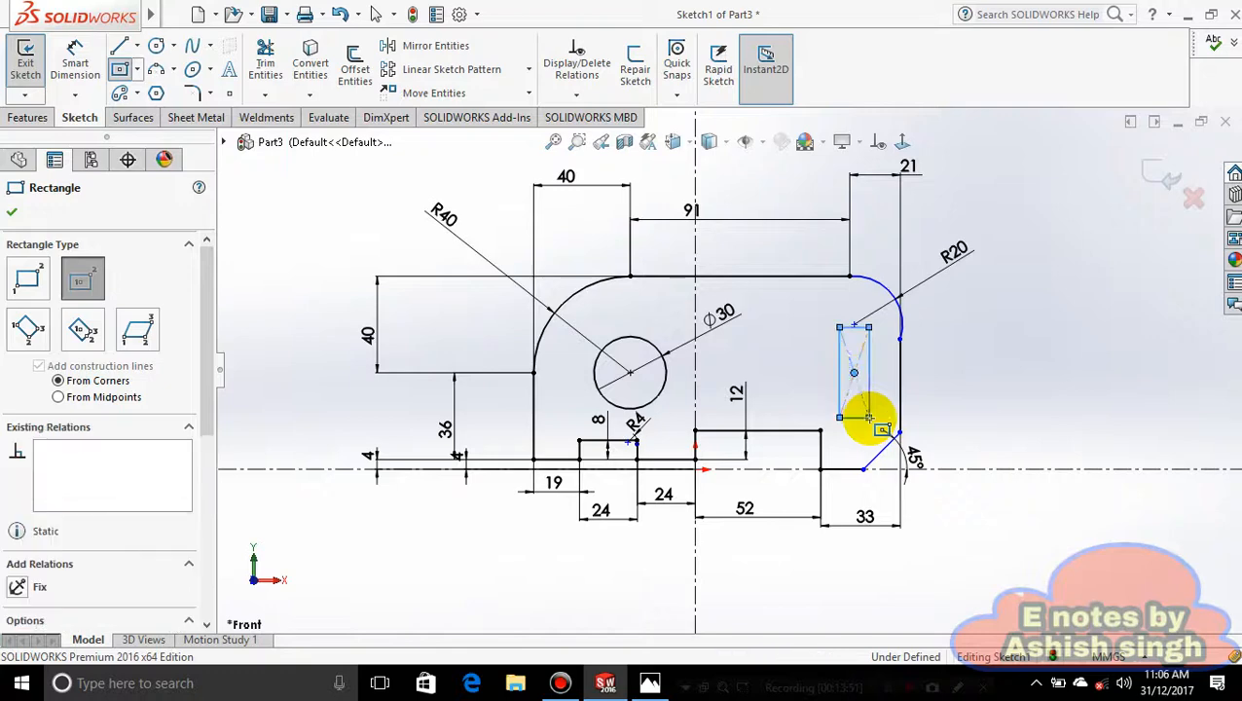
# Check the slot length in 10.jpg and dimension the rectangle's vertical side as 32 mm.
pyautogui.click(75, 60)
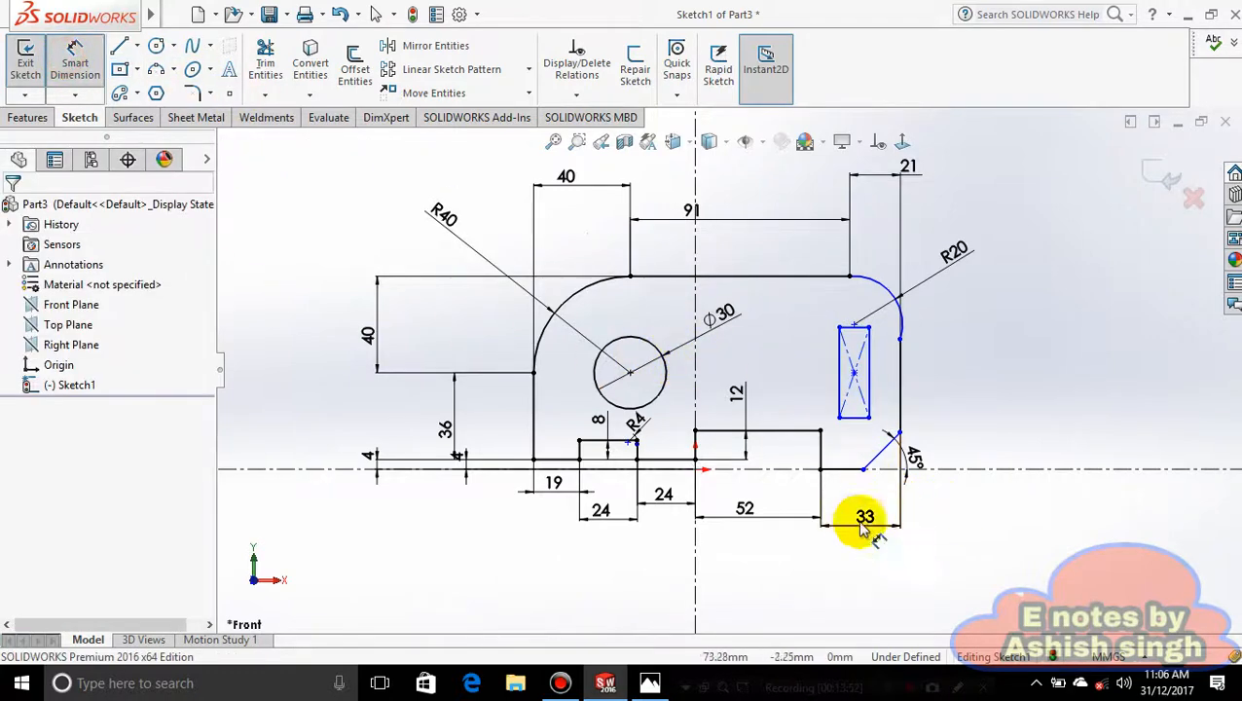
pyautogui.click(650, 684)
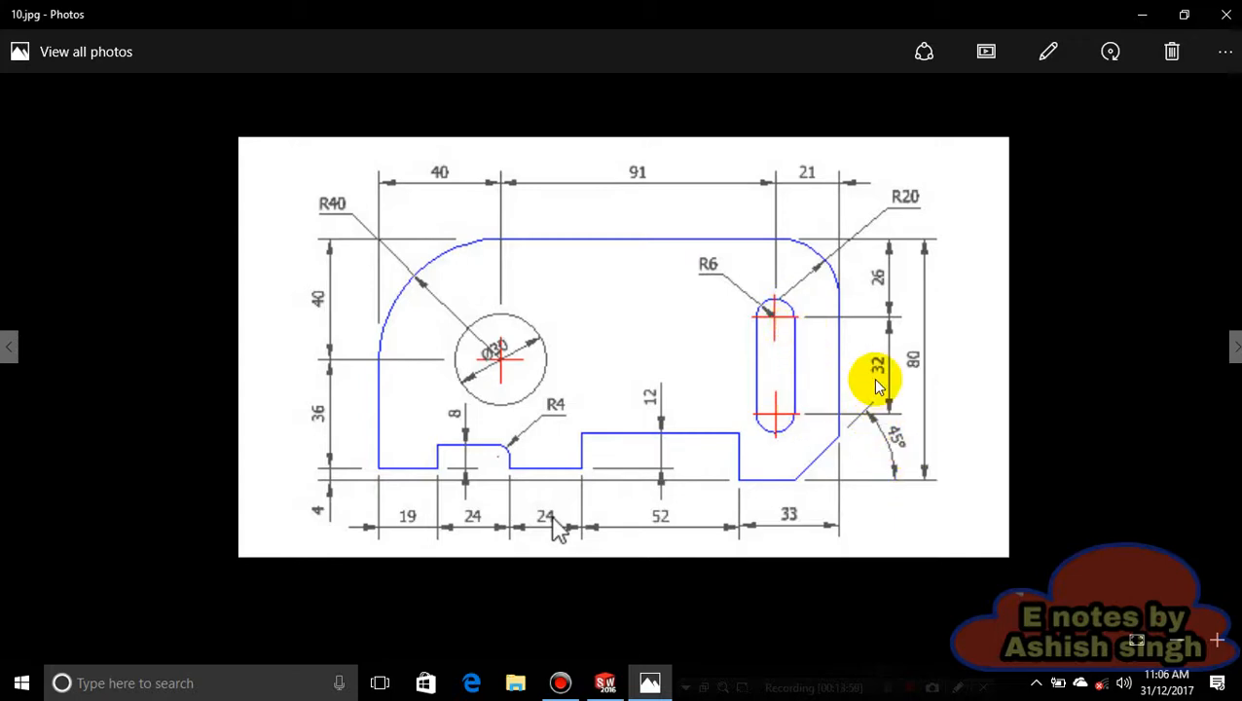
pyautogui.click(671, 688)
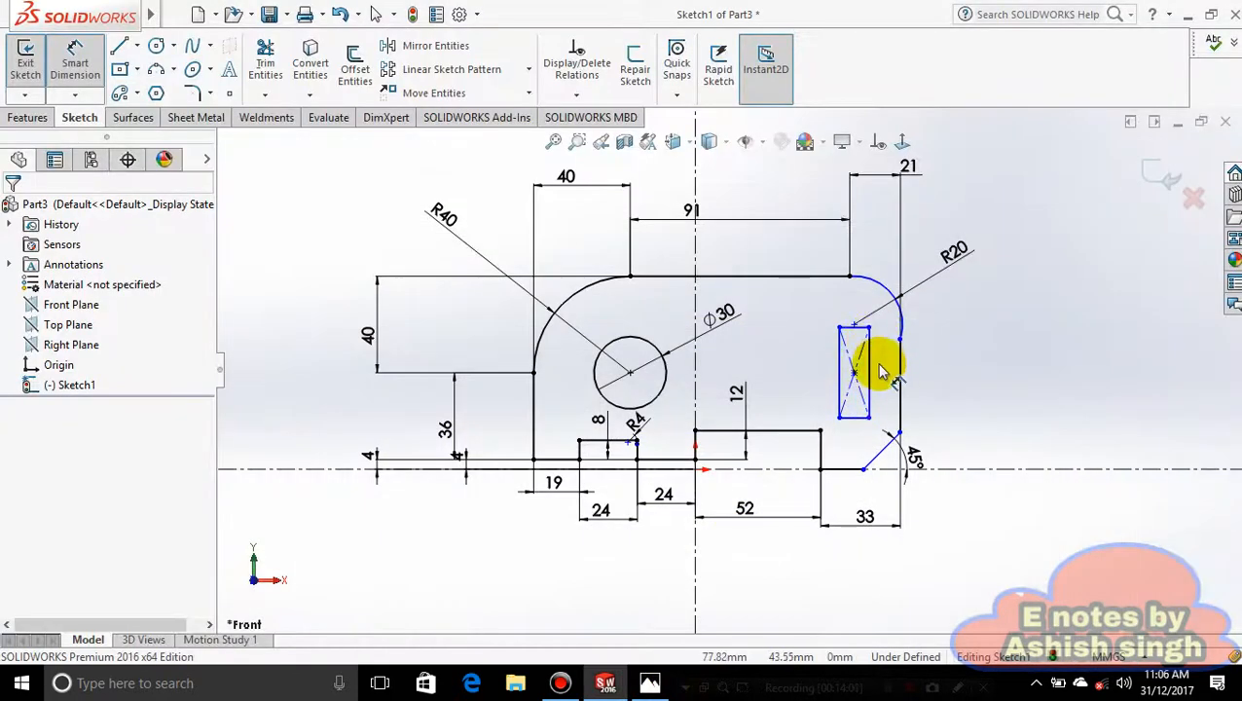
pyautogui.click(875, 365)
pyautogui.click(951, 371)
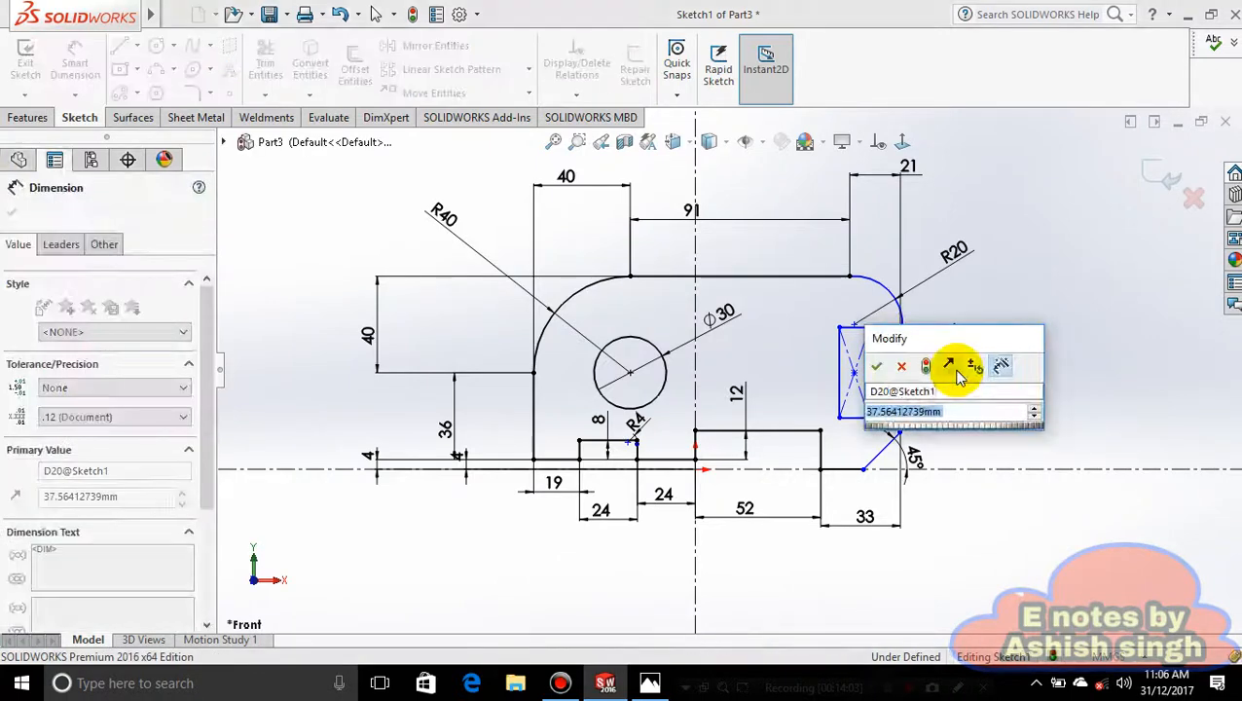
pyautogui.write('32')
pyautogui.press('Return')
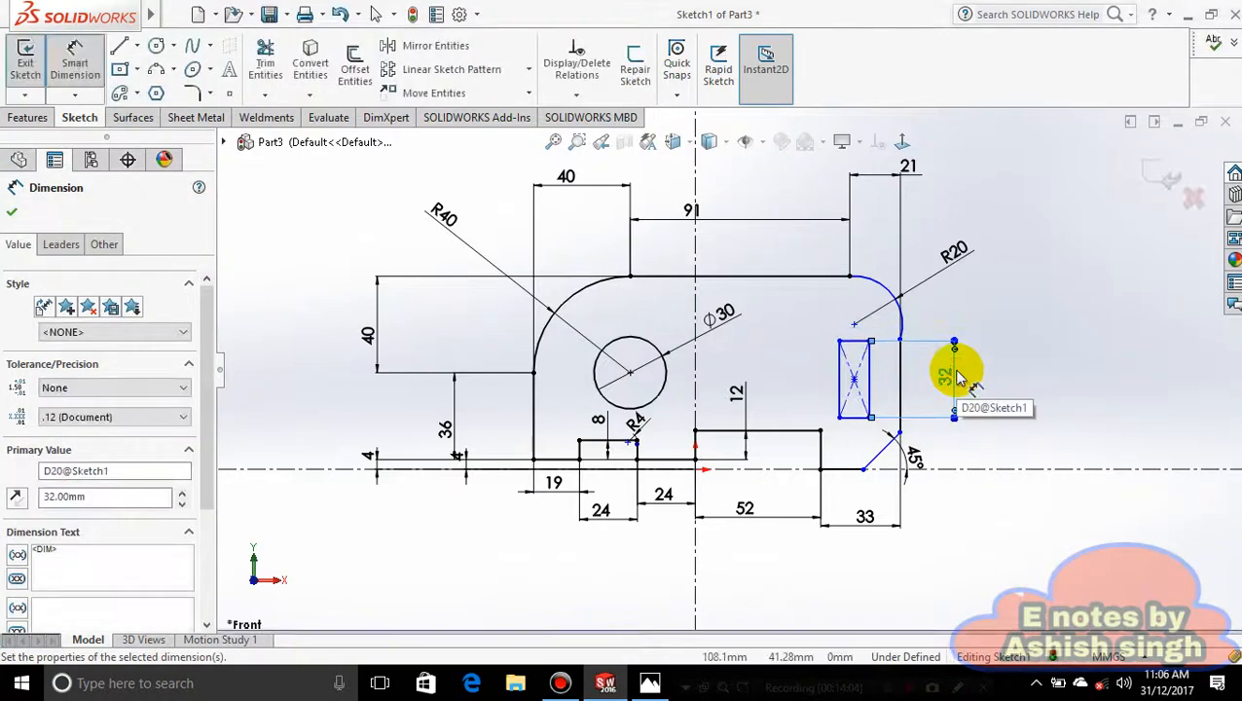
# Consult 10.jpg and dimension the vertical distance from the plate's top edge to the rectangle's top side as 26 mm.
pyautogui.click(652, 684)
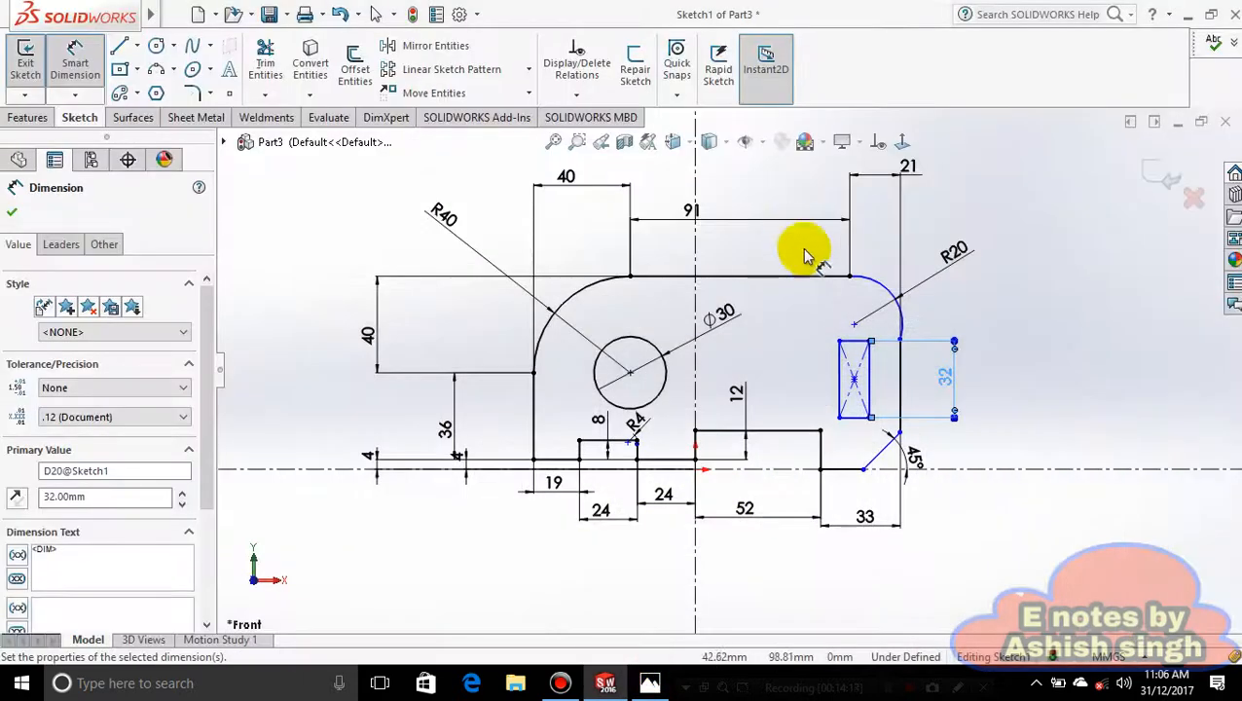
pyautogui.click(817, 279)
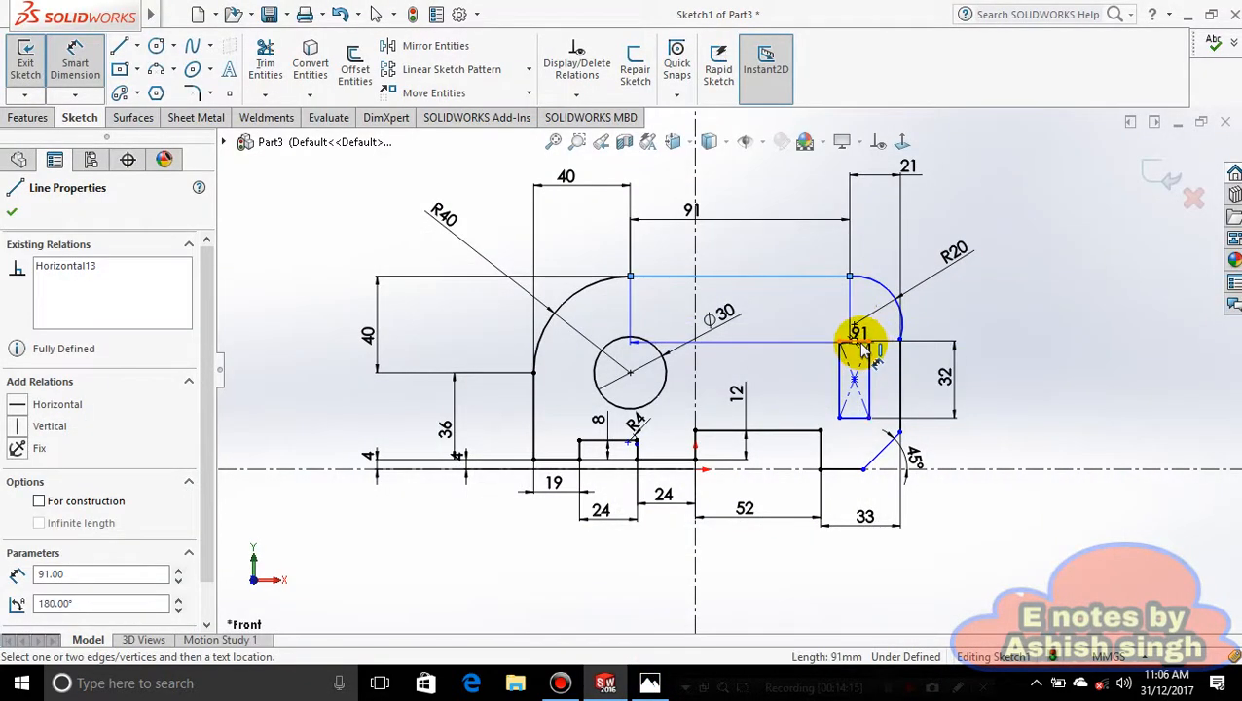
pyautogui.click(867, 342)
pyautogui.click(1030, 322)
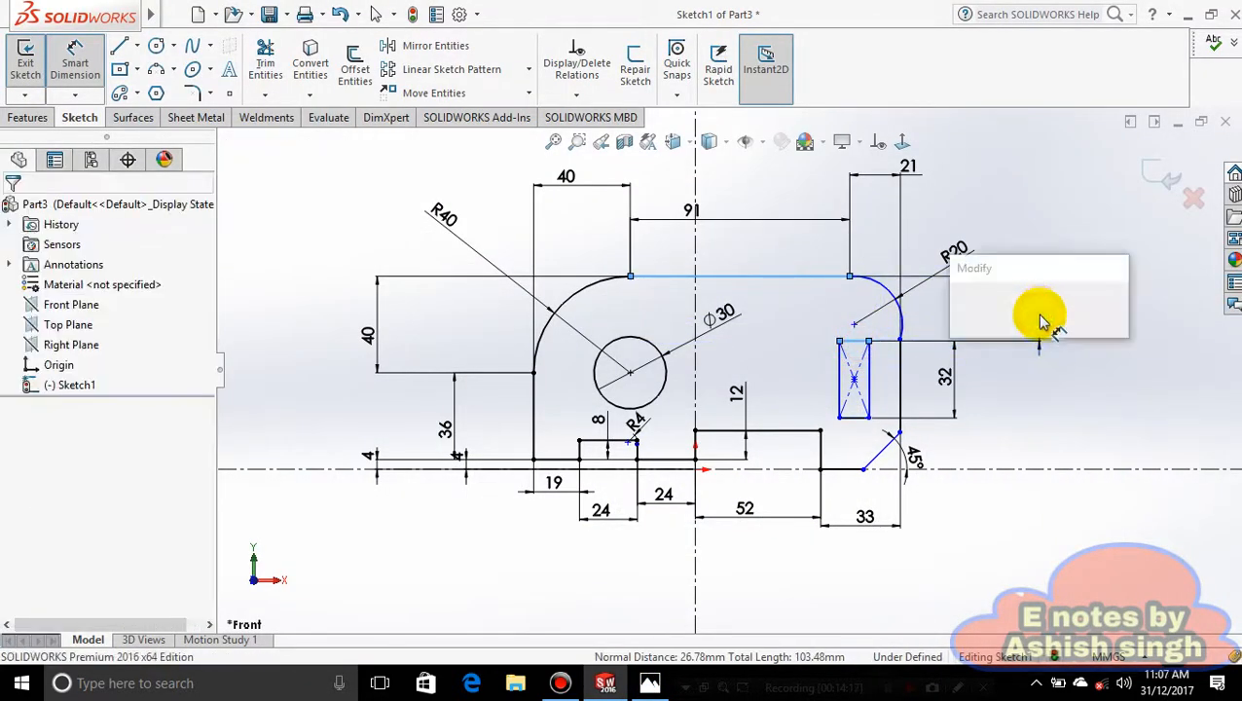
pyautogui.write('26')
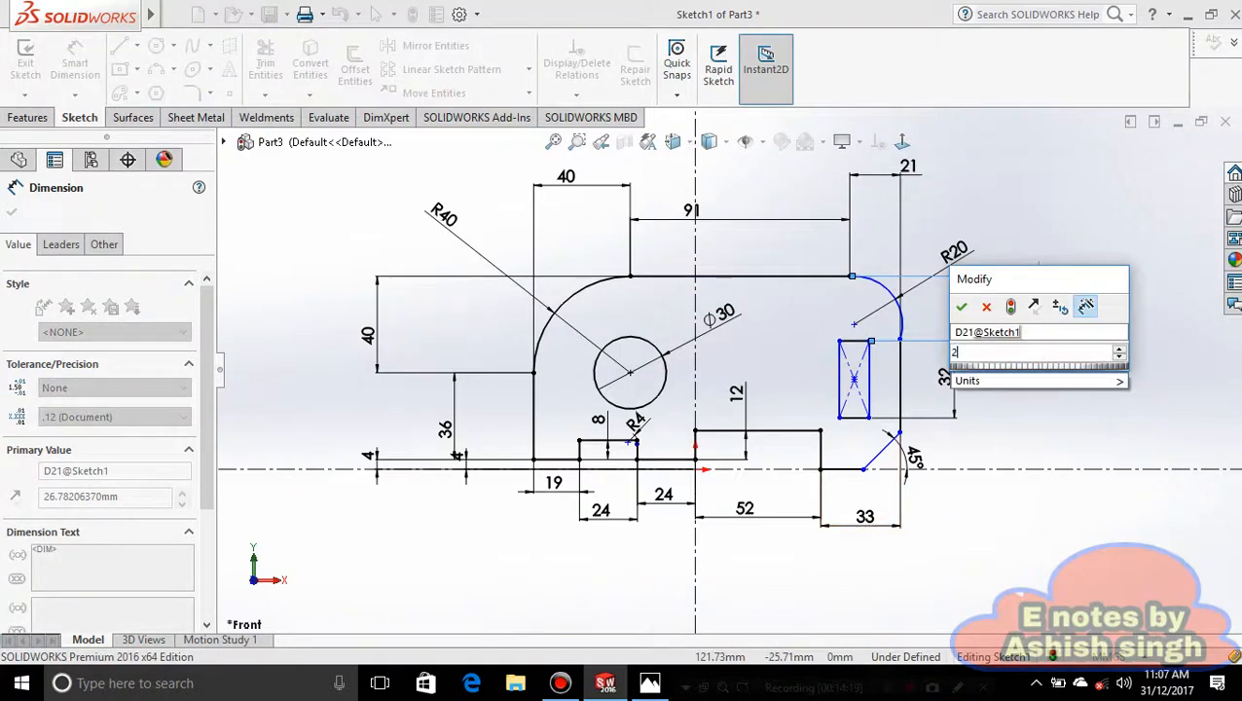
pyautogui.press('Return')
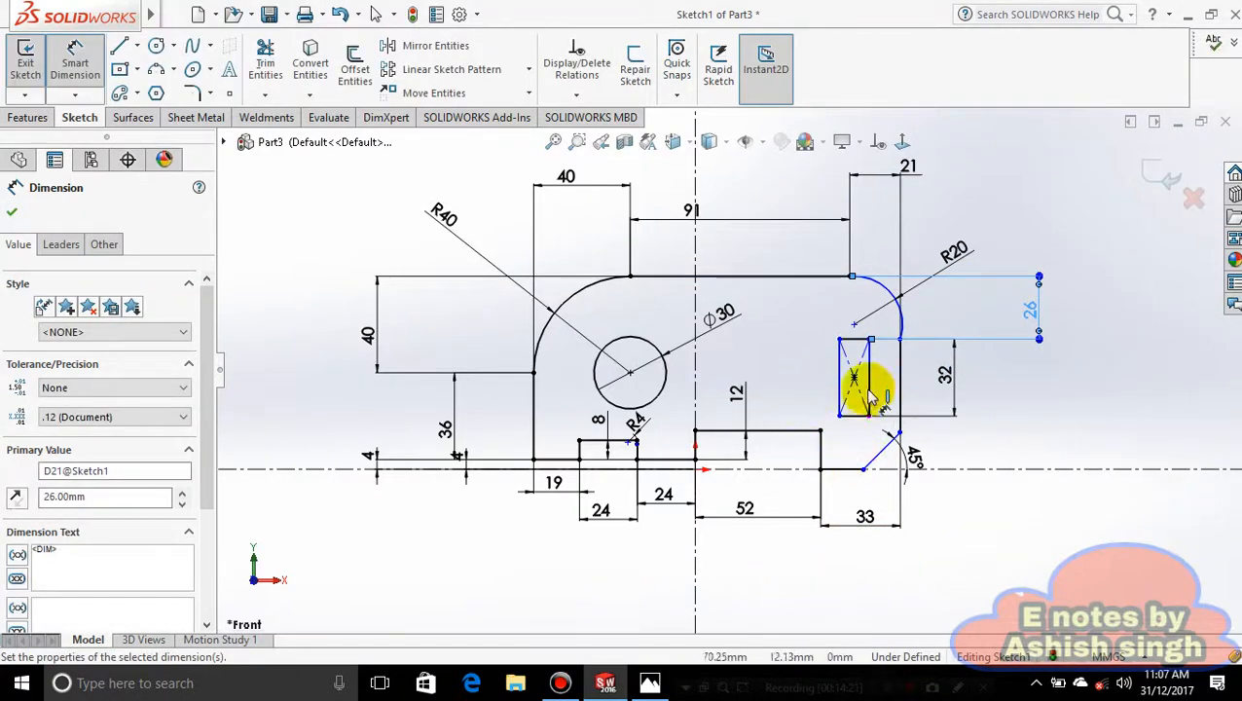
# Consult 10.jpg and delete the 21 mm horizontal dimension above the upper-right corner arc.
pyautogui.click(649, 683)
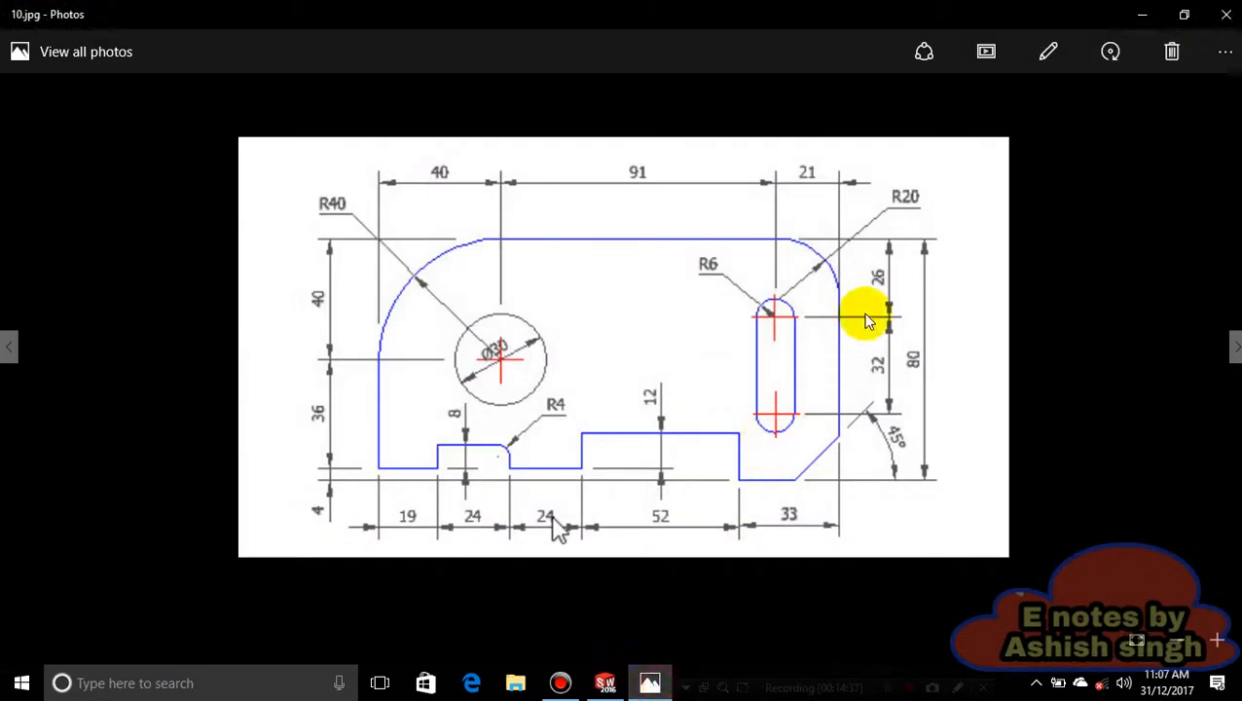
pyautogui.hotkey('alt', 'Tab')
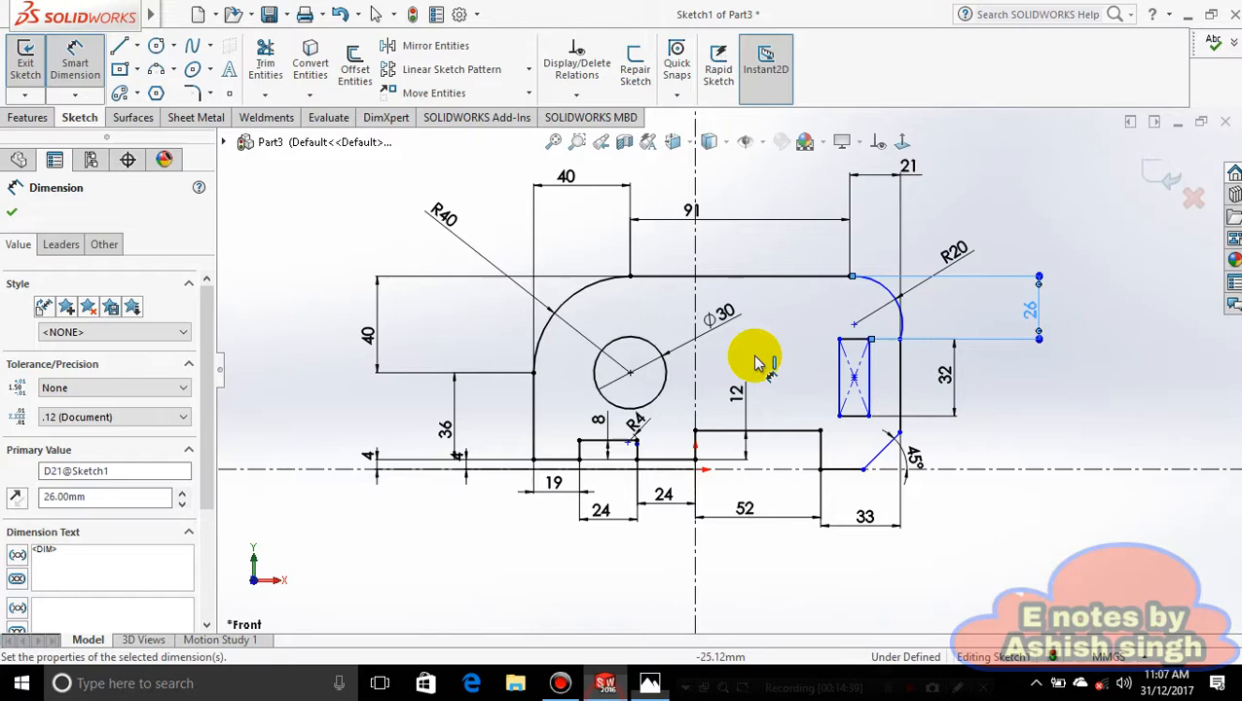
pyautogui.click(900, 177)
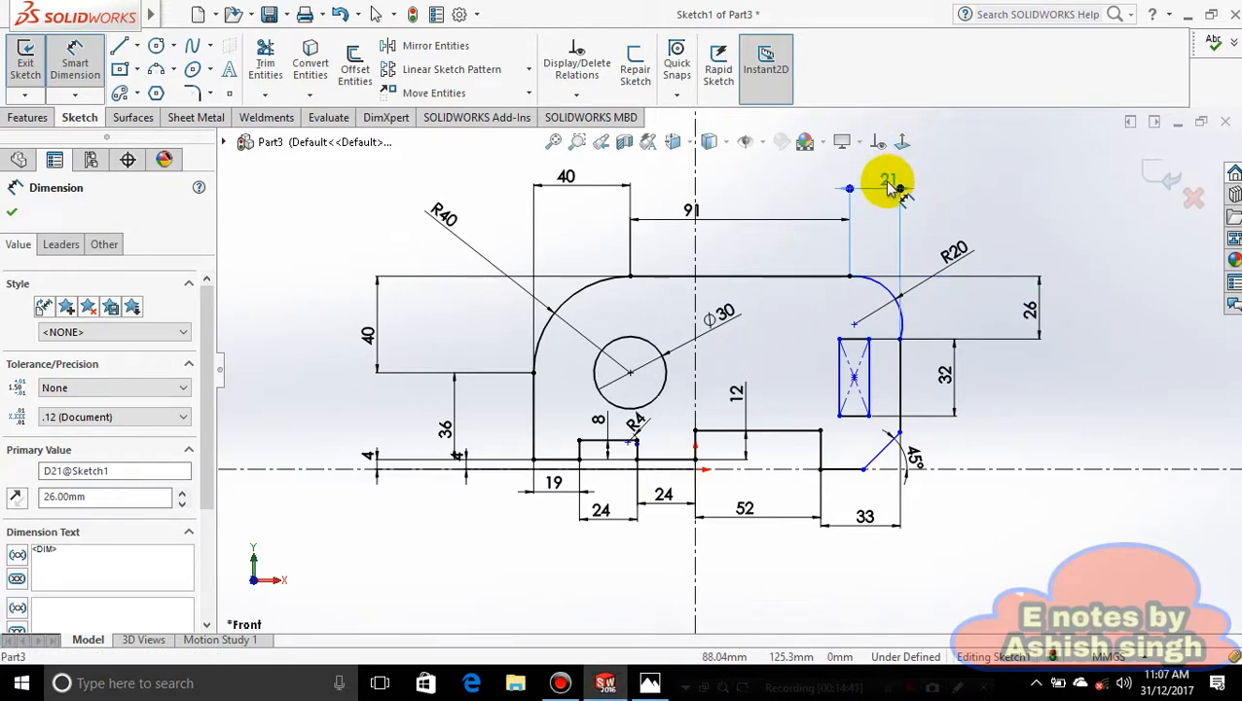
pyautogui.press('Delete')
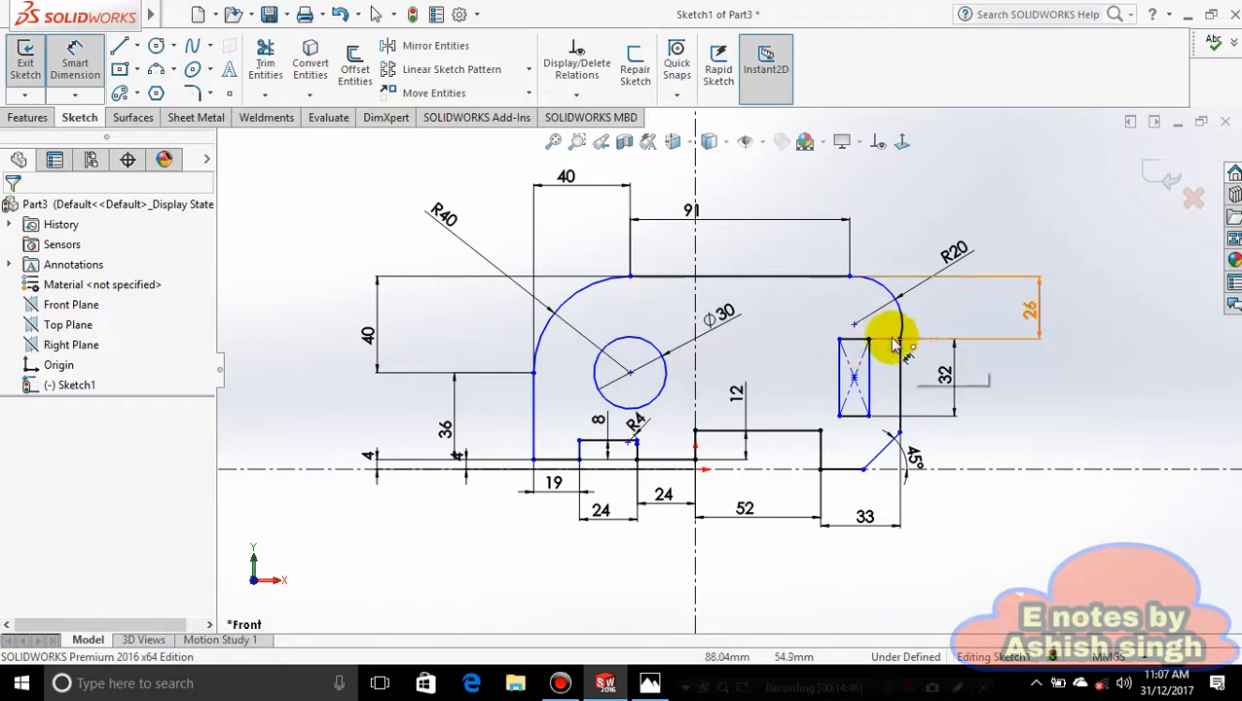
# Dimension the horizontal distance from the slot rectangle's top midpoint to the plate's right edge as 21 mm.
pyautogui.click(856, 340)
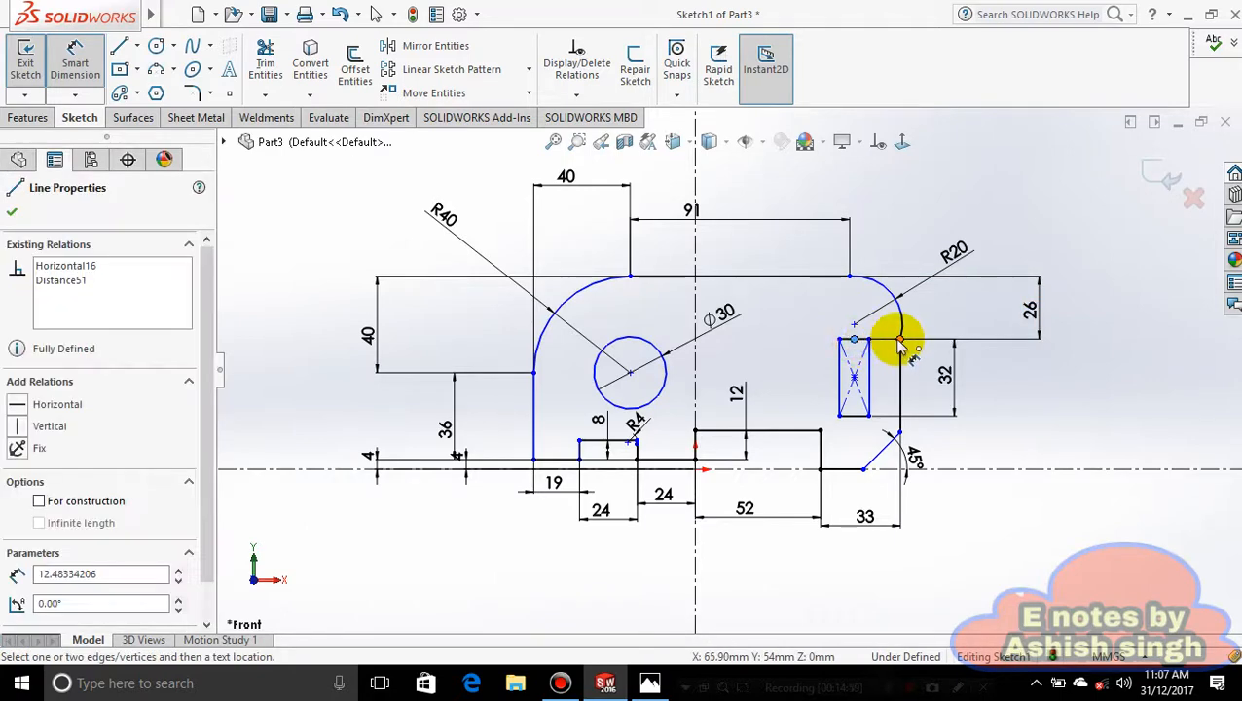
pyautogui.click(900, 341)
pyautogui.click(880, 197)
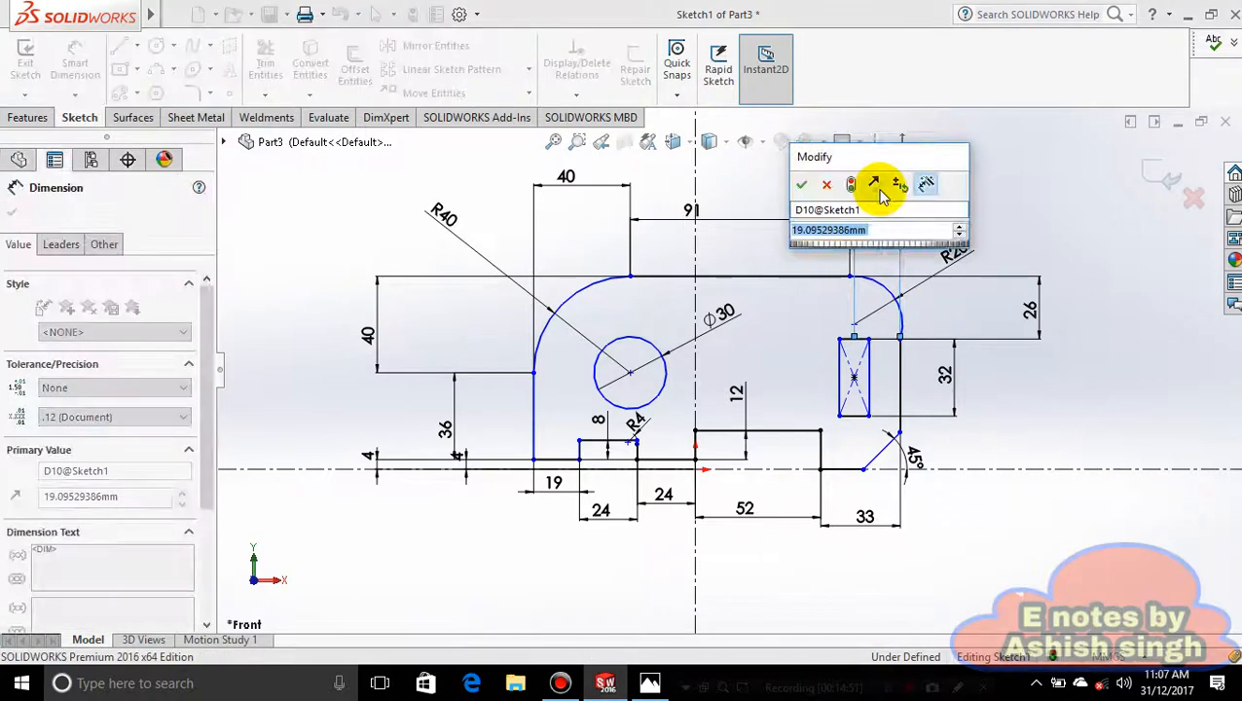
pyautogui.press('Return')
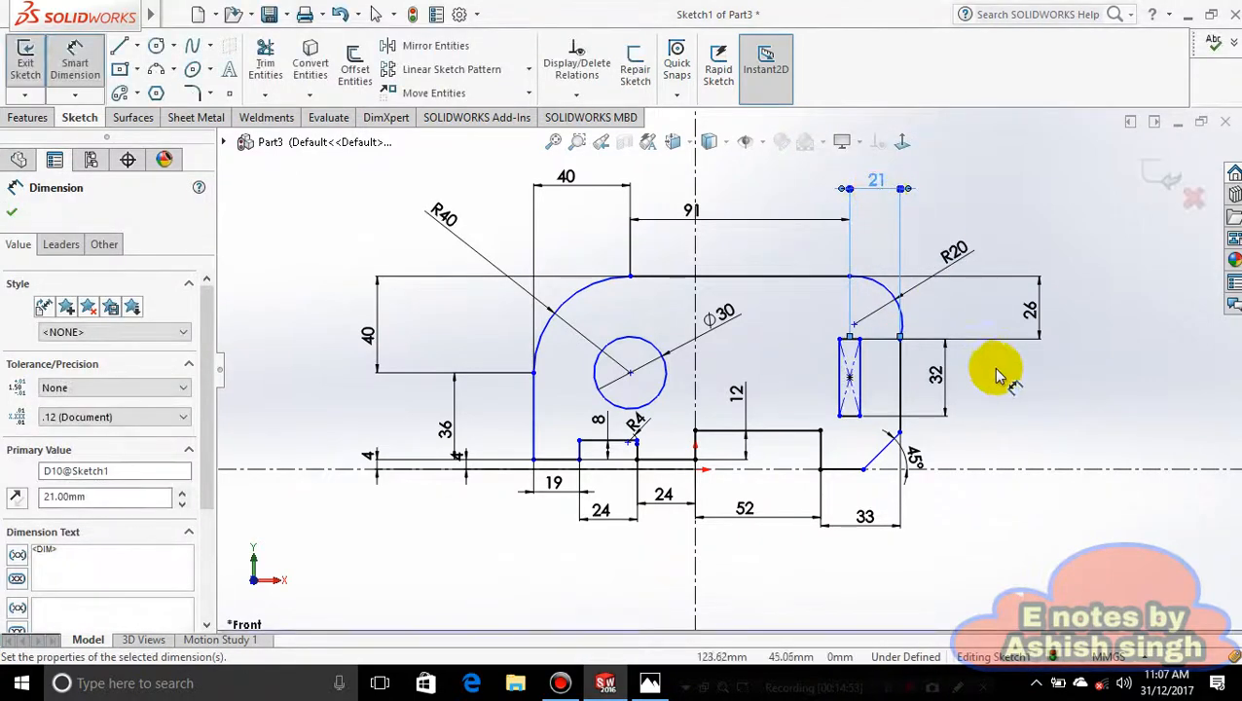
# Cap the slot rectangle's top side with a centre-point semicircle from corner to corner, centred on the side's midpoint.
pyautogui.scroll(-4, 964, 368)
pyautogui.scroll(-4, 697, 245)
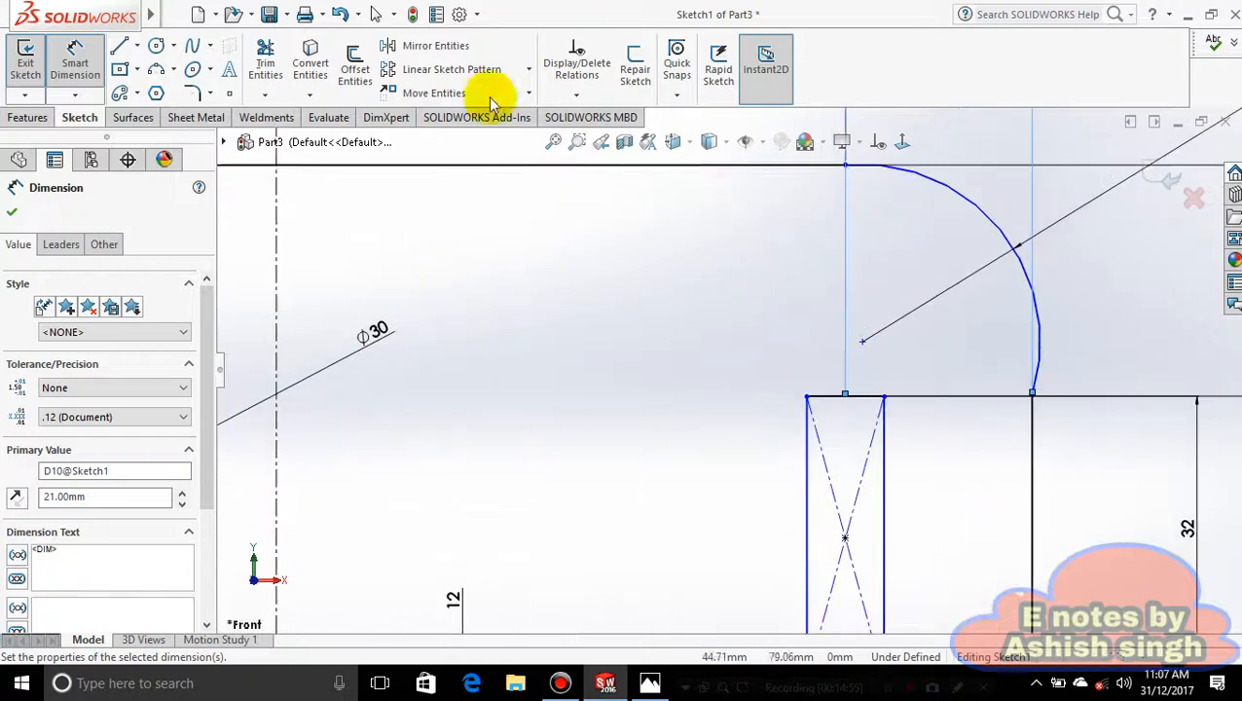
pyautogui.click(177, 69)
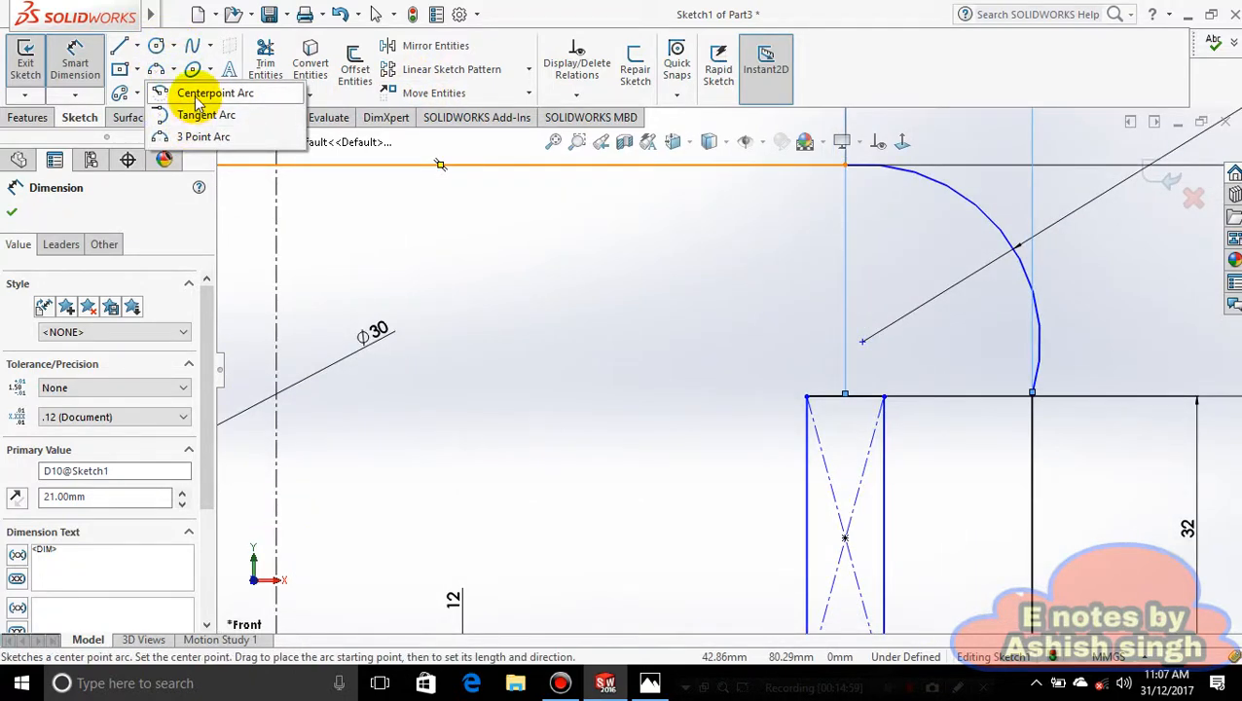
pyautogui.click(204, 94)
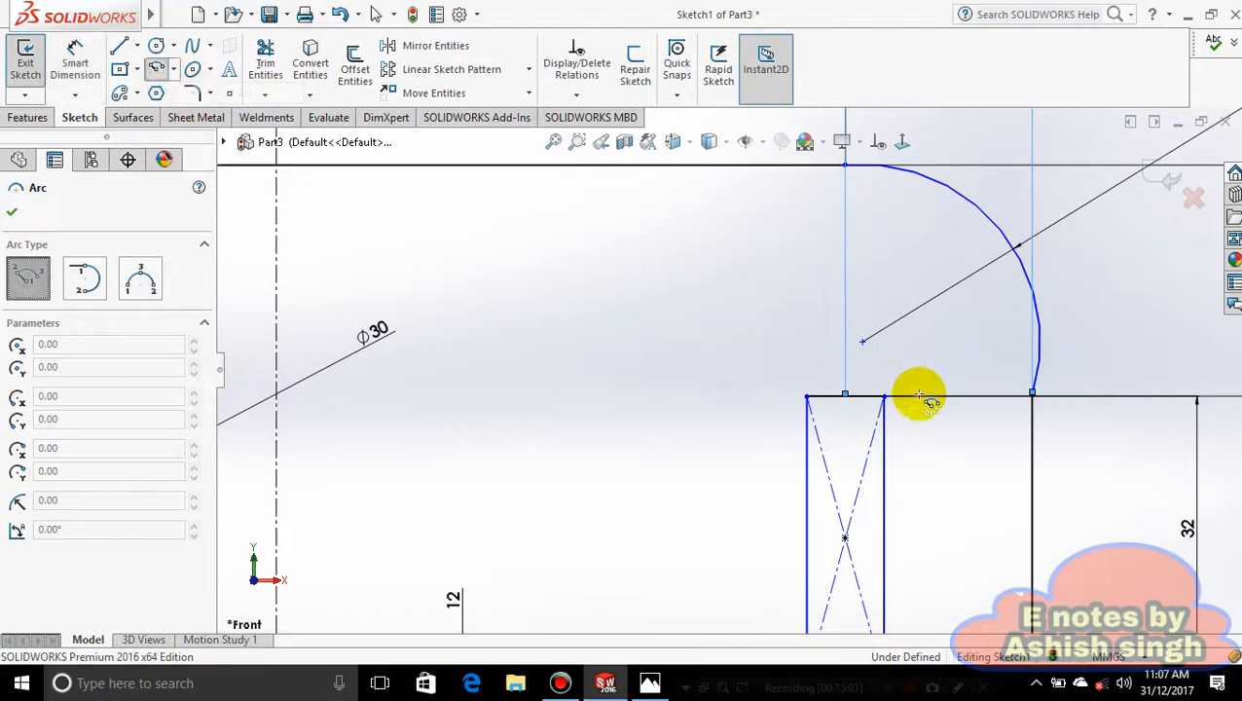
pyautogui.click(845, 396)
pyautogui.click(882, 396)
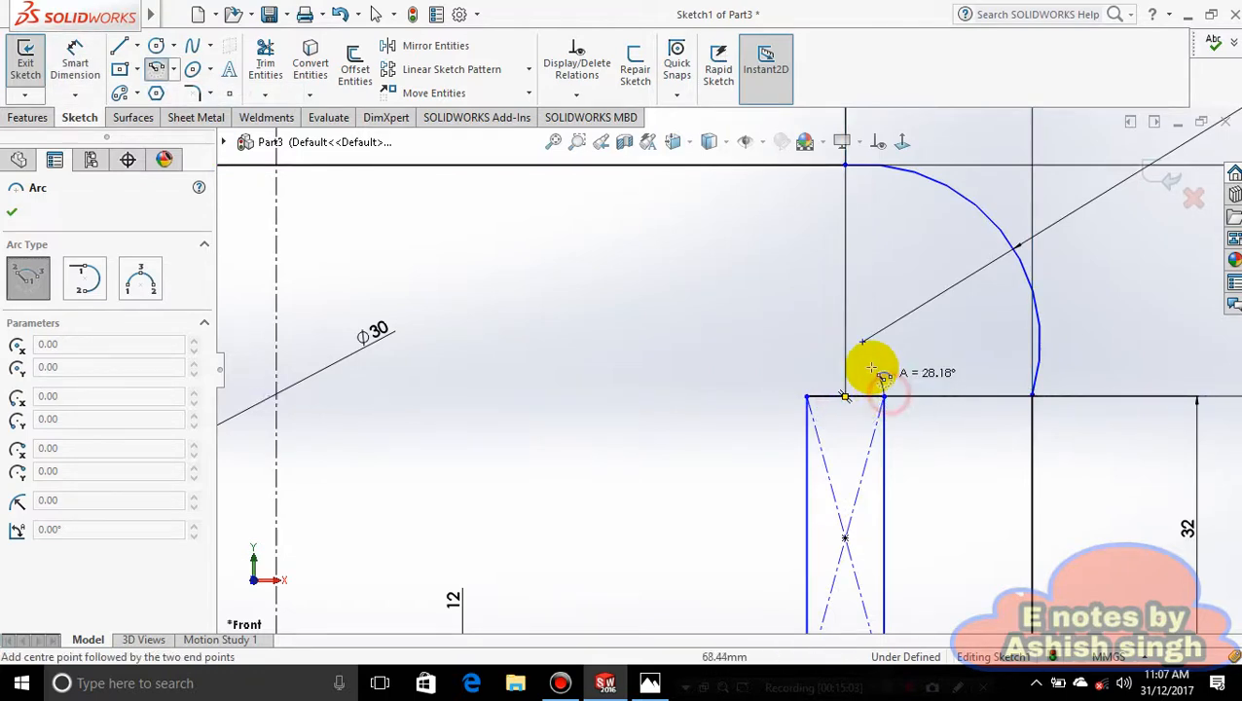
pyautogui.click(810, 399)
pyautogui.scroll(4, 854, 513)
# Cap the slot rectangle's bottom side with a centre-point semicircle from corner to corner, centred on the side's midpoint.
pyautogui.scroll(-7, 785, 576)
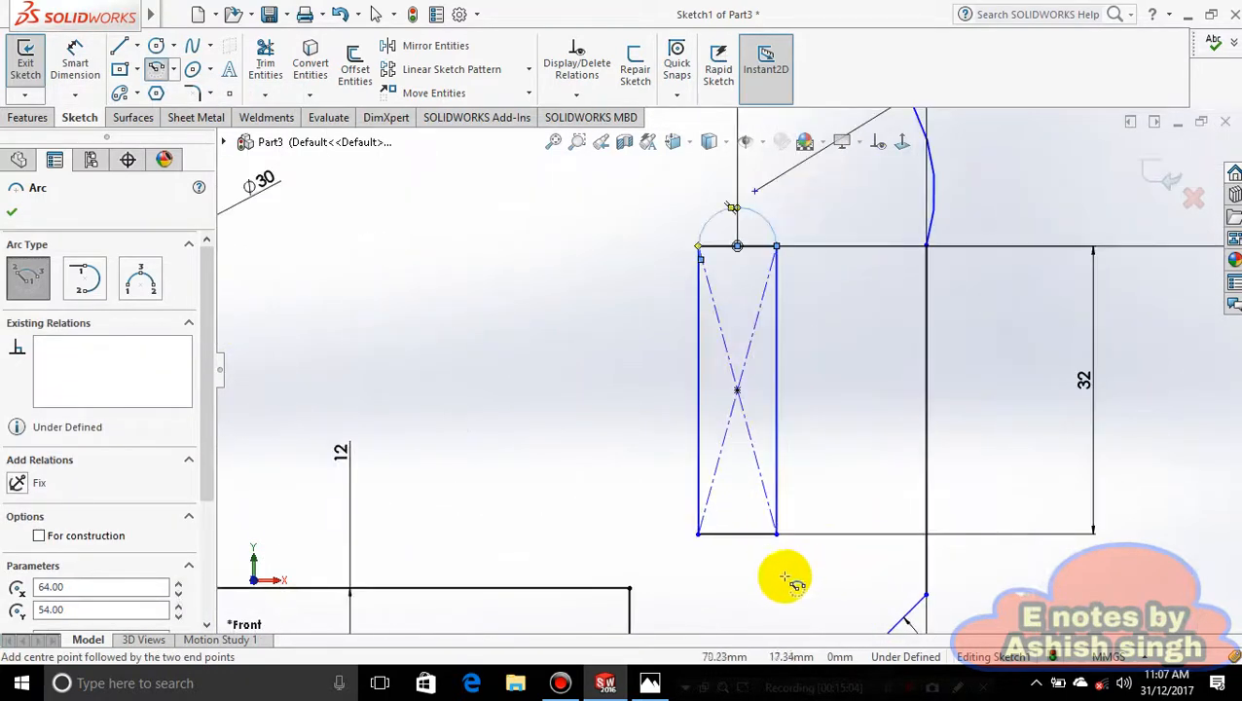
pyautogui.click(707, 474)
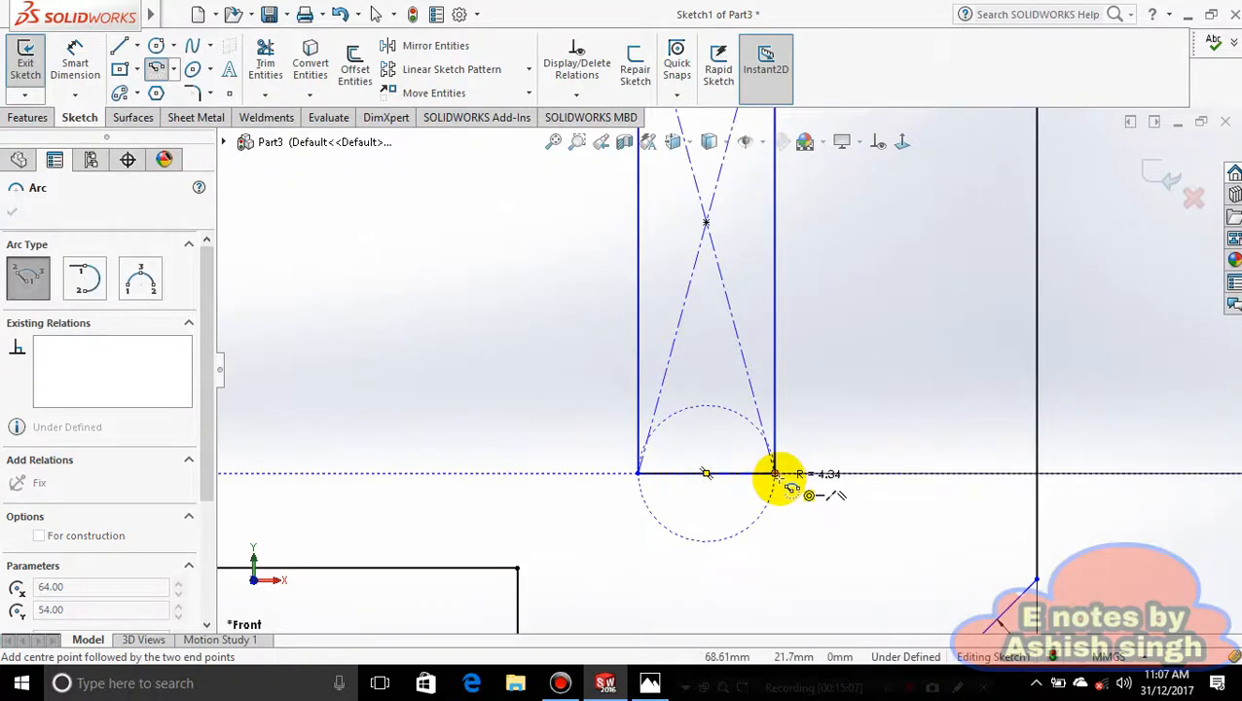
pyautogui.click(776, 474)
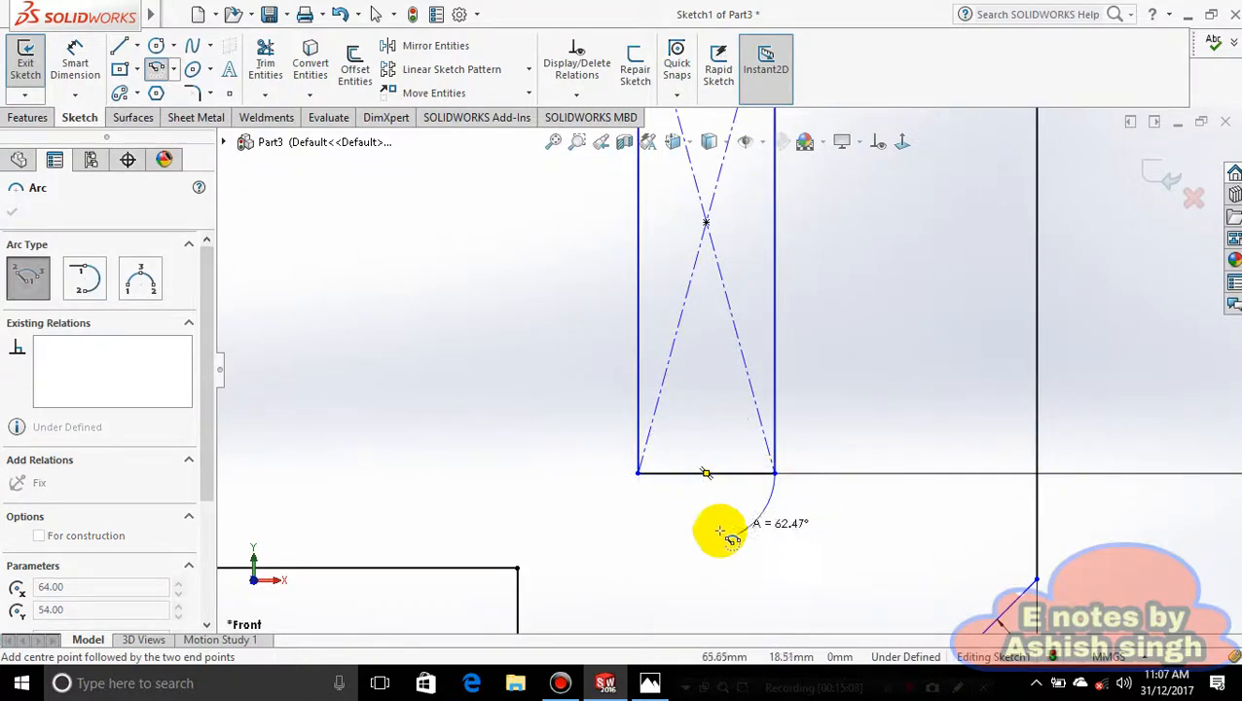
pyautogui.click(640, 474)
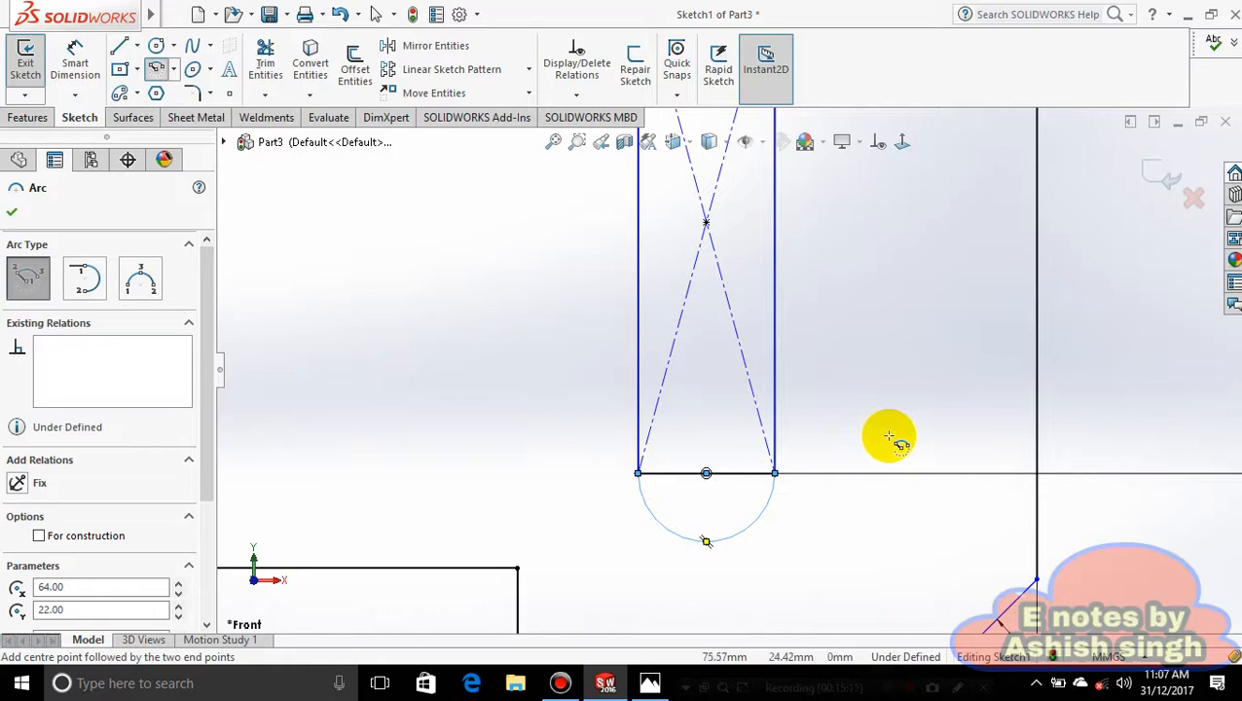
pyautogui.press('Escape')
pyautogui.scroll(3, 803, 411)
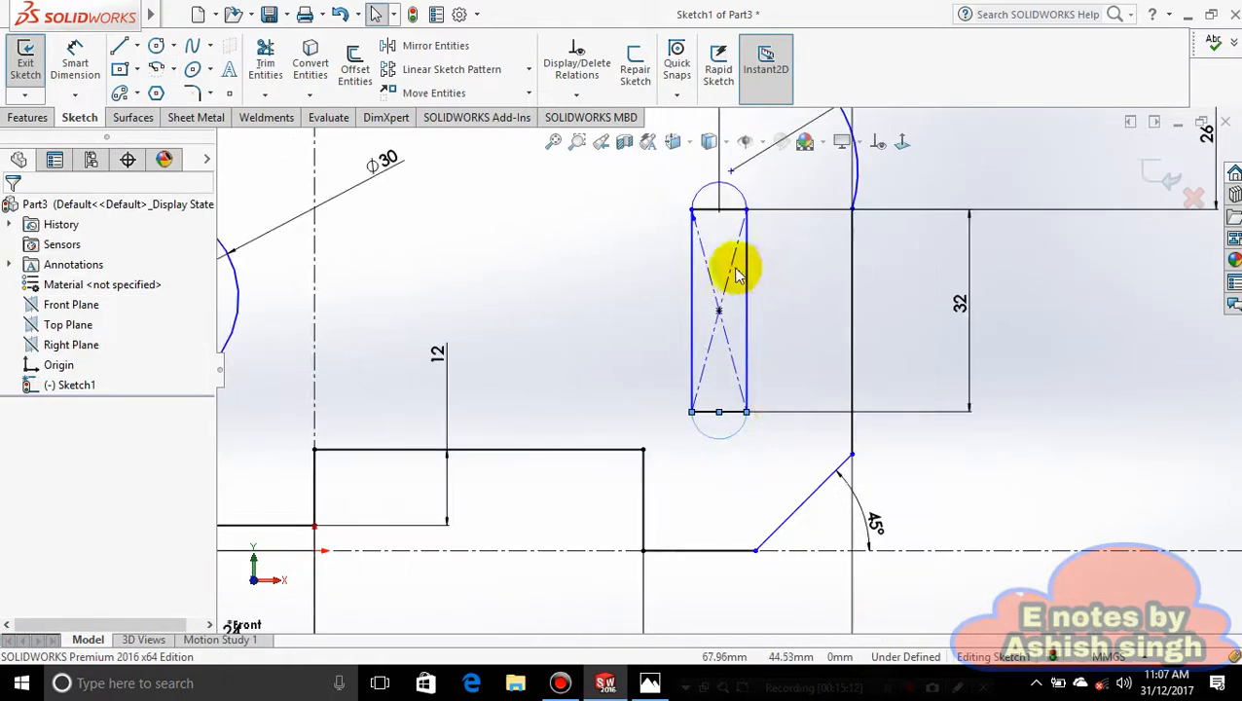
# Check the slot radius in 10.jpg and dimension the slot's lower arc with a radius of 6 mm.
pyautogui.scroll(6, 686, 228)
pyautogui.click(650, 683)
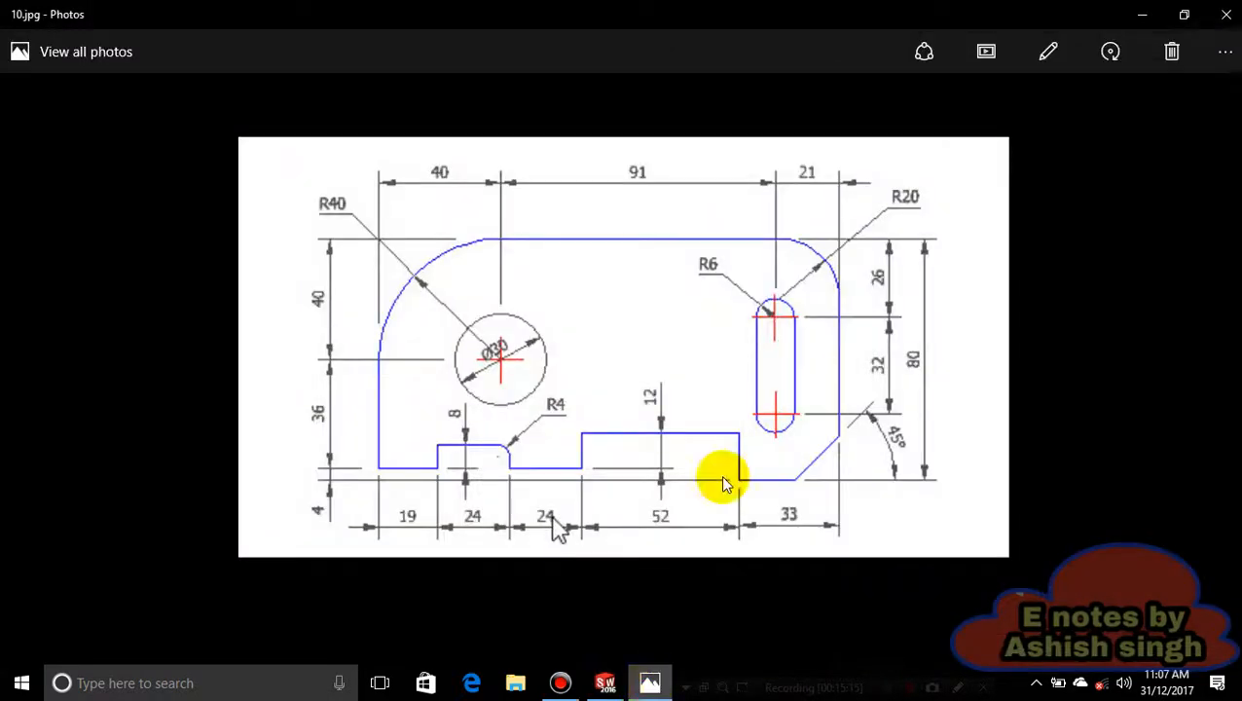
pyautogui.click(652, 676)
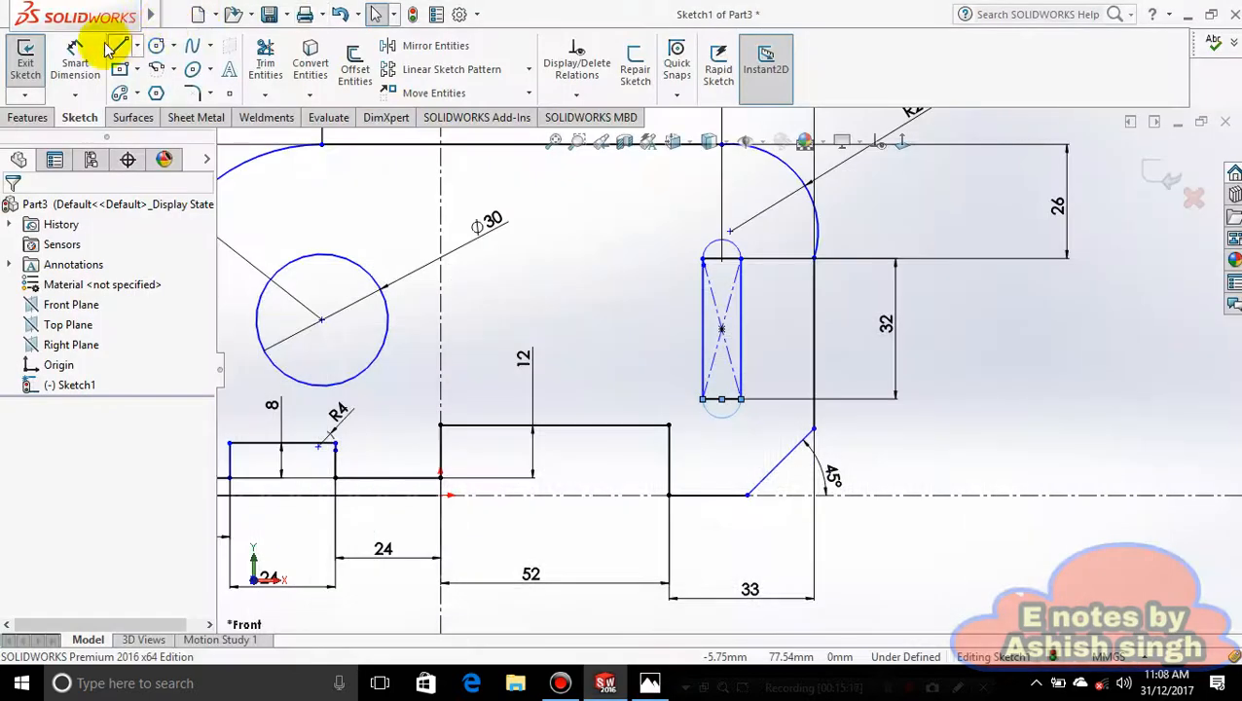
pyautogui.click(94, 74)
pyautogui.click(732, 243)
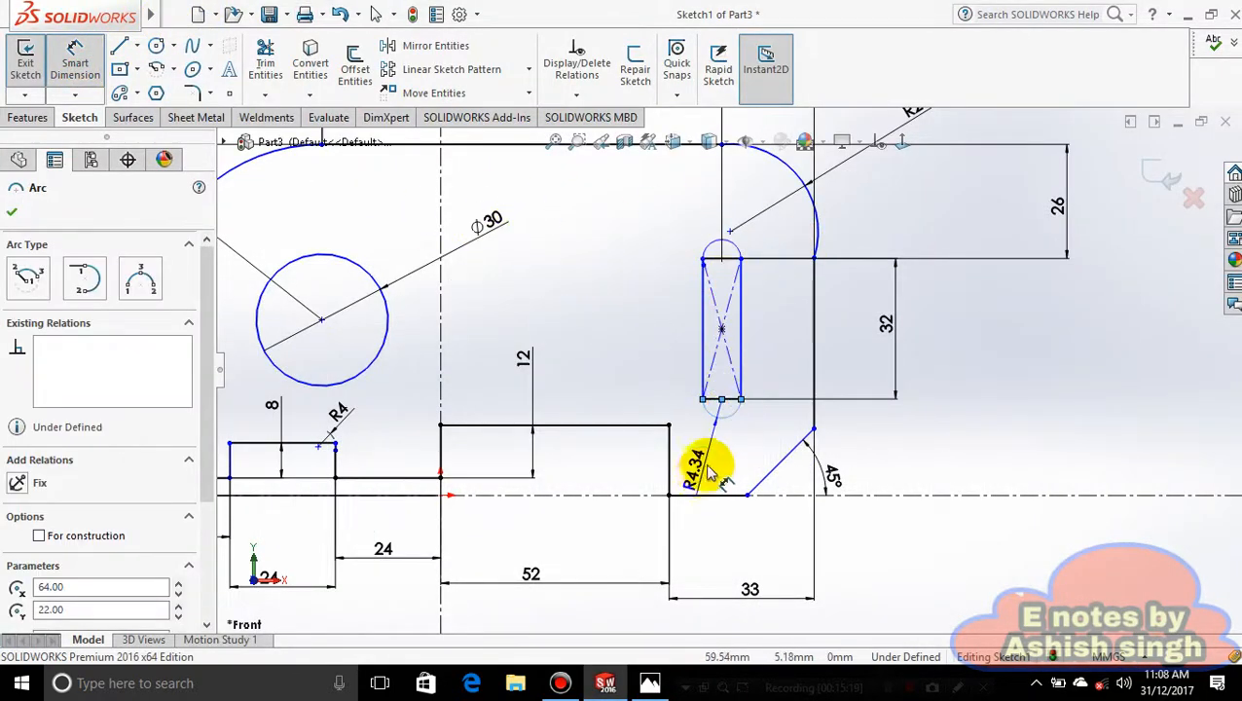
pyautogui.click(716, 462)
pyautogui.write('6.00mm')
pyautogui.press('Return')
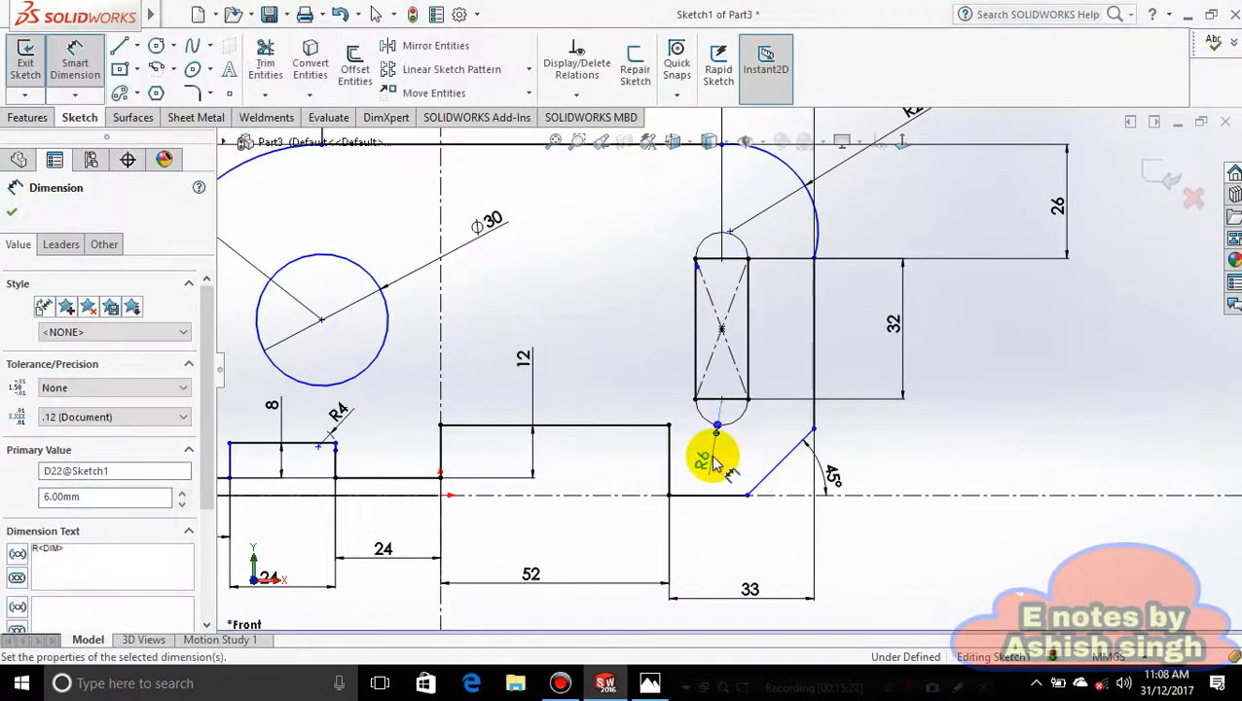
# Try to add a radius dimension to the slot's upper arc.
pyautogui.click(702, 245)
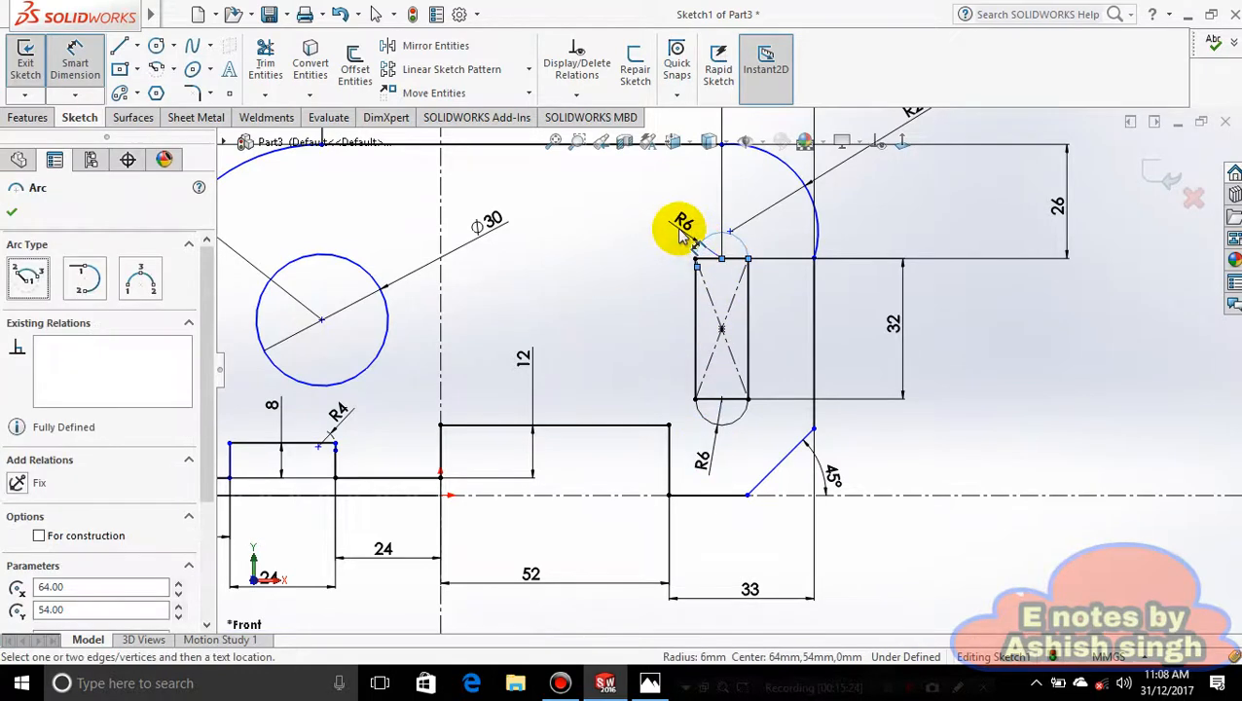
pyautogui.click(681, 232)
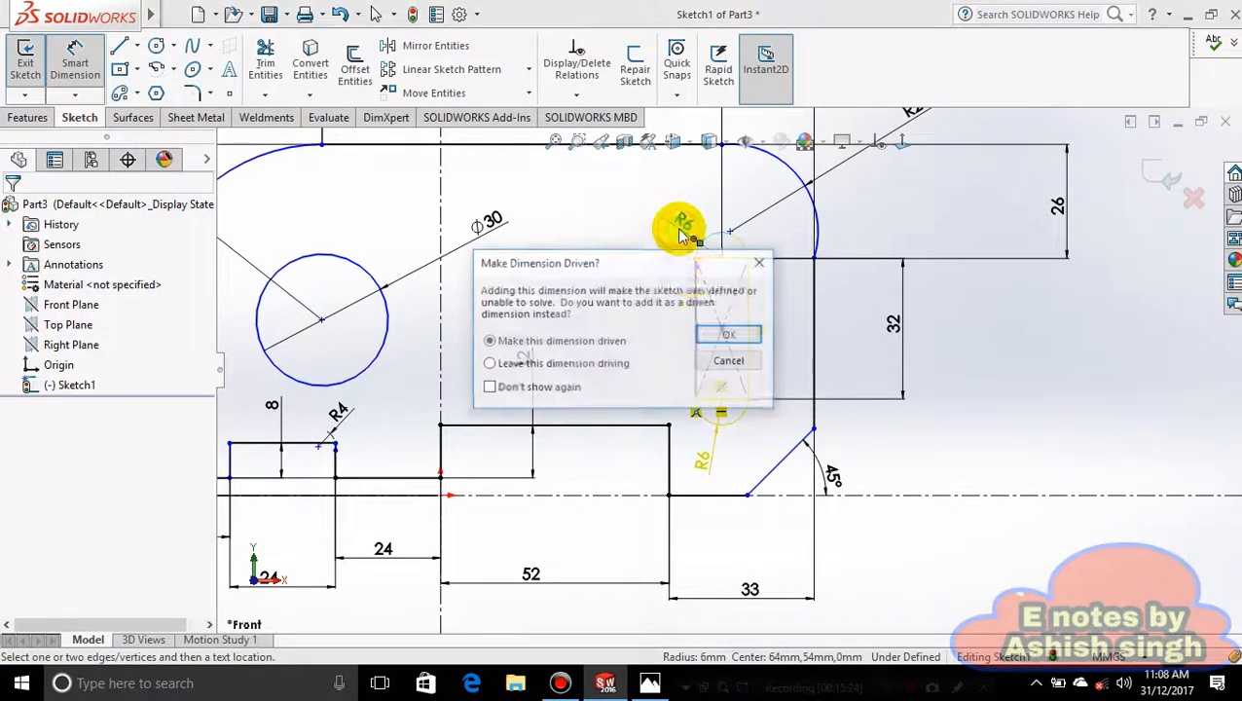
pyautogui.click(725, 360)
pyautogui.scroll(3, 803, 352)
pyautogui.scroll(-2, 822, 343)
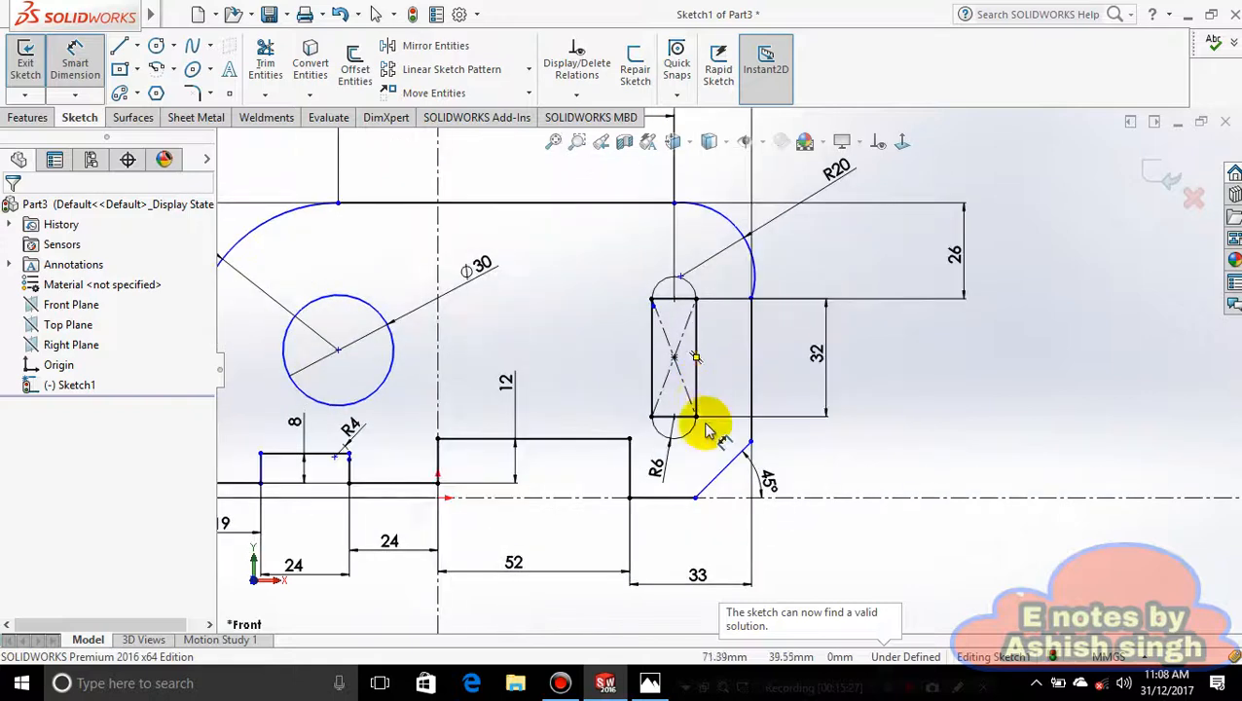
# Try to dimension the vertical distance between the round hole's centre and the origin.
pyautogui.scroll(3, 516, 326)
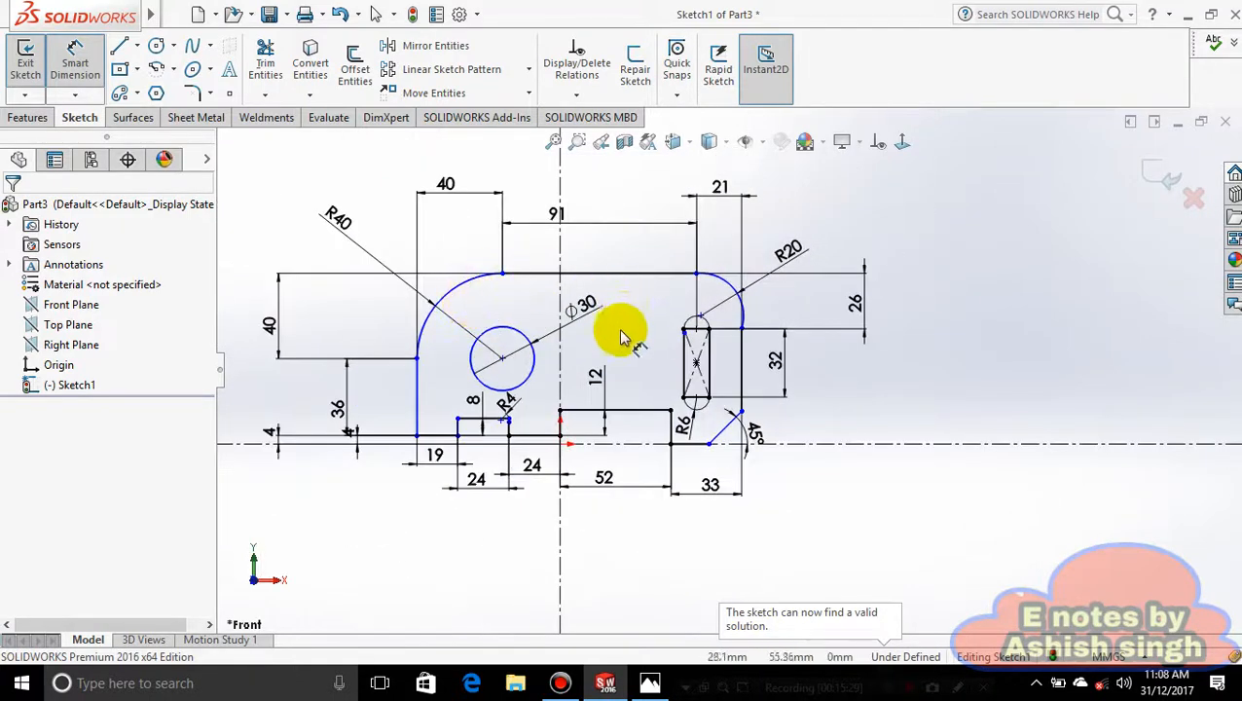
pyautogui.scroll(-2, 608, 326)
pyautogui.scroll(3, 479, 392)
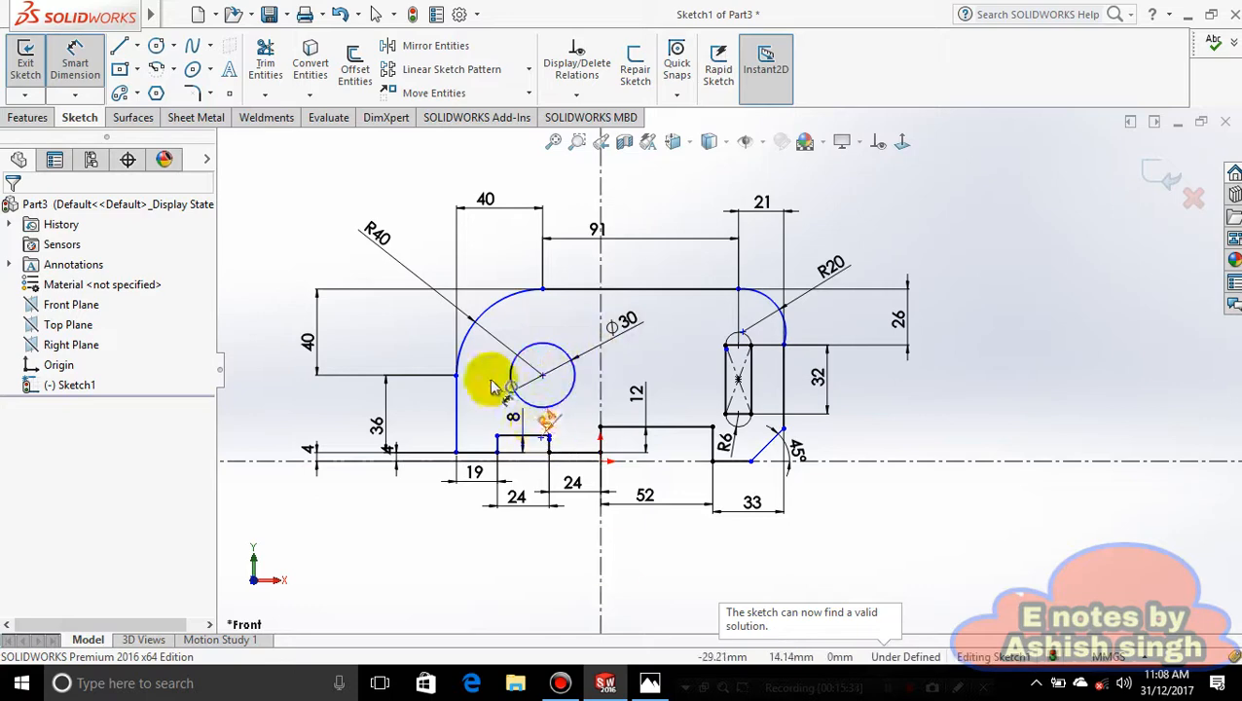
pyautogui.scroll(-3, 470, 428)
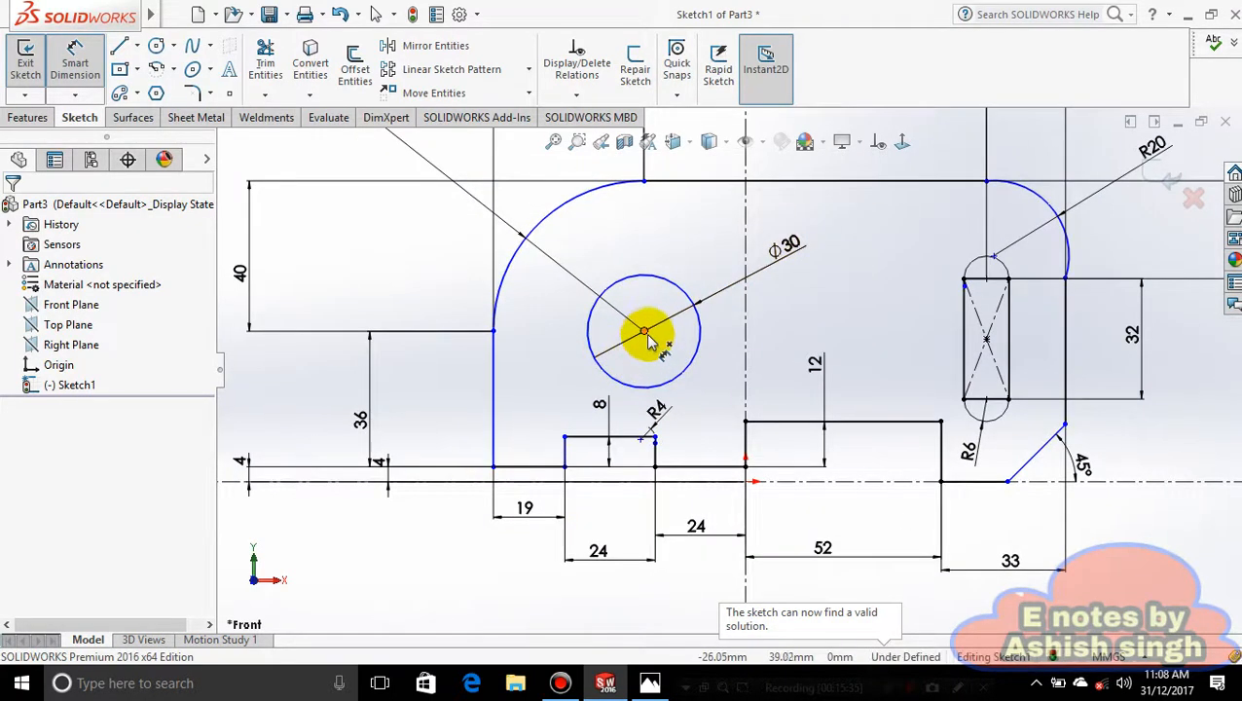
pyautogui.click(645, 333)
pyautogui.click(747, 484)
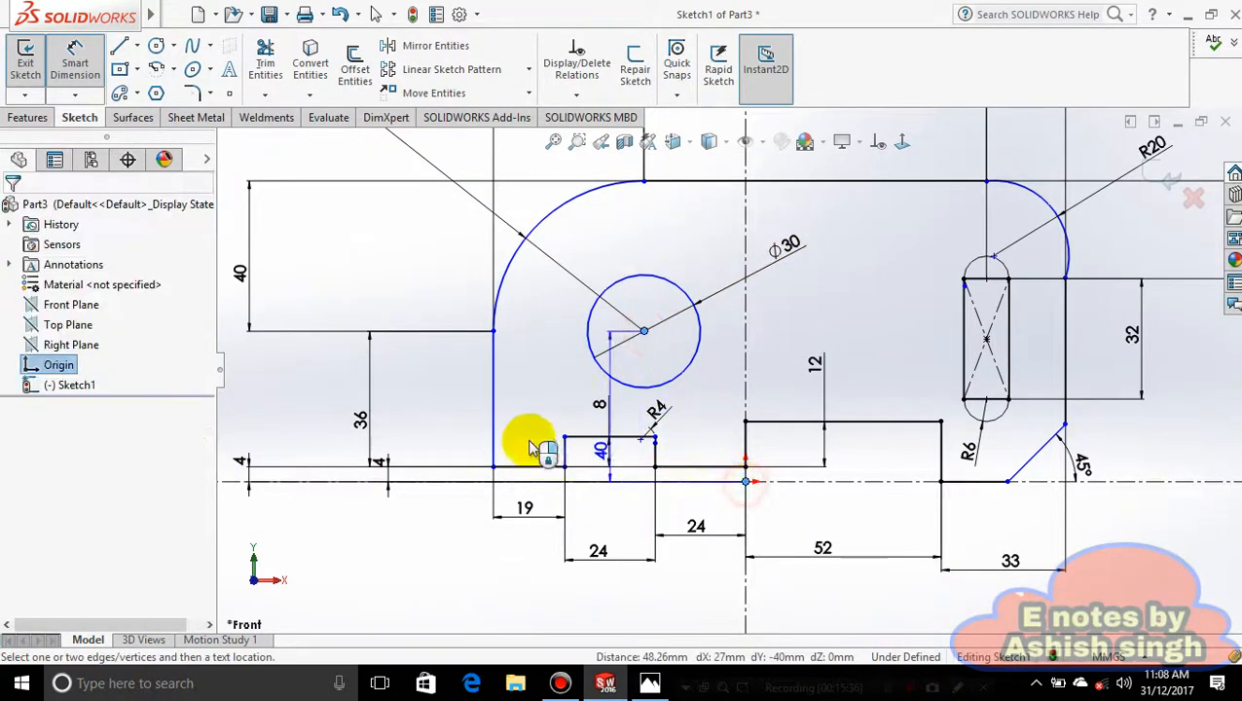
pyautogui.click(284, 413)
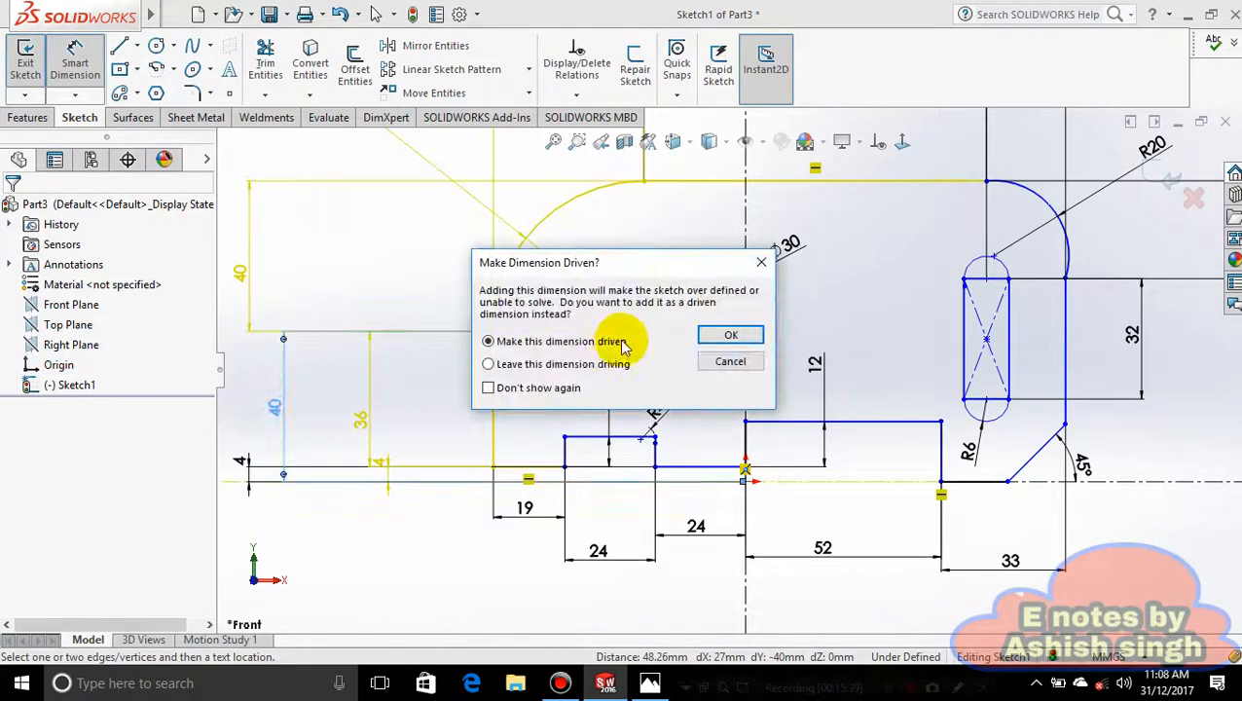
pyautogui.click(730, 363)
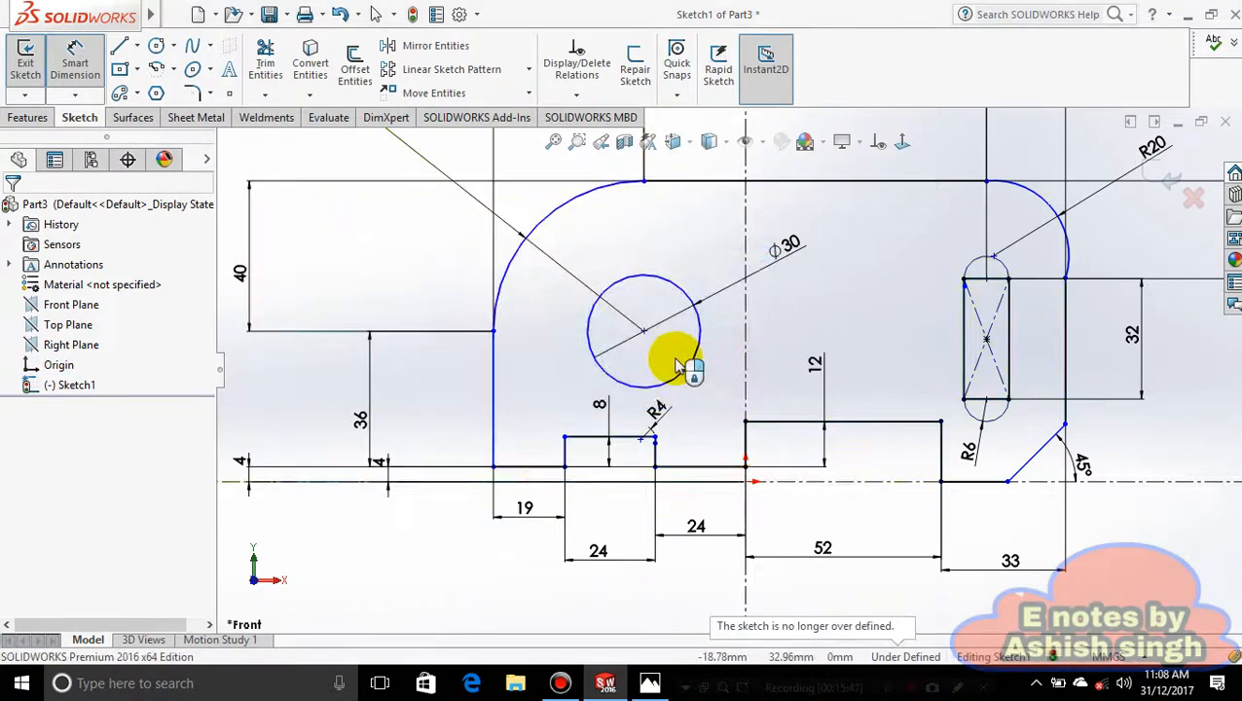
# Consult 10.jpg and delete the 26 mm vertical dimension between the plate's top edge and the slot rectangle.
pyautogui.press('f')
pyautogui.click(649, 685)
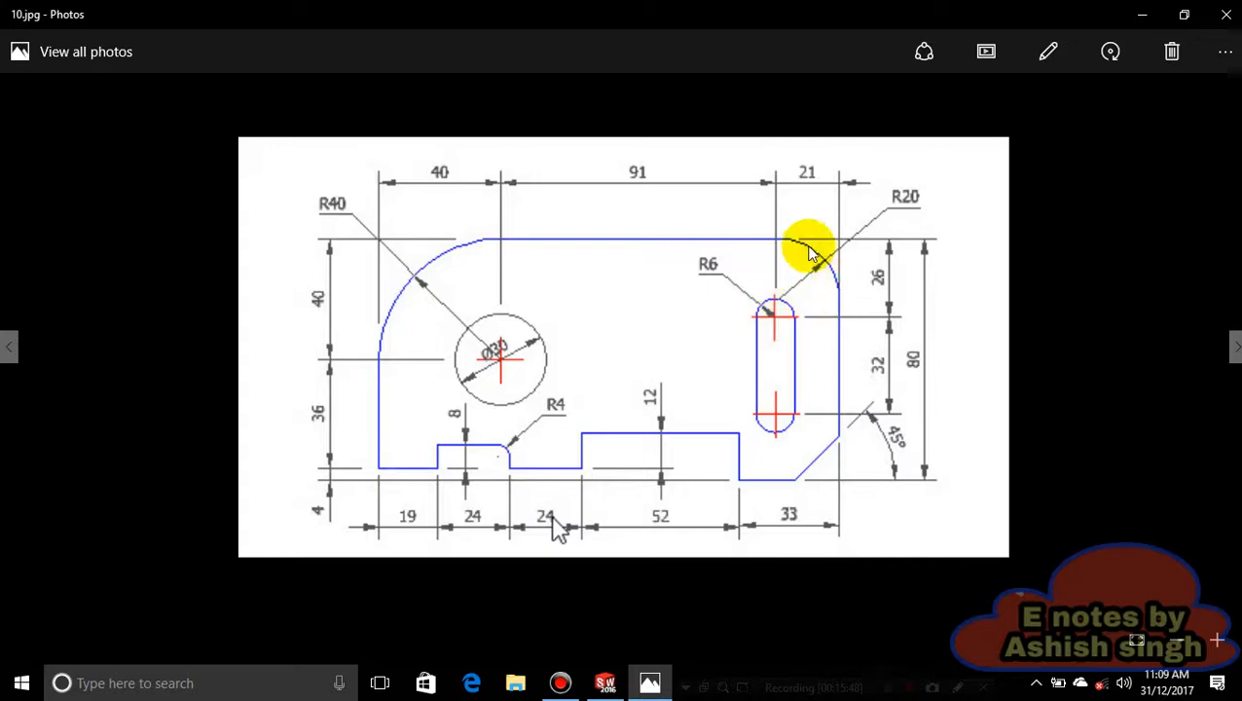
pyautogui.click(650, 685)
pyautogui.click(1074, 327)
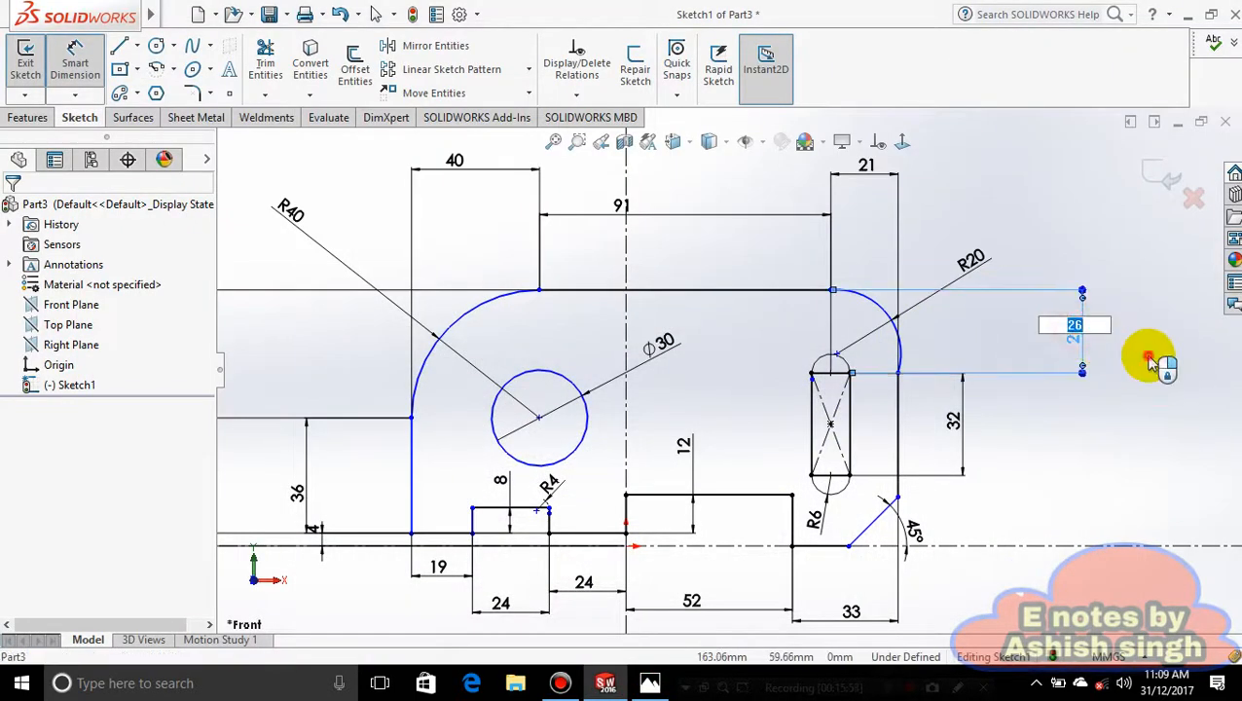
pyautogui.press('Return')
pyautogui.click(1081, 357)
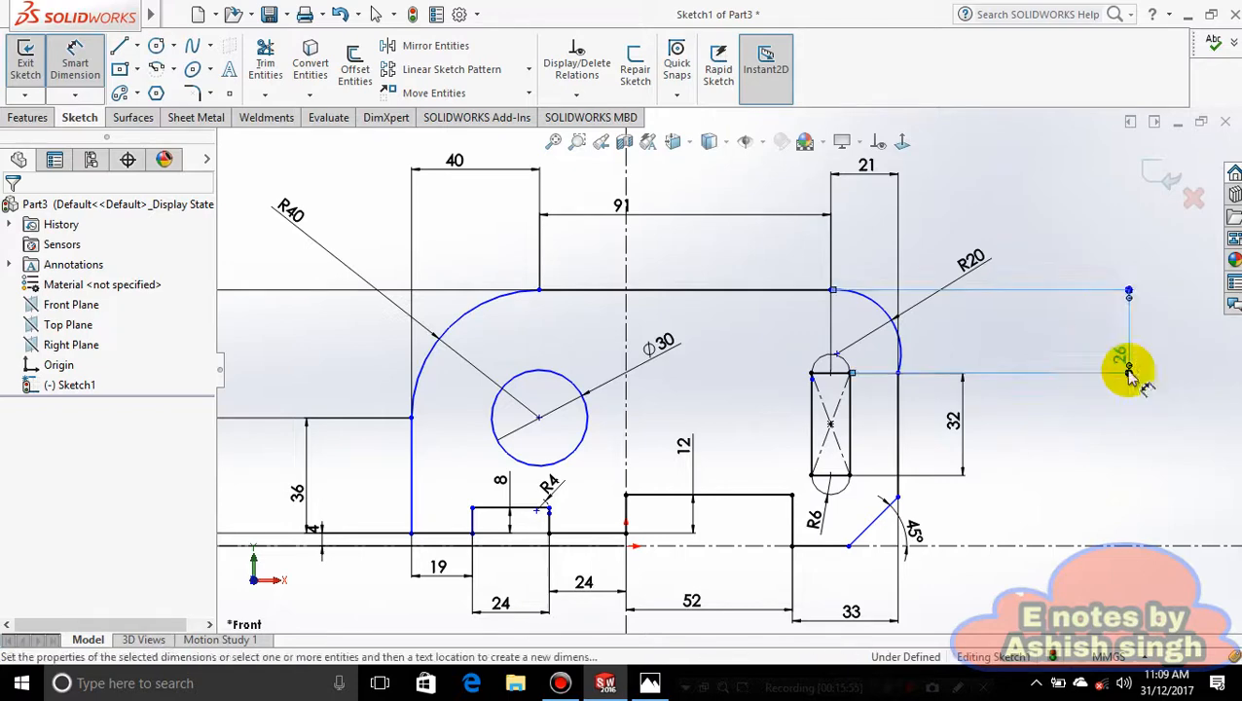
pyautogui.press('Delete')
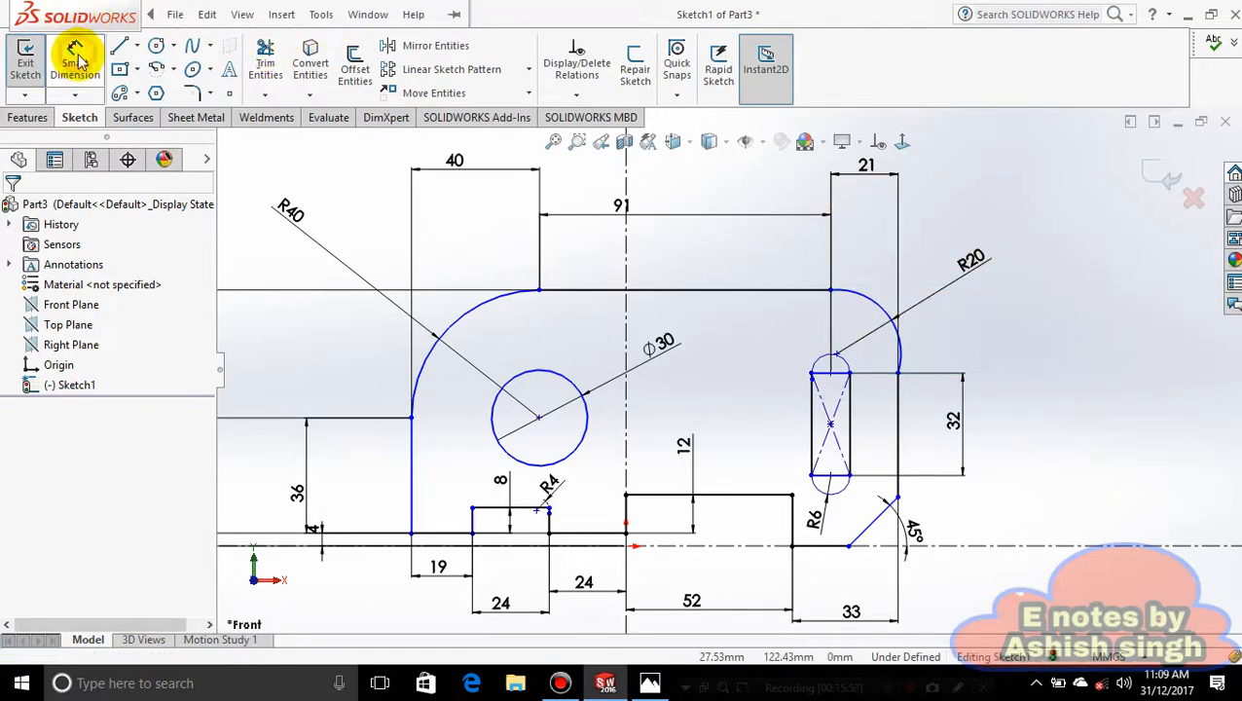
# Dimension the vertical distance from the plate's top-edge endpoint at the R20 arc to the slot's upper arc centre as 26 mm.
pyautogui.click(76, 59)
pyautogui.click(831, 289)
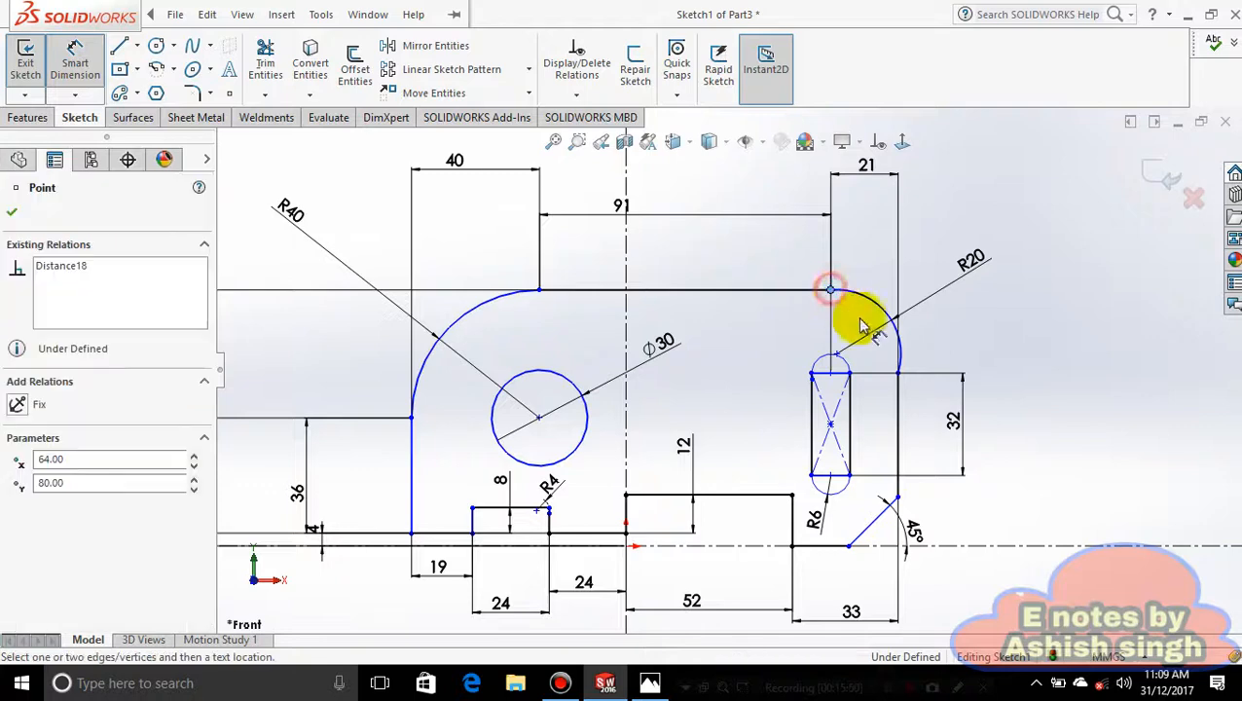
pyautogui.click(833, 375)
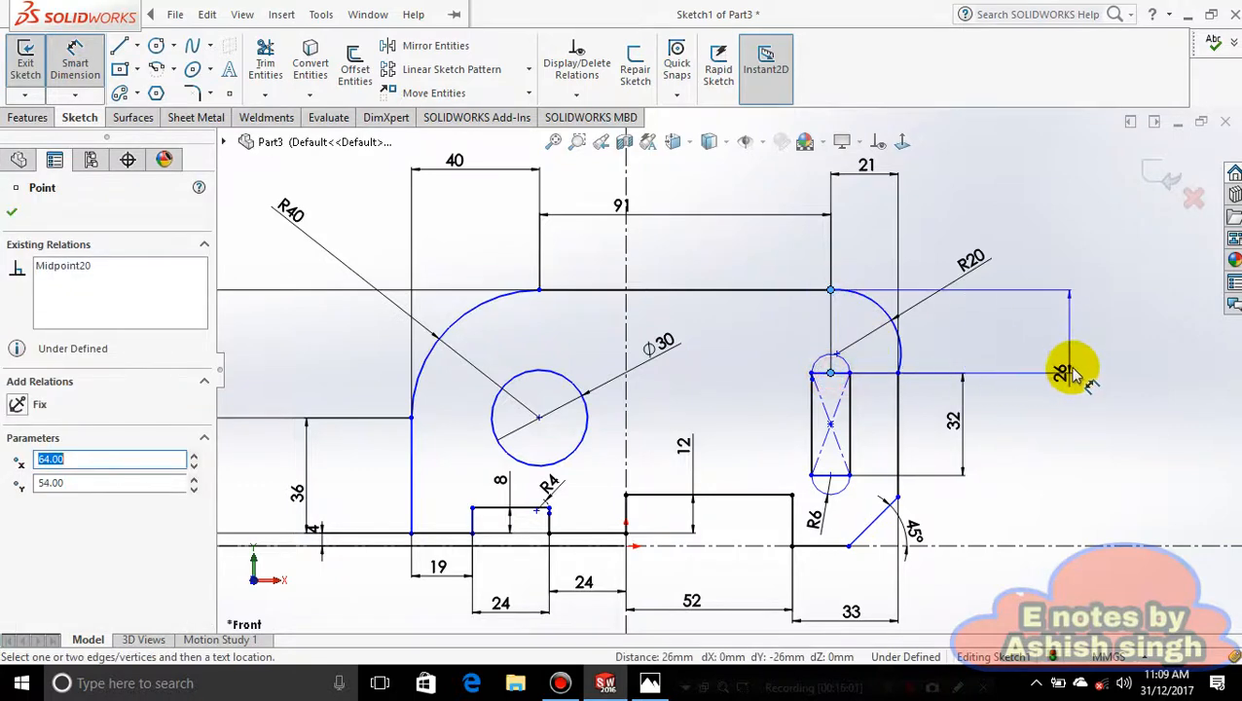
pyautogui.click(1072, 337)
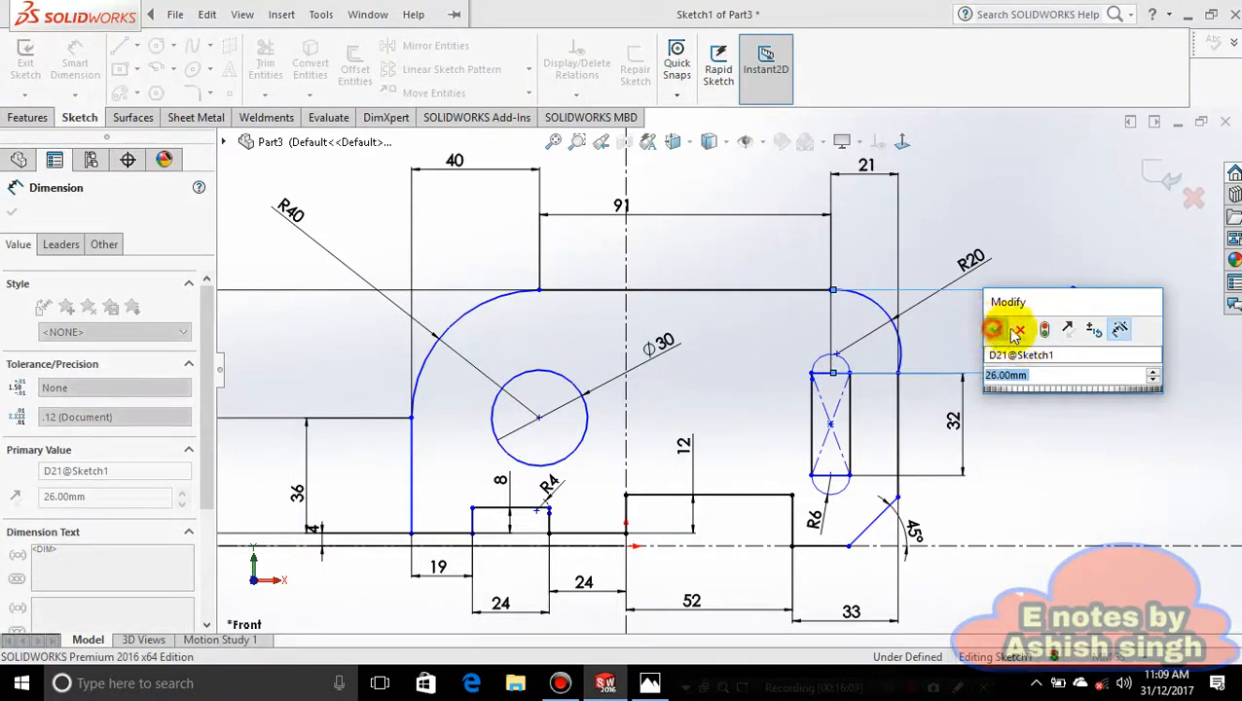
pyautogui.click(999, 327)
pyautogui.press('Escape')
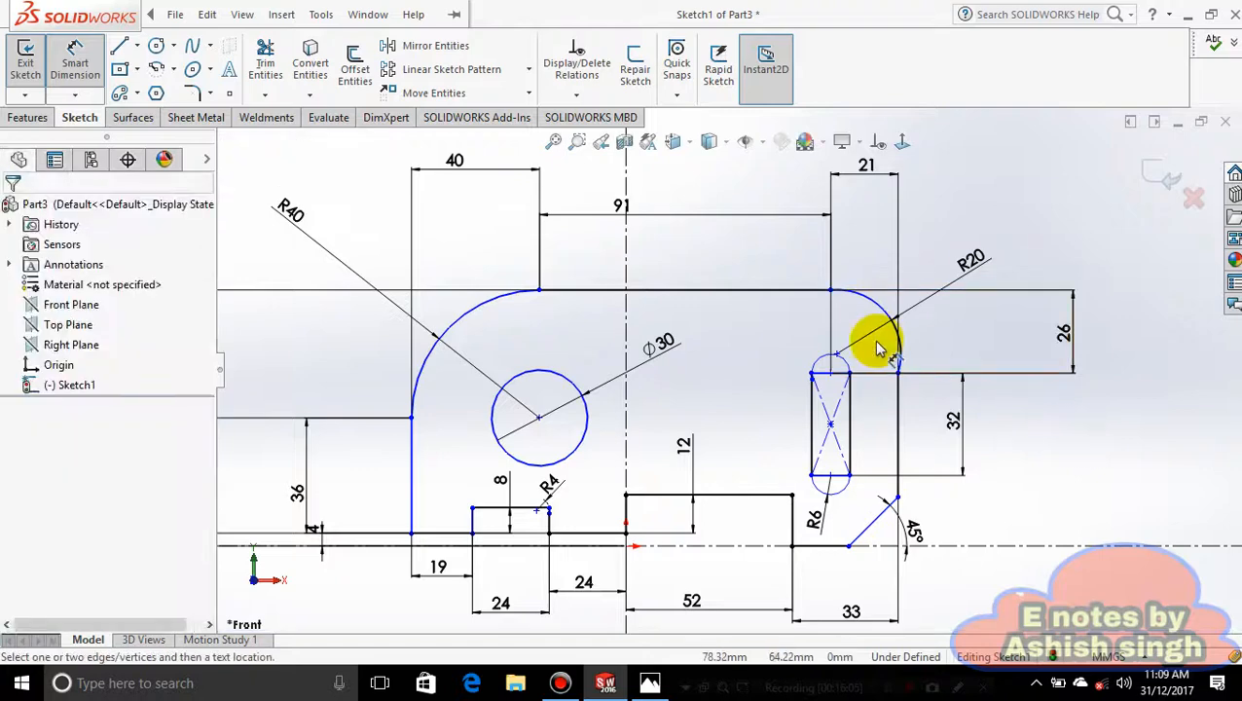
pyautogui.scroll(-3, 851, 308)
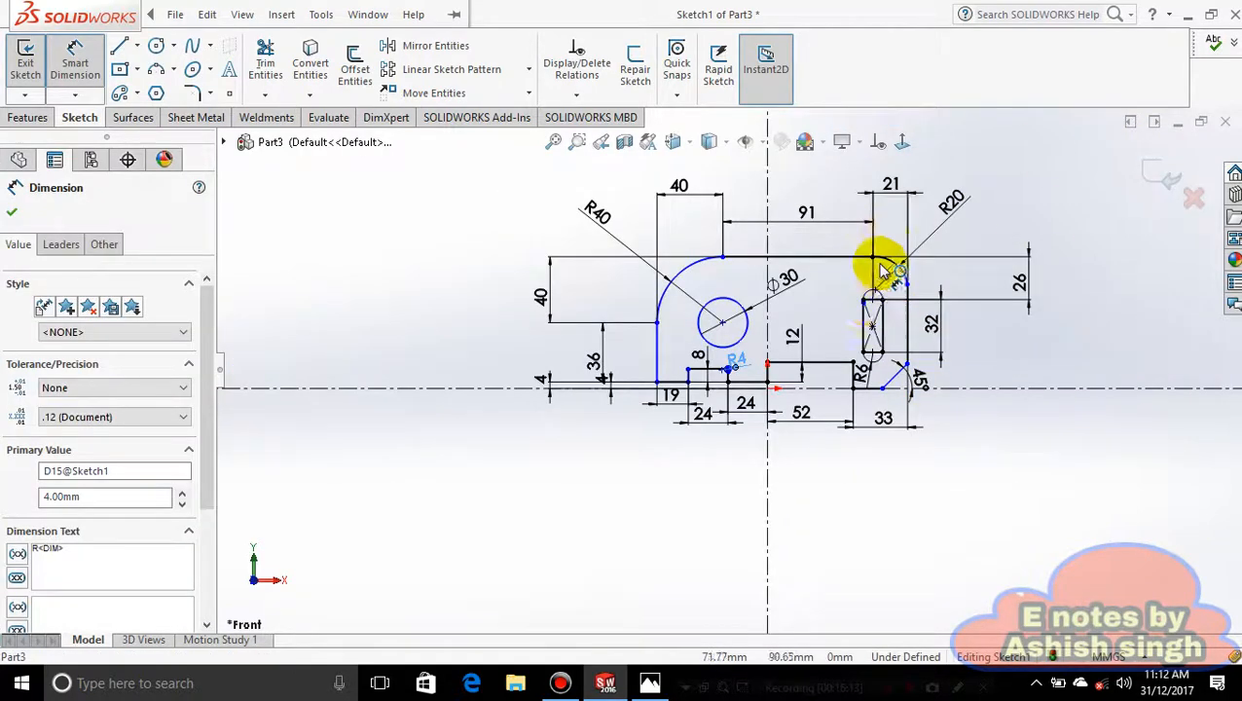
pyautogui.scroll(-4, 882, 278)
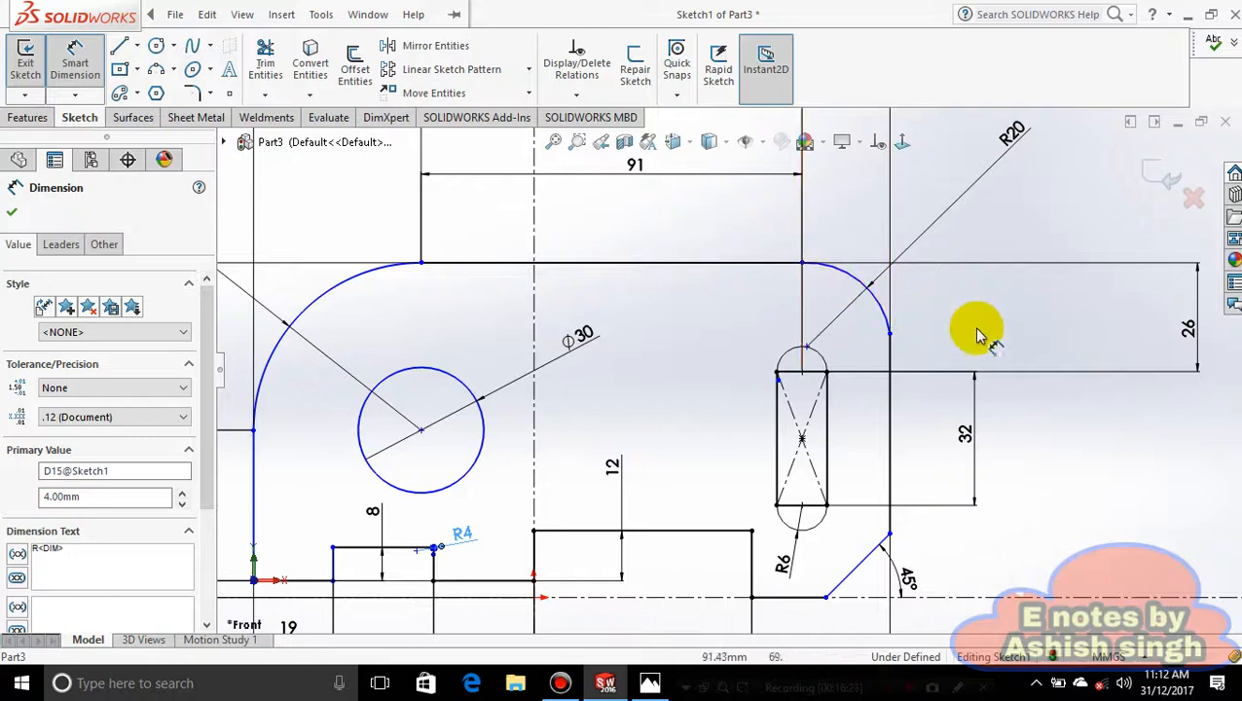
# Trim away the malformed R4 corner arc and the vertical edge below it on the 8 mm high notch.
pyautogui.press('f')
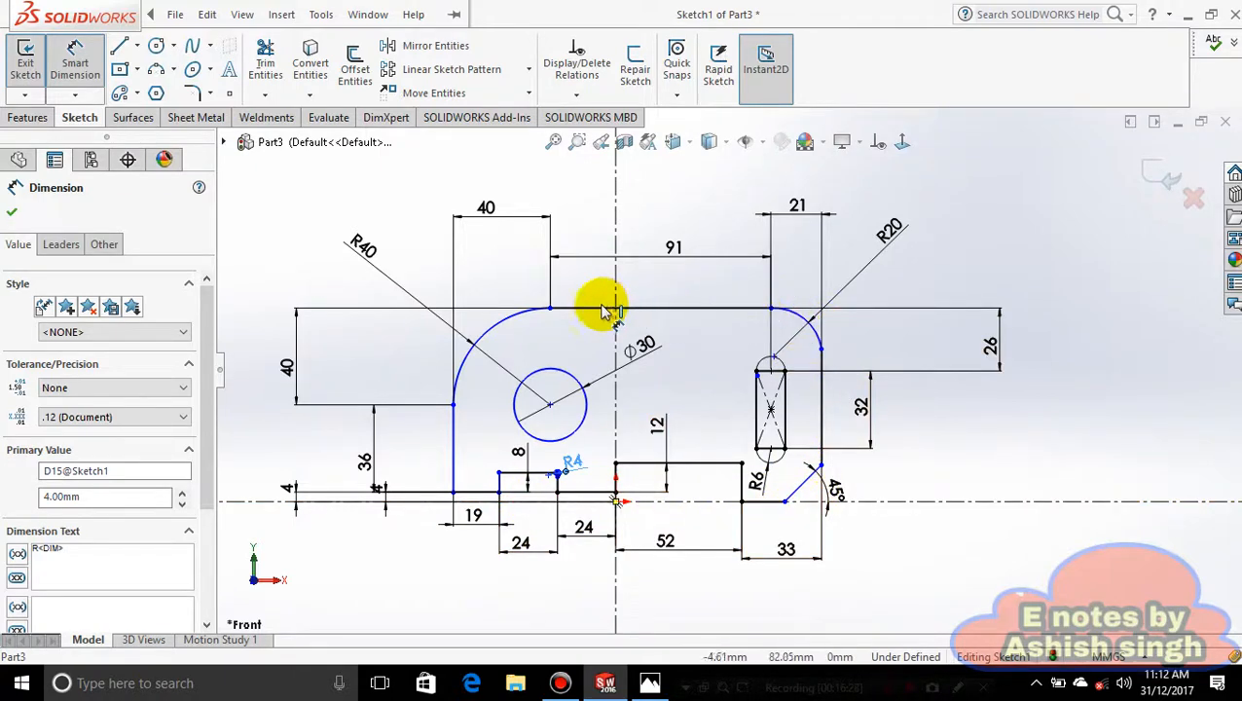
pyautogui.scroll(-2, 748, 421)
pyautogui.scroll(-2, 857, 292)
pyautogui.scroll(1, 438, 450)
pyautogui.scroll(-5, 443, 458)
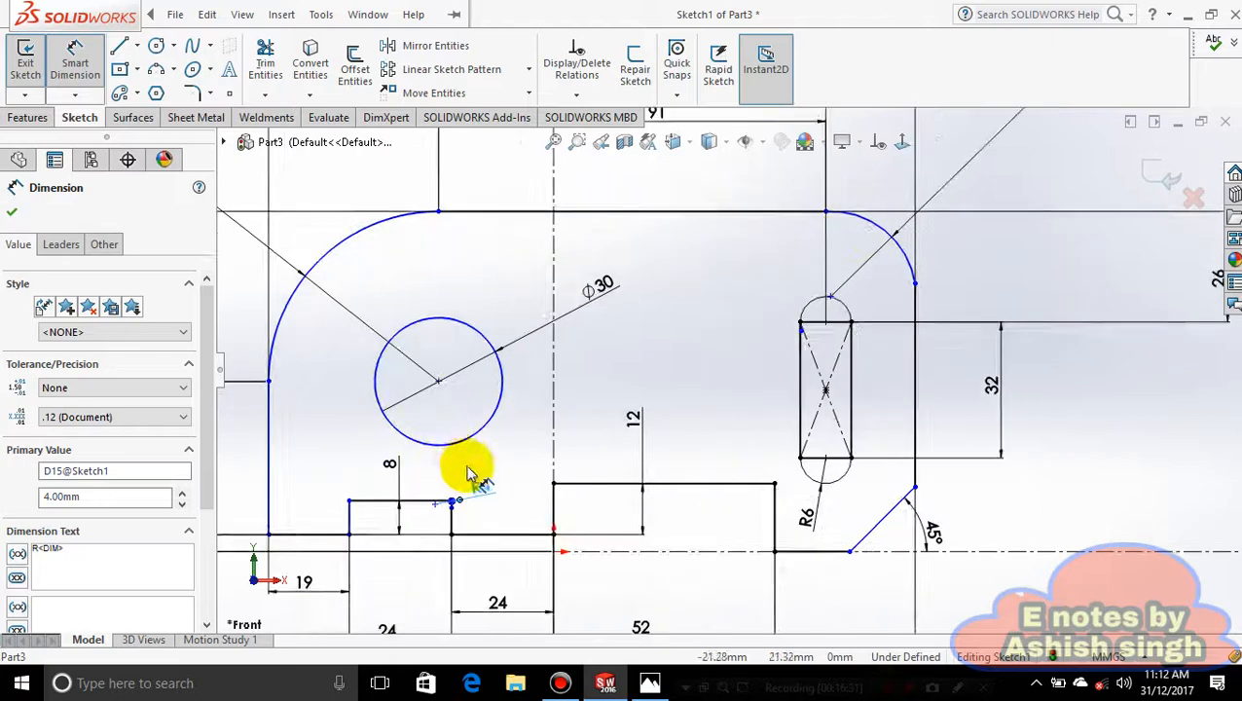
pyautogui.scroll(-6, 642, 458)
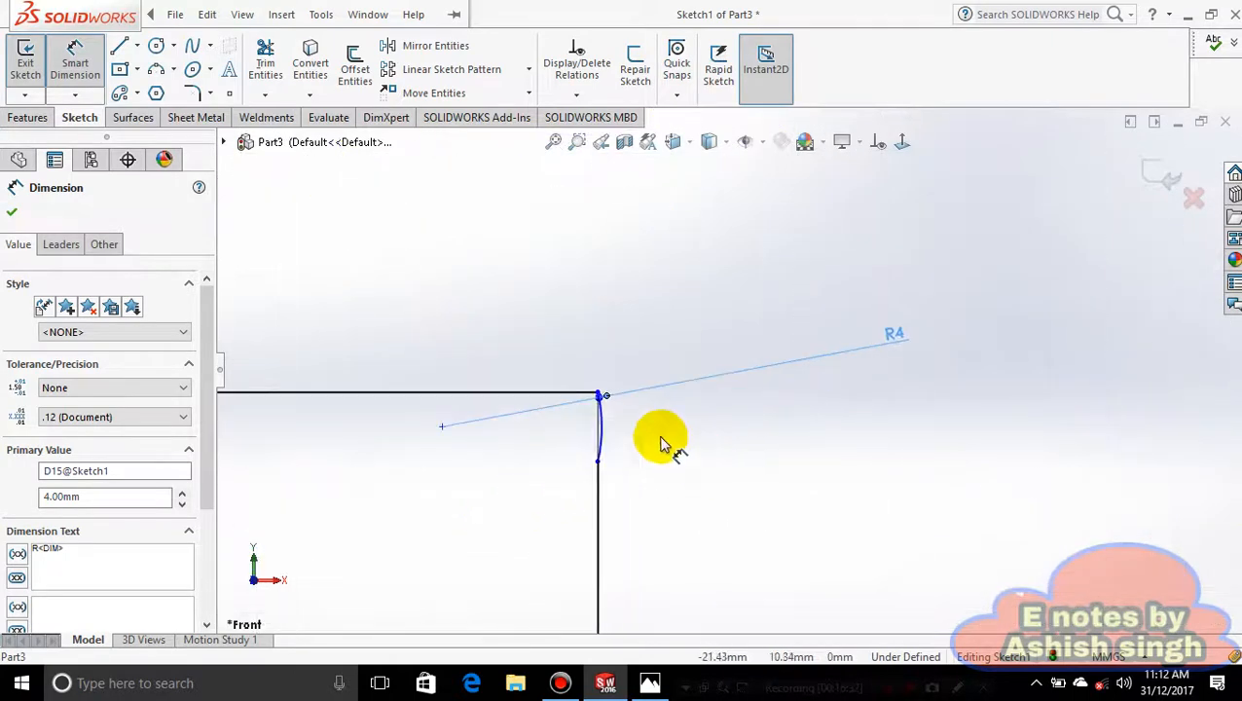
pyautogui.click(264, 58)
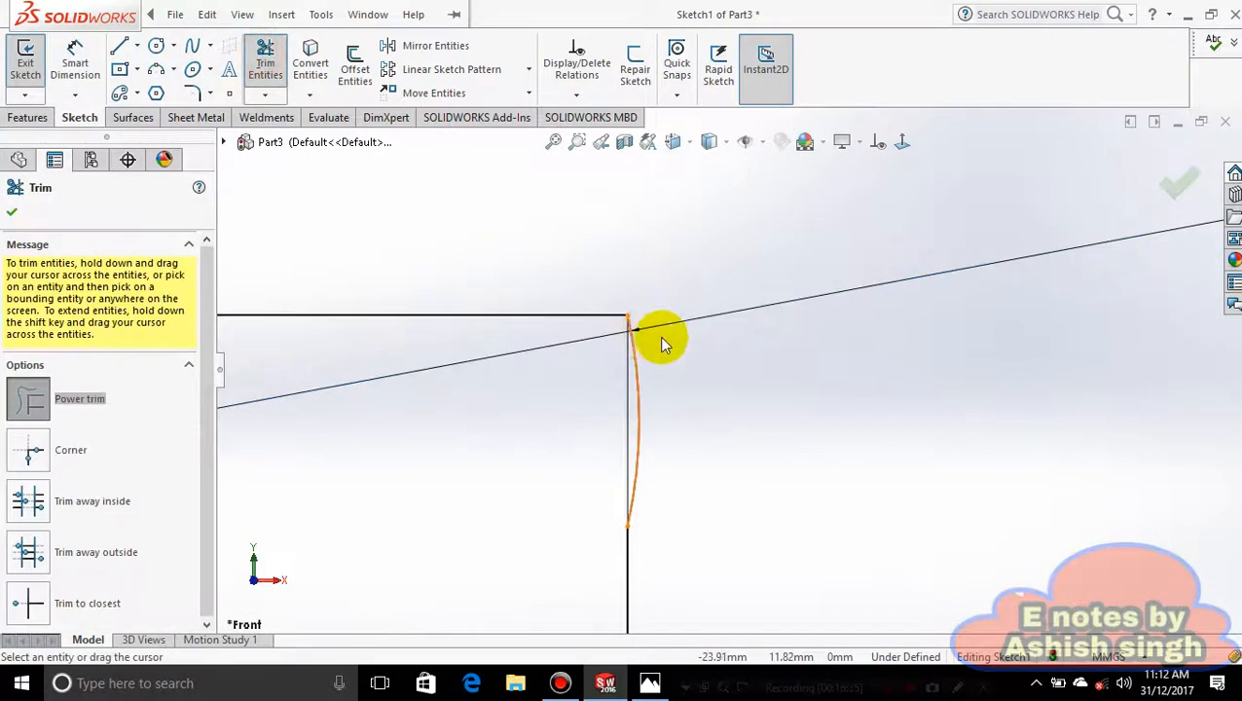
pyautogui.moveTo(654, 337)
pyautogui.mouseDown()
pyautogui.moveTo(615, 383)
pyautogui.moveTo(665, 511)
pyautogui.mouseUp()
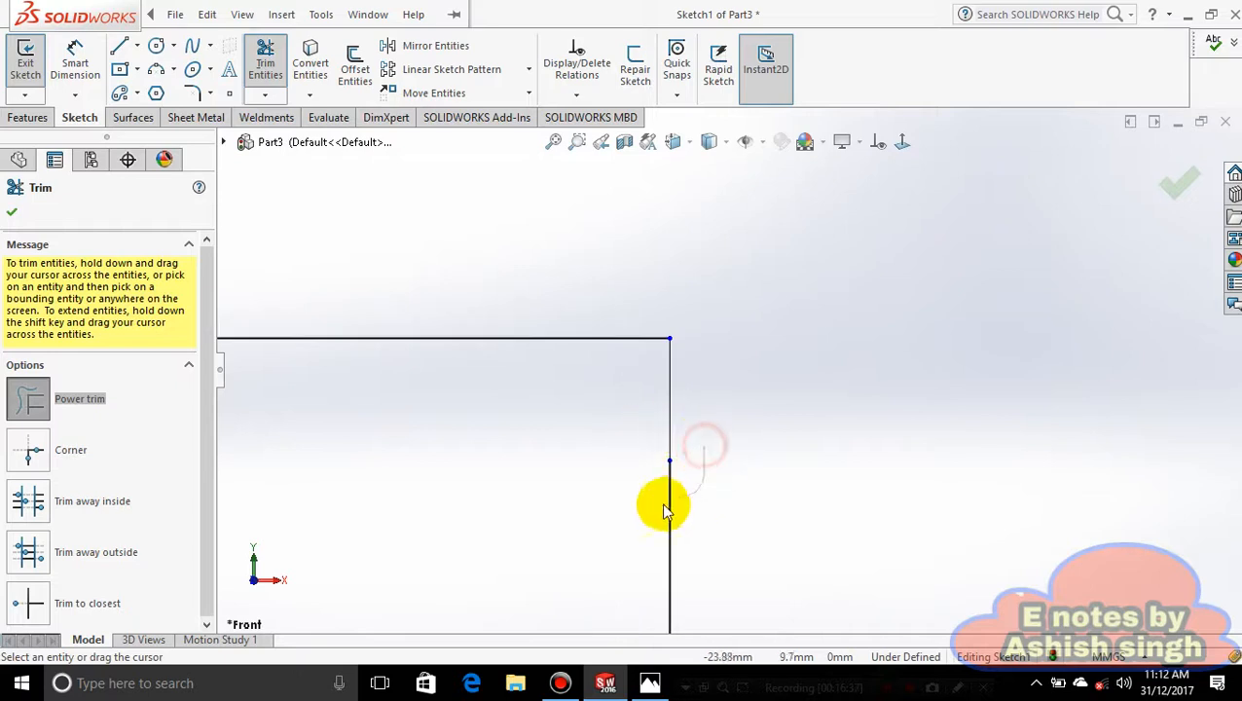
pyautogui.scroll(2, 687, 505)
# Draw a vertical line from the end of the 8 mm high notch's top edge down to the base edge.
pyautogui.click(137, 47)
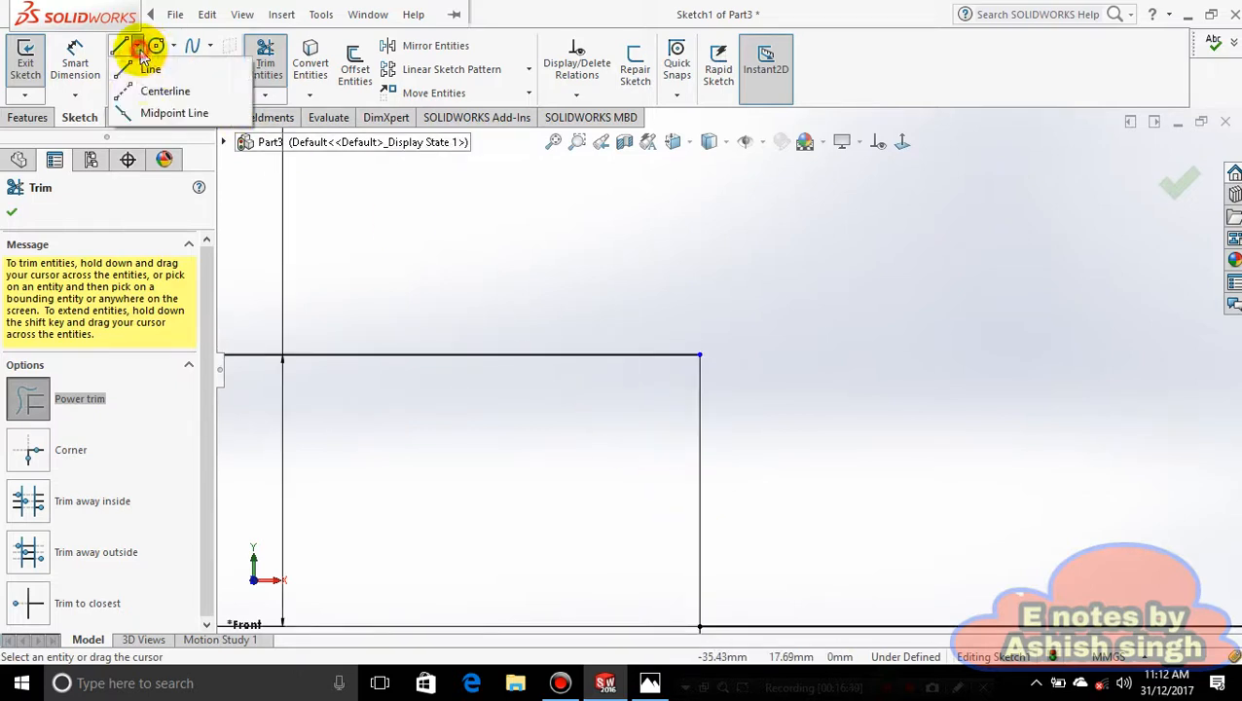
pyautogui.click(148, 71)
pyautogui.scroll(5, 635, 369)
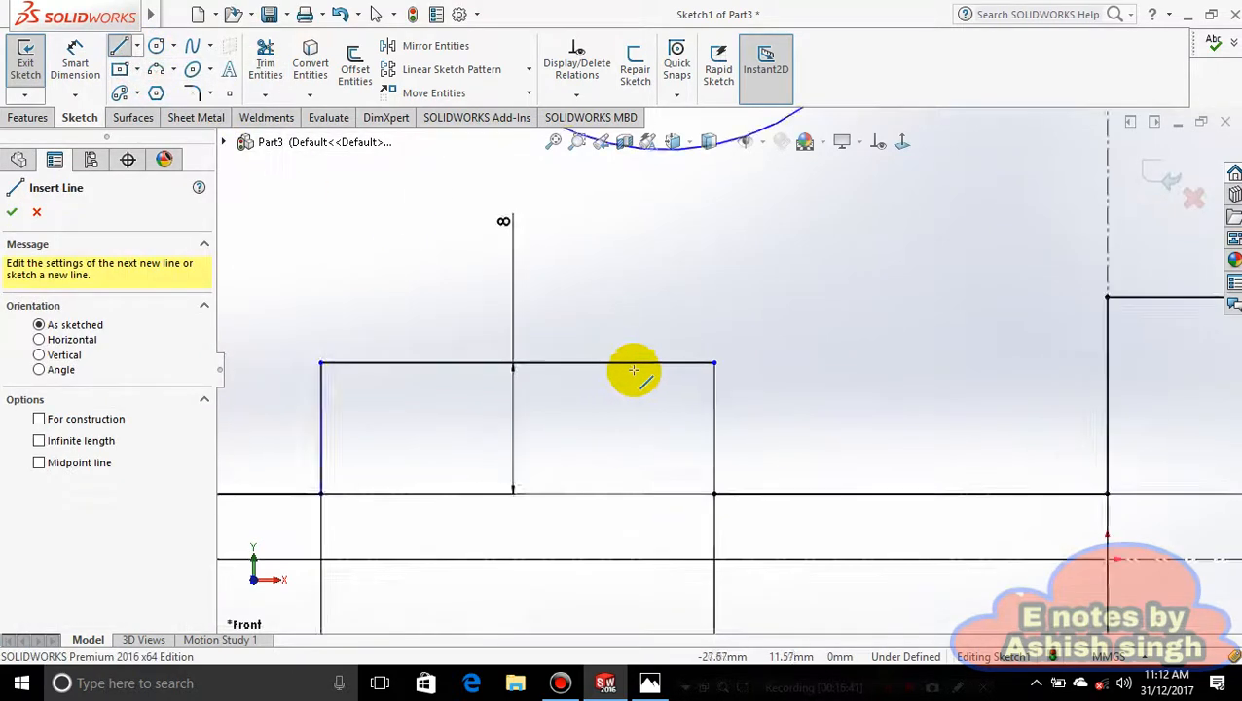
pyautogui.click(717, 364)
pyautogui.doubleClick(716, 473)
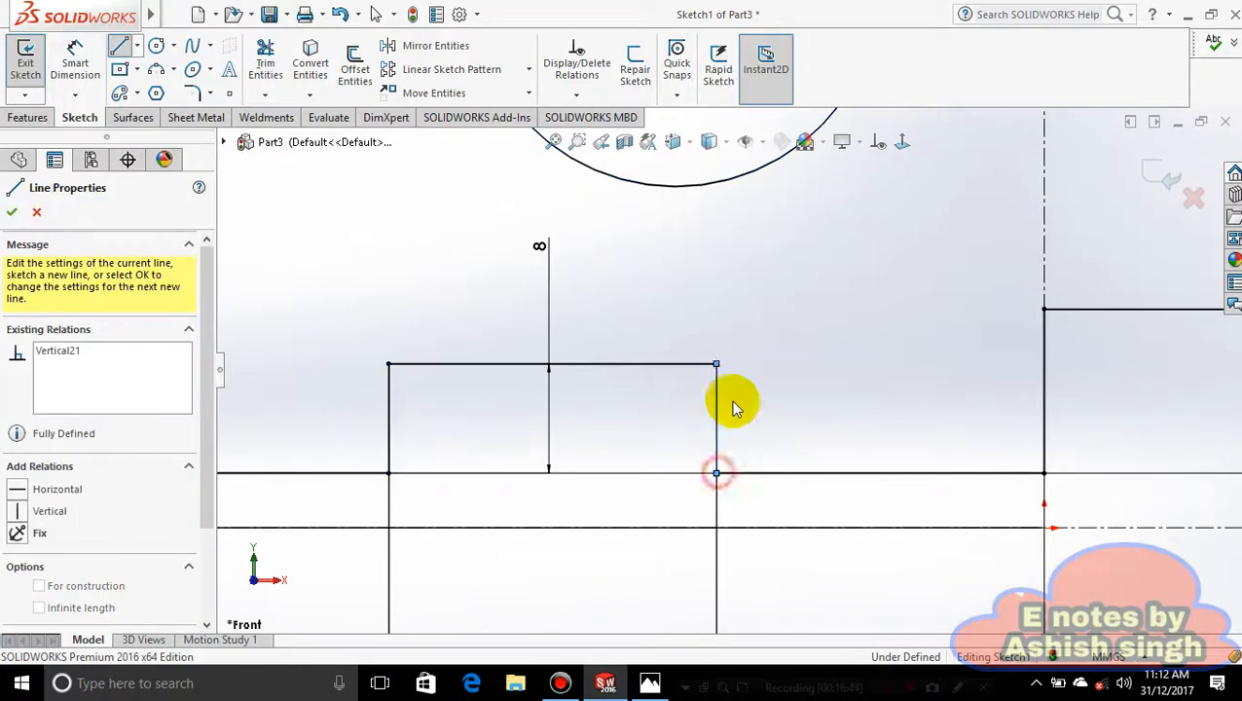
pyautogui.scroll(-5, 728, 376)
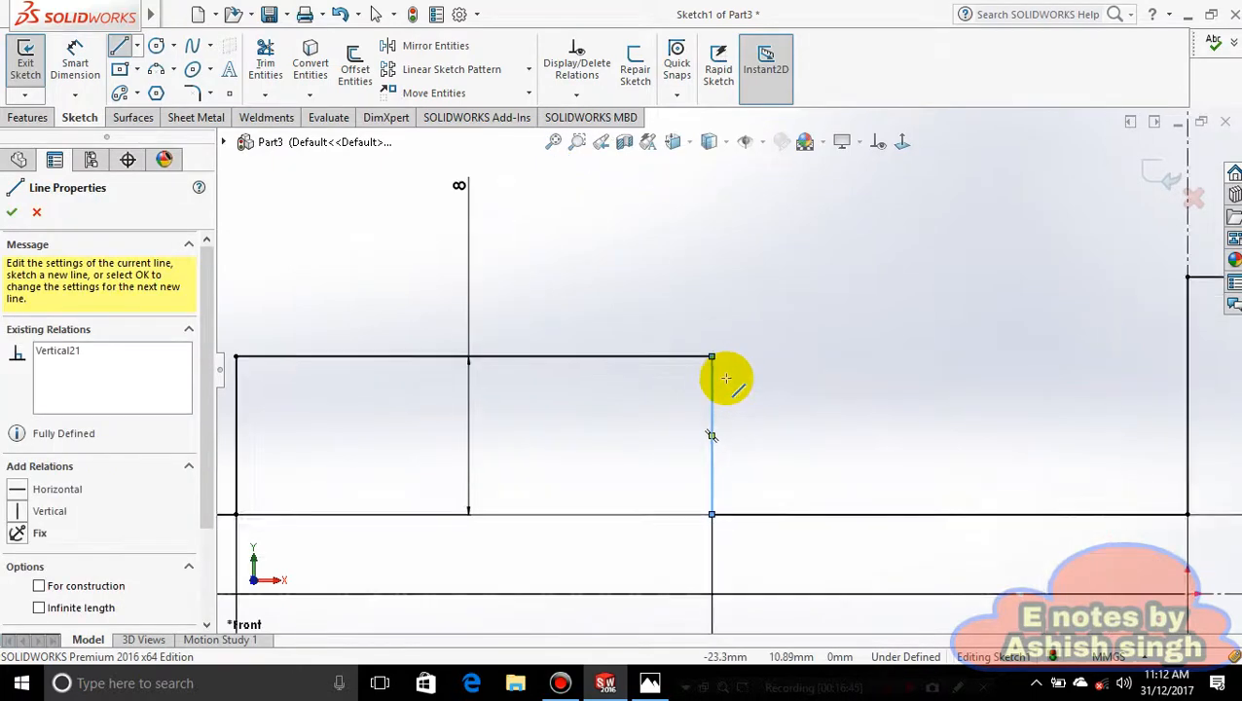
# Sketch a 3 Point Arc across the notch's upper corner, from its top edge to the new vertical line.
pyautogui.click(173, 70)
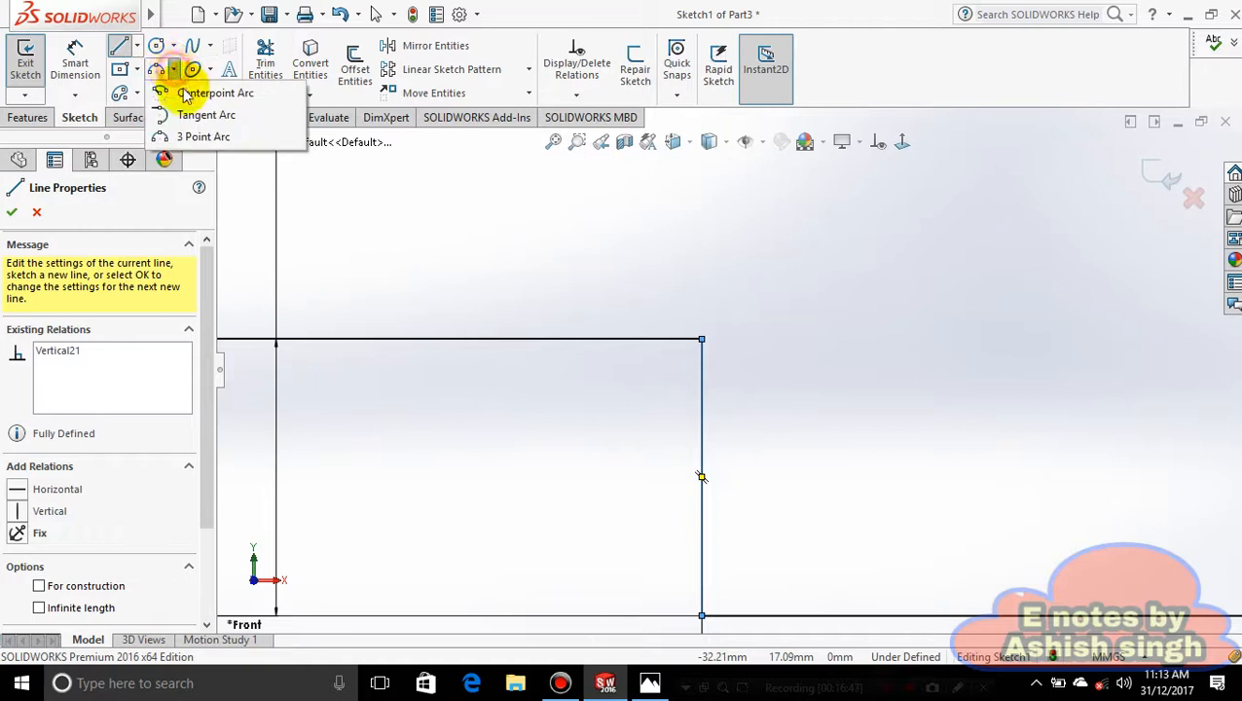
pyautogui.click(180, 133)
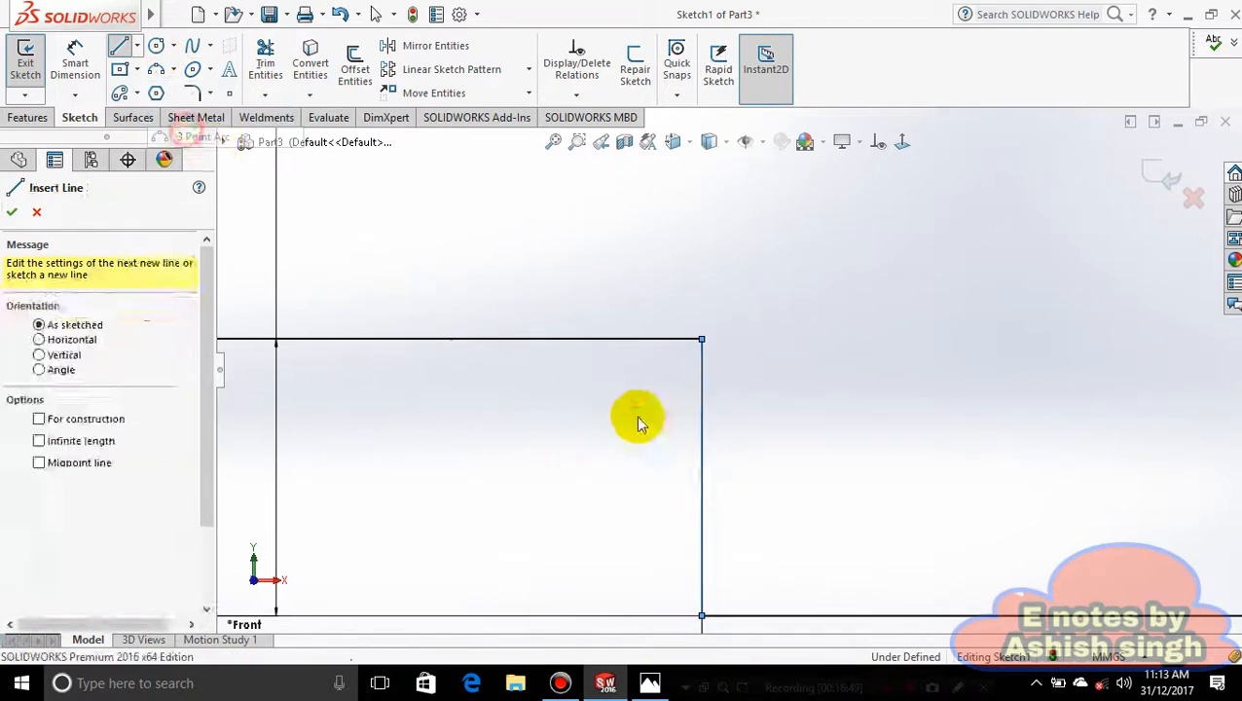
pyautogui.click(656, 339)
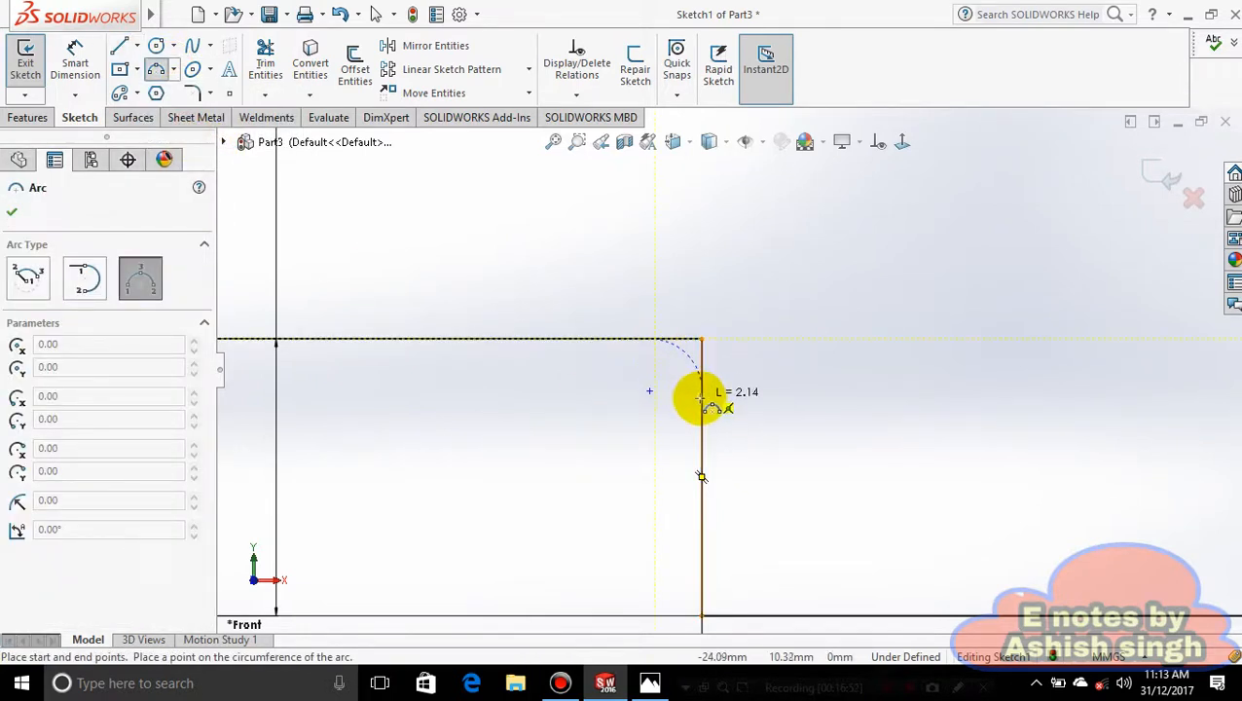
pyautogui.click(701, 389)
pyautogui.click(693, 363)
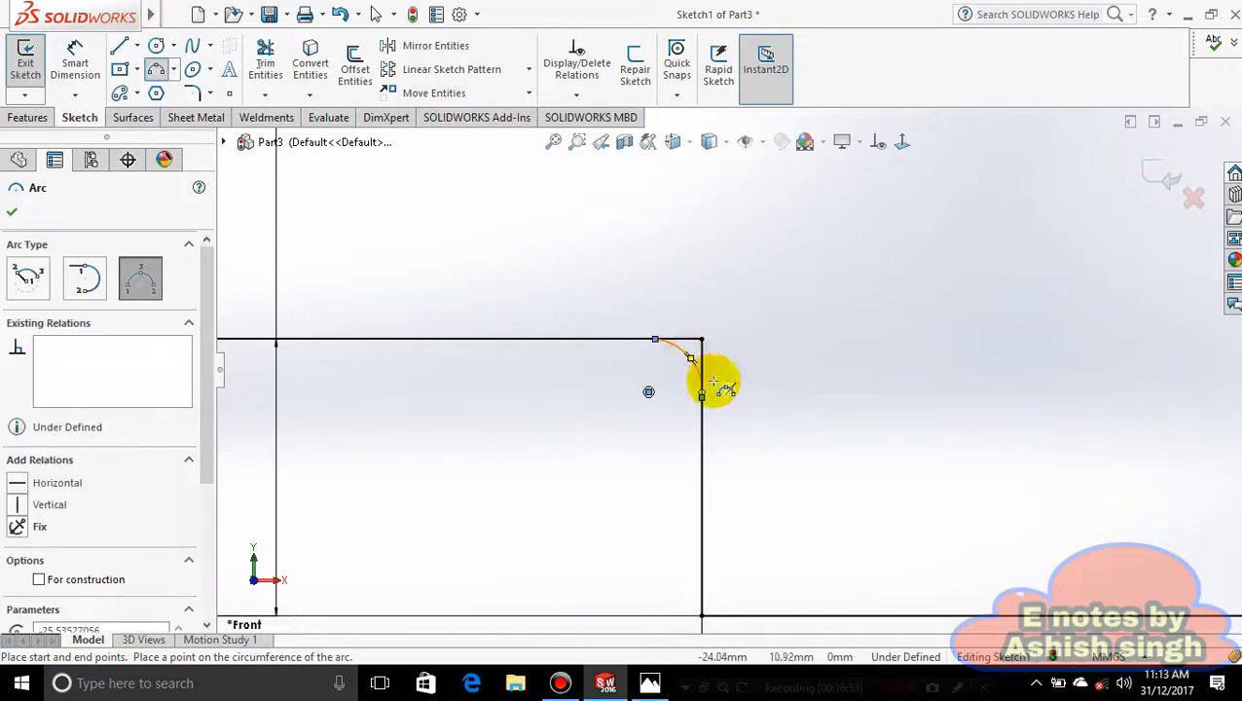
# Power-trim the sharp corner segments outside the arc and the arc's excess end past the vertical edge.
pyautogui.click(265, 63)
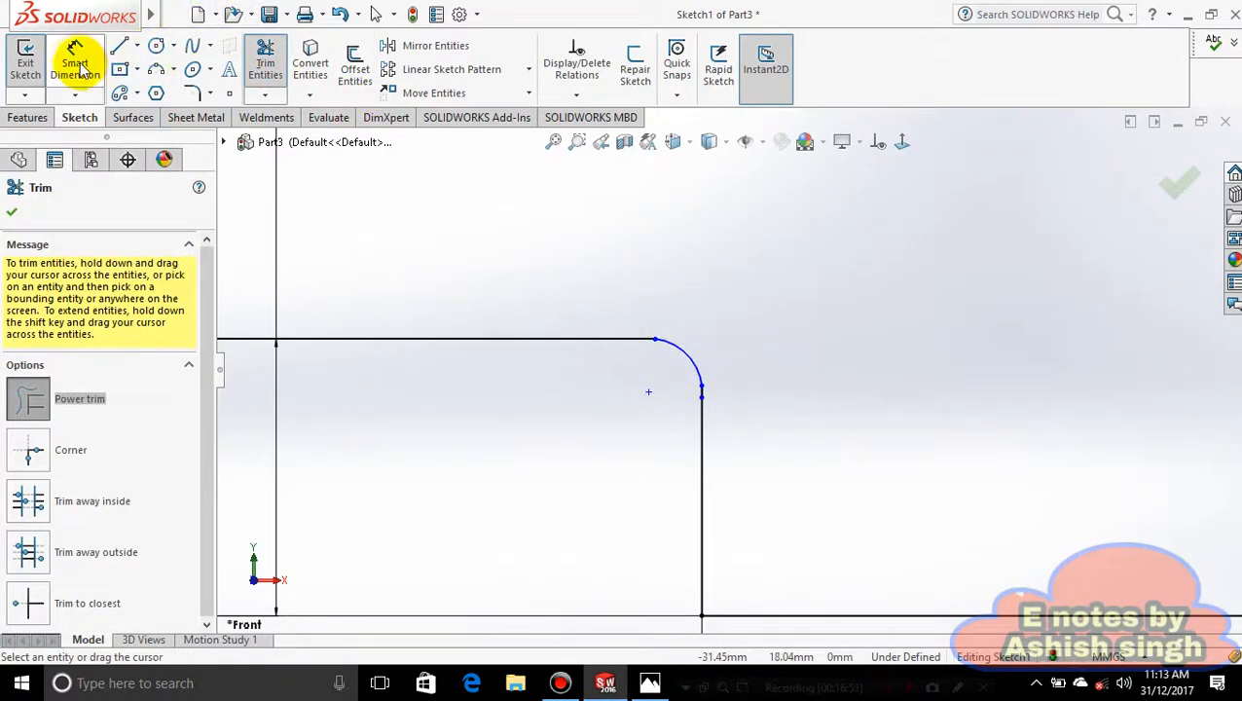
pyautogui.scroll(-6, 668, 389)
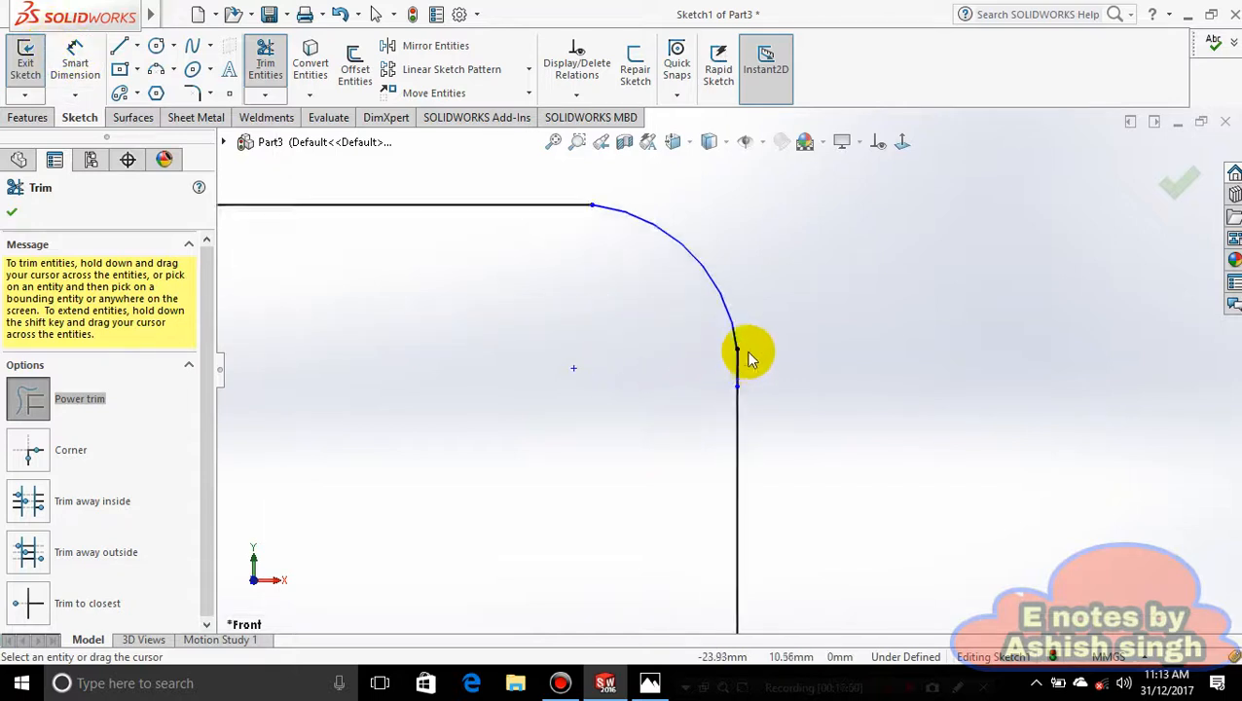
pyautogui.scroll(-5, 713, 417)
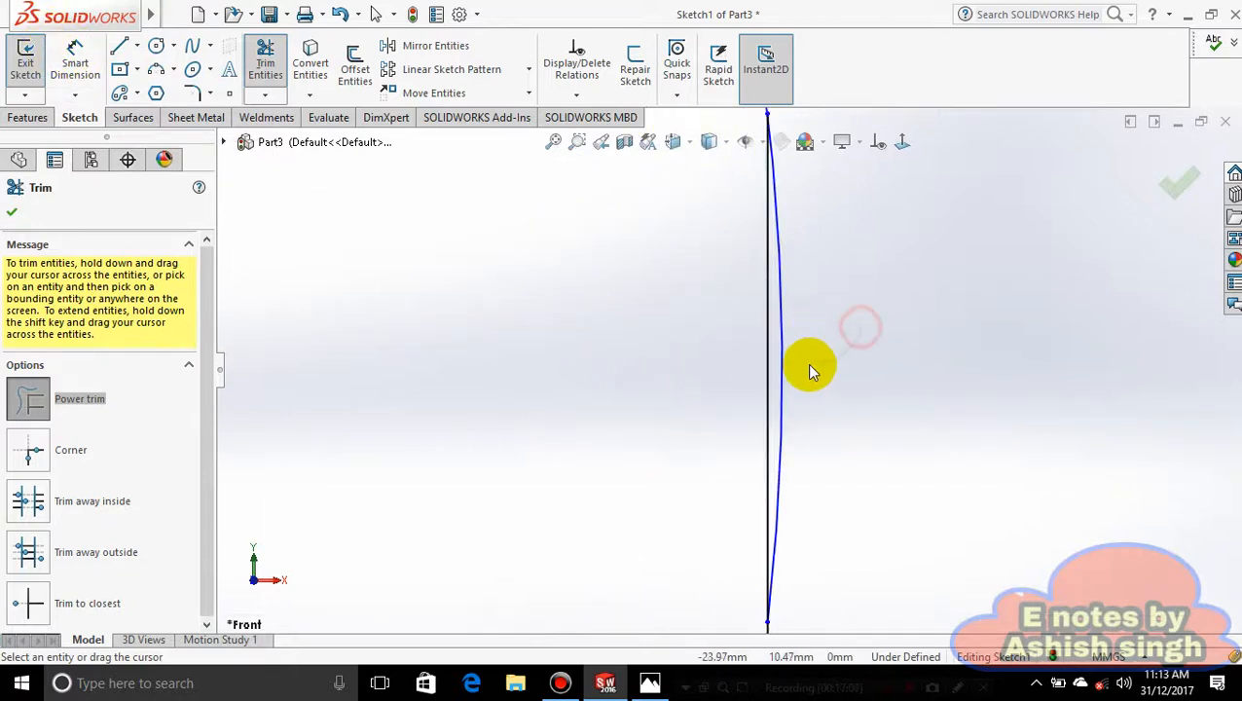
pyautogui.scroll(8, 769, 375)
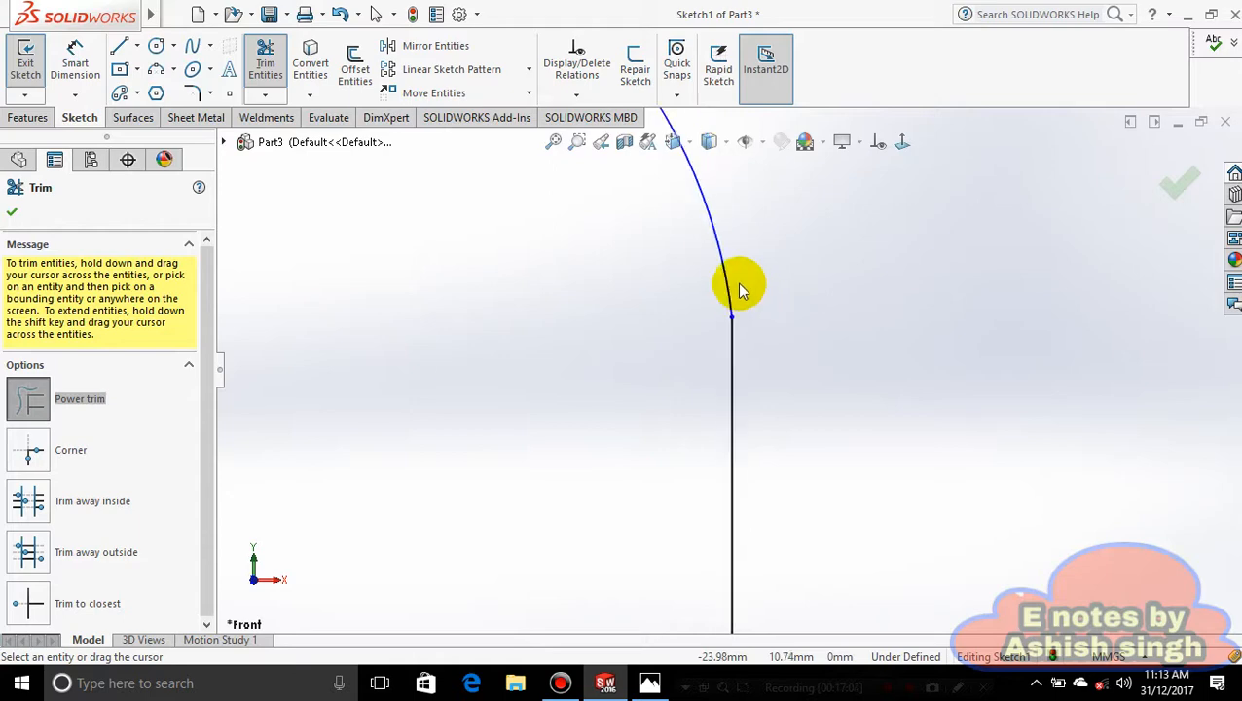
pyautogui.scroll(10, 737, 283)
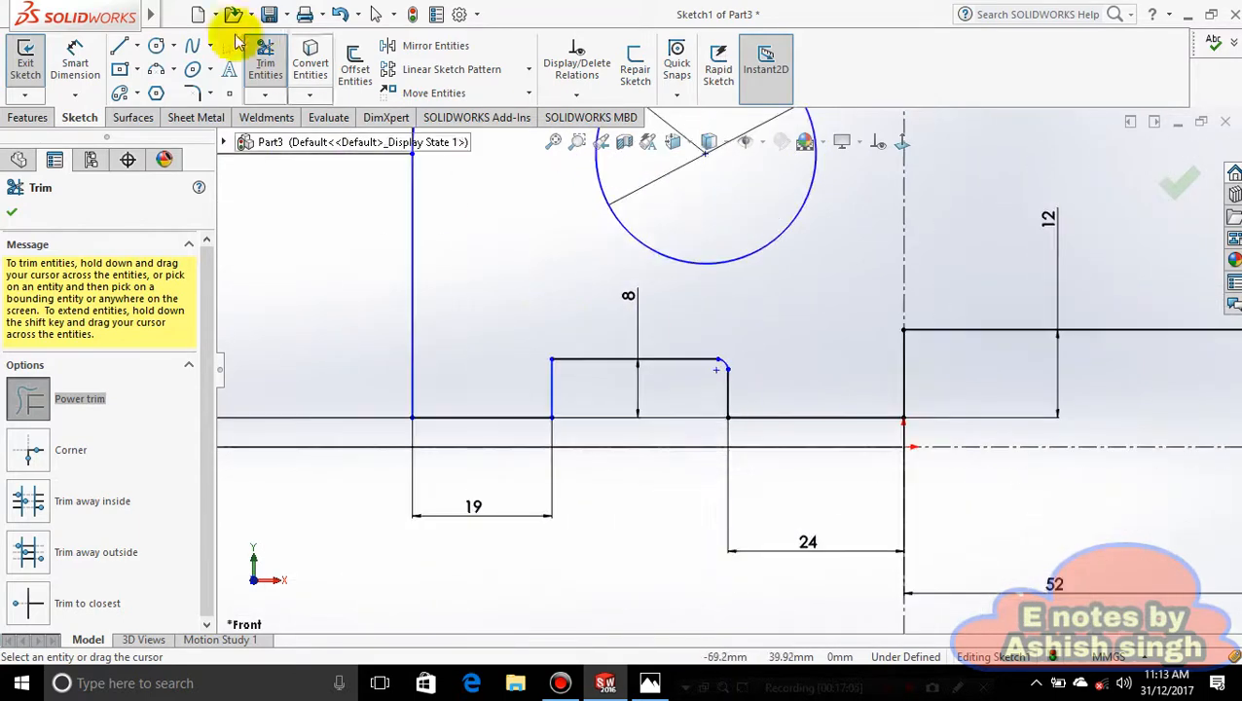
# Dimension the notch corner arc's radius as R4.
pyautogui.click(74, 58)
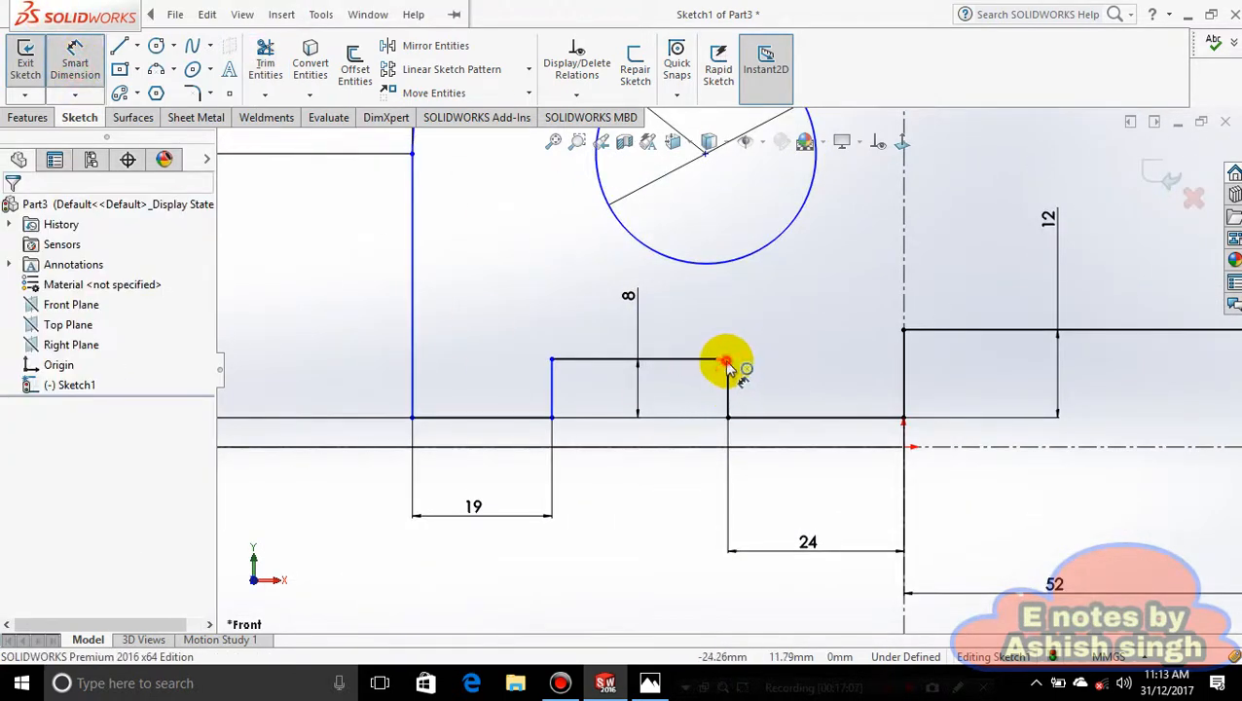
pyautogui.click(725, 362)
pyautogui.click(782, 328)
pyautogui.press('Return')
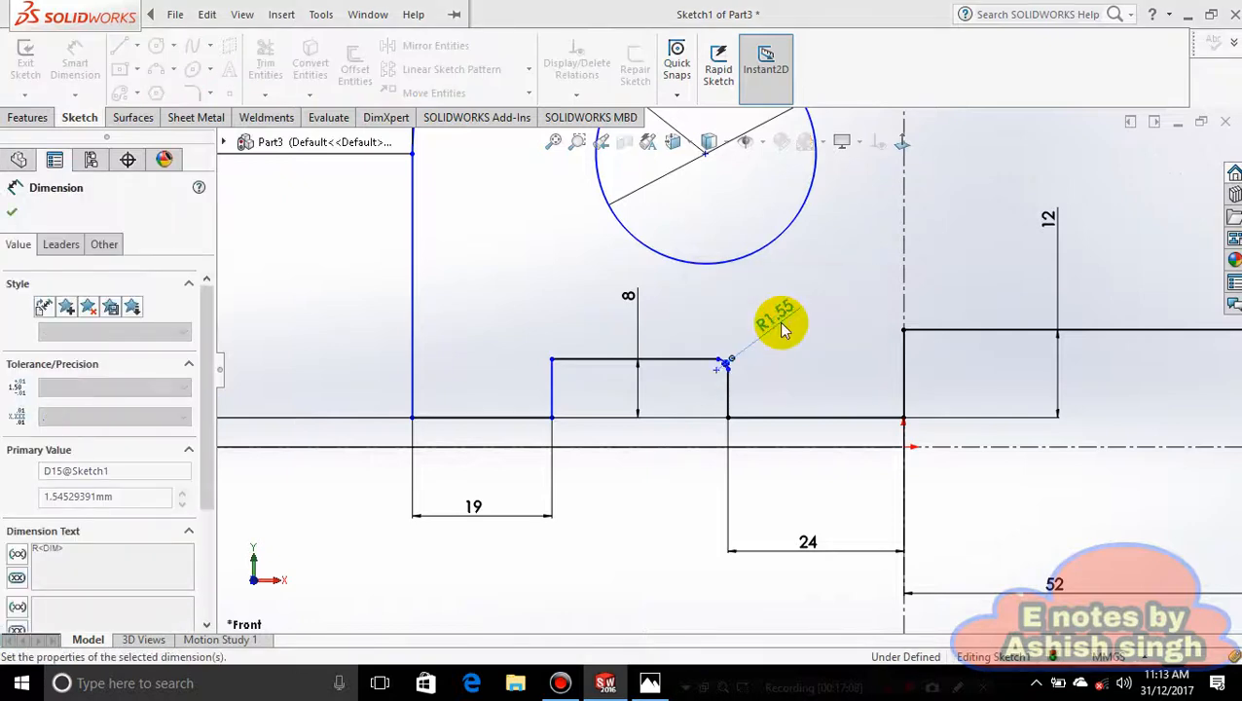
# Try to dimension the length of the base edge between the two notches.
pyautogui.click(784, 413)
pyautogui.scroll(-3, 785, 332)
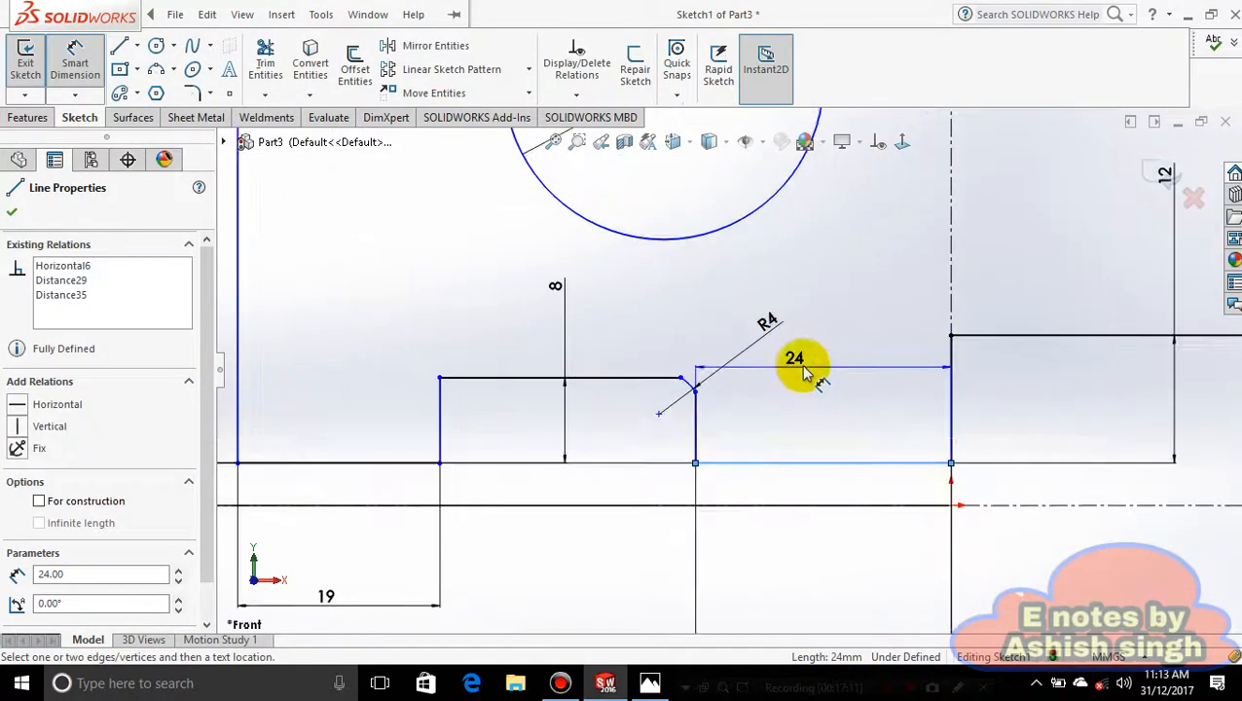
pyautogui.click(804, 373)
pyautogui.click(729, 364)
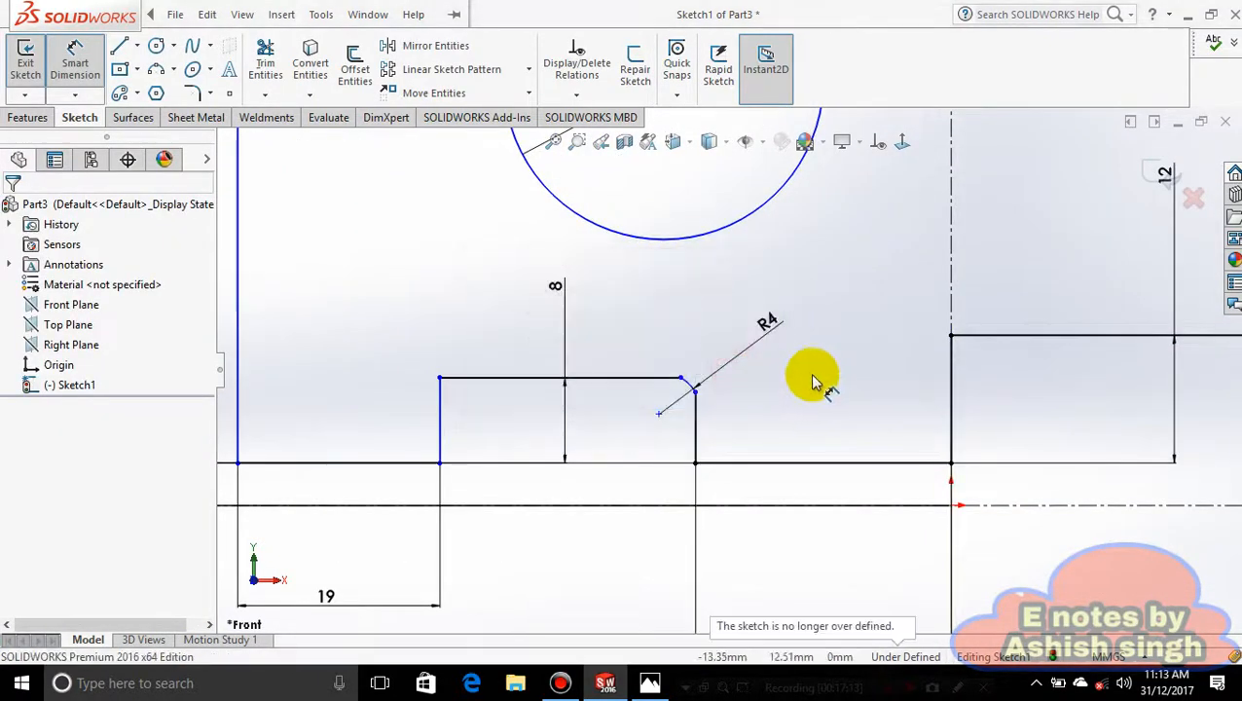
# Dimension the length of the 45° chamfer line, accepting its current value.
pyautogui.scroll(8, 818, 408)
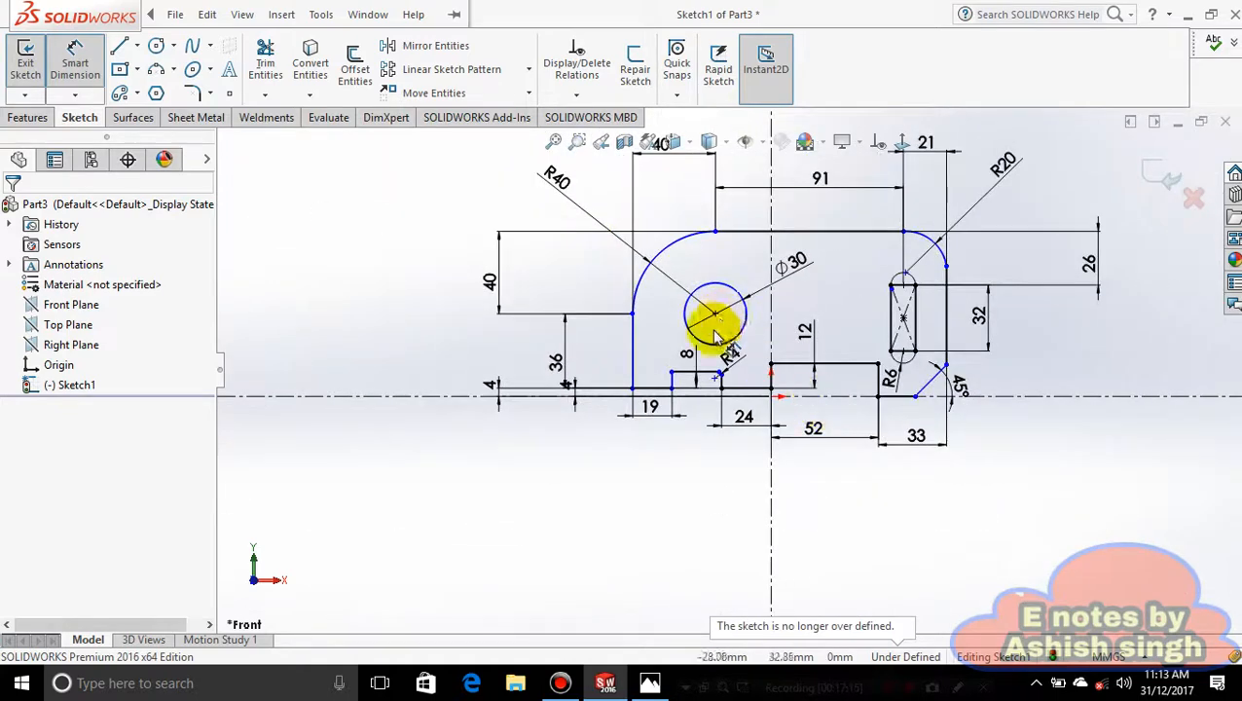
pyautogui.scroll(-3, 717, 311)
pyautogui.scroll(2, 750, 343)
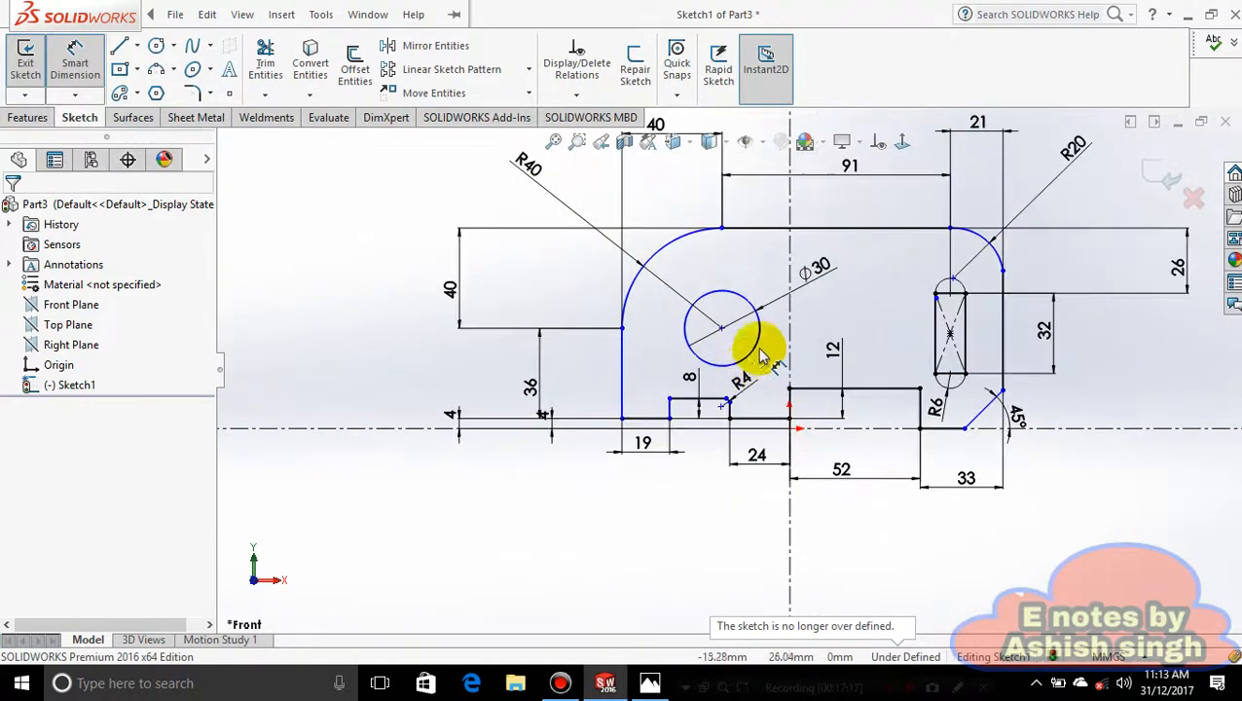
pyautogui.scroll(-3, 816, 378)
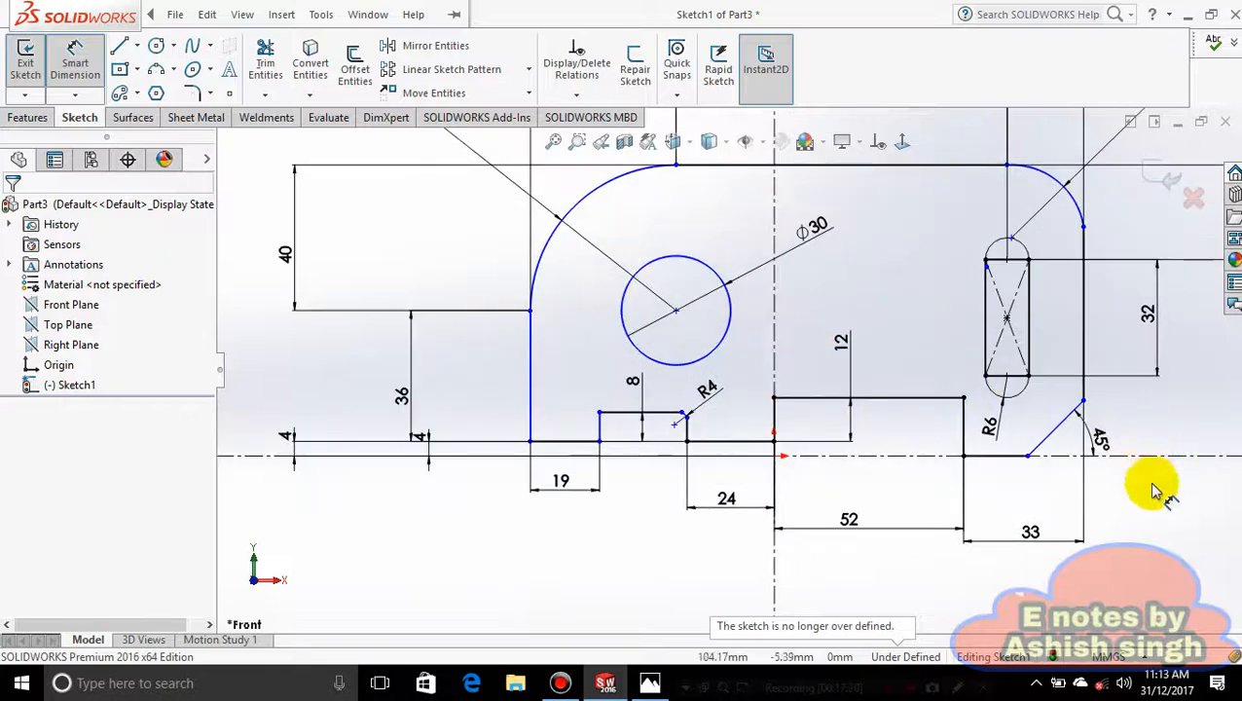
pyautogui.click(1047, 438)
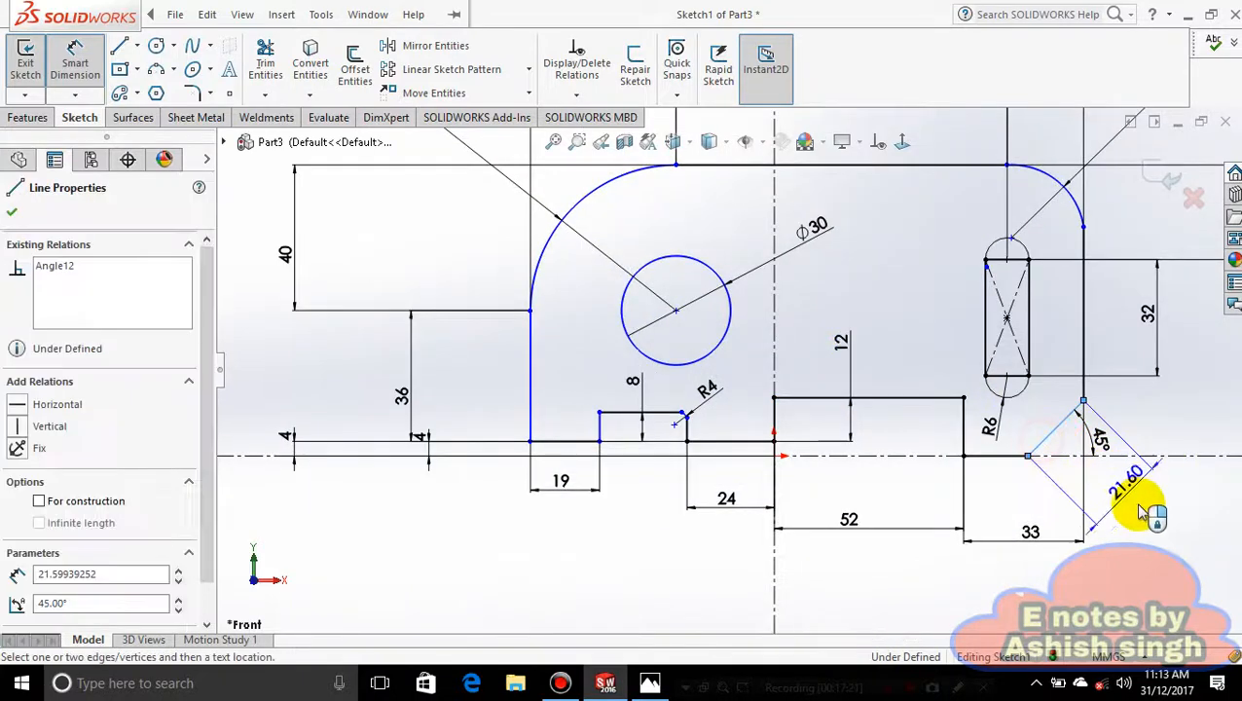
pyautogui.click(1141, 508)
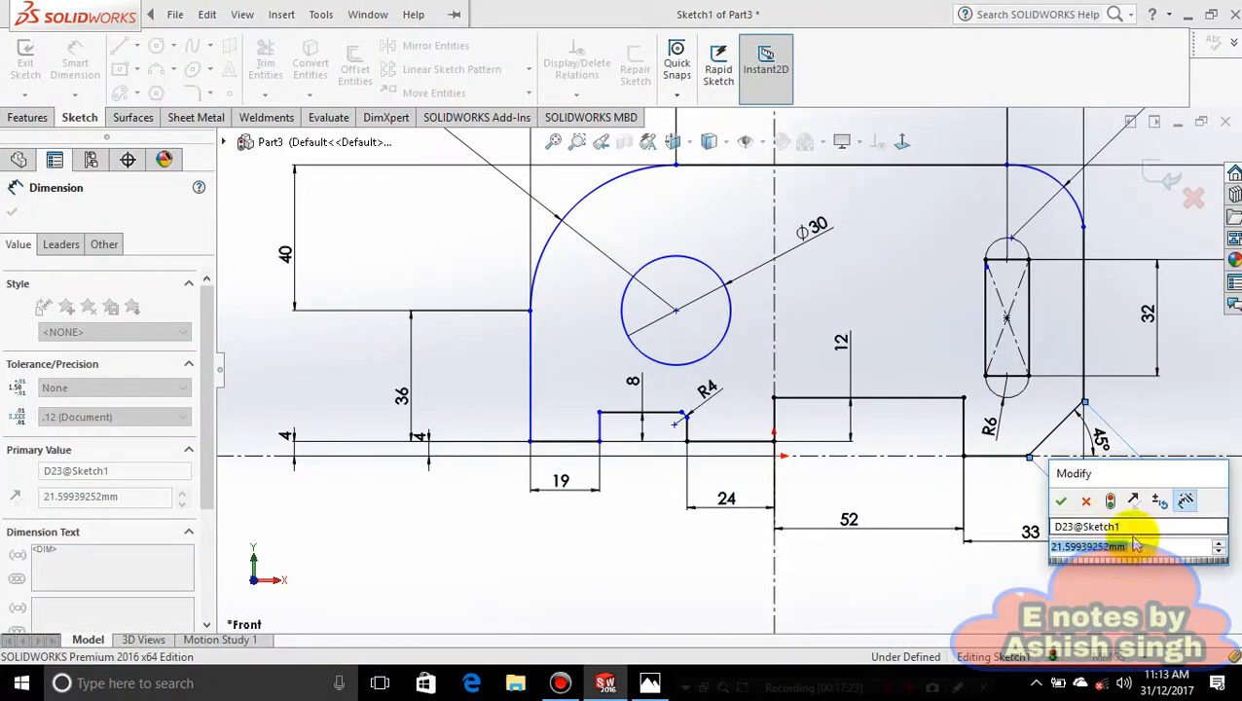
pyautogui.click(1061, 501)
# Consult 10.jpg and delete the 36 mm vertical dimension of the plate's straight side edge below the R40 arc.
pyautogui.scroll(3, 1096, 422)
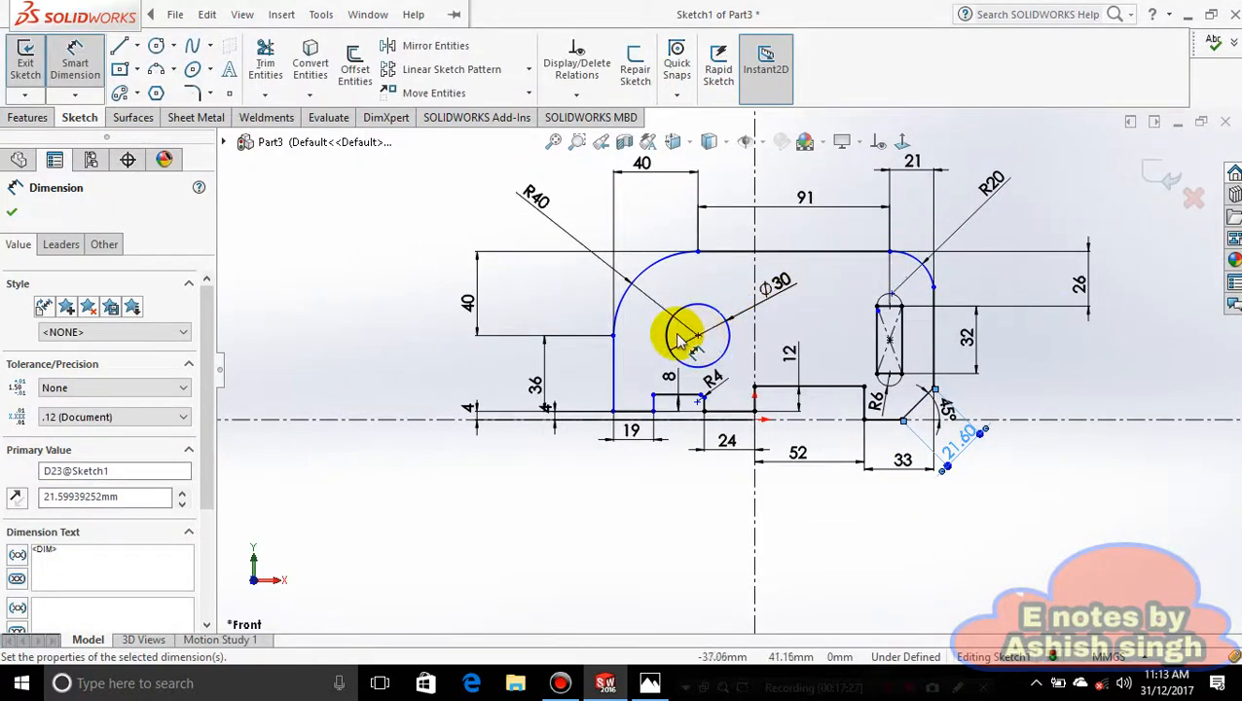
pyautogui.scroll(-3, 682, 341)
pyautogui.scroll(2, 735, 324)
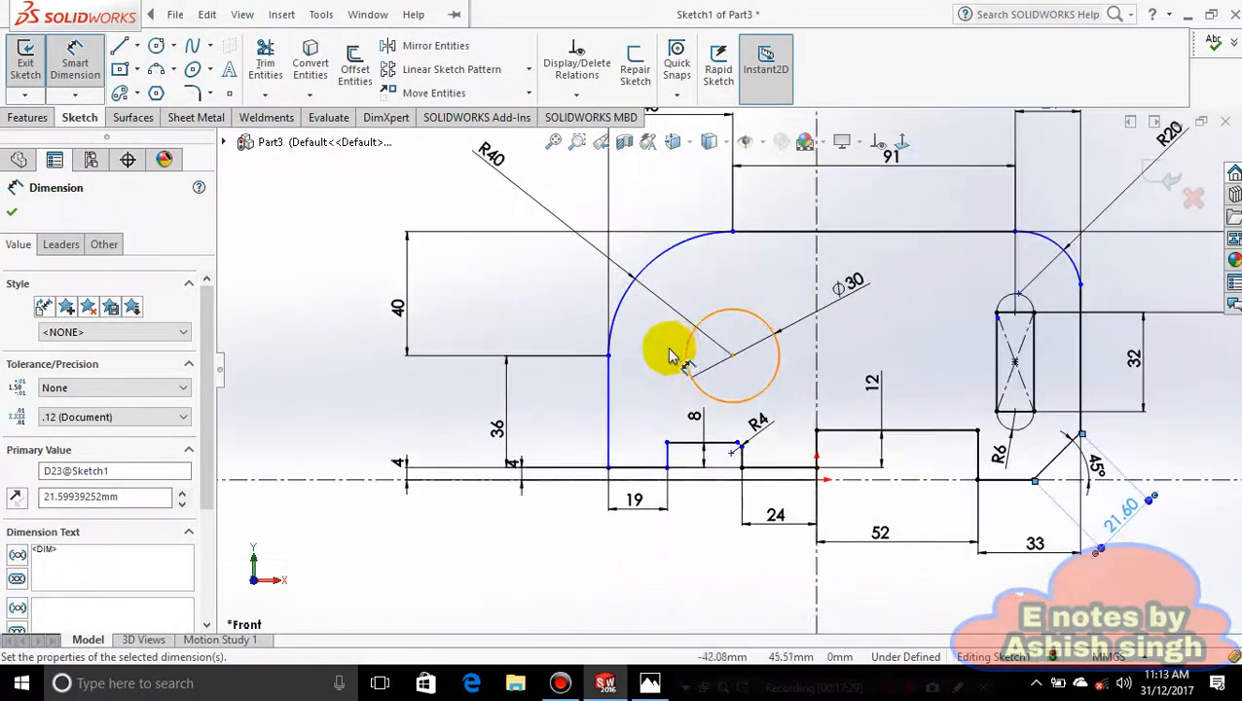
pyautogui.scroll(3, 672, 351)
pyautogui.hotkey('alt', 'Tab')
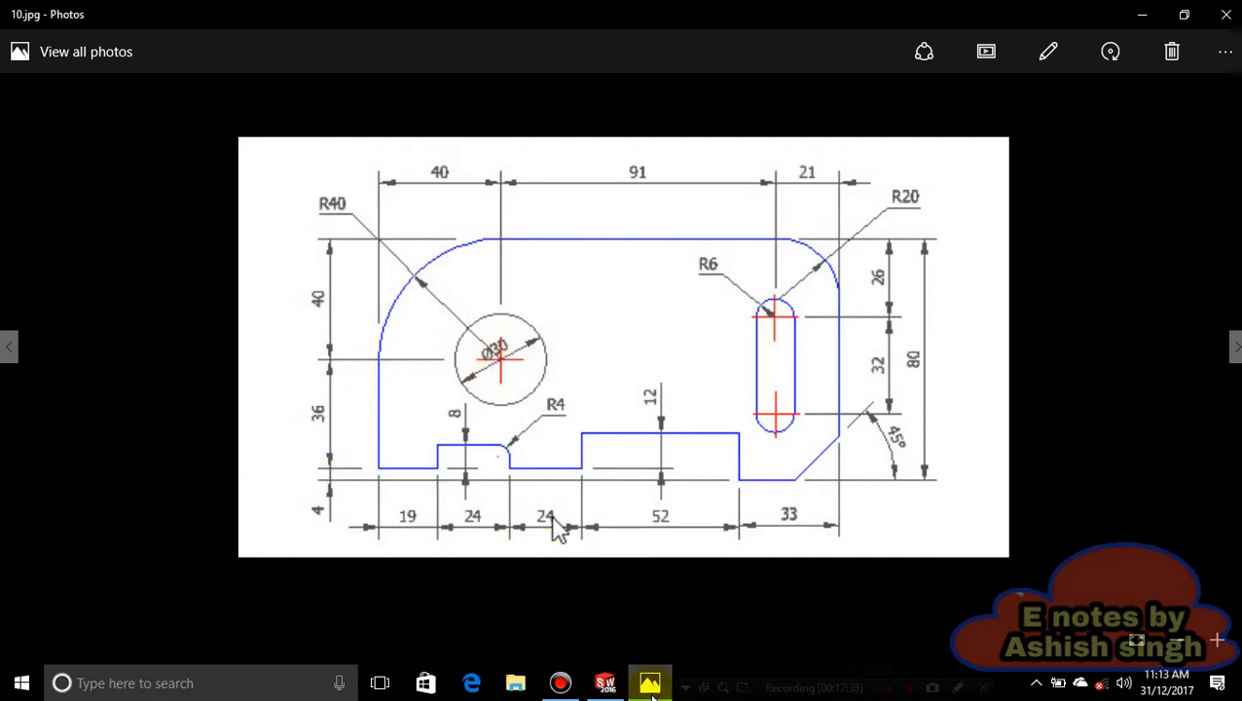
pyautogui.hotkey('alt', 'Tab')
pyautogui.scroll(-5, 653, 395)
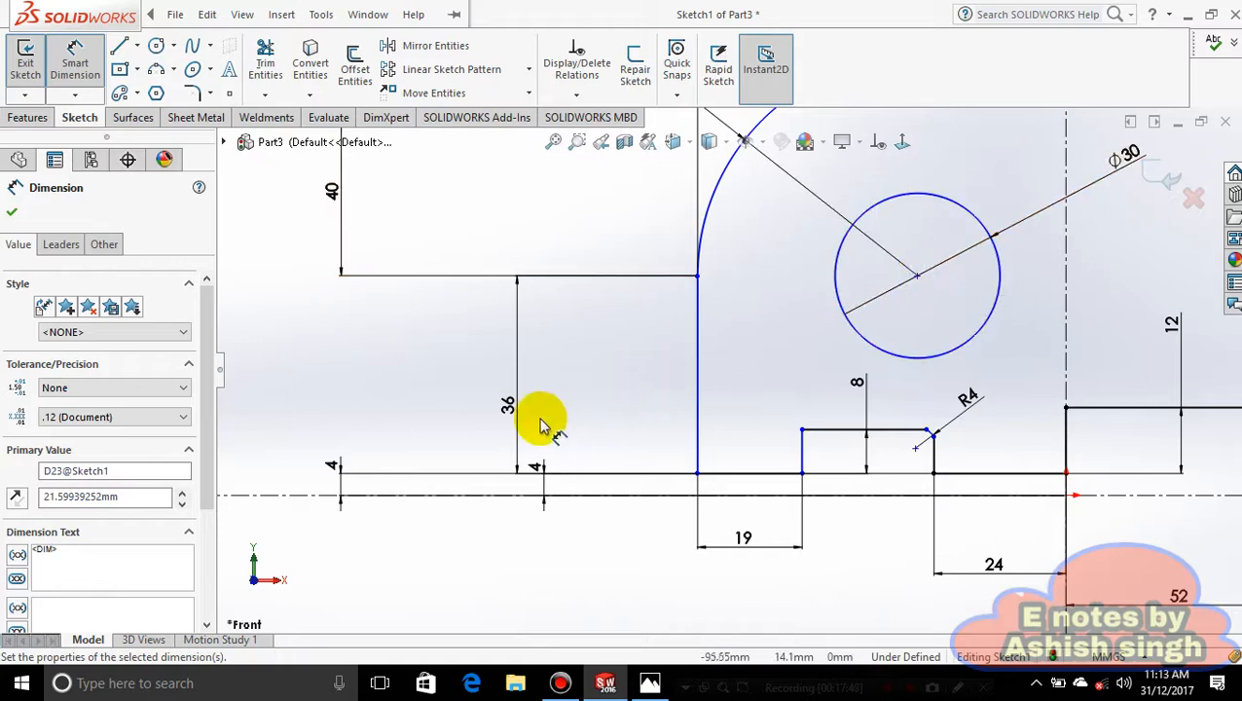
pyautogui.click(519, 397)
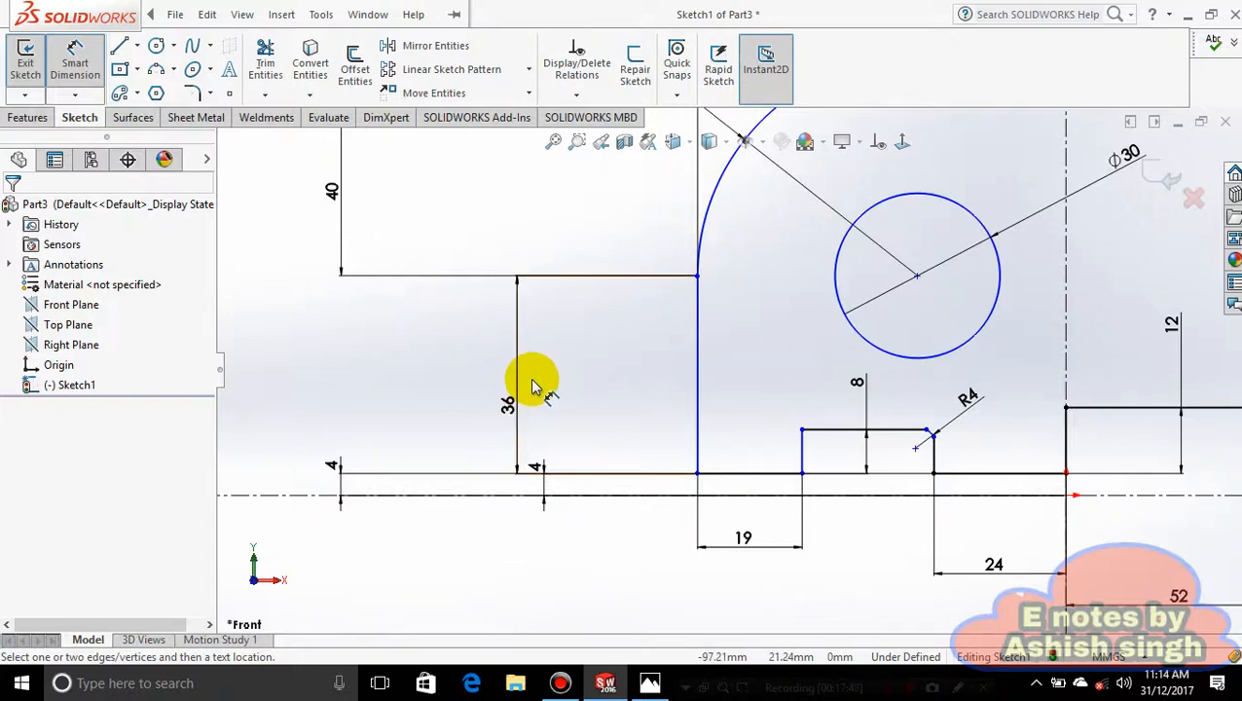
pyautogui.press('Escape')
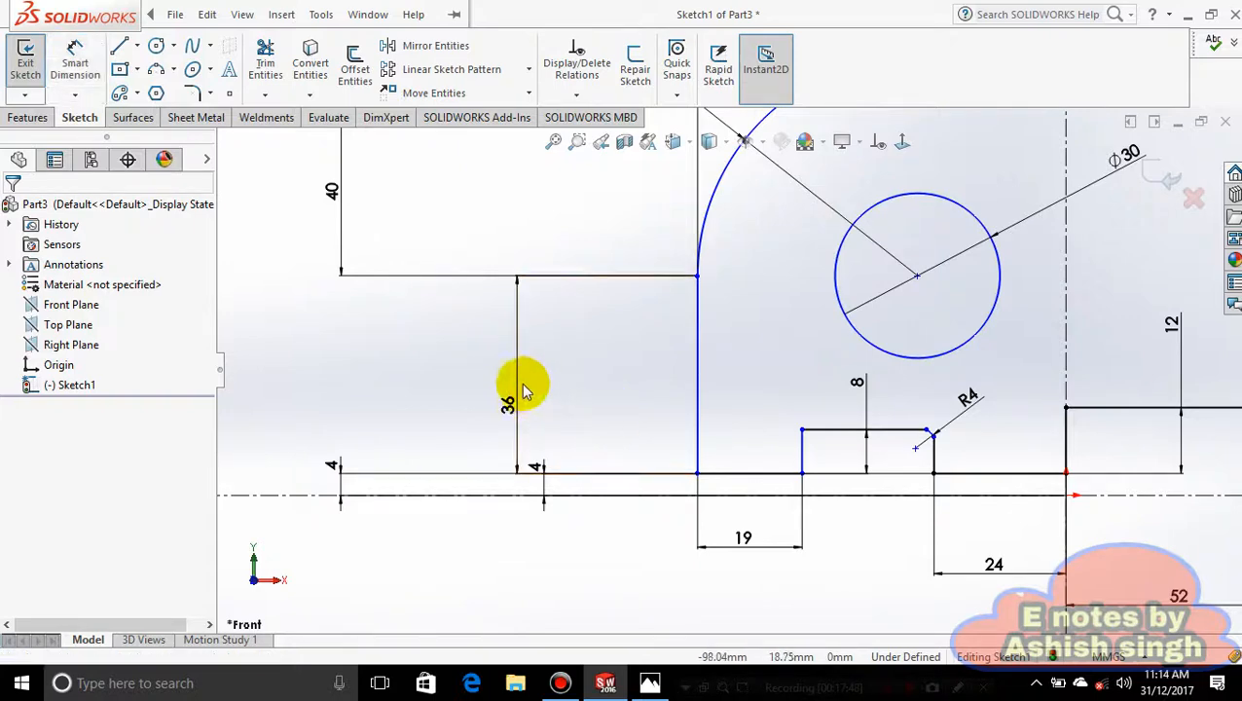
pyautogui.click(519, 376)
pyautogui.press('Delete')
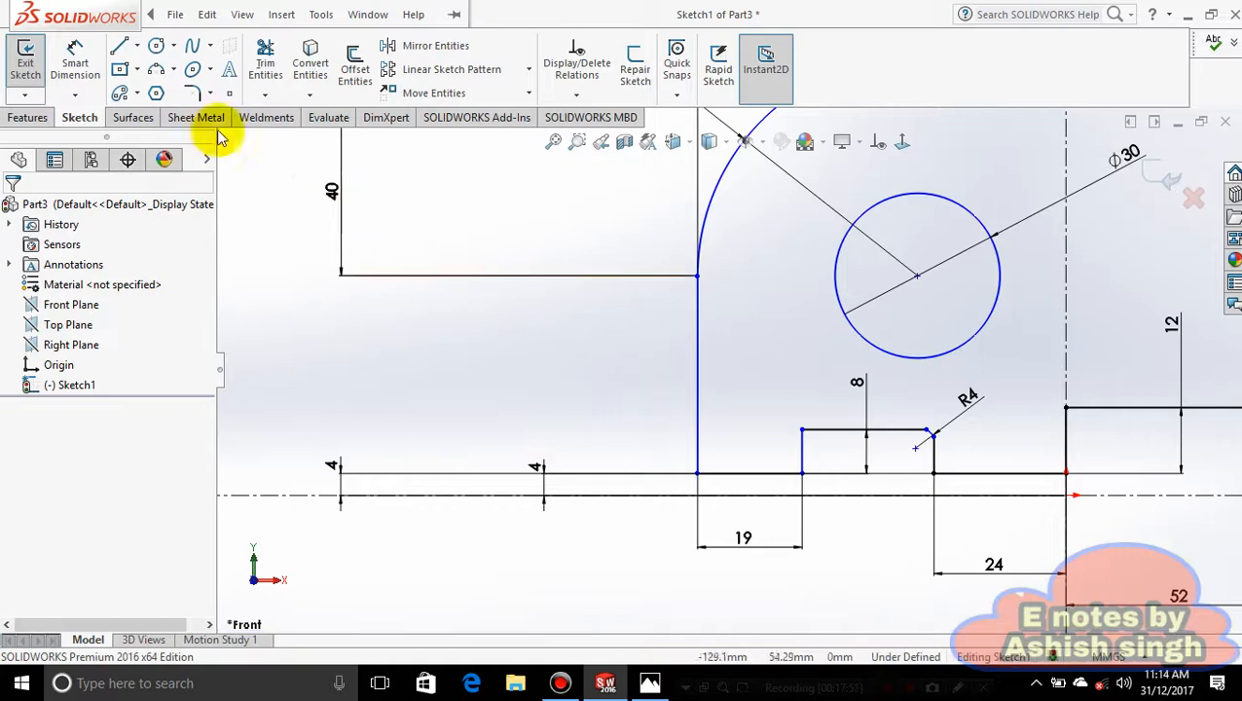
# Dimension the vertical distance from the Ø30 hole's centre to the plate's outer base corner beside the 19 mm edge, accepting the current value.
pyautogui.click(75, 60)
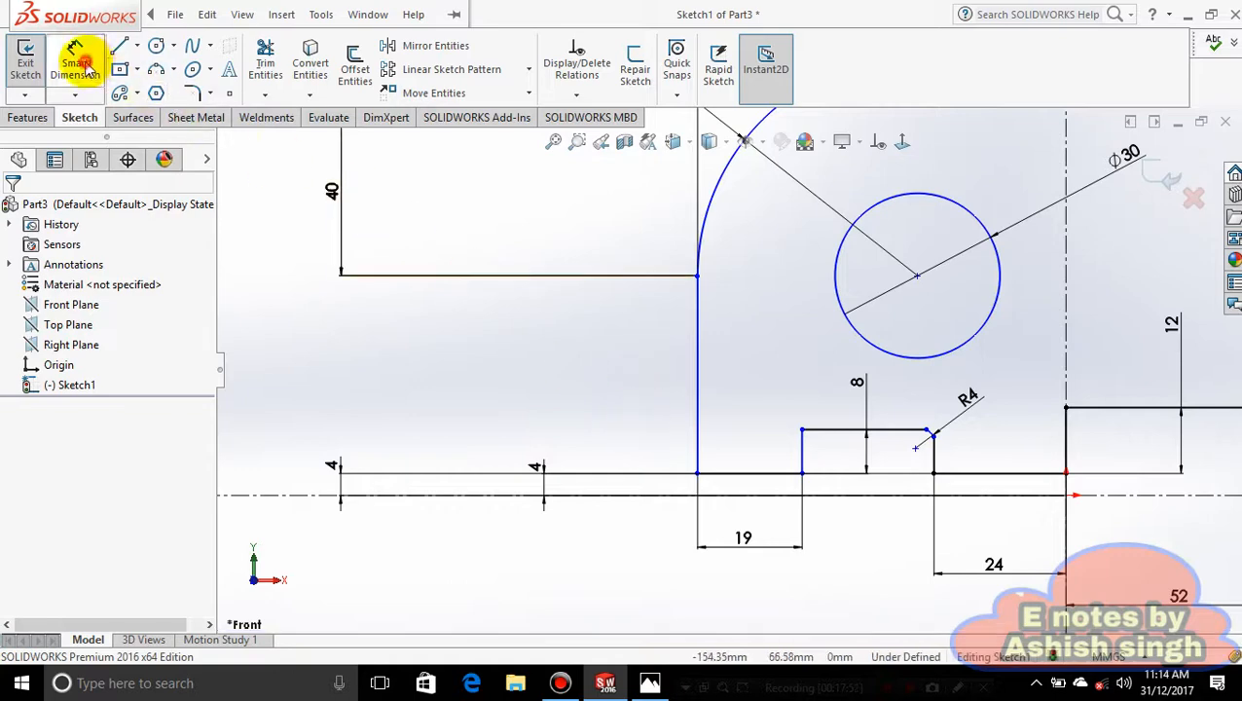
pyautogui.click(916, 277)
pyautogui.click(696, 473)
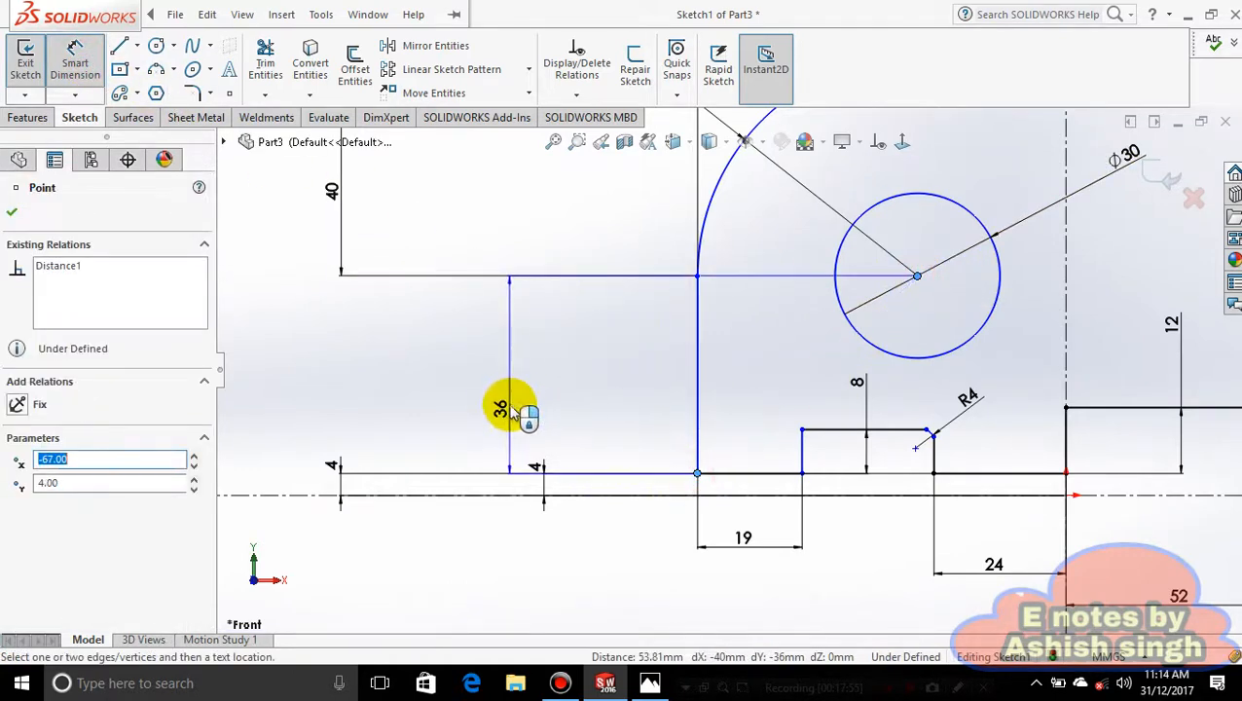
pyautogui.click(513, 382)
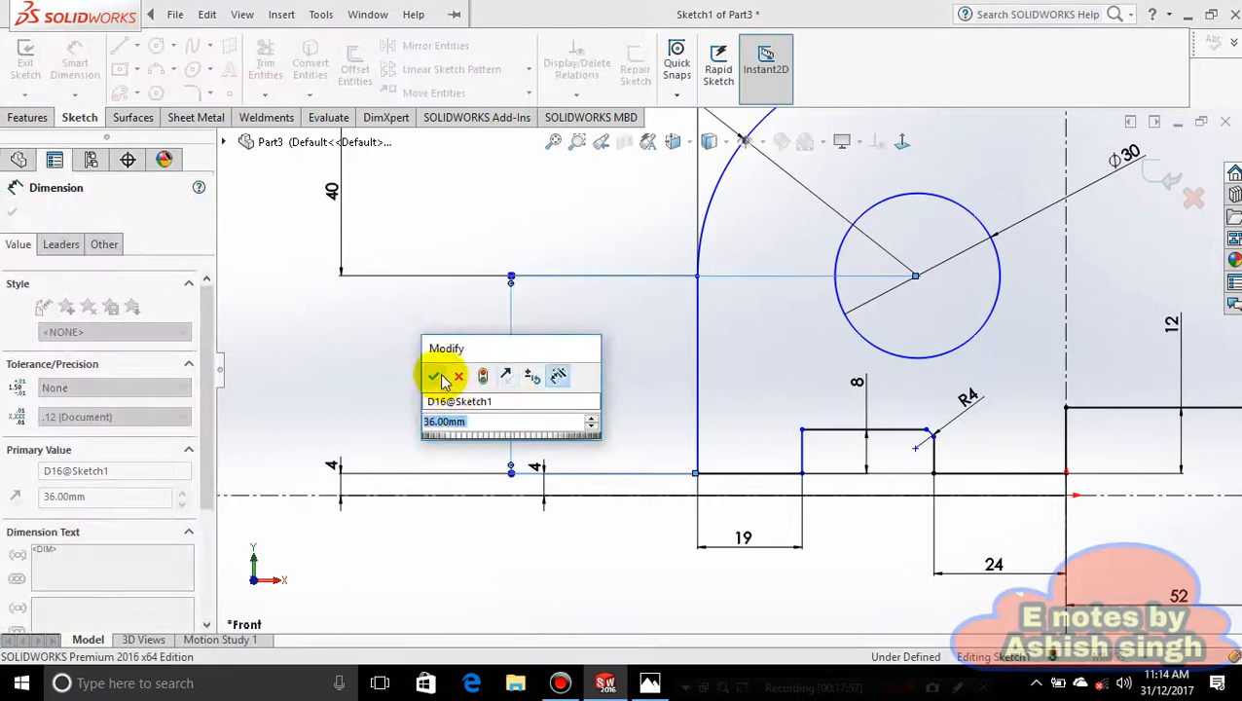
pyautogui.click(441, 374)
# Dimension the horizontal distance from the Ø30 hole's centre to the vertical centerline, accepting the current value.
pyautogui.scroll(5, 633, 390)
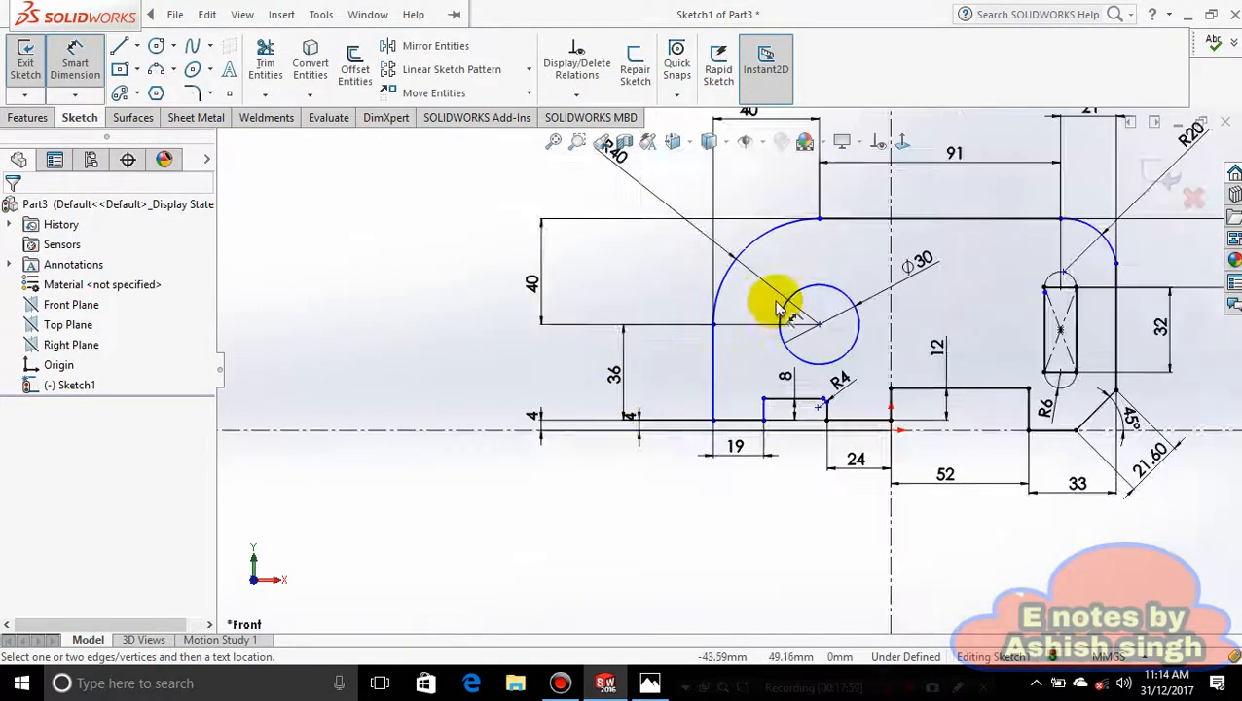
pyautogui.scroll(-3, 733, 387)
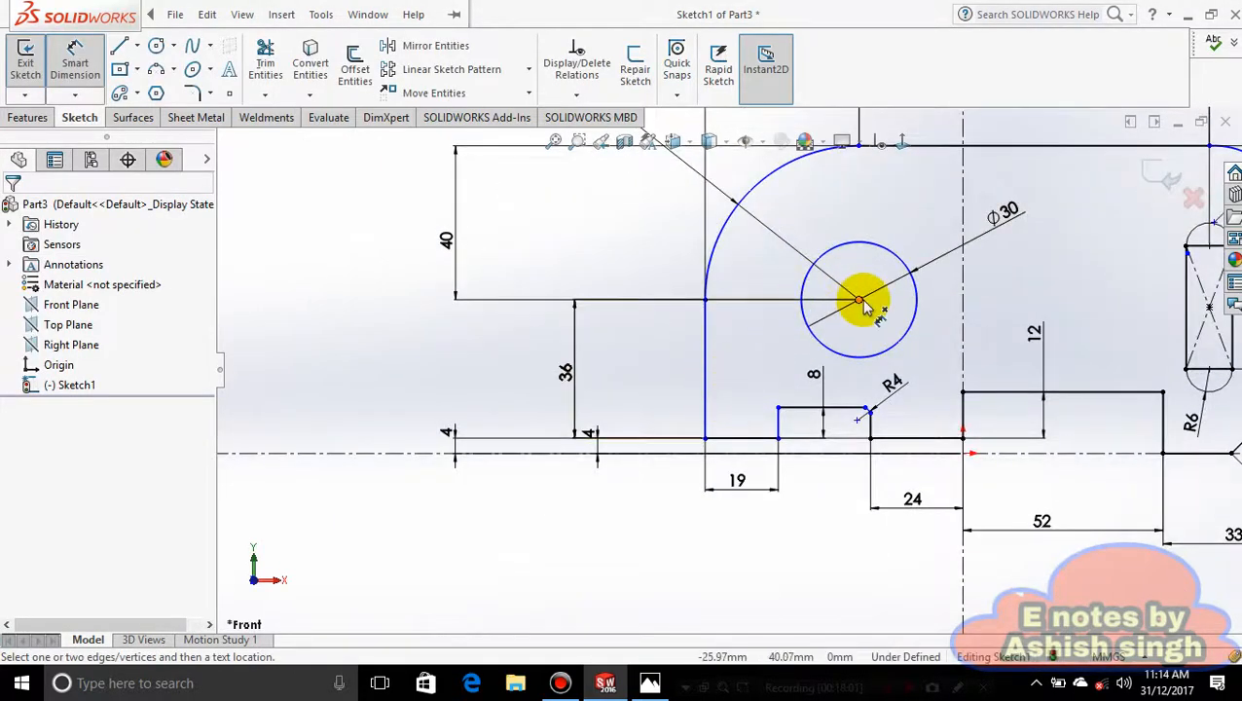
pyautogui.click(823, 383)
pyautogui.click(774, 443)
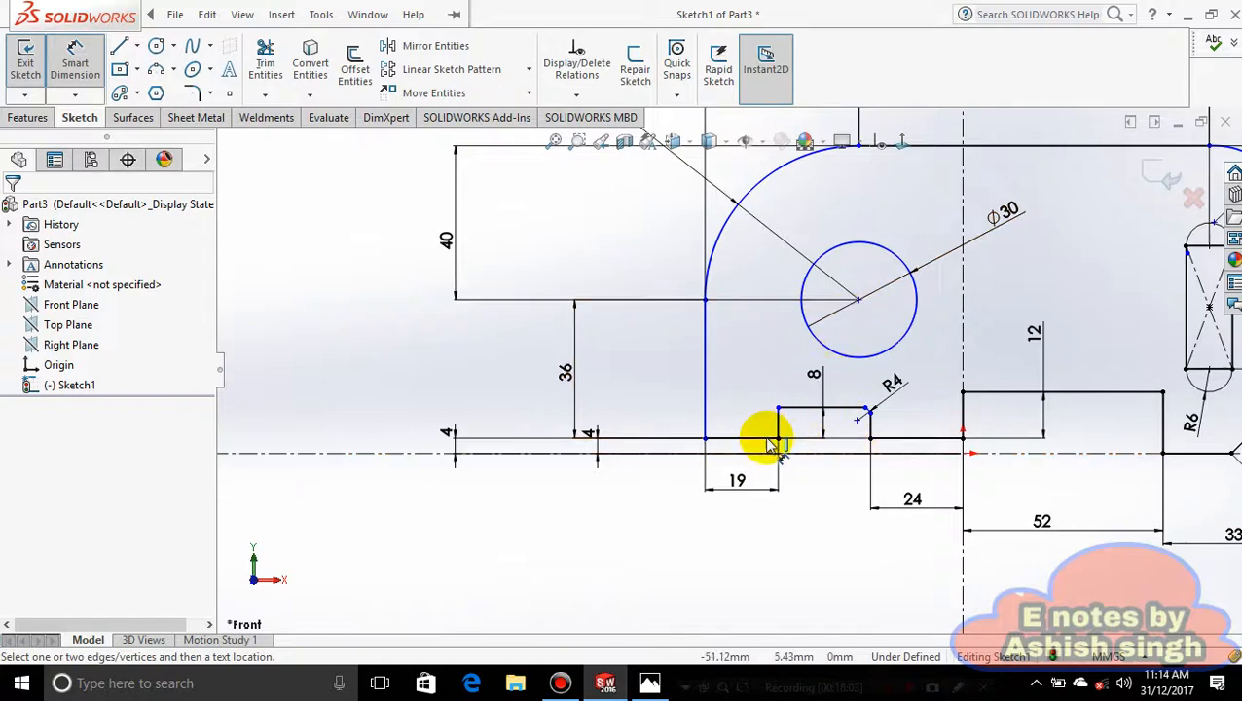
pyautogui.click(857, 298)
pyautogui.click(964, 305)
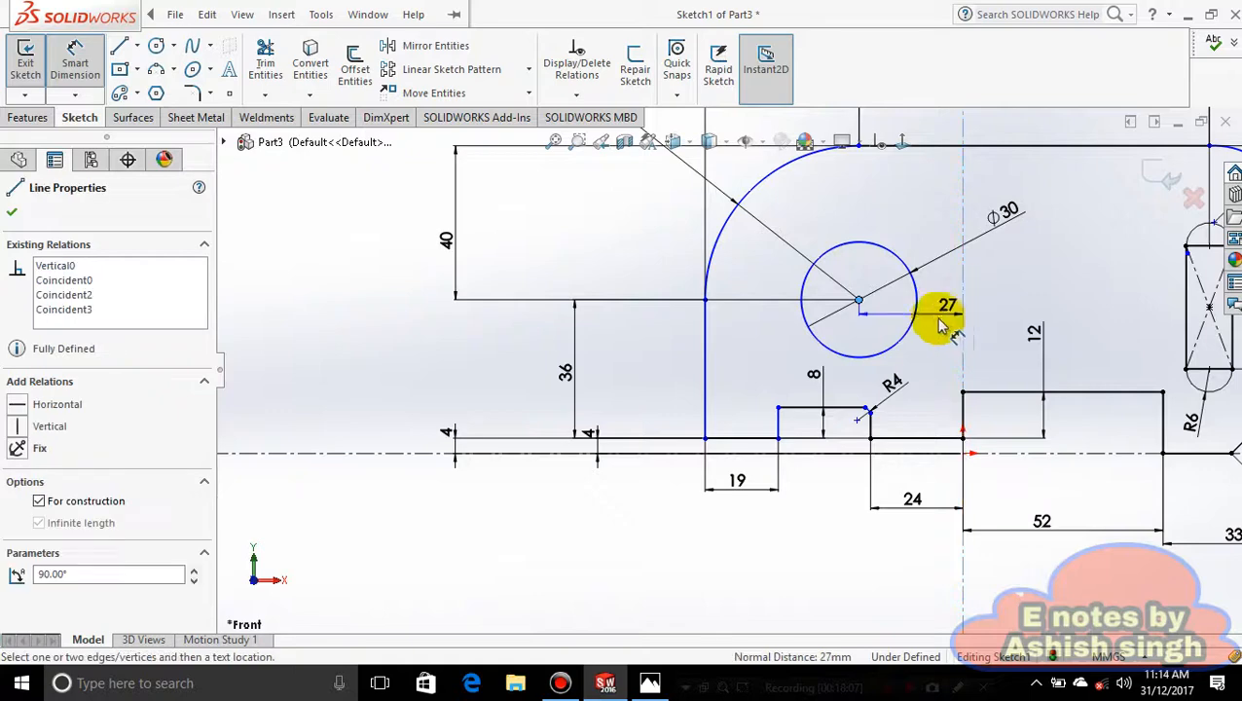
pyautogui.click(929, 338)
pyautogui.click(850, 334)
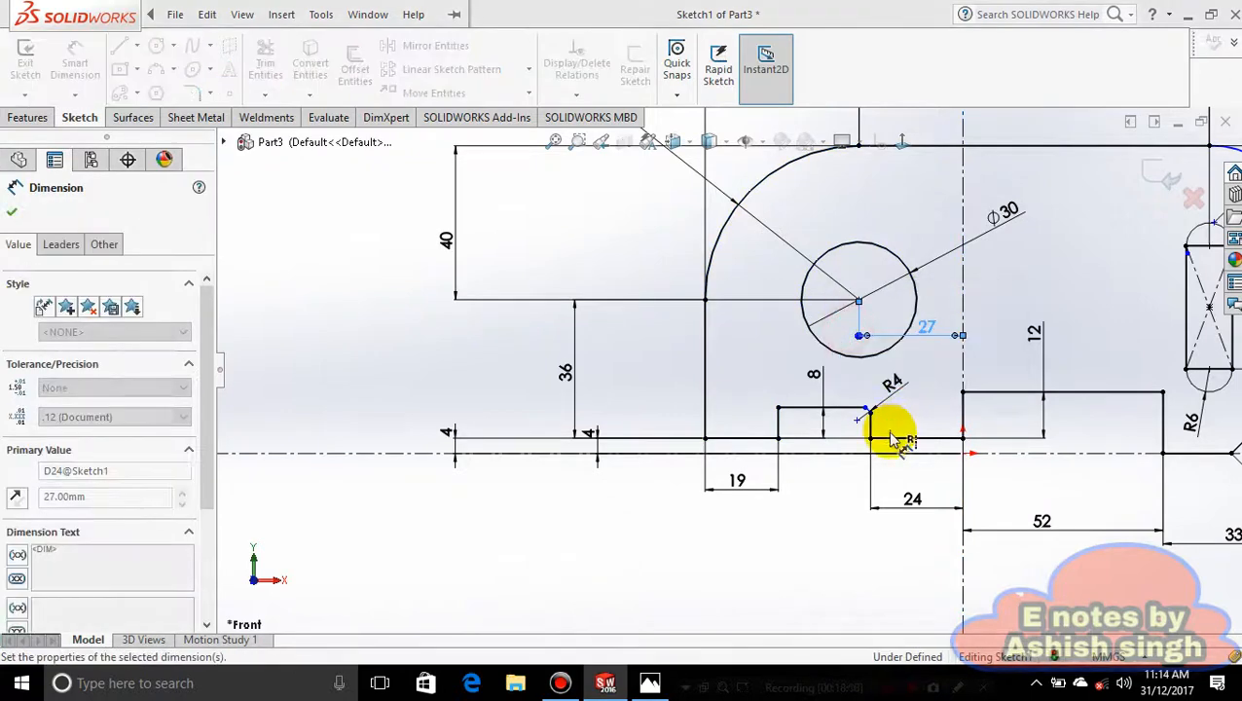
# Try to dimension the horizontal distance from the notch side below the R4 arc to the vertical centerline.
pyautogui.scroll(6, 910, 419)
pyautogui.scroll(-3, 958, 351)
pyautogui.scroll(-6, 644, 421)
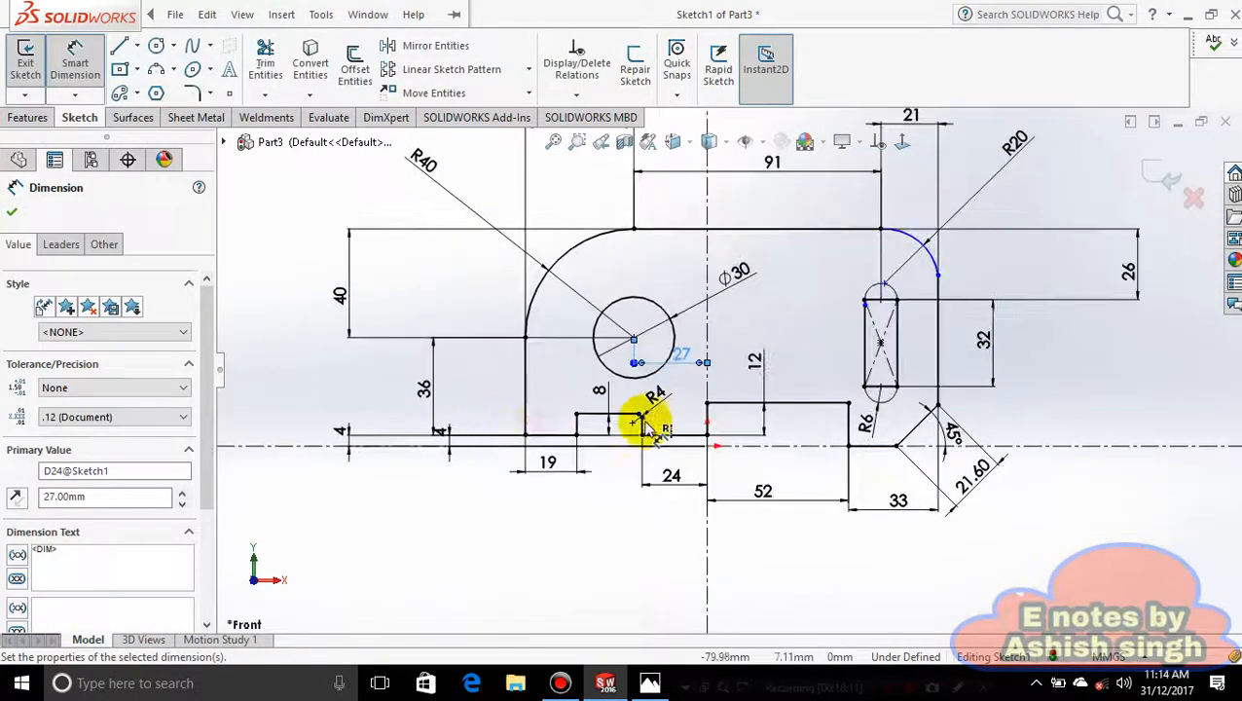
pyautogui.scroll(-3, 652, 399)
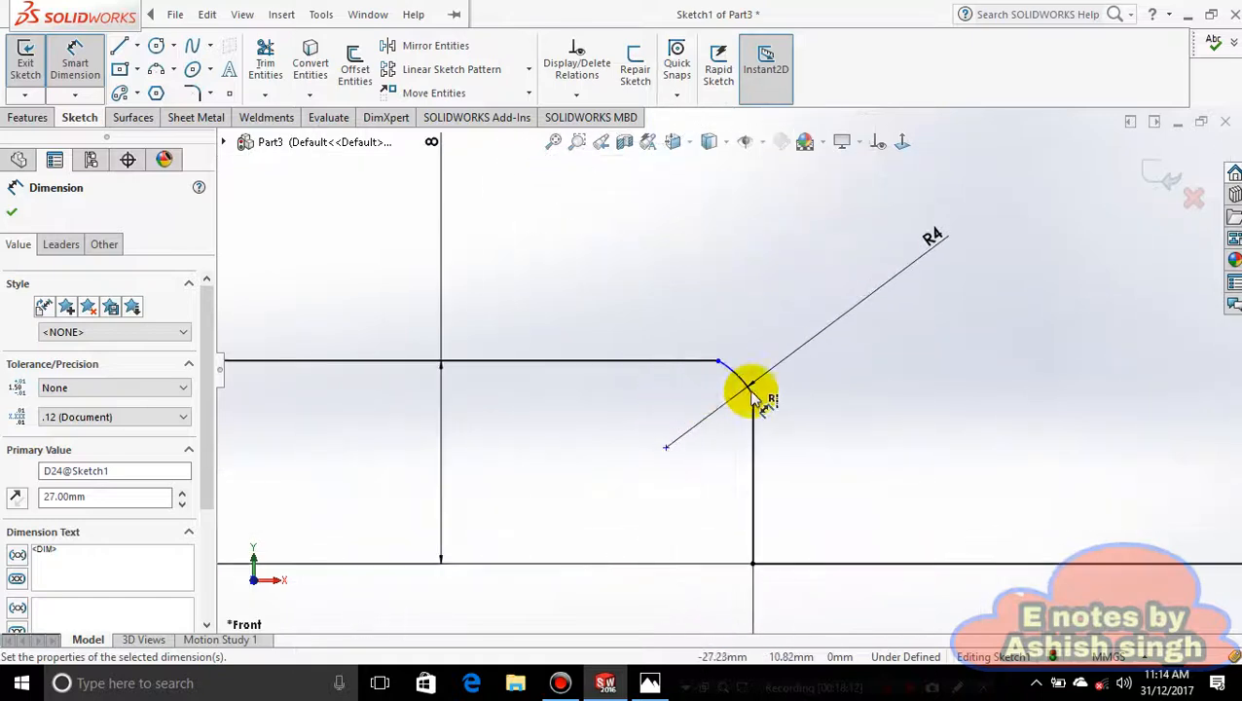
pyautogui.scroll(3, 764, 407)
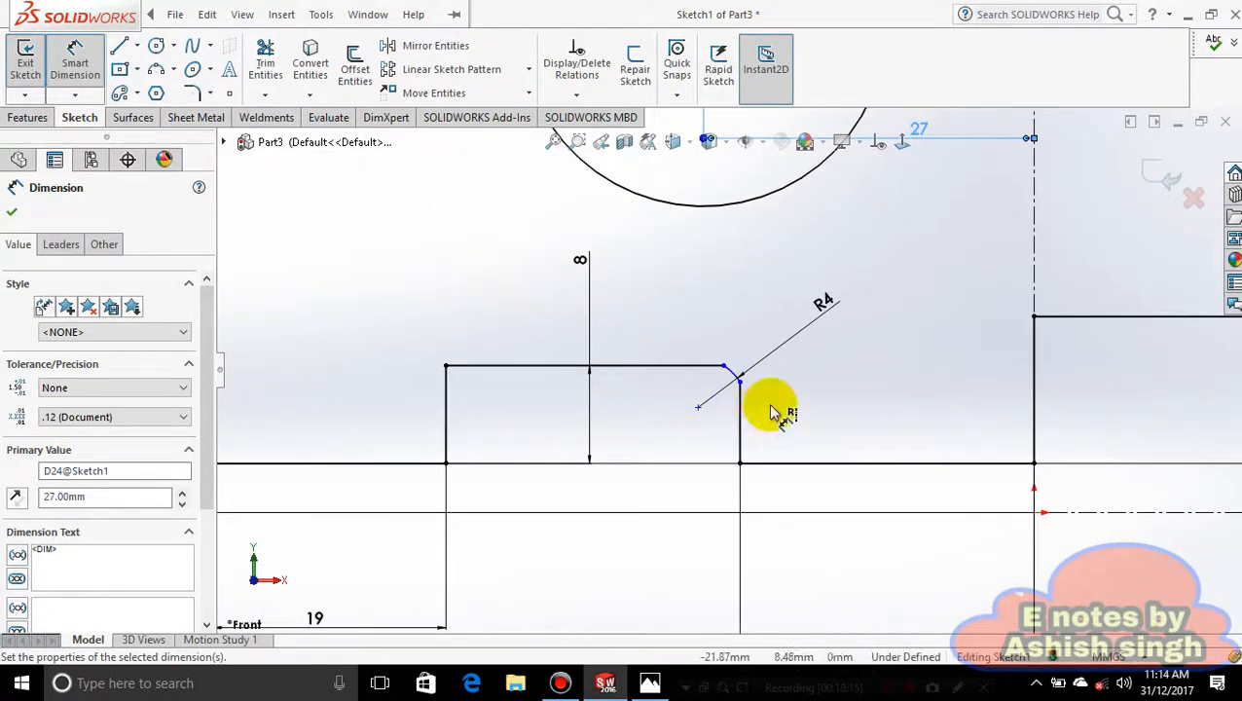
pyautogui.click(741, 430)
pyautogui.click(1034, 434)
pyautogui.click(831, 432)
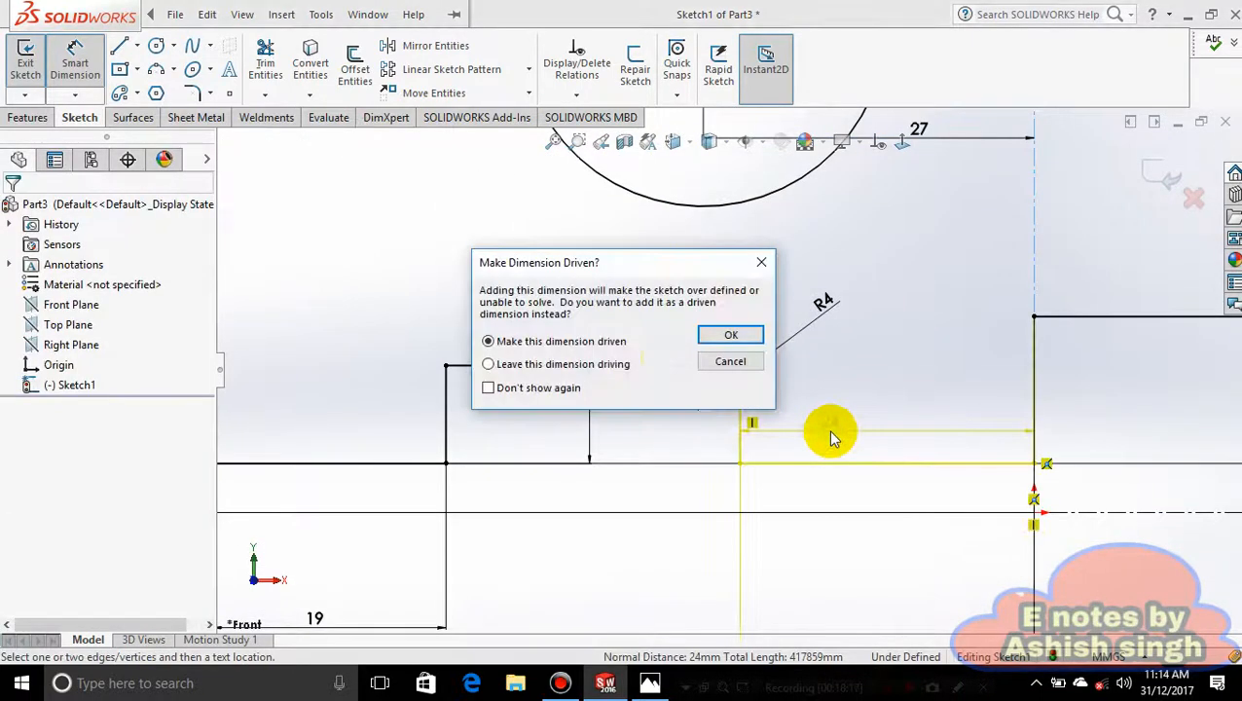
pyautogui.click(725, 365)
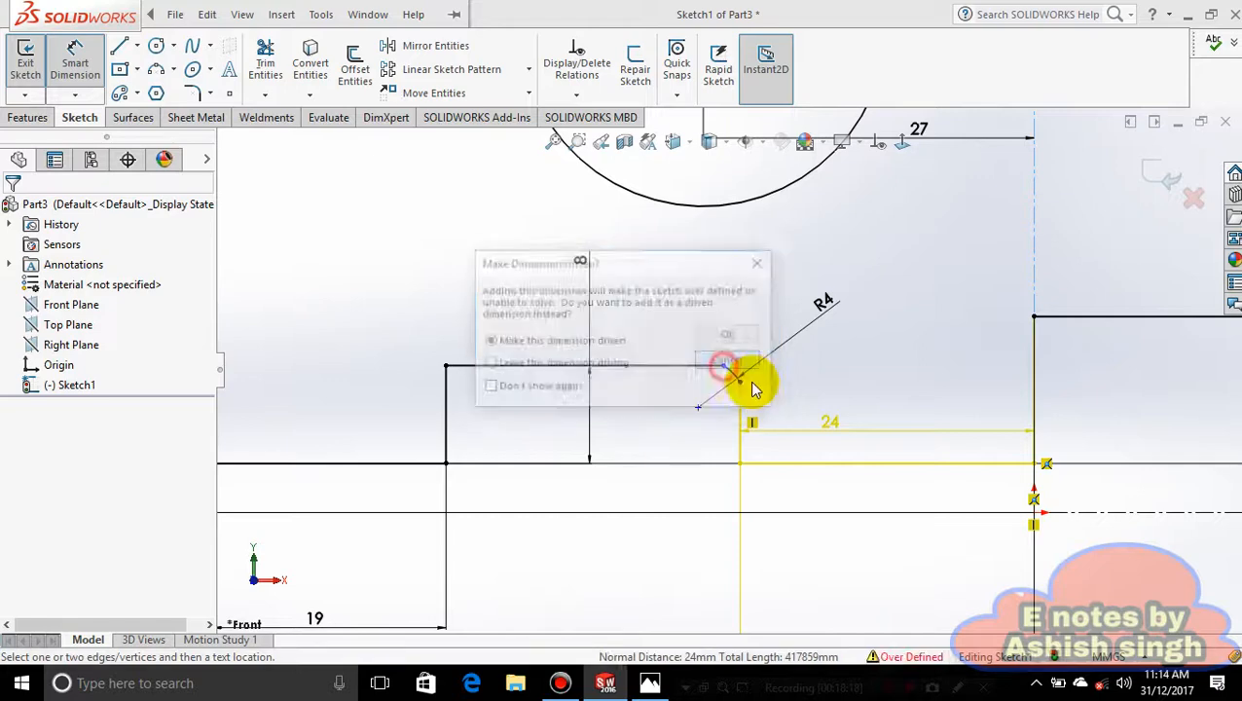
# Dimension the length of the vertical notch side below the R4 arc, accepting its current value.
pyautogui.click(743, 445)
pyautogui.click(779, 434)
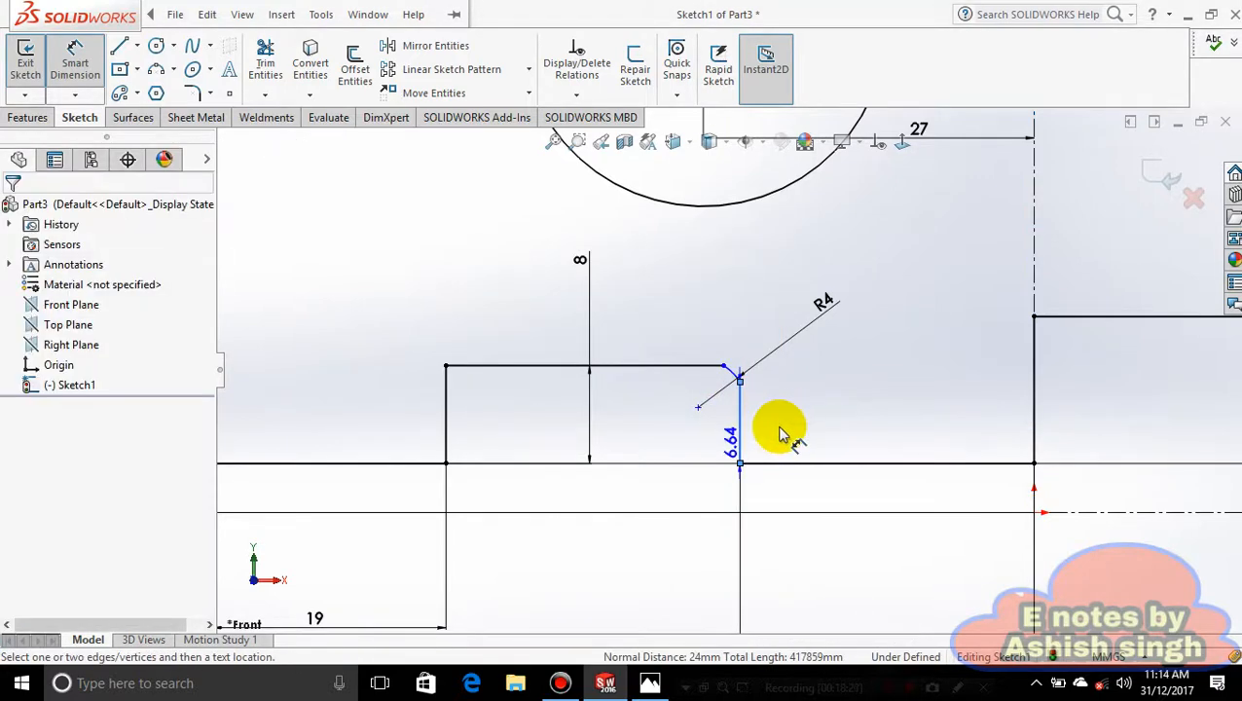
pyautogui.click(823, 417)
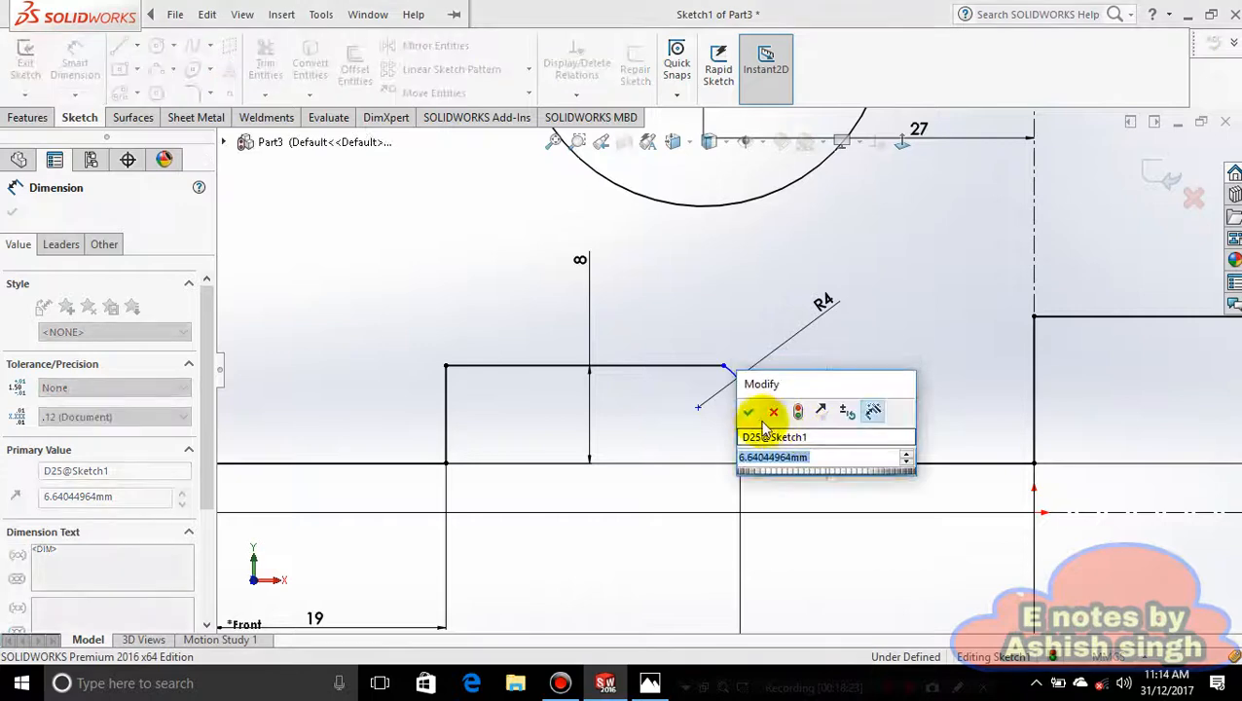
pyautogui.click(750, 412)
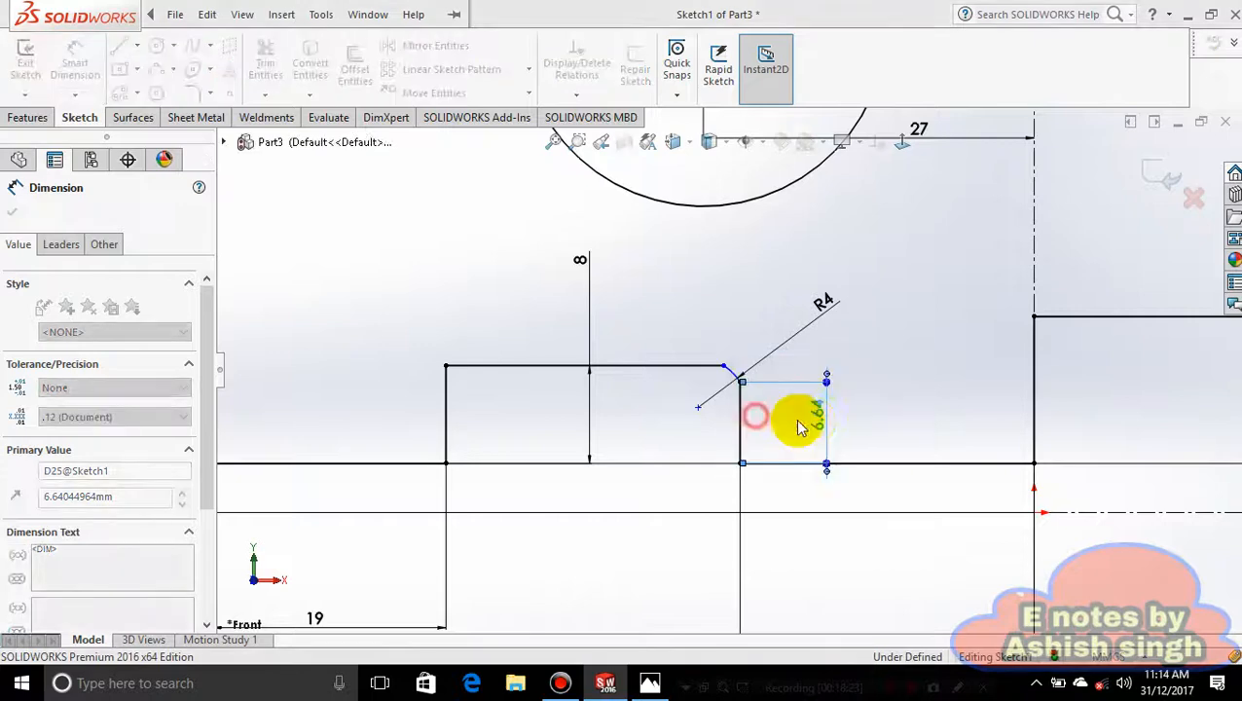
# Try to dimension the height of the R4 arc's upper endpoint above the base edge between the two notches.
pyautogui.click(725, 367)
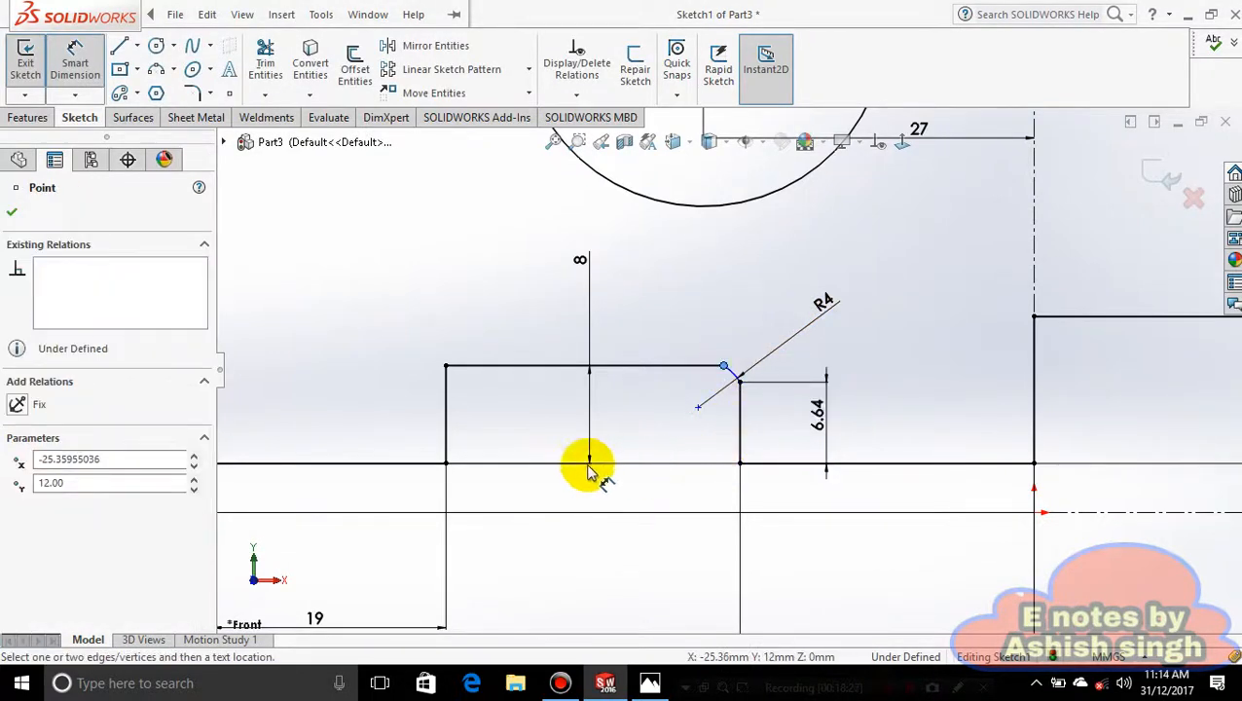
pyautogui.click(821, 465)
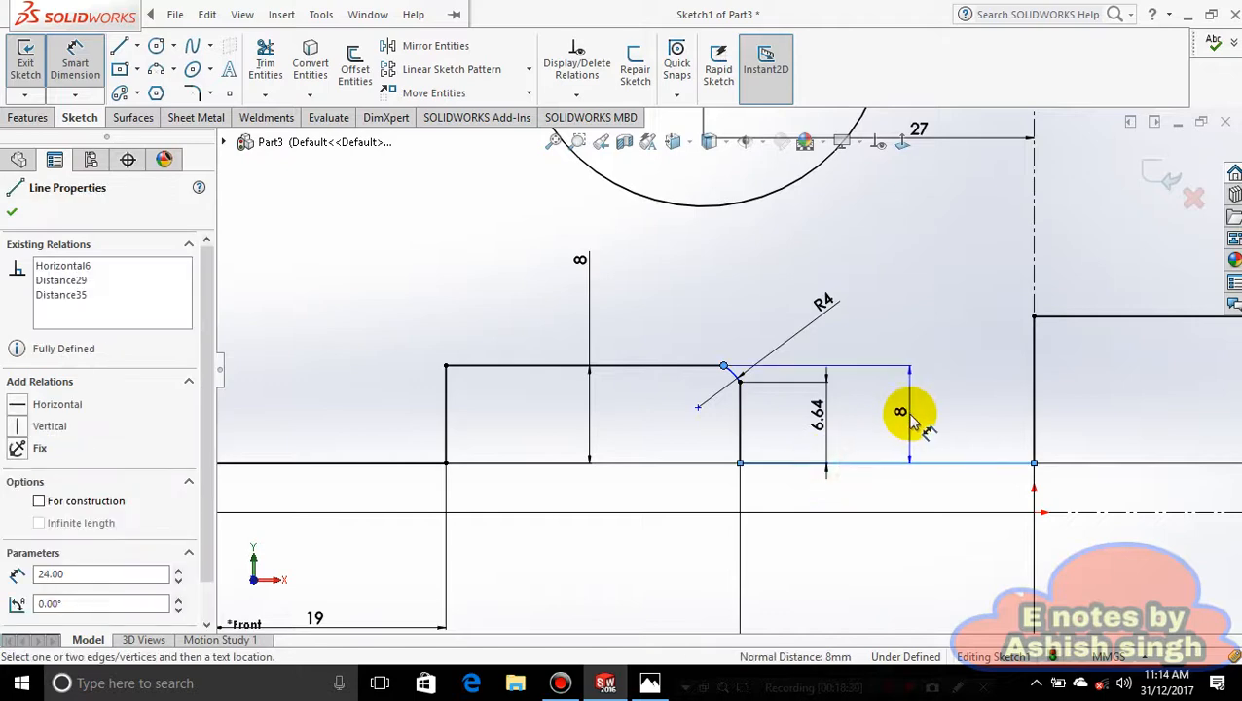
pyautogui.click(910, 421)
pyautogui.click(731, 362)
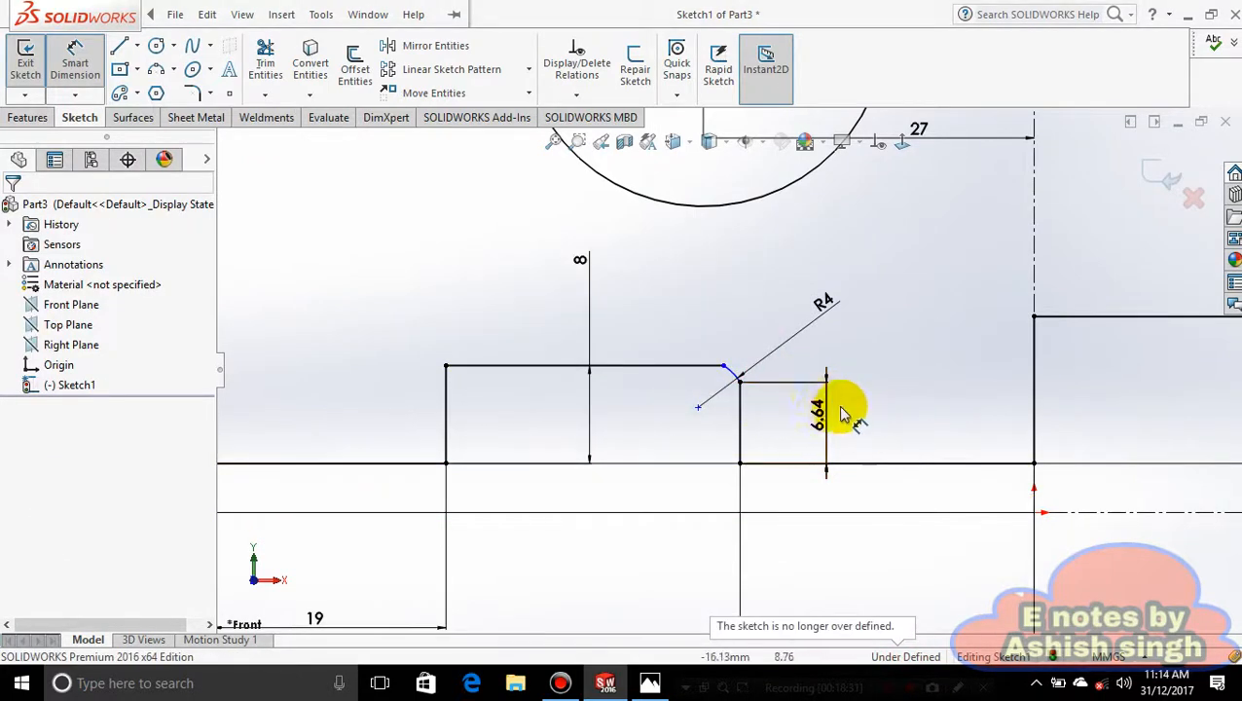
# Dimension the vertical distance from the R20 arc's lower endpoint to the midpoint of the slot rectangle's upper edge, accepting the current value.
pyautogui.scroll(6, 857, 415)
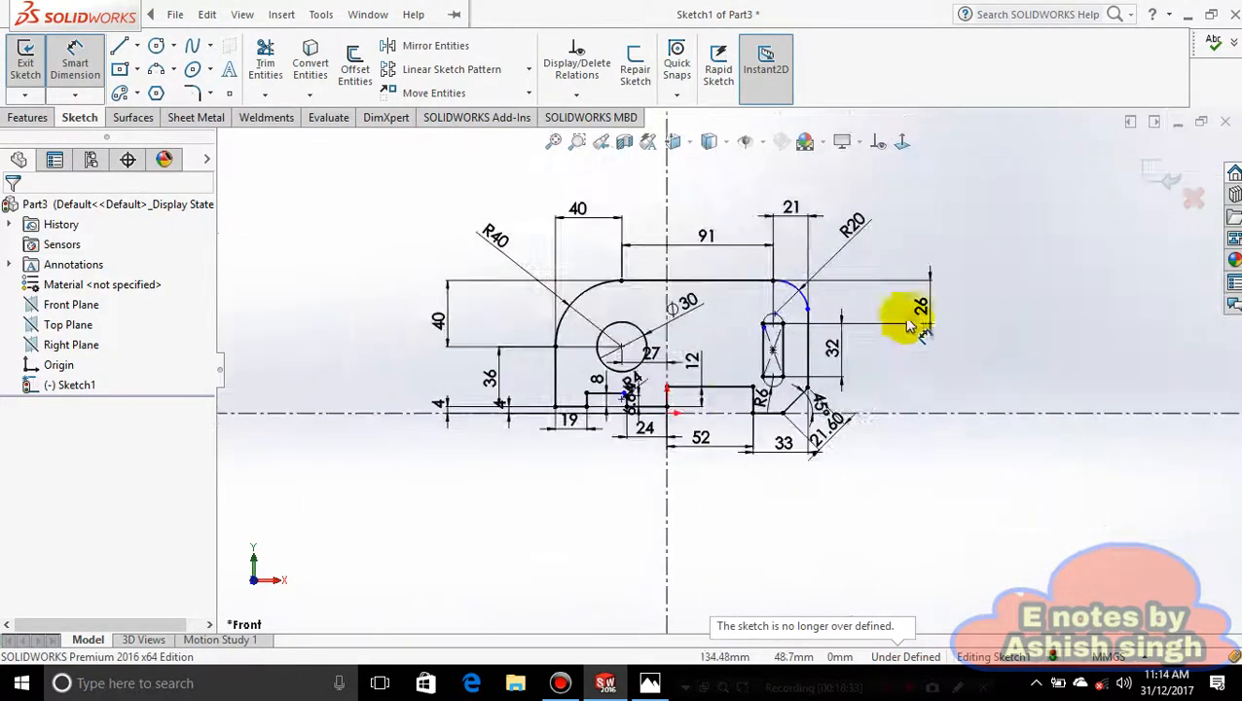
pyautogui.scroll(-6, 771, 321)
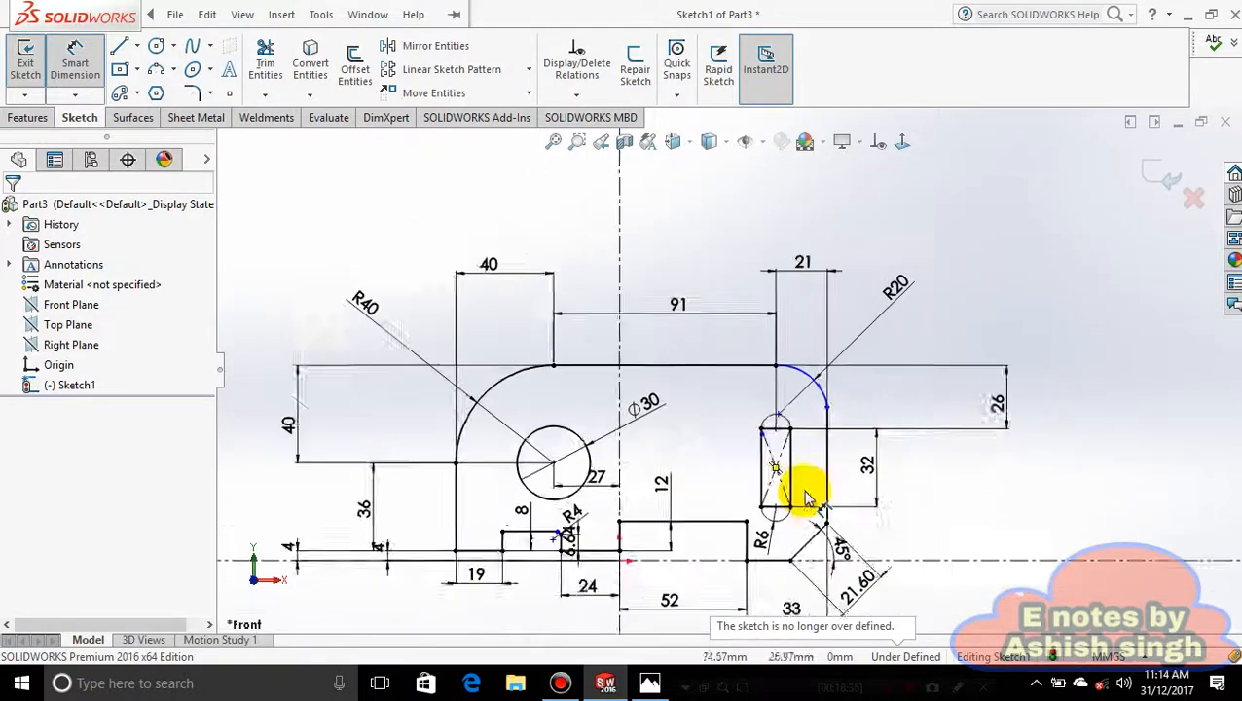
pyautogui.scroll(-6, 806, 498)
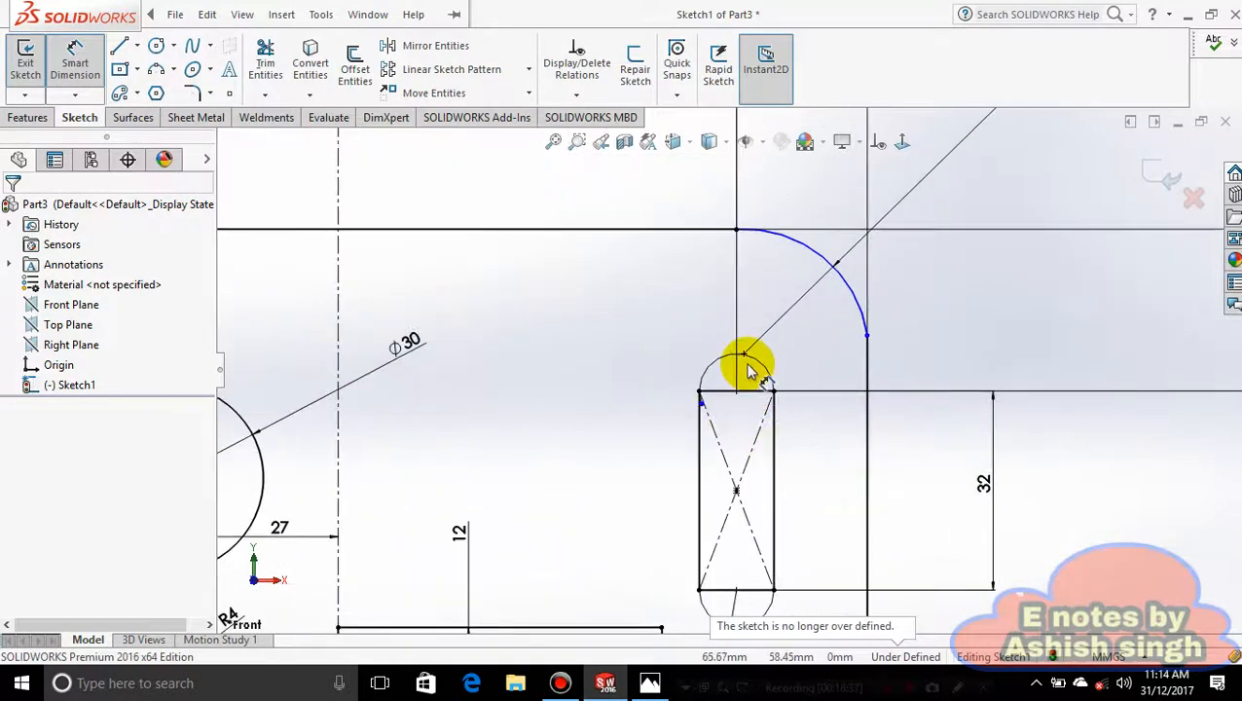
pyautogui.scroll(-2, 749, 371)
pyautogui.click(731, 405)
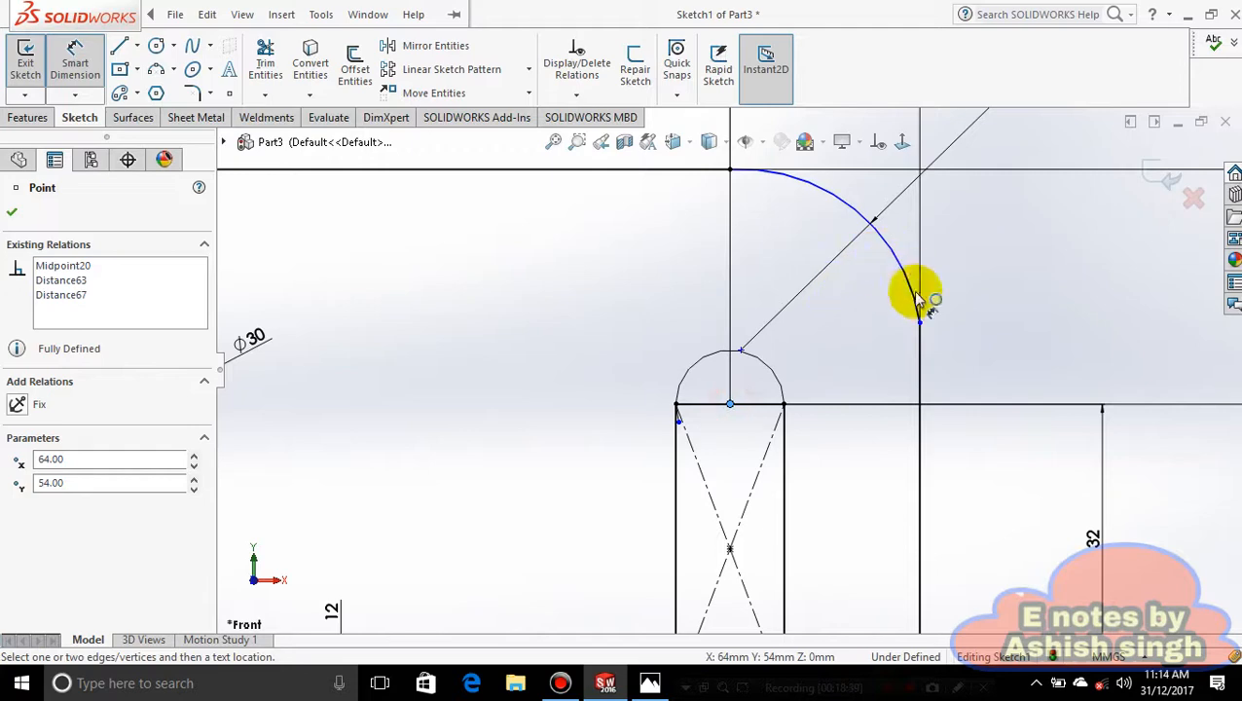
pyautogui.click(920, 324)
pyautogui.click(973, 372)
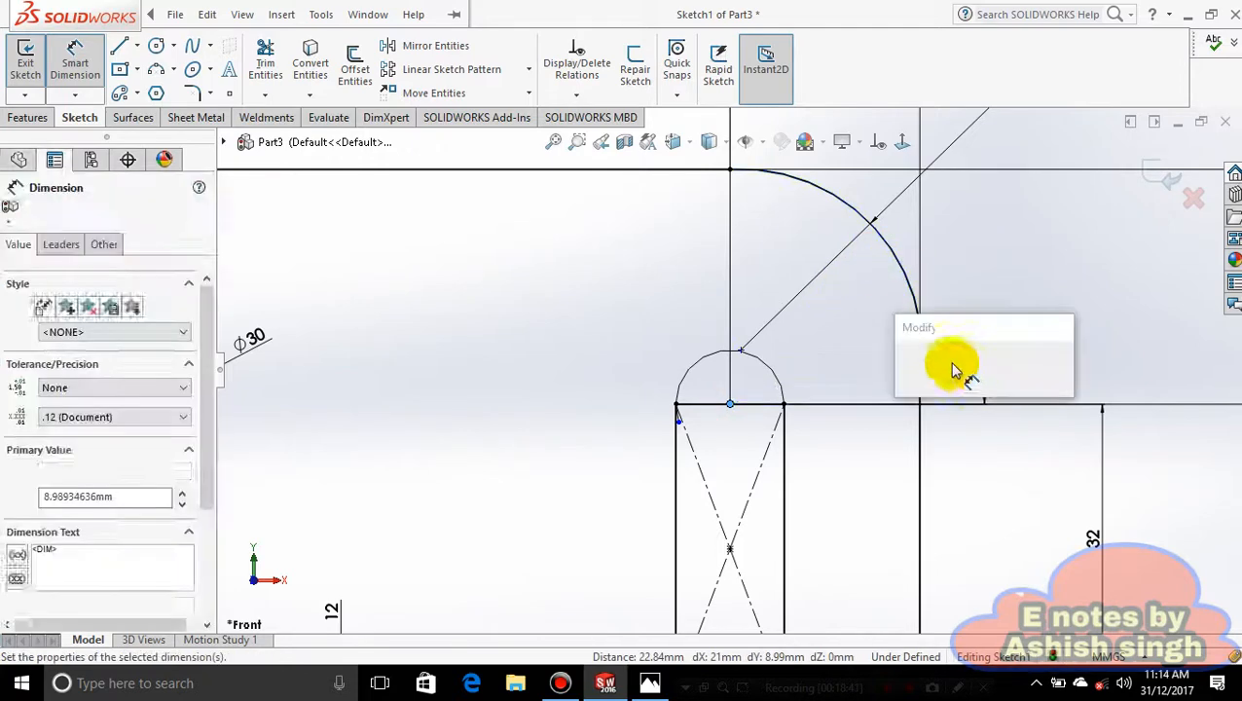
pyautogui.click(906, 369)
# Dimension the horizontal distance from the R4 arc's upper endpoint to the 12 mm vertical notch edge, accepting the current value.
pyautogui.scroll(1, 882, 422)
pyautogui.scroll(4, 881, 419)
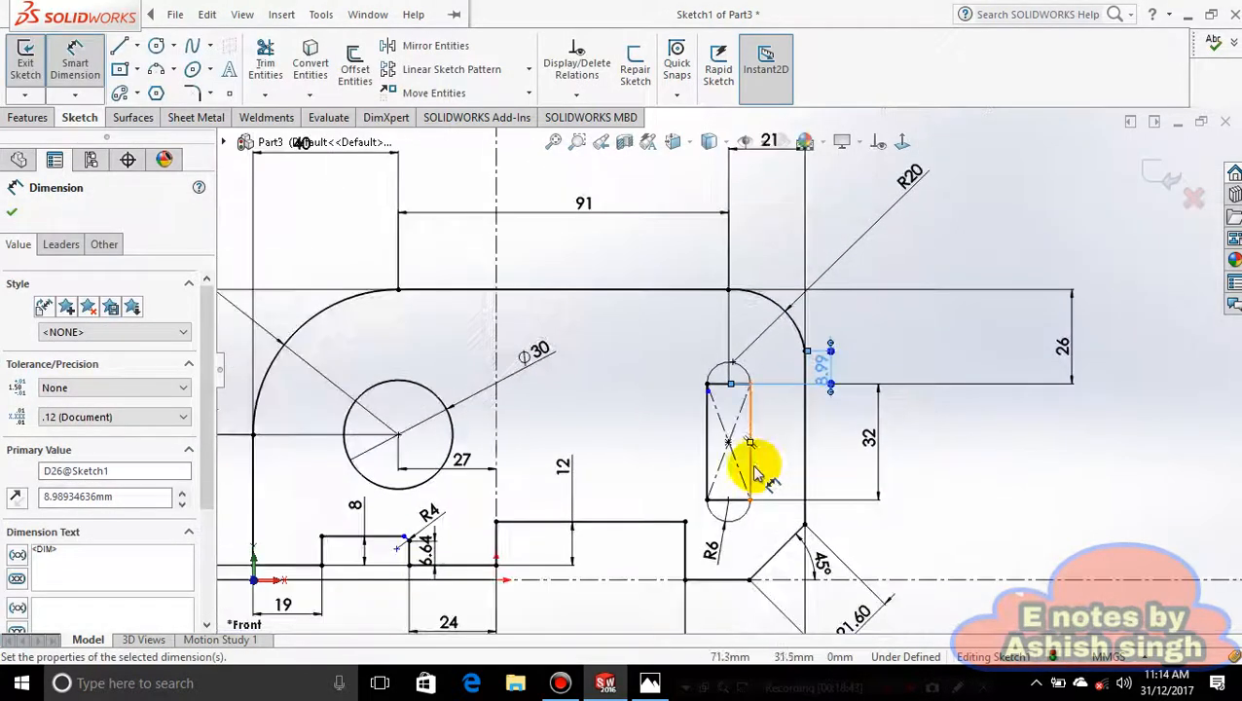
pyautogui.scroll(-4, 613, 466)
pyautogui.scroll(-6, 526, 475)
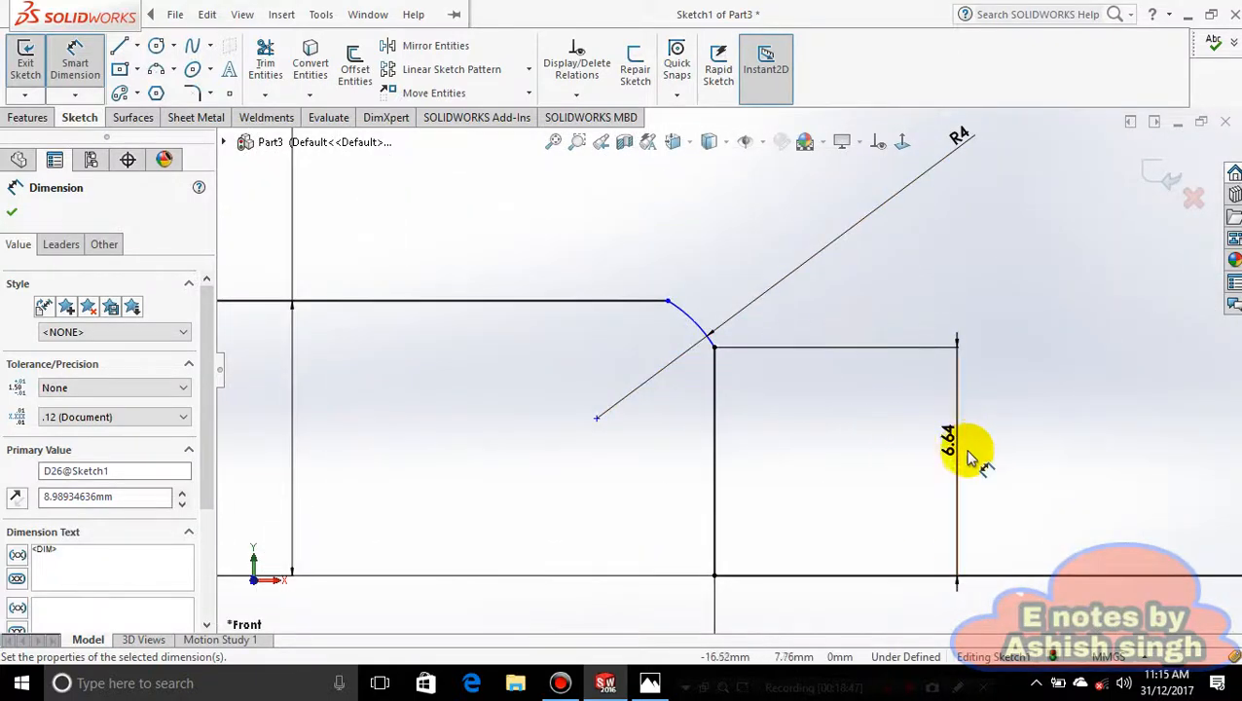
pyautogui.click(953, 453)
pyautogui.click(811, 448)
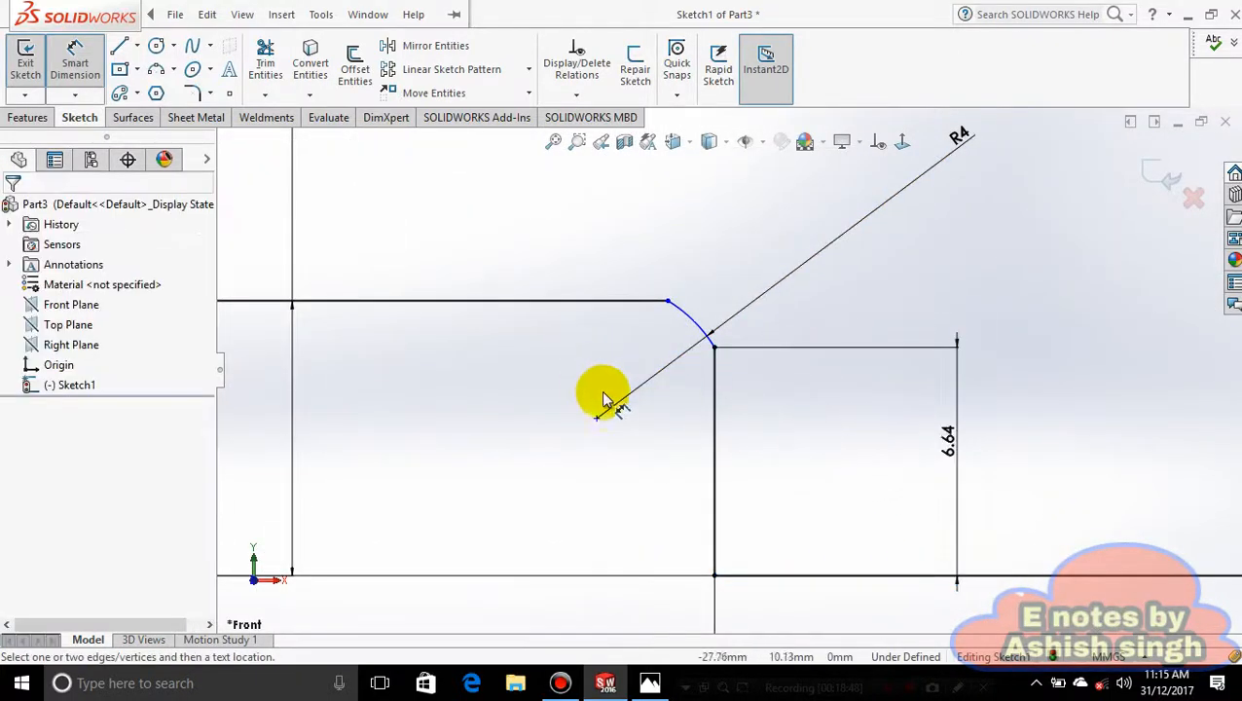
pyautogui.scroll(2, 496, 492)
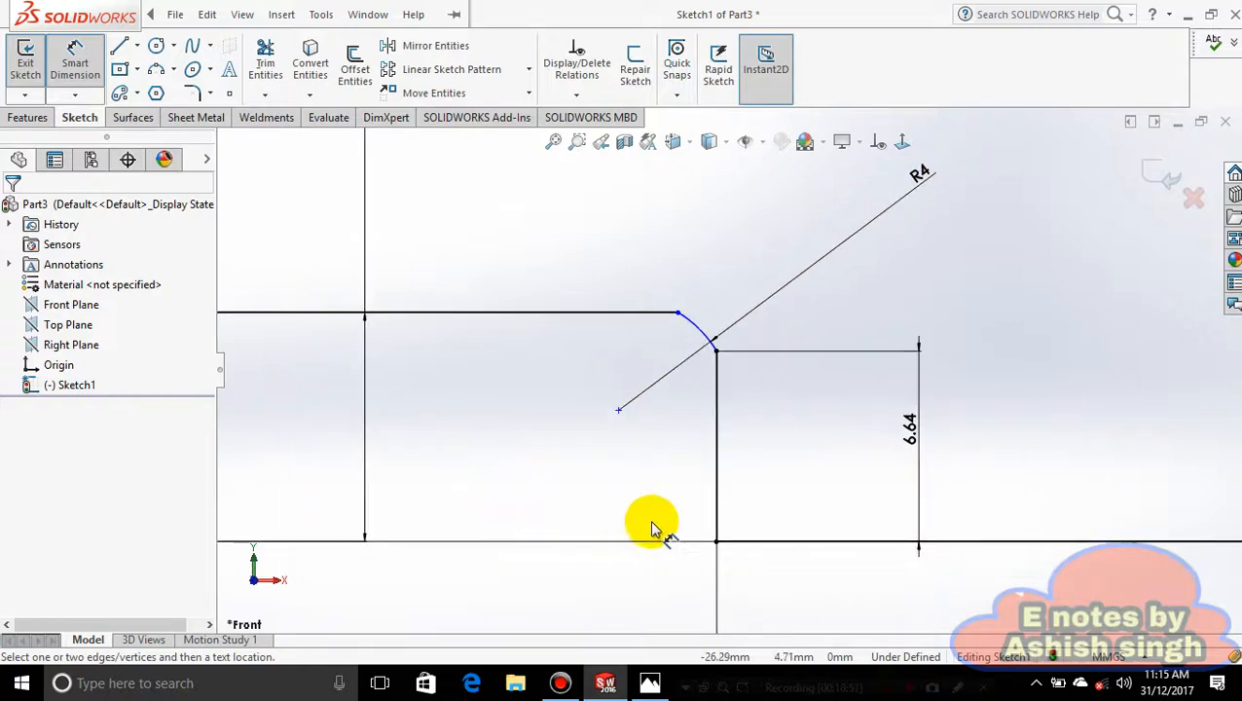
pyautogui.scroll(2, 651, 519)
pyautogui.click(710, 349)
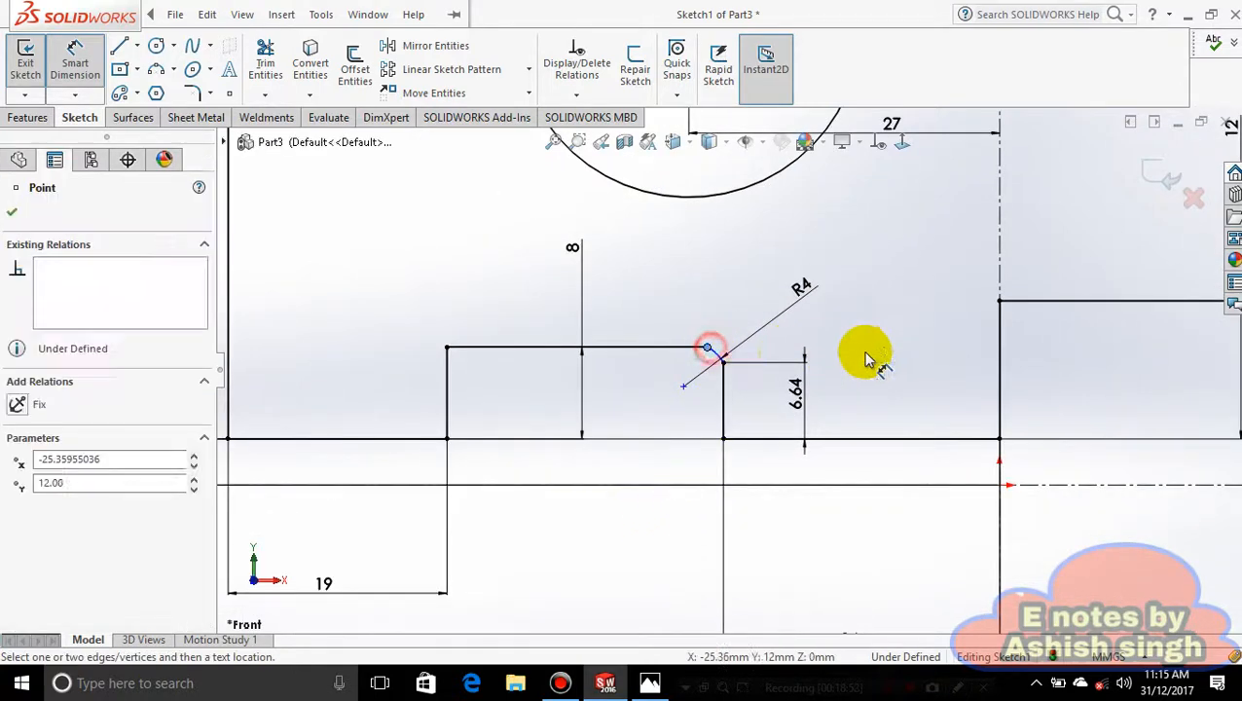
pyautogui.click(1001, 335)
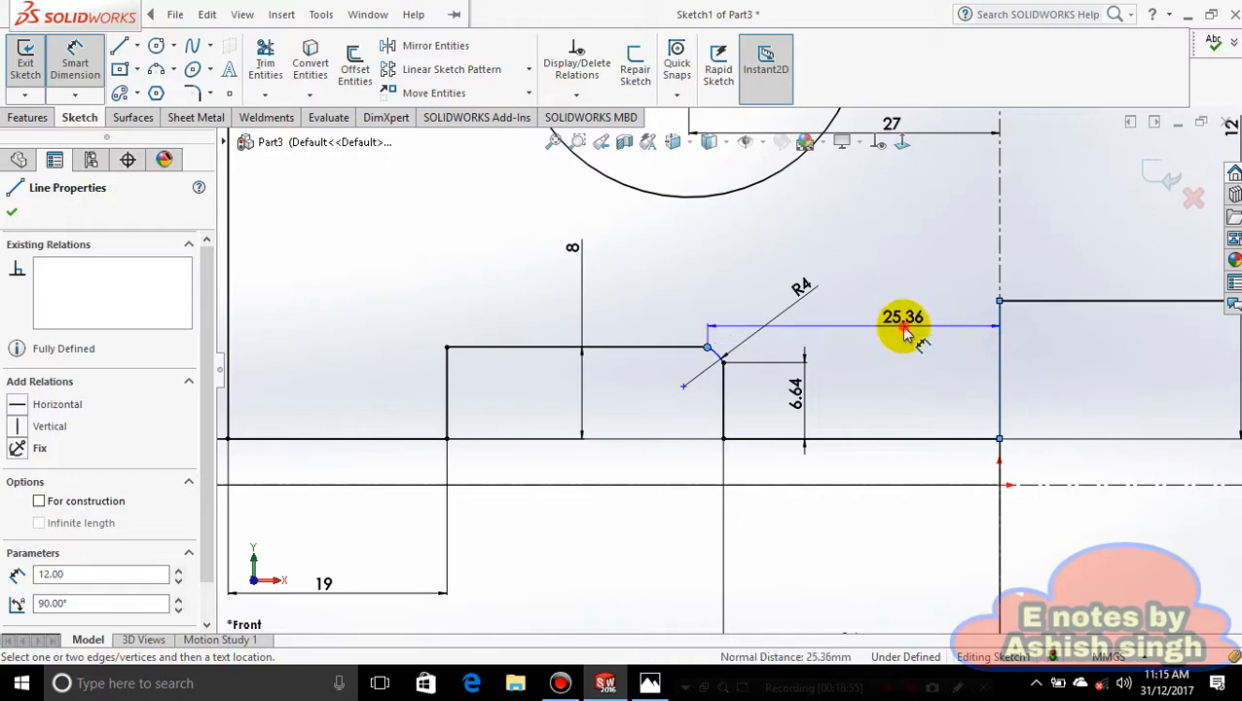
pyautogui.click(898, 349)
pyautogui.click(829, 323)
# Examine the whole sketch around the notches, round hole, slot and chamfer for geometry that still lacks dimensions.
pyautogui.scroll(3, 882, 388)
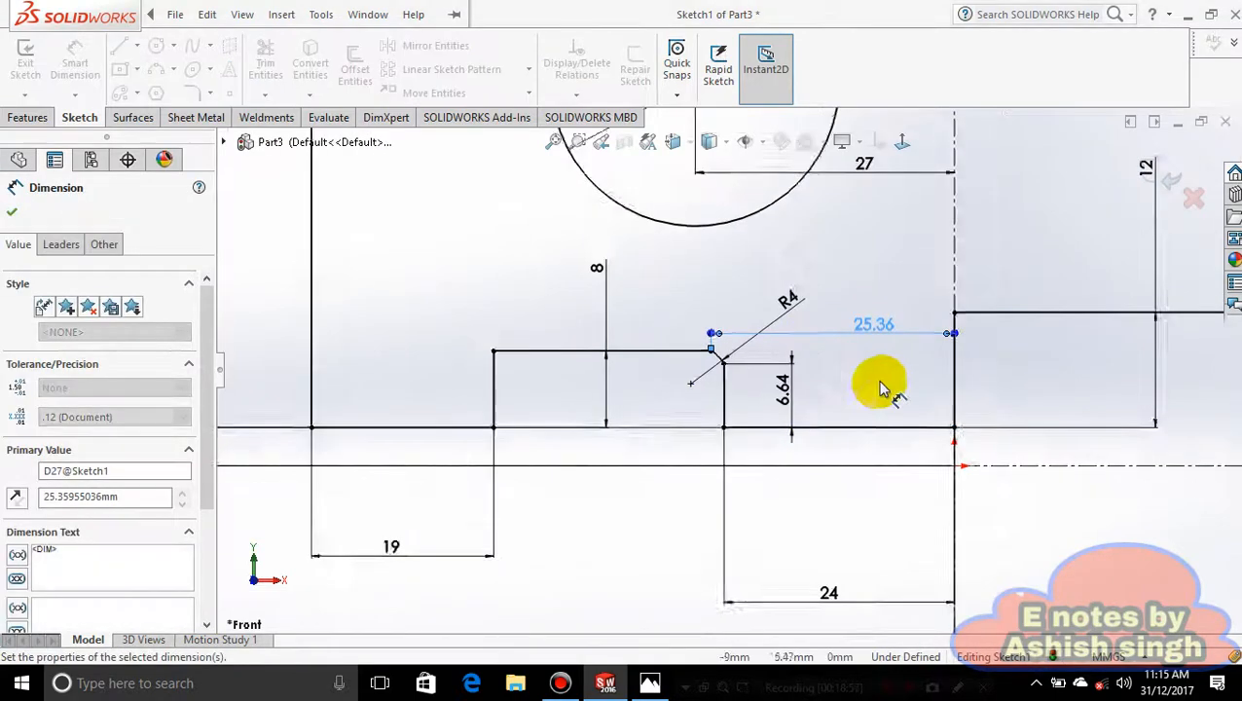
pyautogui.scroll(4, 867, 408)
pyautogui.scroll(-3, 873, 388)
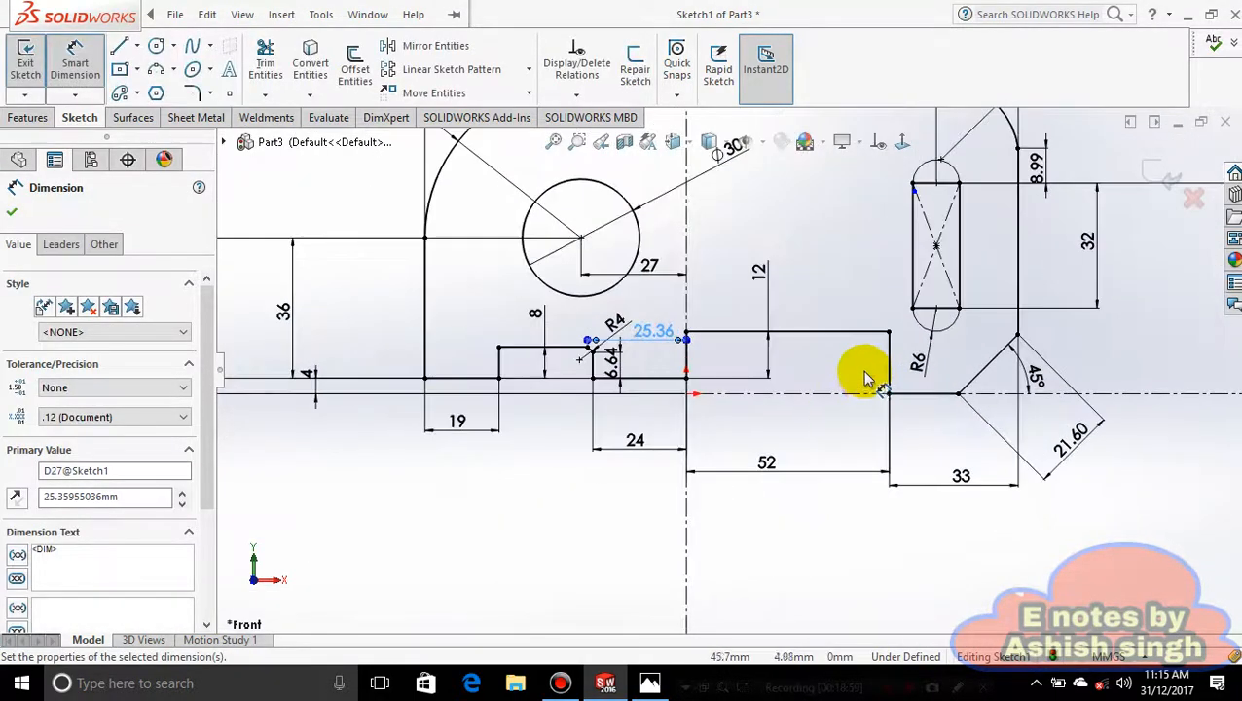
pyautogui.scroll(4, 867, 375)
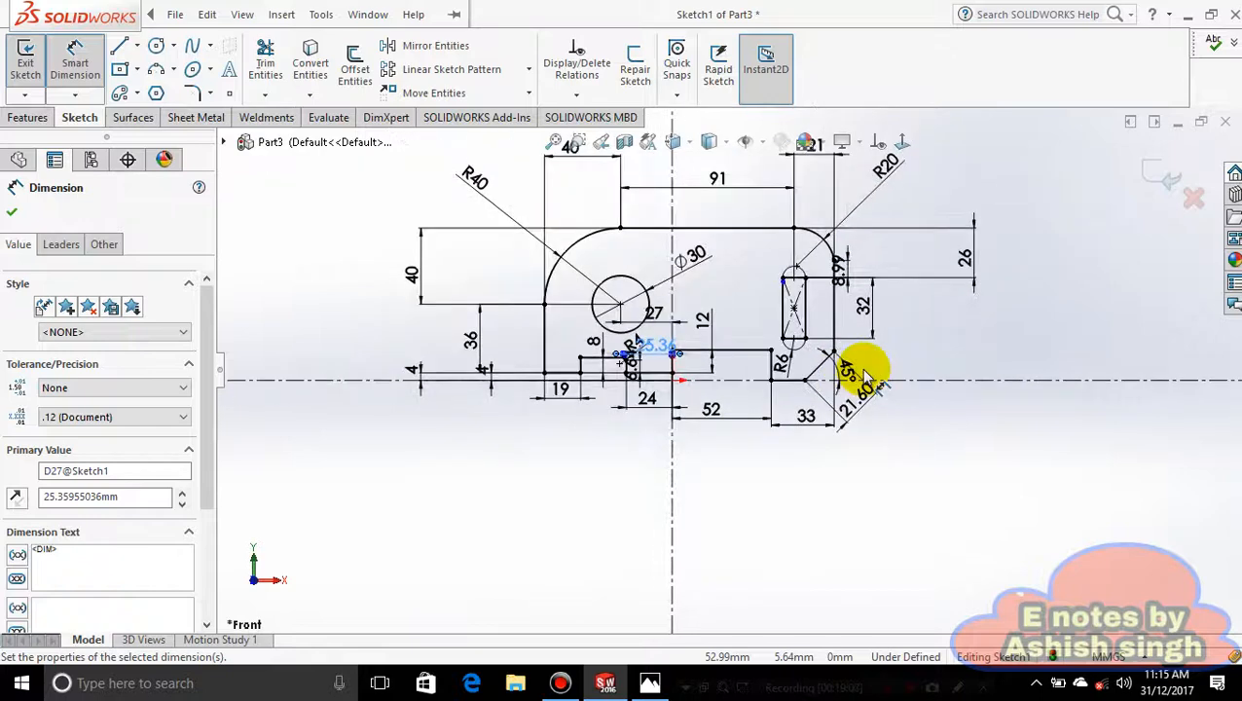
pyautogui.scroll(-3, 484, 304)
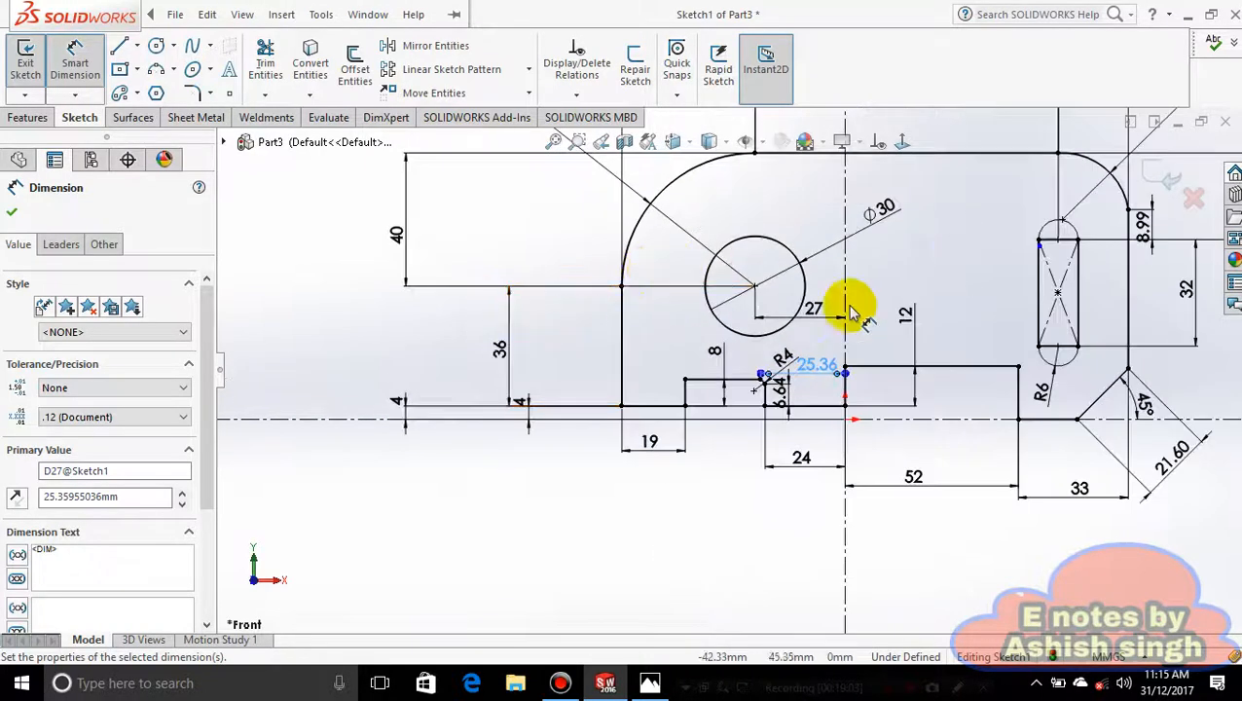
pyautogui.scroll(4, 877, 316)
pyautogui.scroll(-1, 887, 297)
pyautogui.scroll(-4, 873, 555)
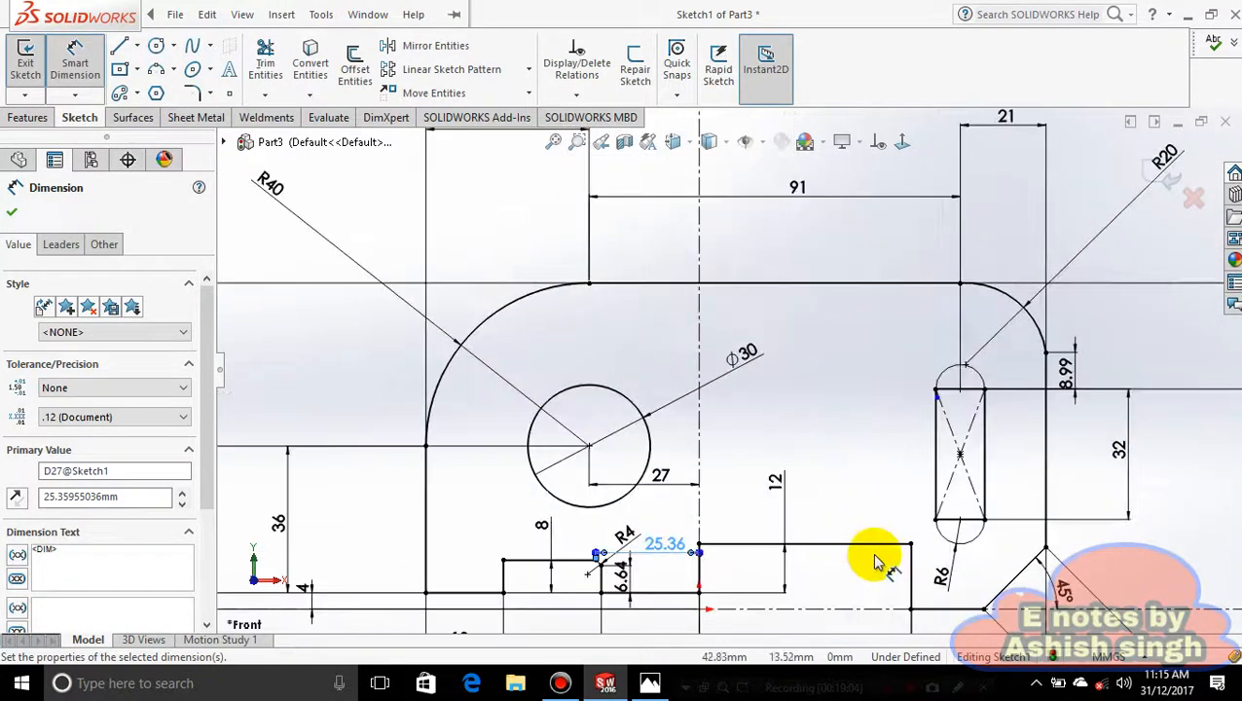
# Close the last dimension and compare the sketched plate's dimensions with the reference drawing 10.jpg.
pyautogui.scroll(-2, 743, 487)
pyautogui.click(693, 562)
pyautogui.scroll(6, 711, 558)
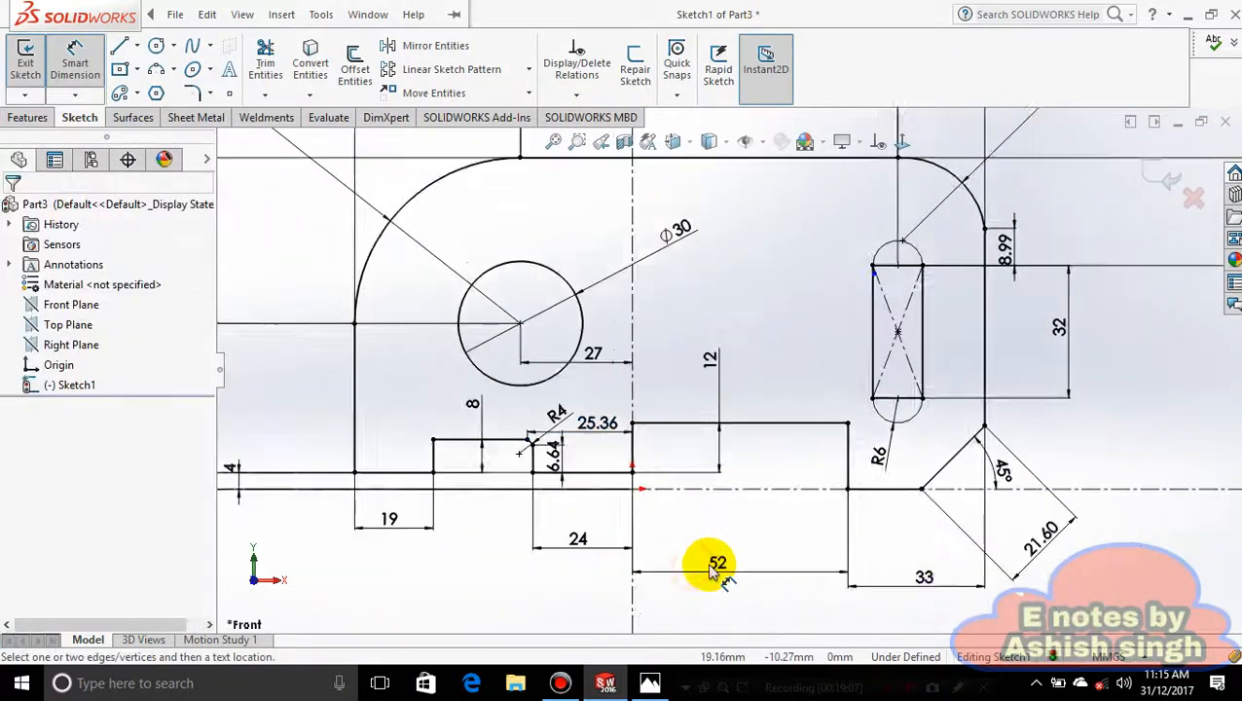
pyautogui.scroll(-2, 762, 394)
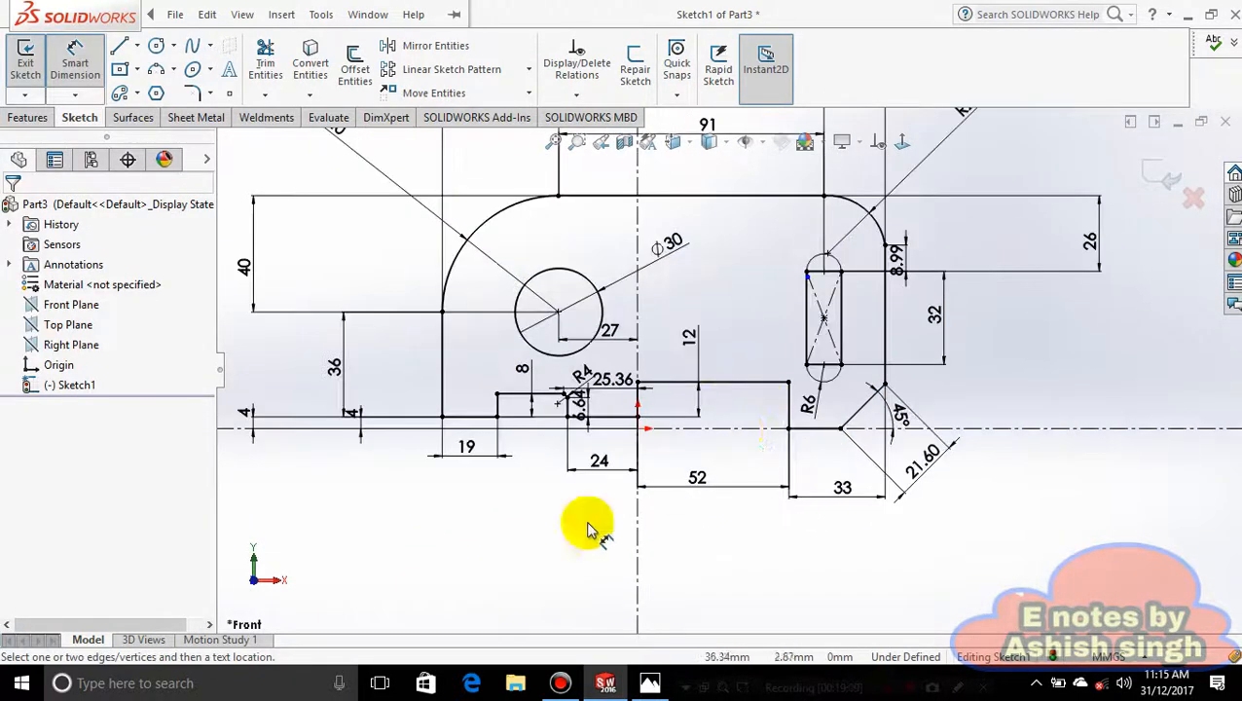
pyautogui.click(734, 641)
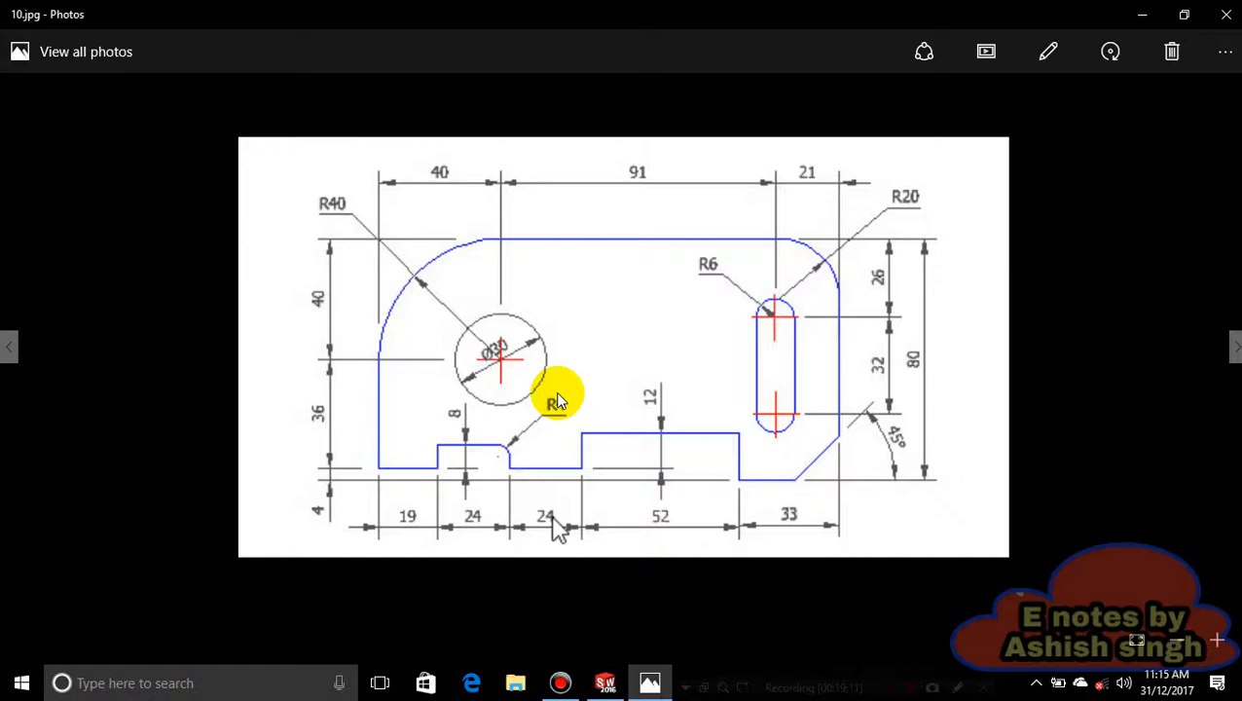
pyautogui.click(670, 683)
# Extrude the plate region around the round hole and slot as a blind boss 44 mm deep.
pyautogui.click(30, 117)
pyautogui.click(33, 66)
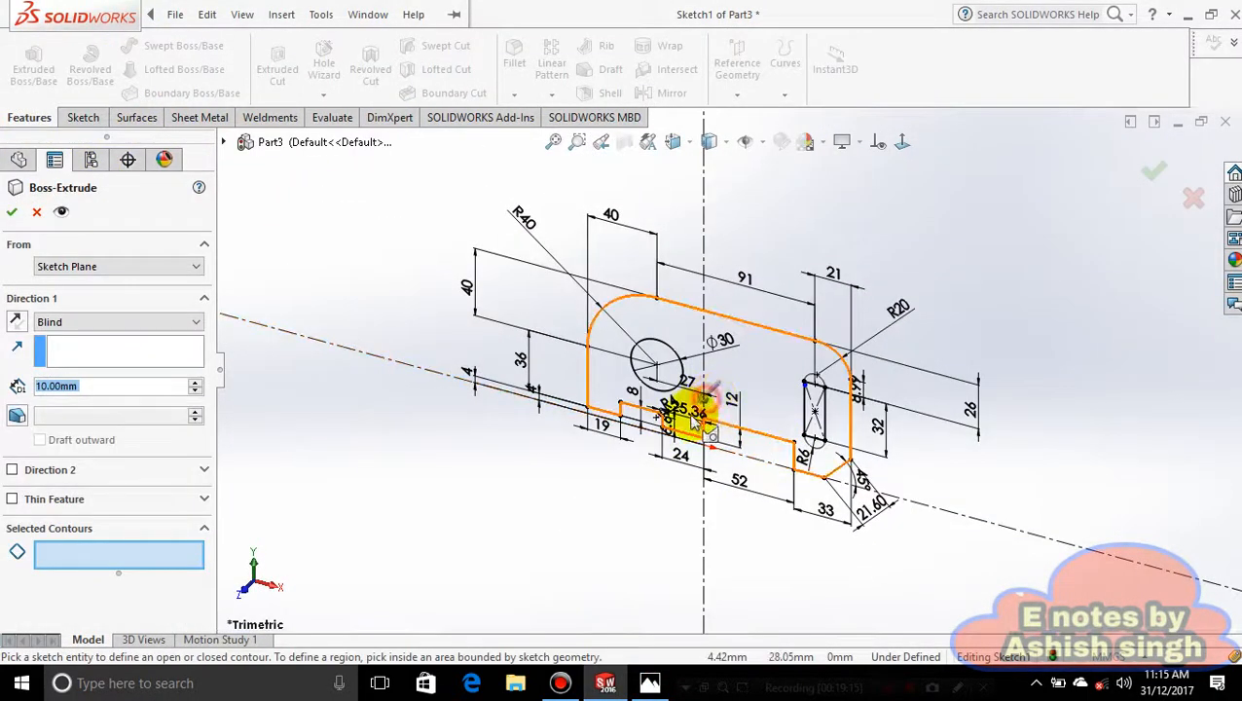
pyautogui.click(729, 372)
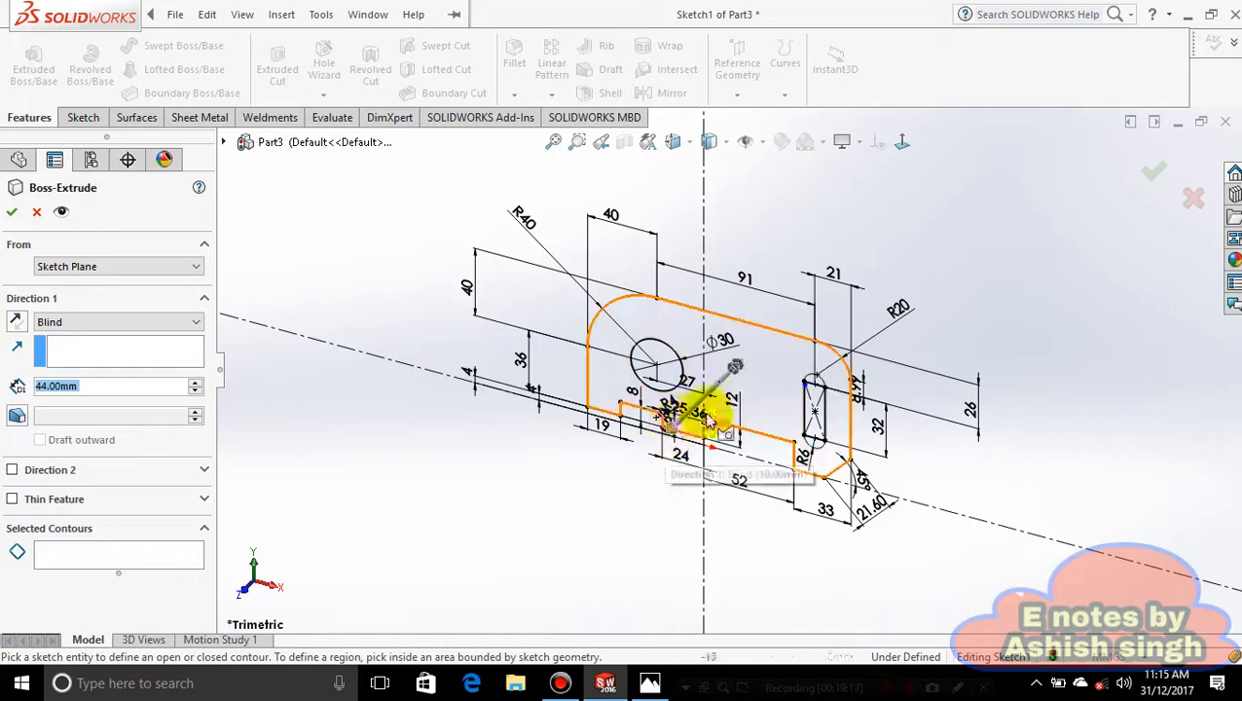
pyautogui.click(749, 381)
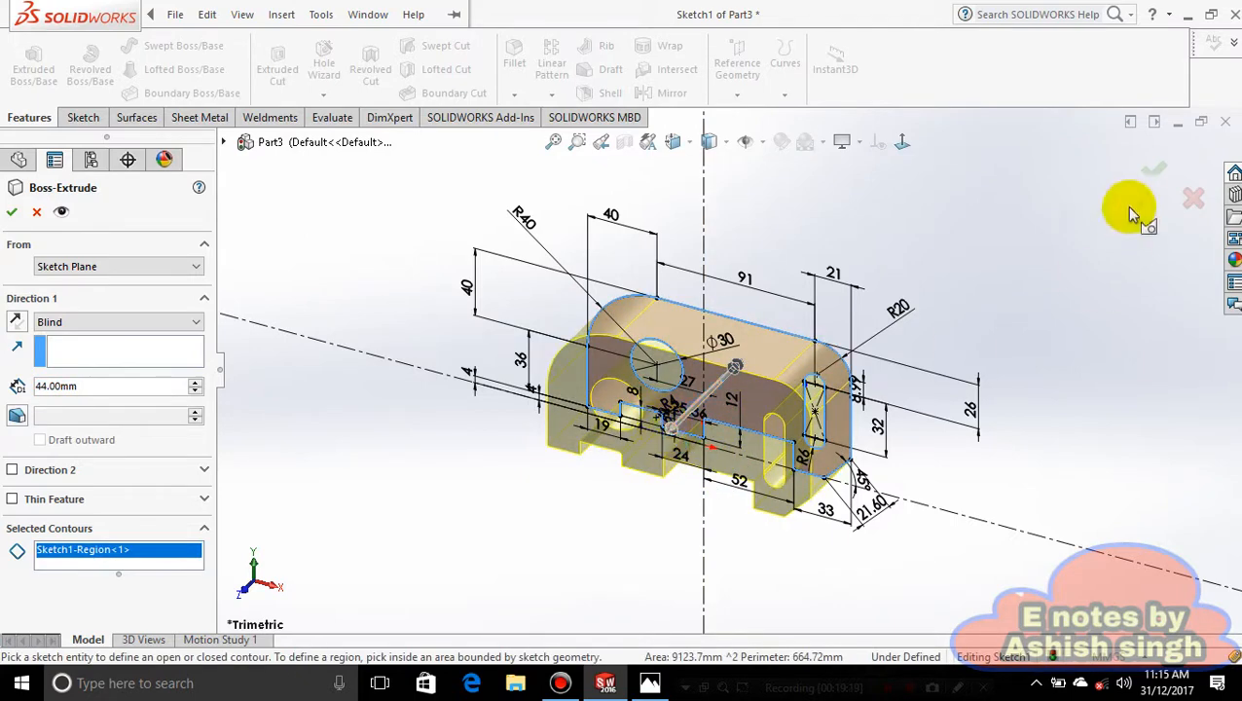
pyautogui.click(1153, 169)
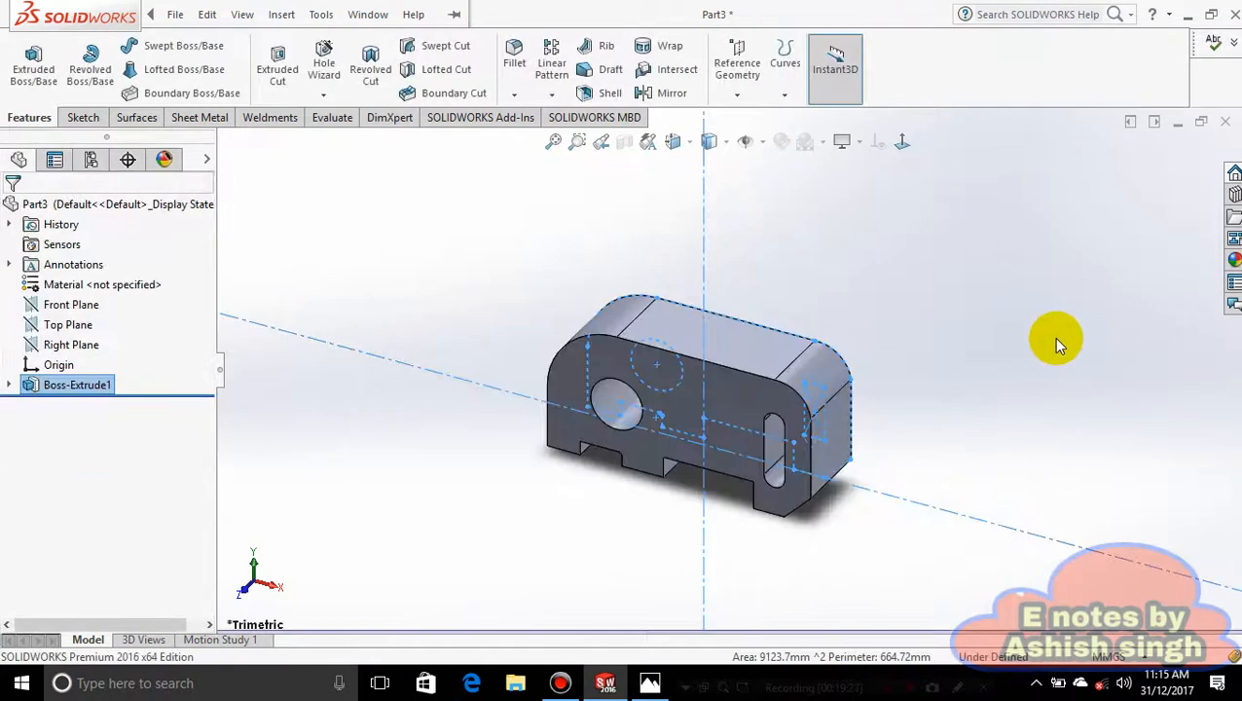
# Inspect the extruded block from several angles, undo the extrusion and return to the plate sketch.
pyautogui.click(1053, 336)
pyautogui.moveTo(882, 463); pyautogui.dragTo(662, 448, button='middle')
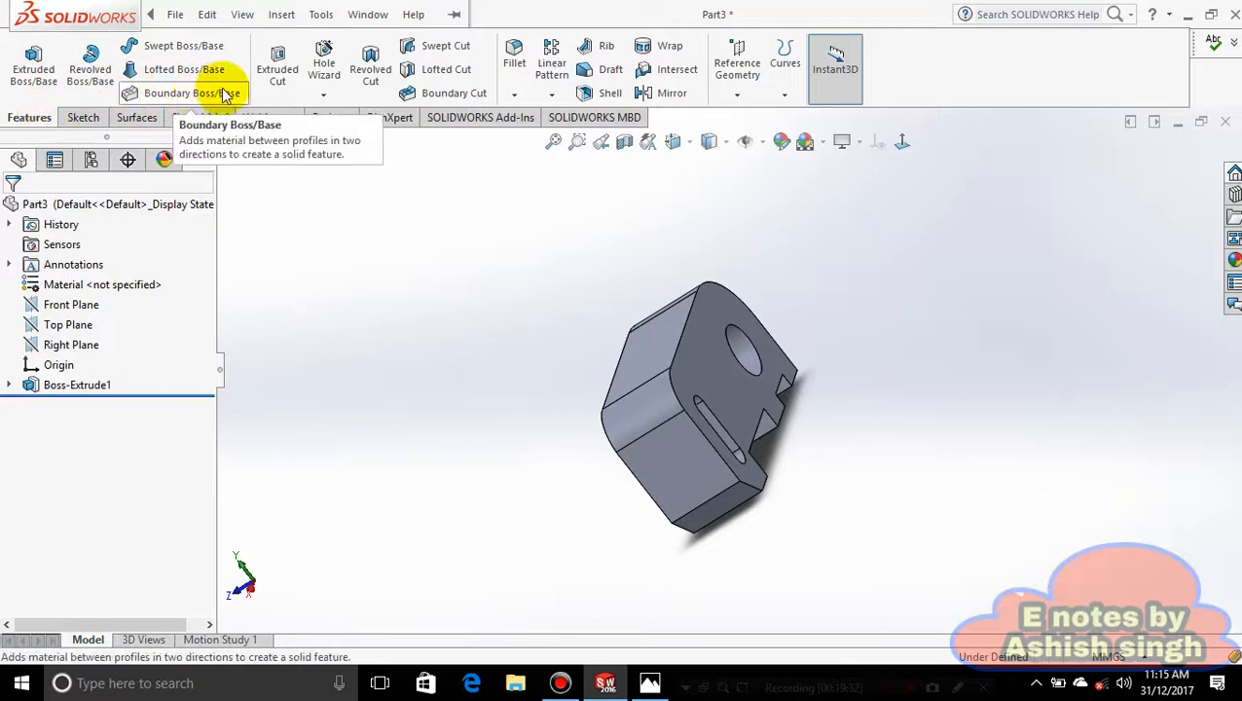
pyautogui.moveTo(837, 366); pyautogui.dragTo(1008, 448, button='middle')
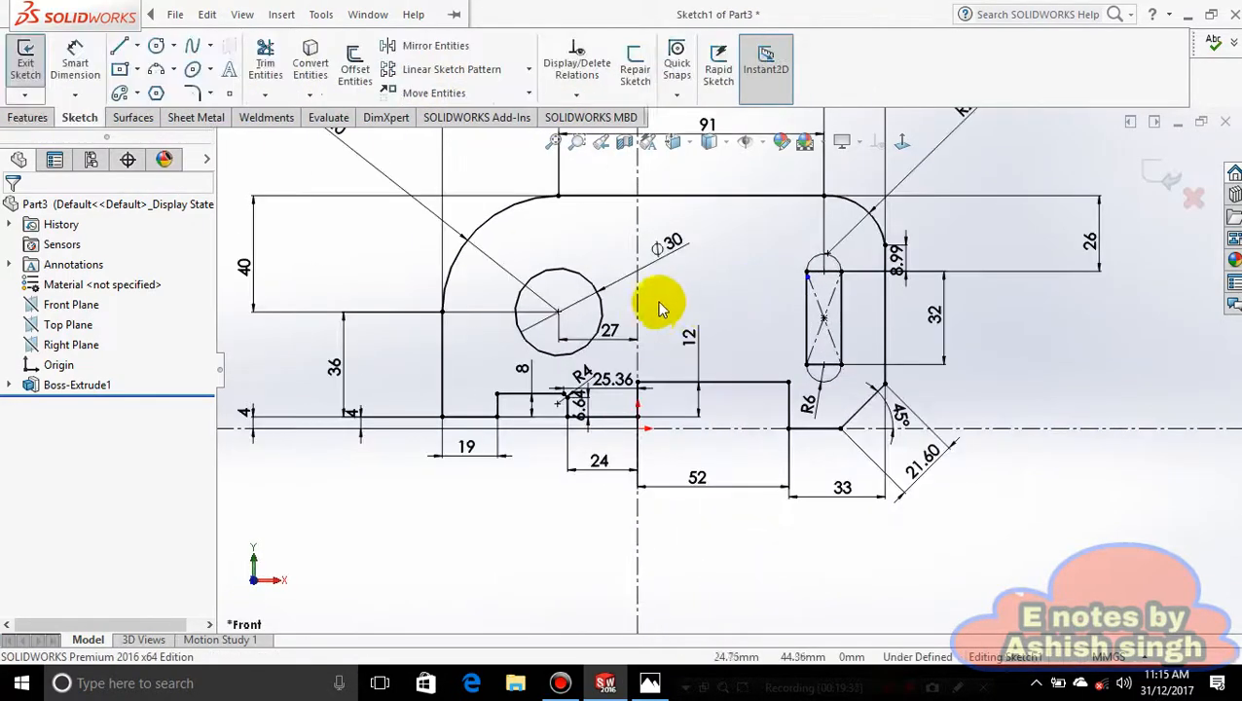
# Power trim the stray arc remnant with the loose endpoint just below the slot rectangle's upper-left corner.
pyautogui.scroll(-2, 663, 309)
pyautogui.scroll(1, 662, 312)
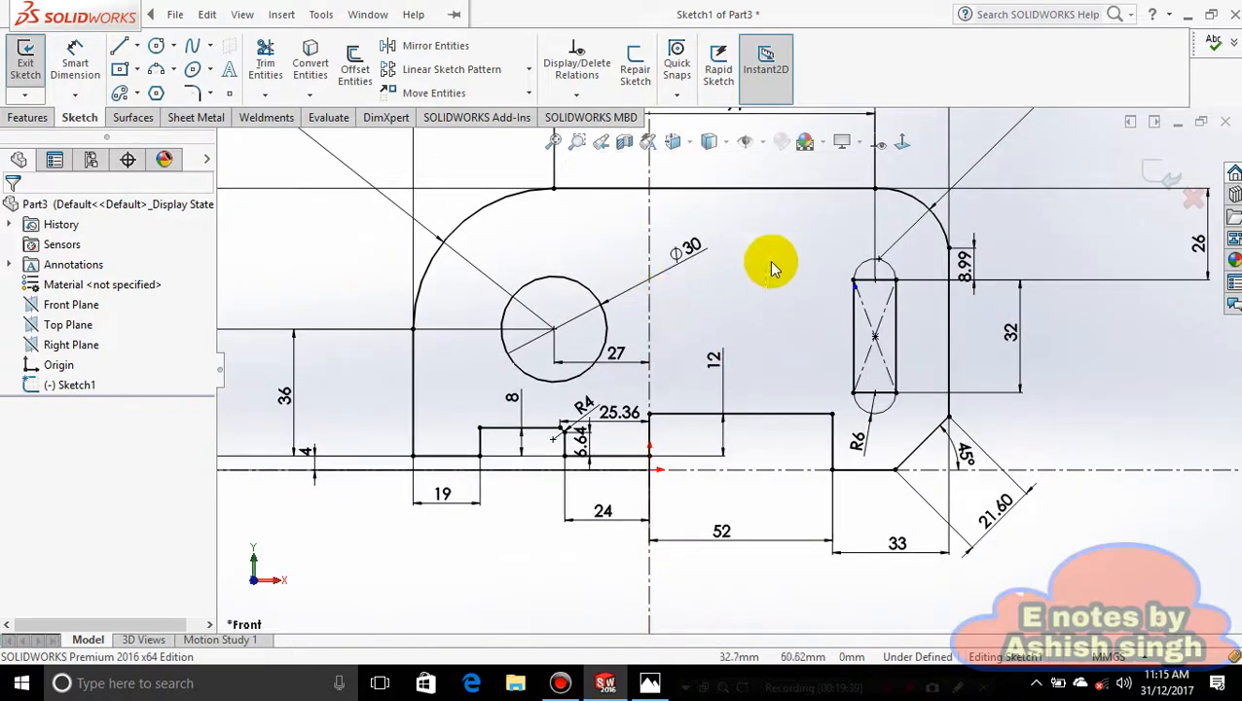
pyautogui.scroll(-8, 862, 324)
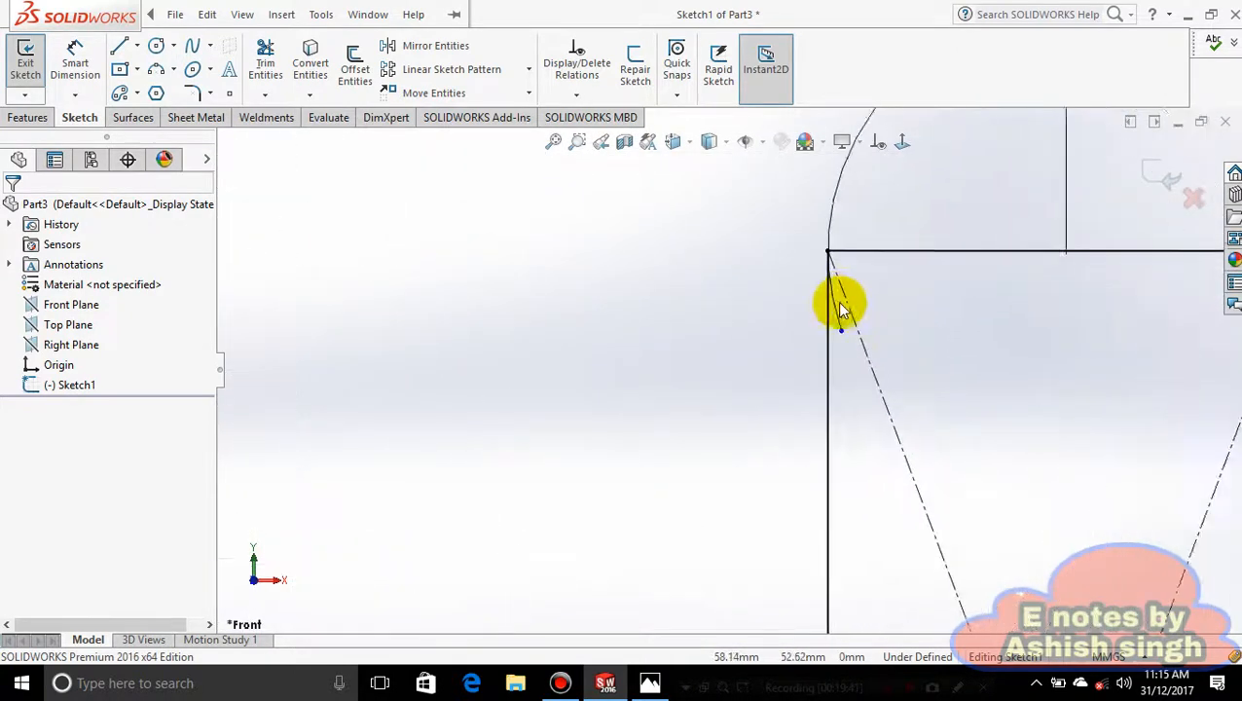
pyautogui.scroll(-2, 843, 310)
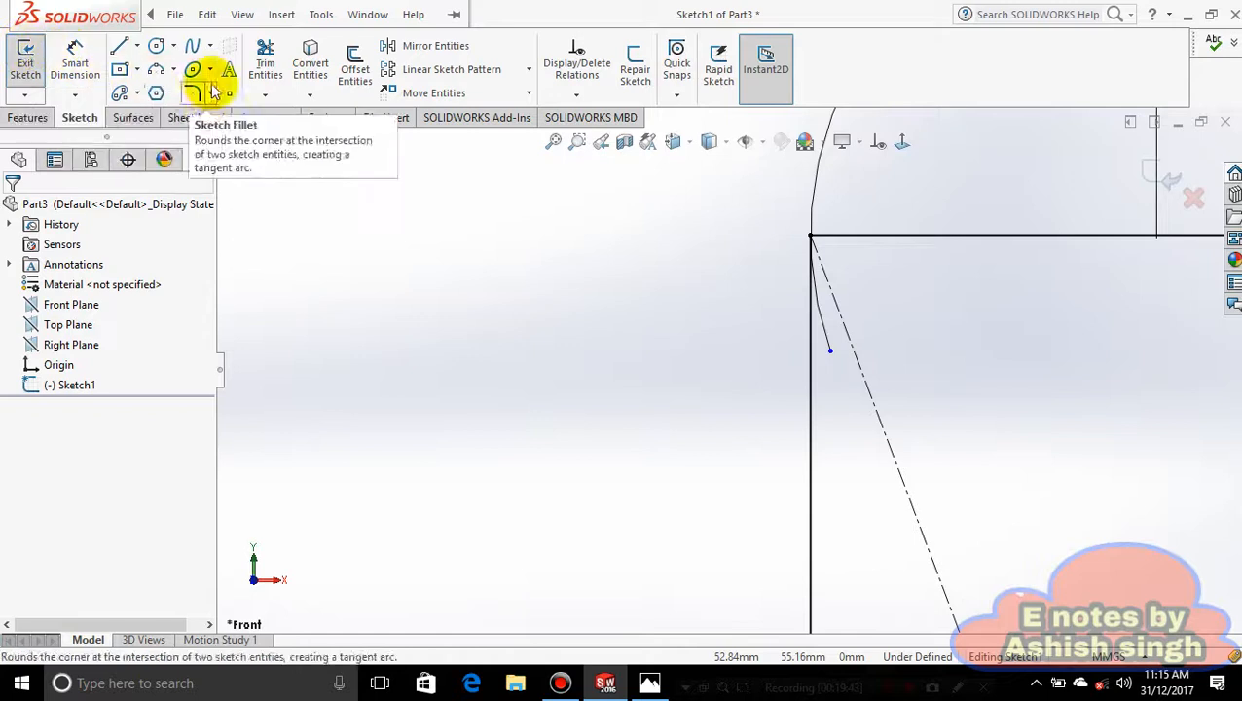
pyautogui.click(265, 60)
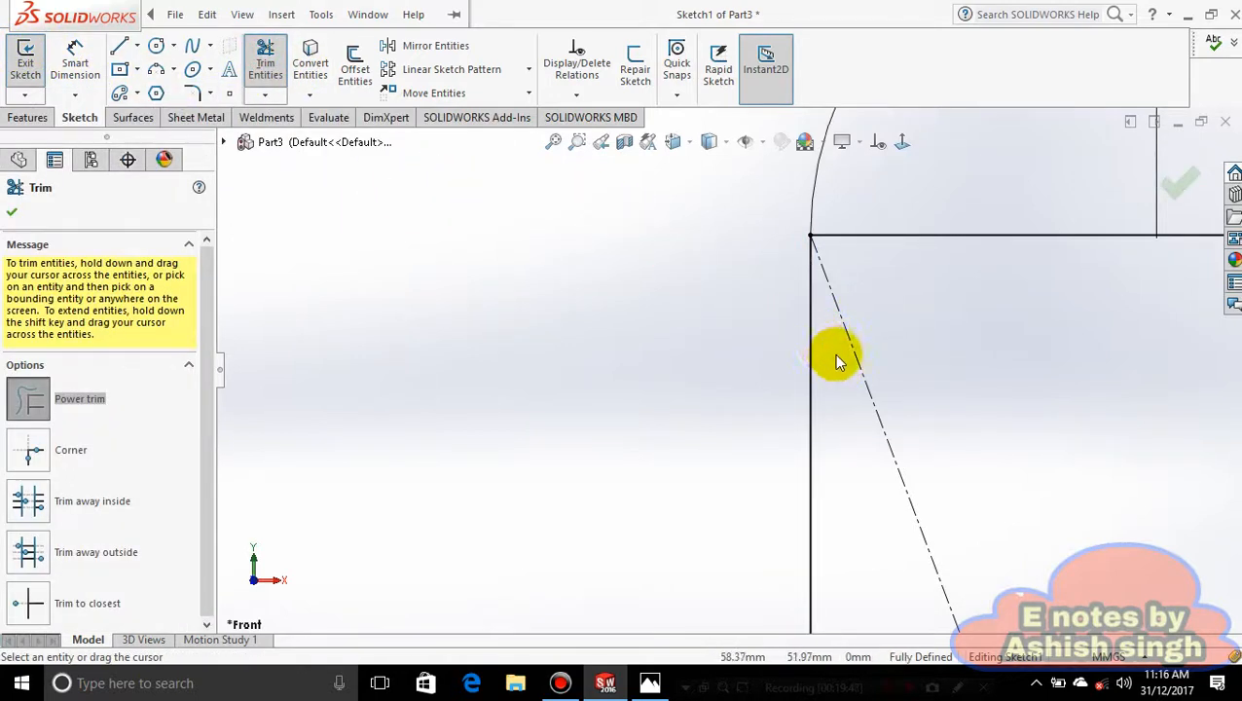
pyautogui.scroll(10, 1003, 364)
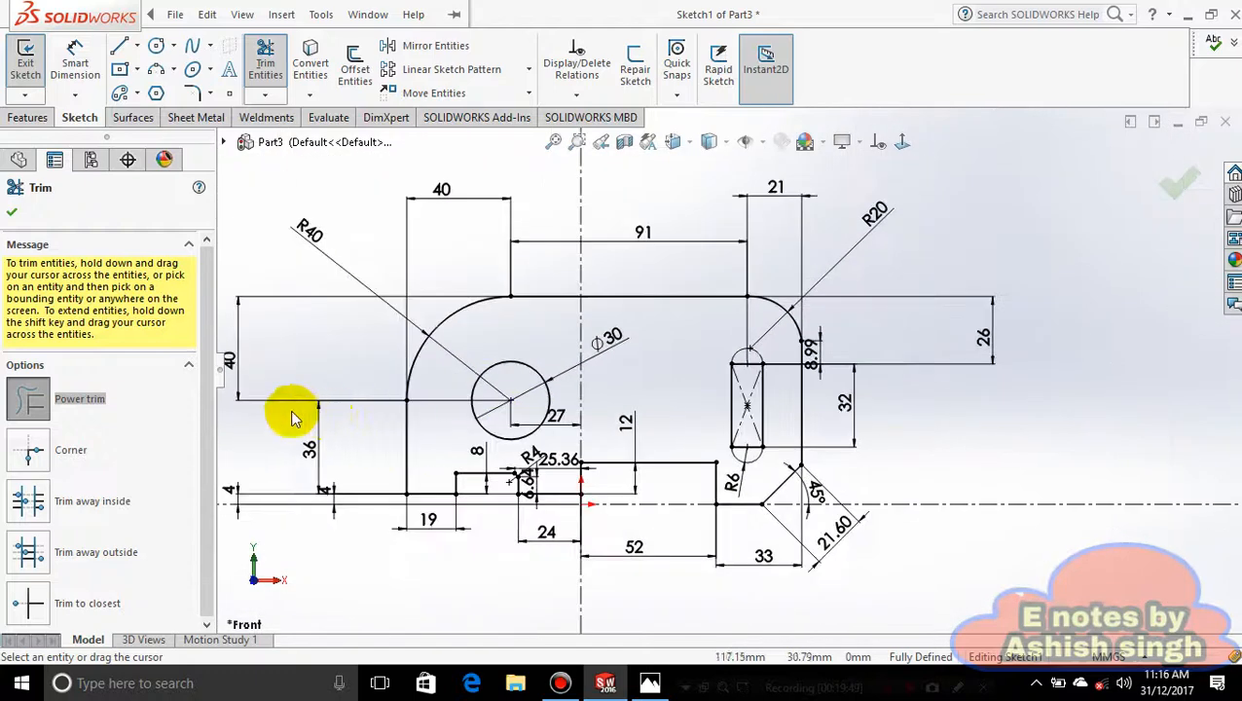
# Review the trimmed sketch as a whole and around the R4 notch corner, round hole, slot and chamfer.
pyautogui.scroll(1, 294, 418)
pyautogui.scroll(-2, 402, 443)
pyautogui.scroll(2, 934, 497)
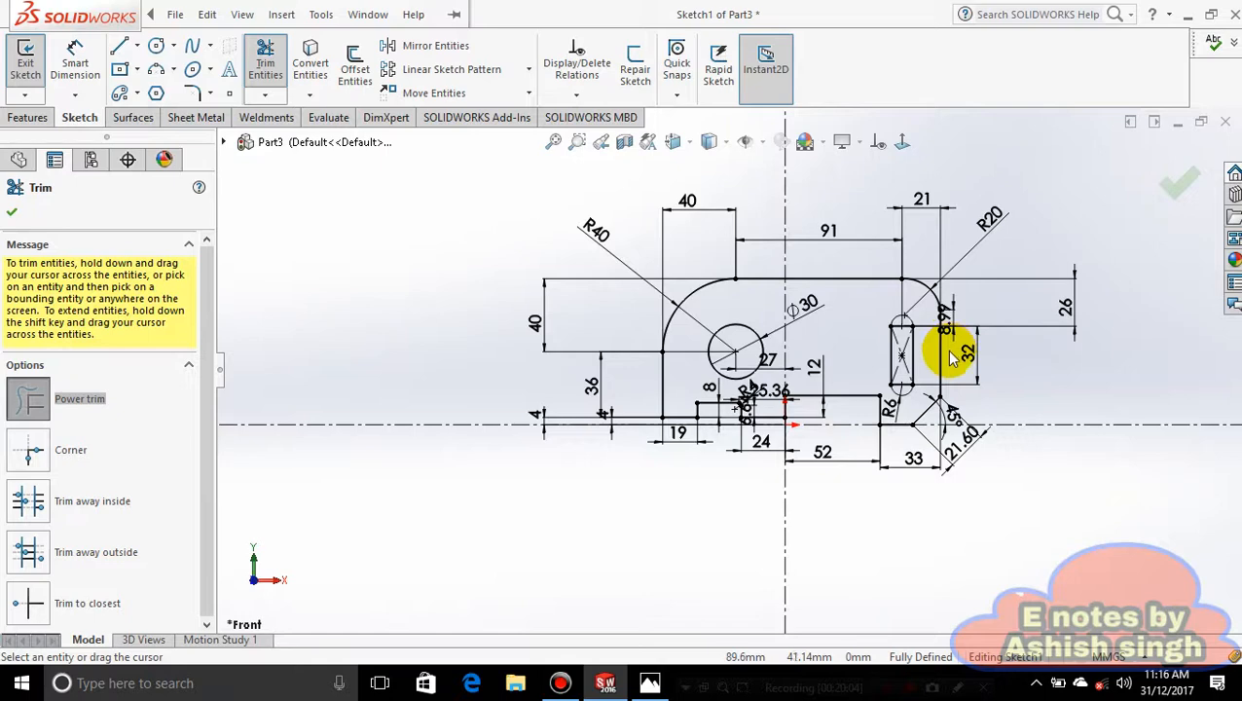
pyautogui.scroll(-1, 950, 360)
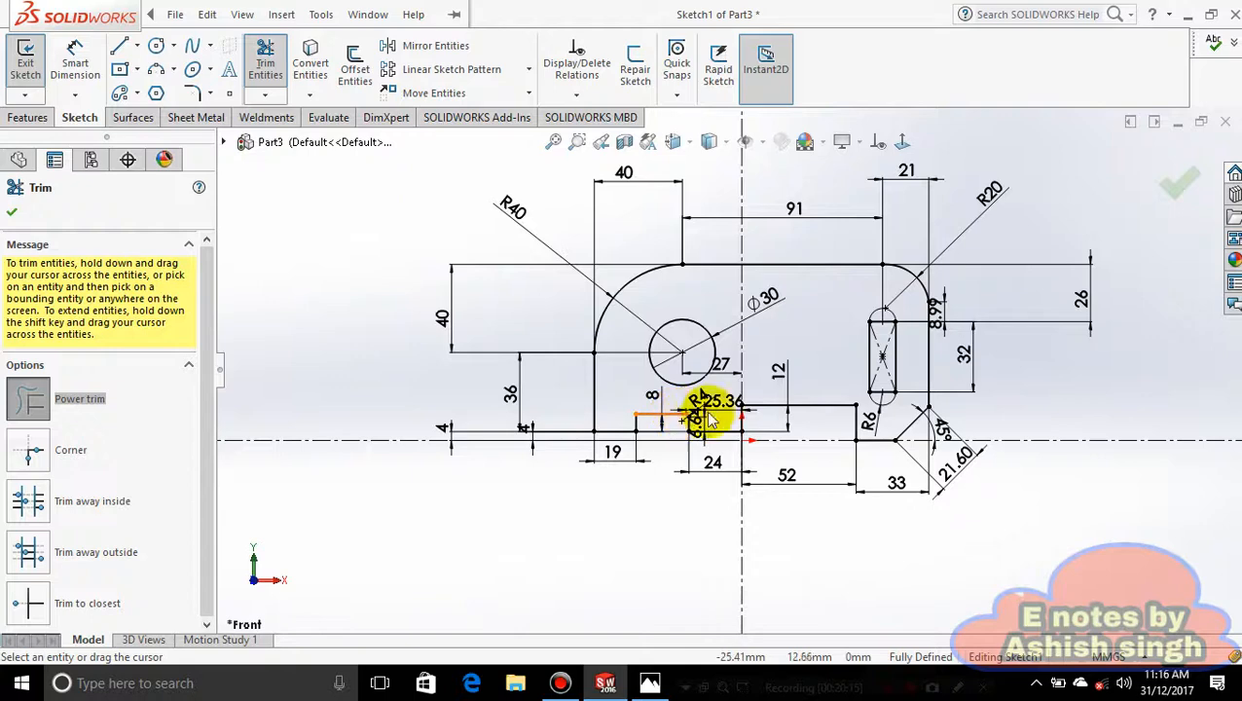
pyautogui.scroll(-5, 761, 421)
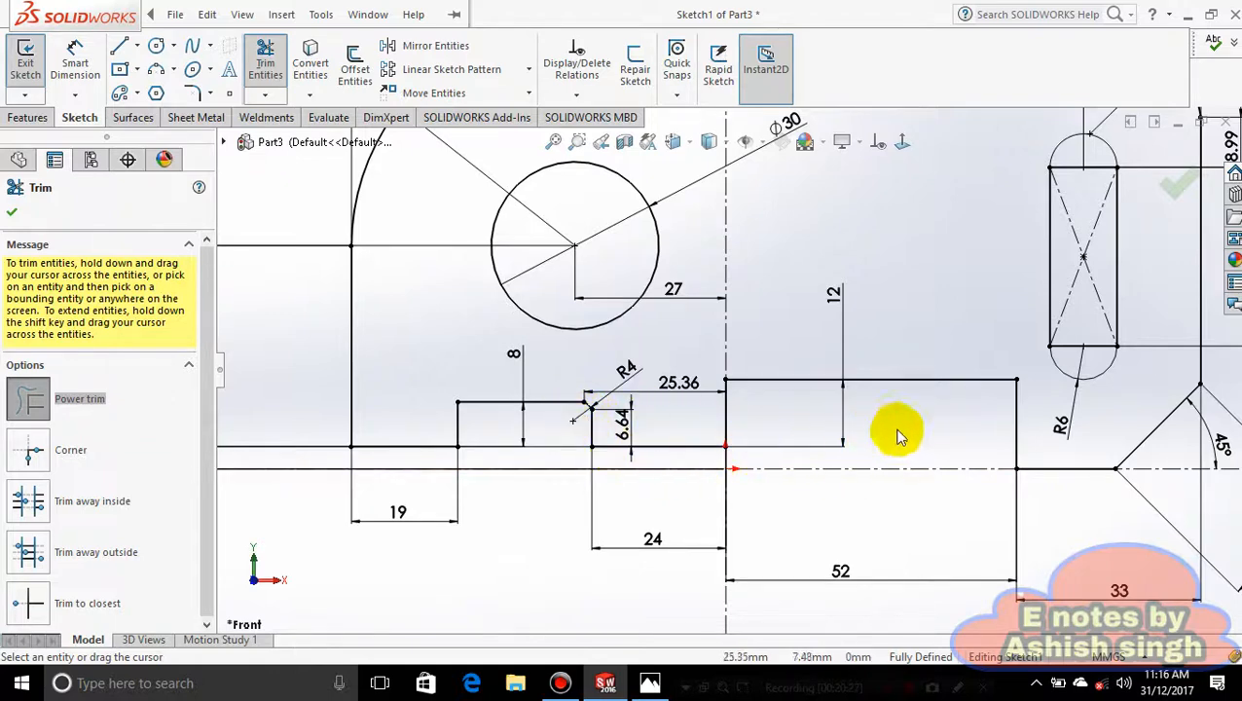
pyautogui.scroll(3, 1032, 507)
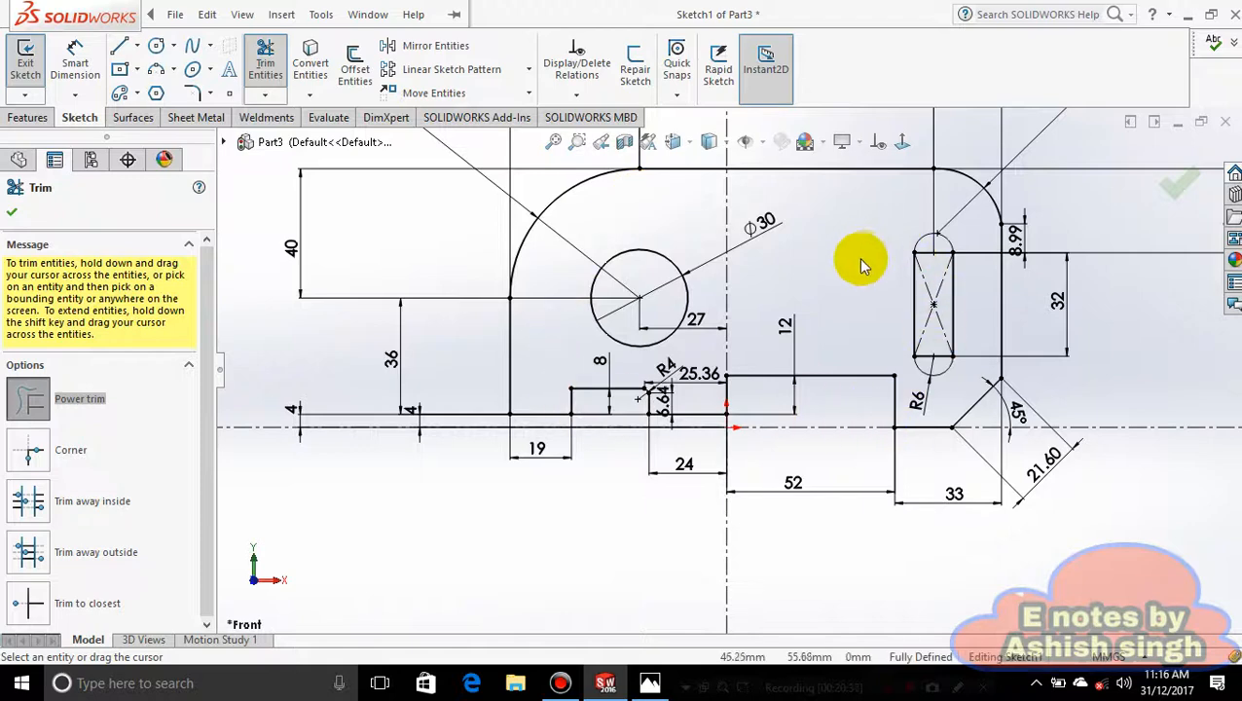
pyautogui.scroll(2, 829, 310)
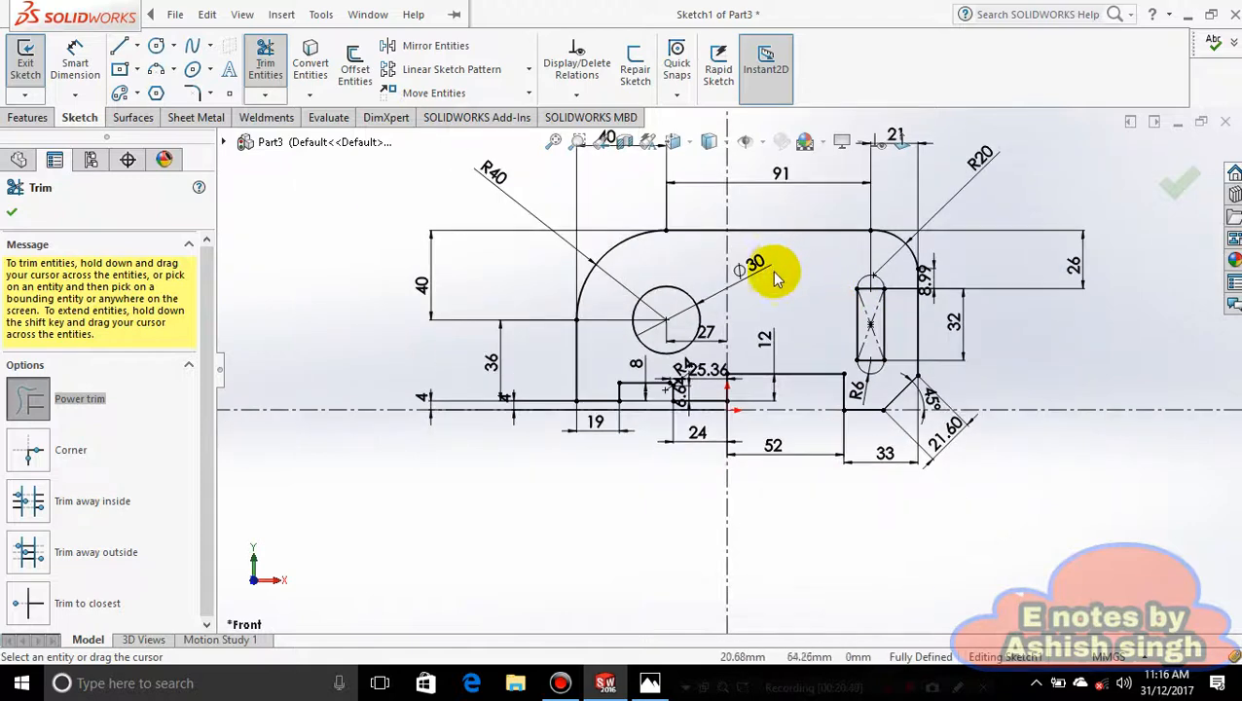
pyautogui.scroll(-2, 776, 270)
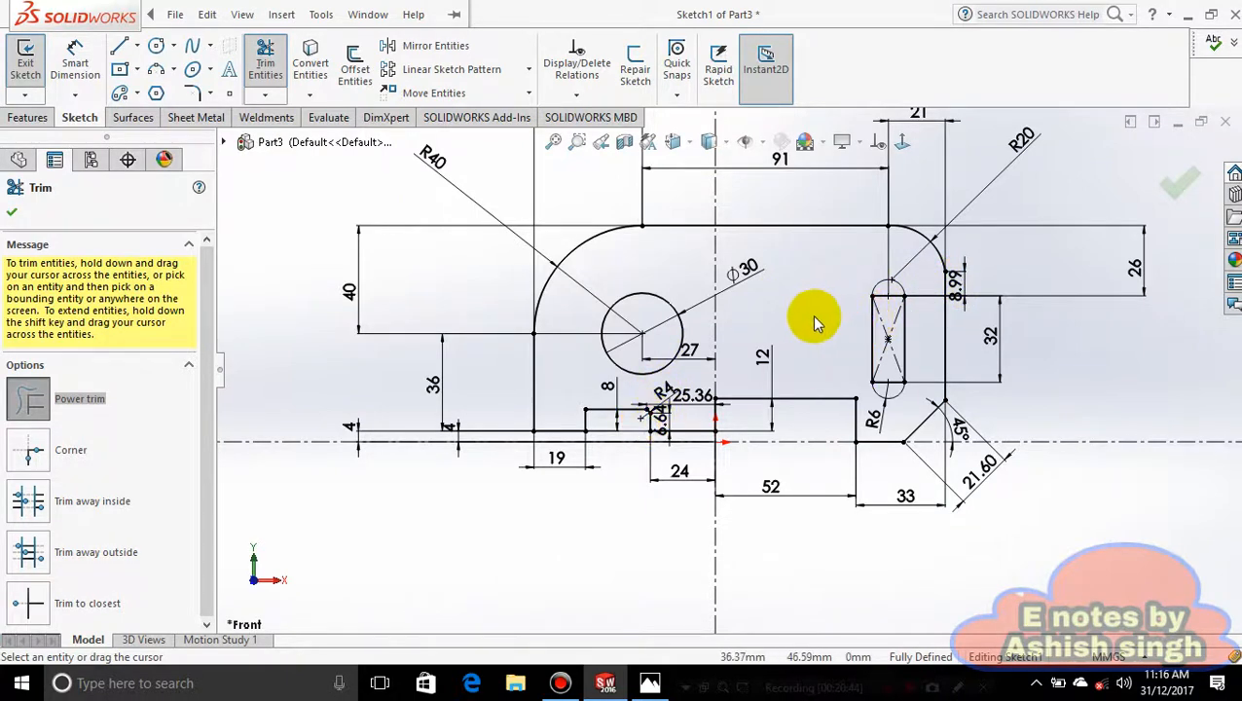
pyautogui.scroll(2, 810, 317)
pyautogui.scroll(1, 814, 325)
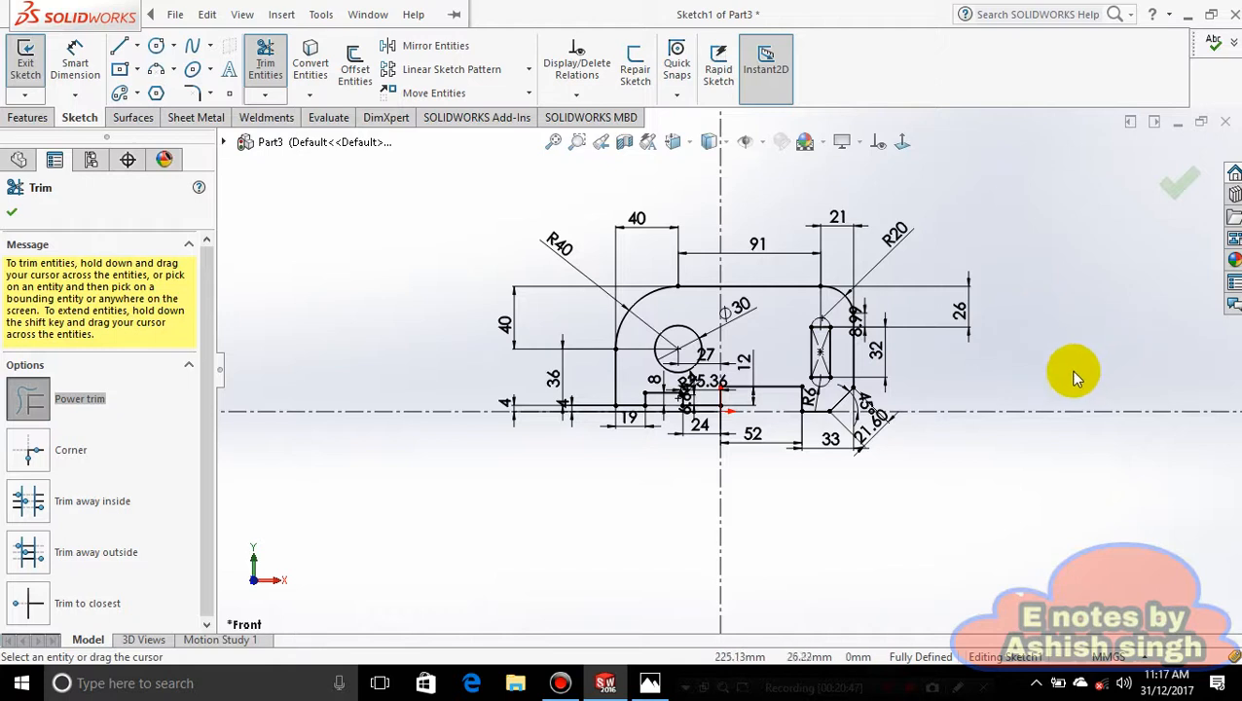